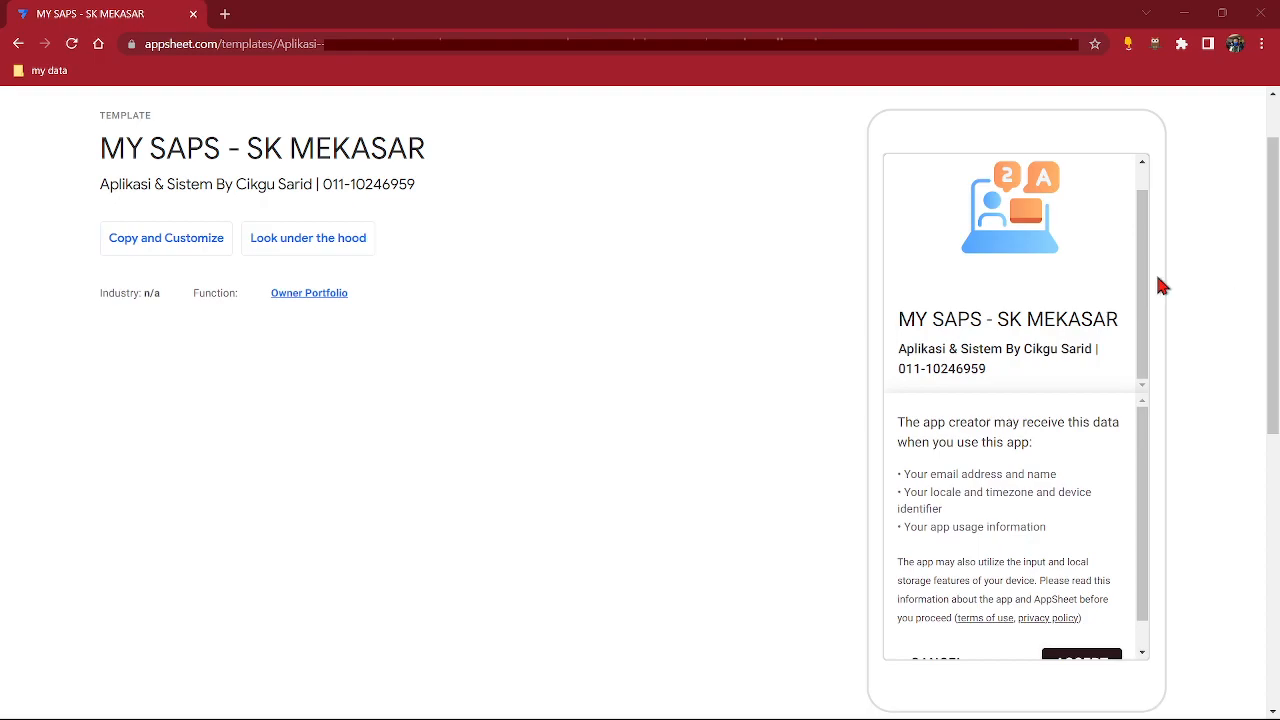
Accept the app preview's data consent and open the Dashboard from the app's main menu.
drag(1140, 428, 1131, 546)
click(1064, 628)
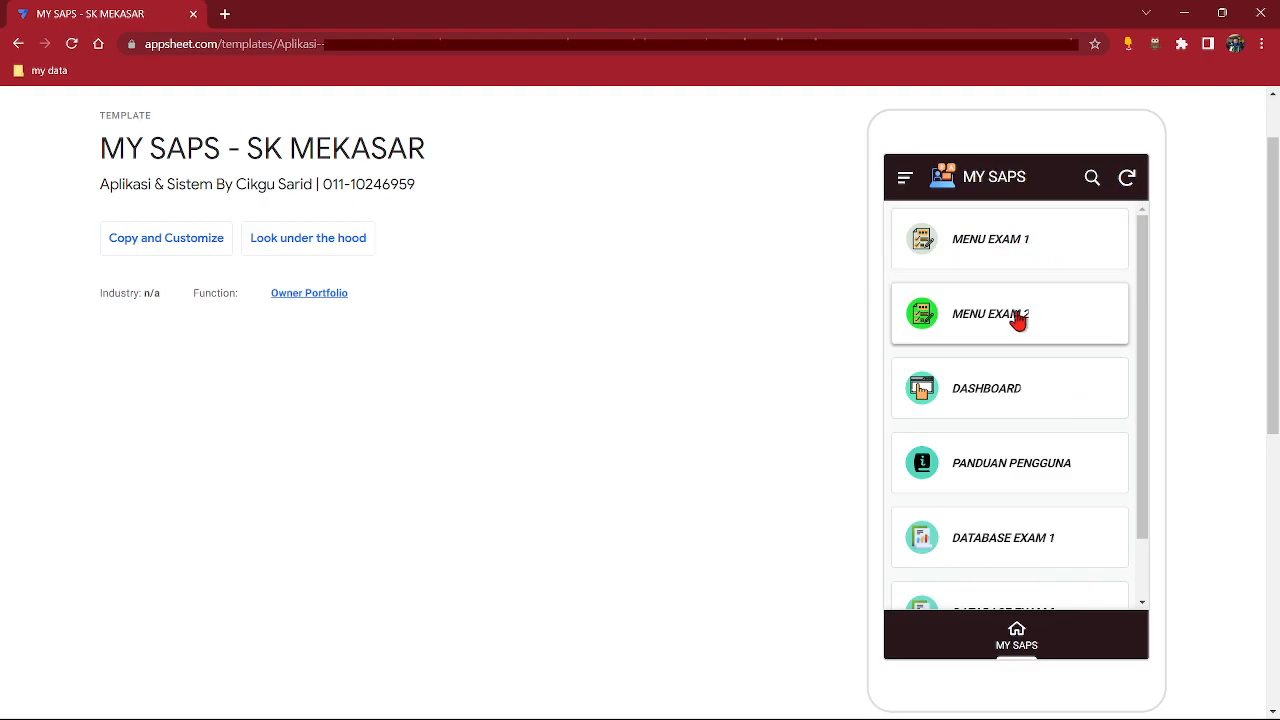
click(980, 398)
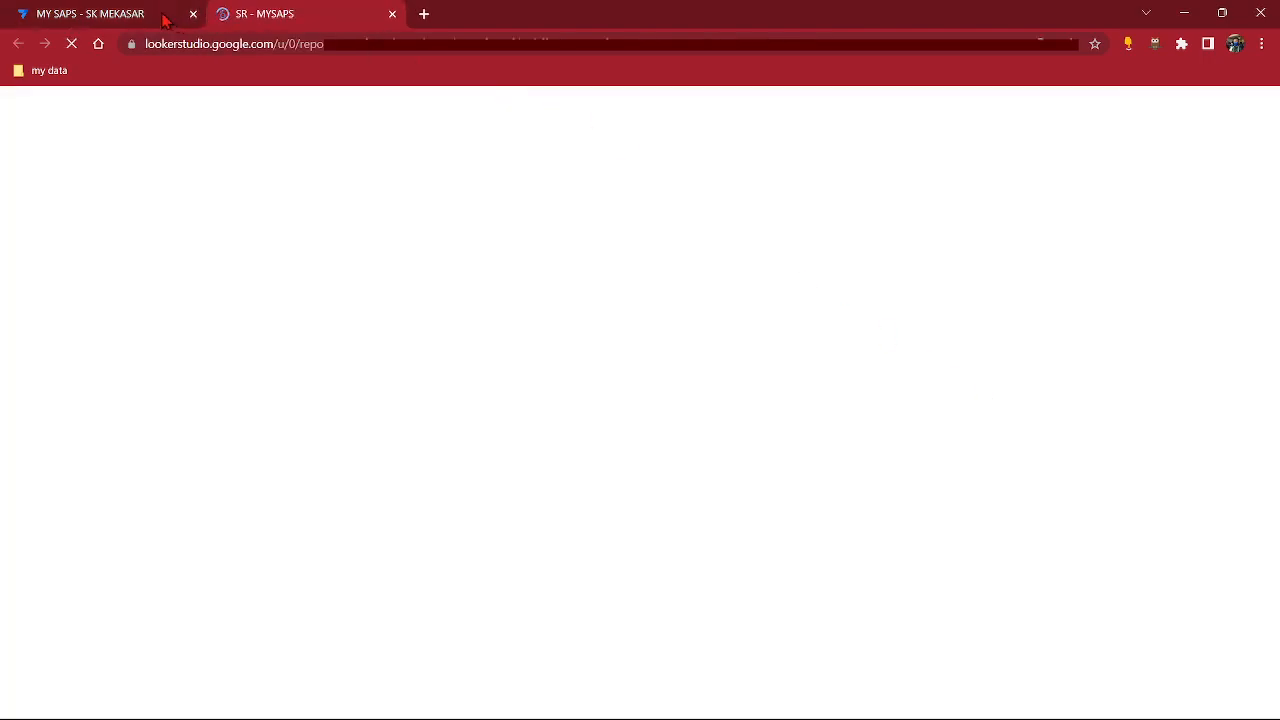
Return to the app preview and open the BM marks for class T1 BESTARI under MENU EXAM 1.
click(170, 18)
click(1008, 620)
click(1000, 265)
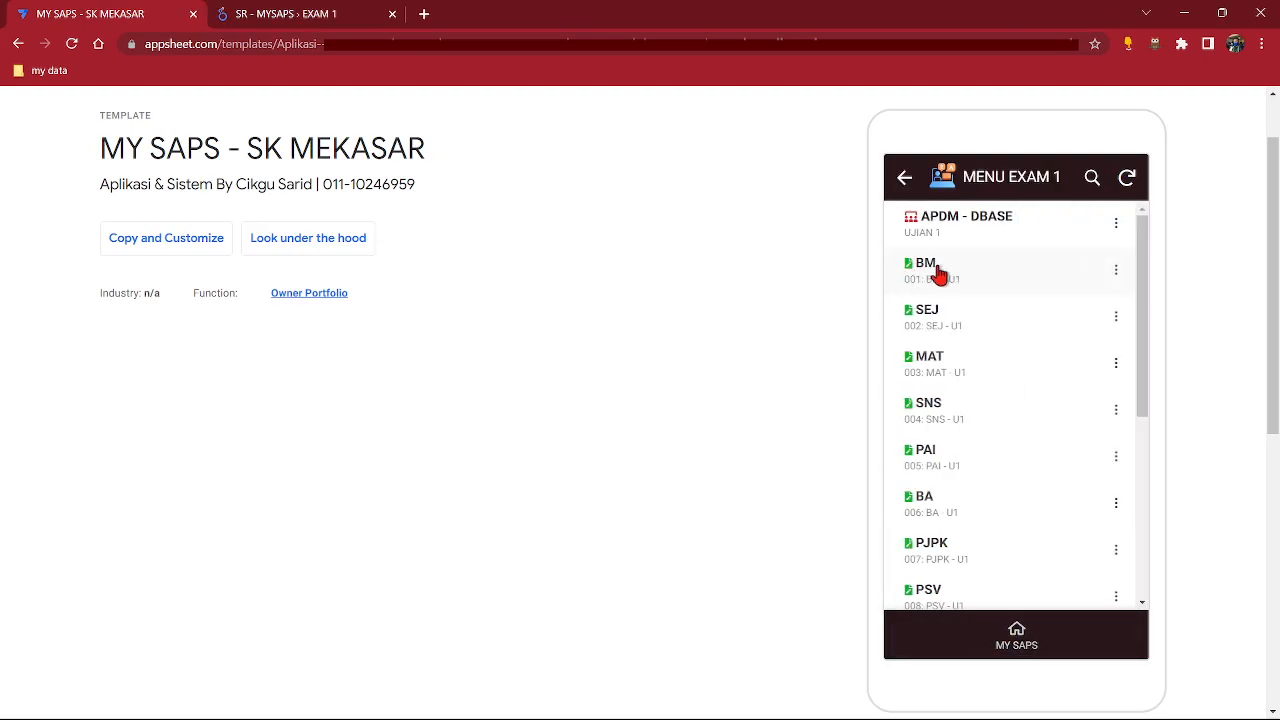
click(938, 273)
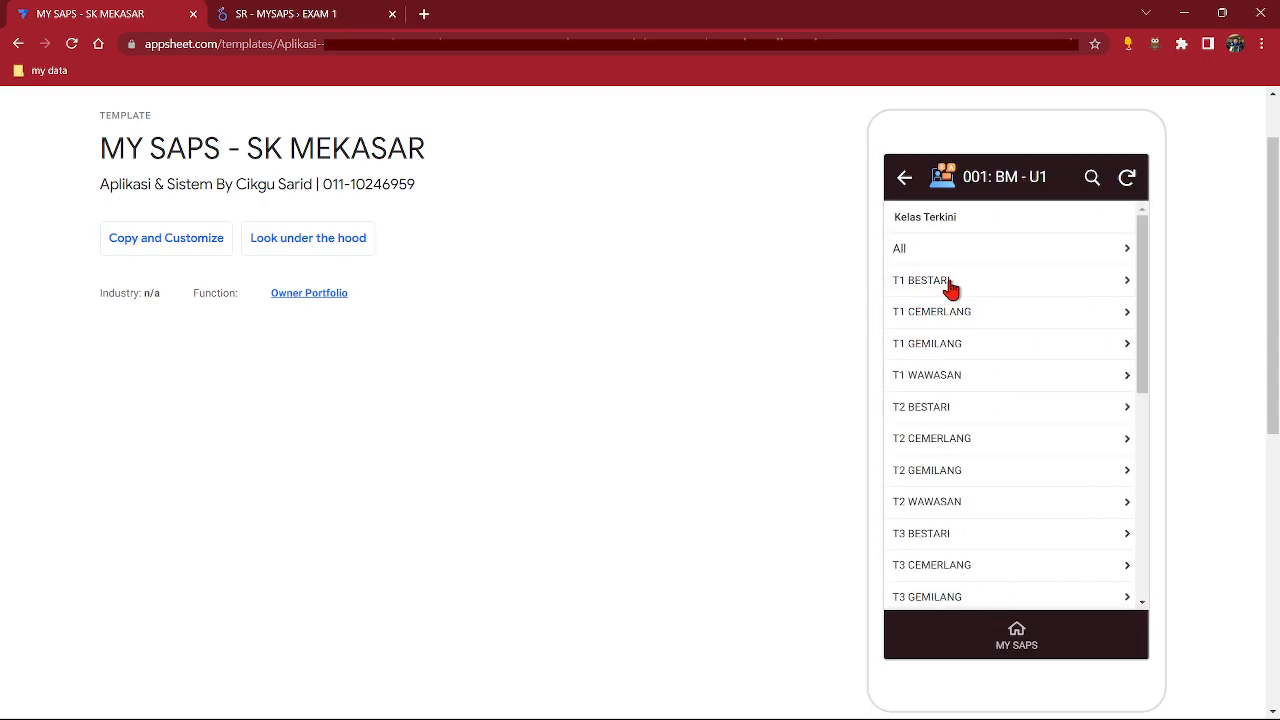
click(950, 287)
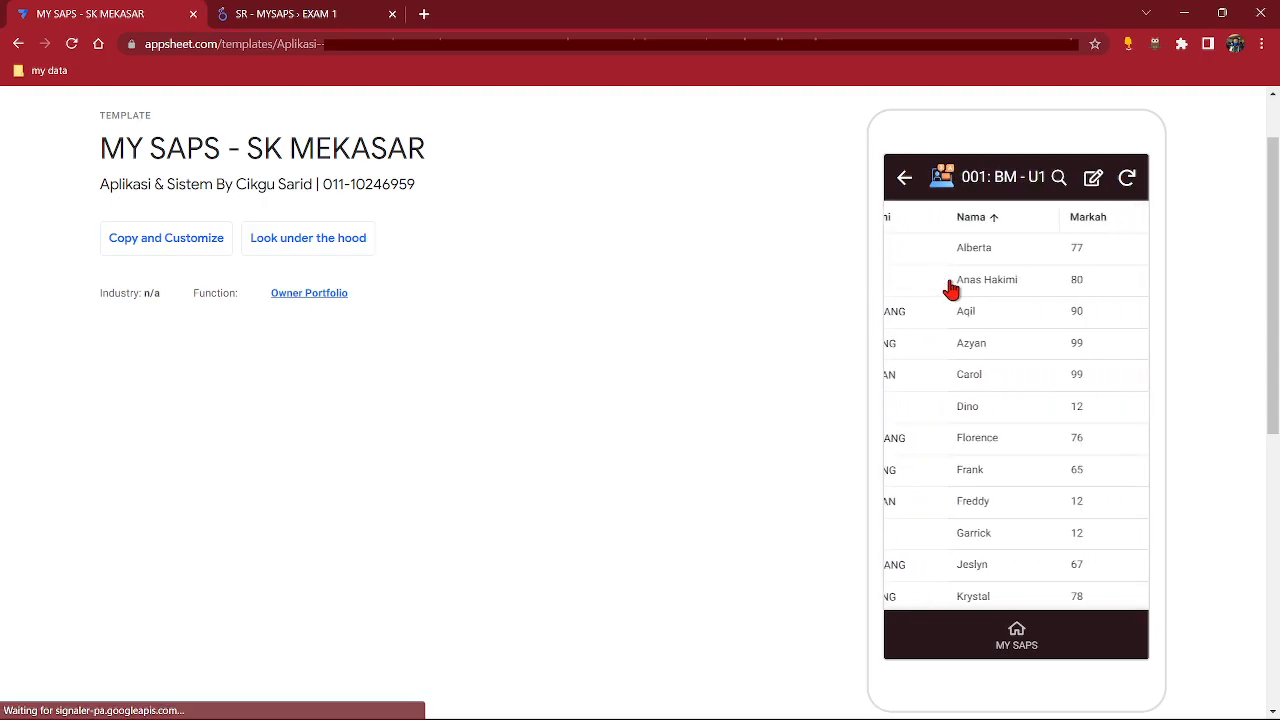
Open the marks table for editing, scroll through it, and close it without saving.
click(1098, 182)
scroll(1030, 344, down, 3)
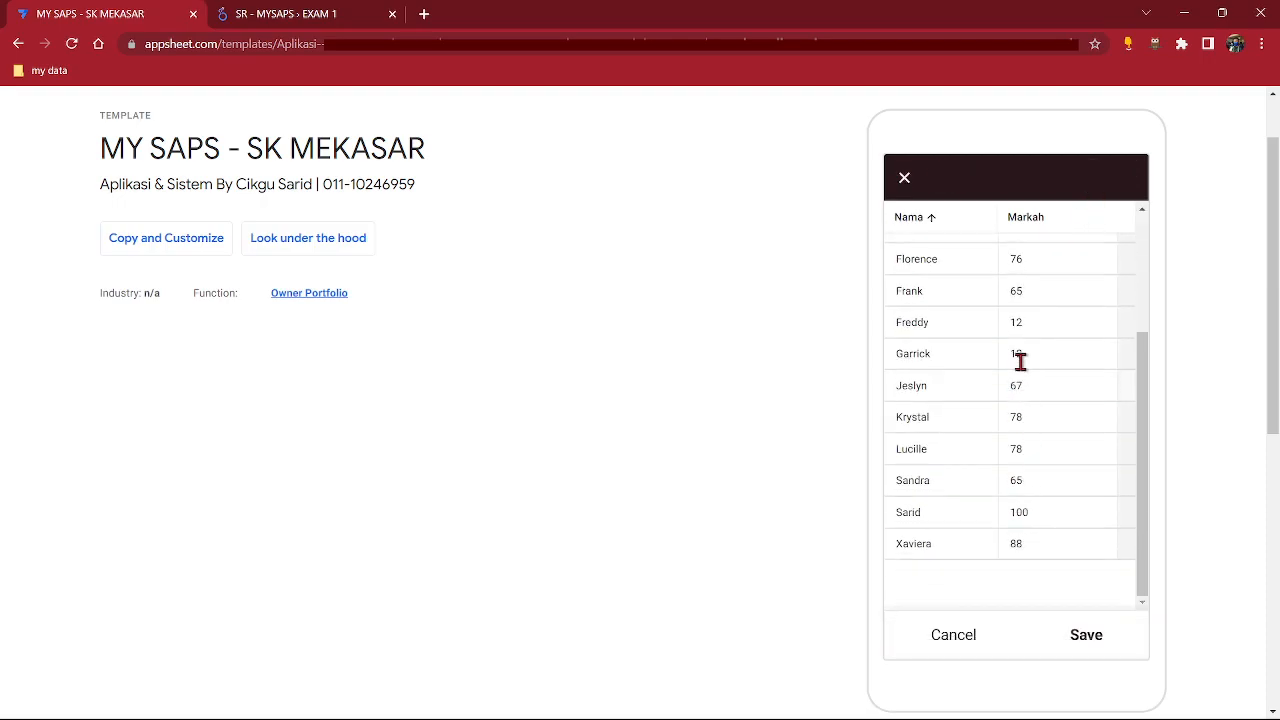
click(904, 178)
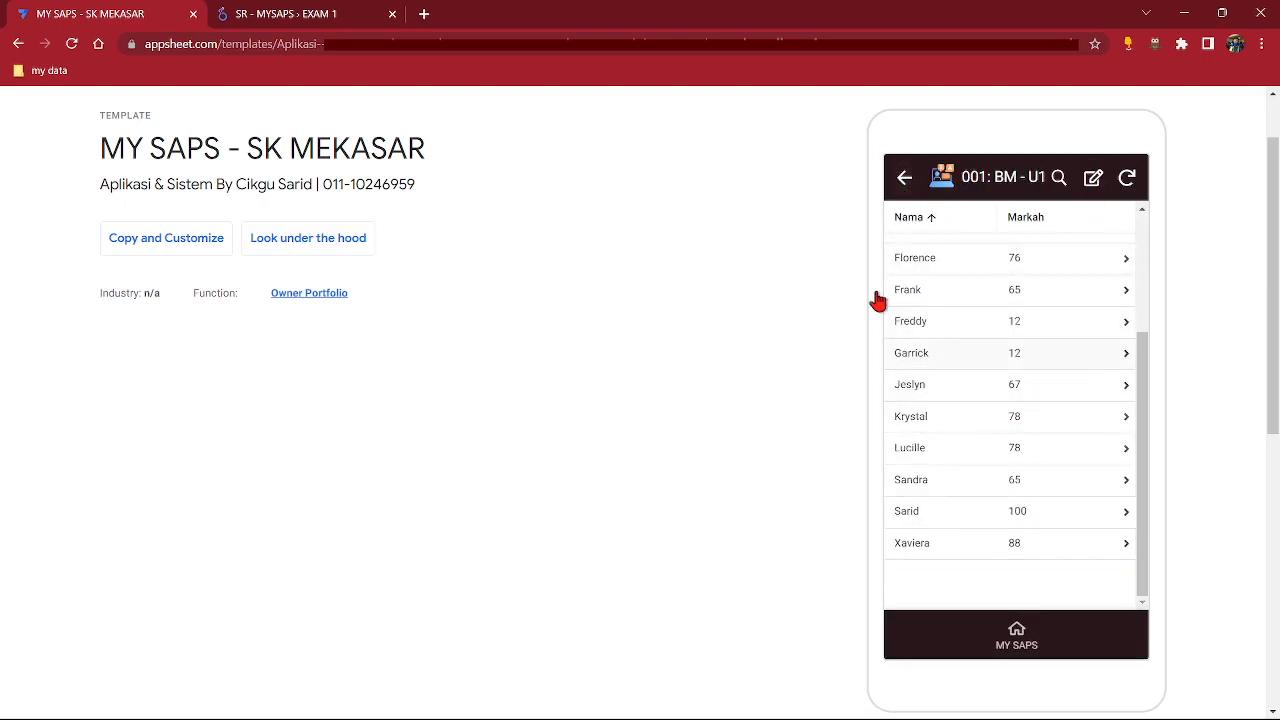
Switch to the report tab, open the ANALISIS SUBJEK EXAM 1 page, and set the subject filter to BAHASA MELAYU.
click(301, 12)
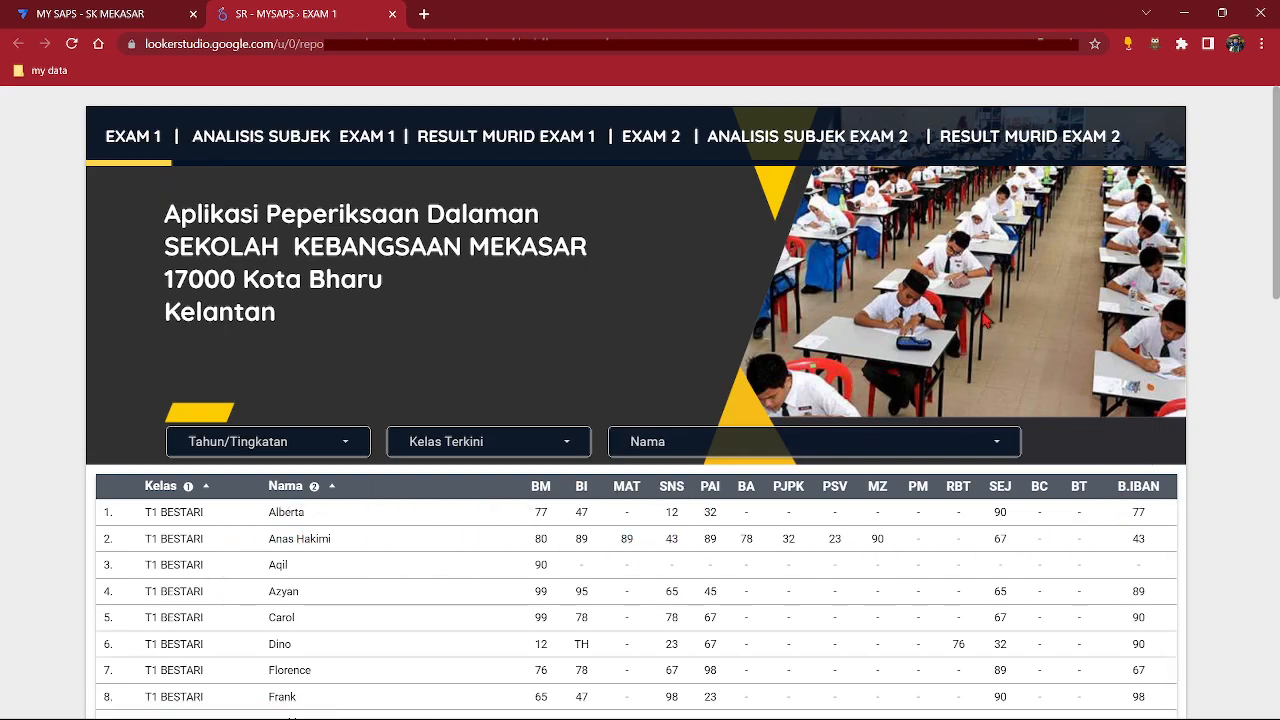
click(323, 145)
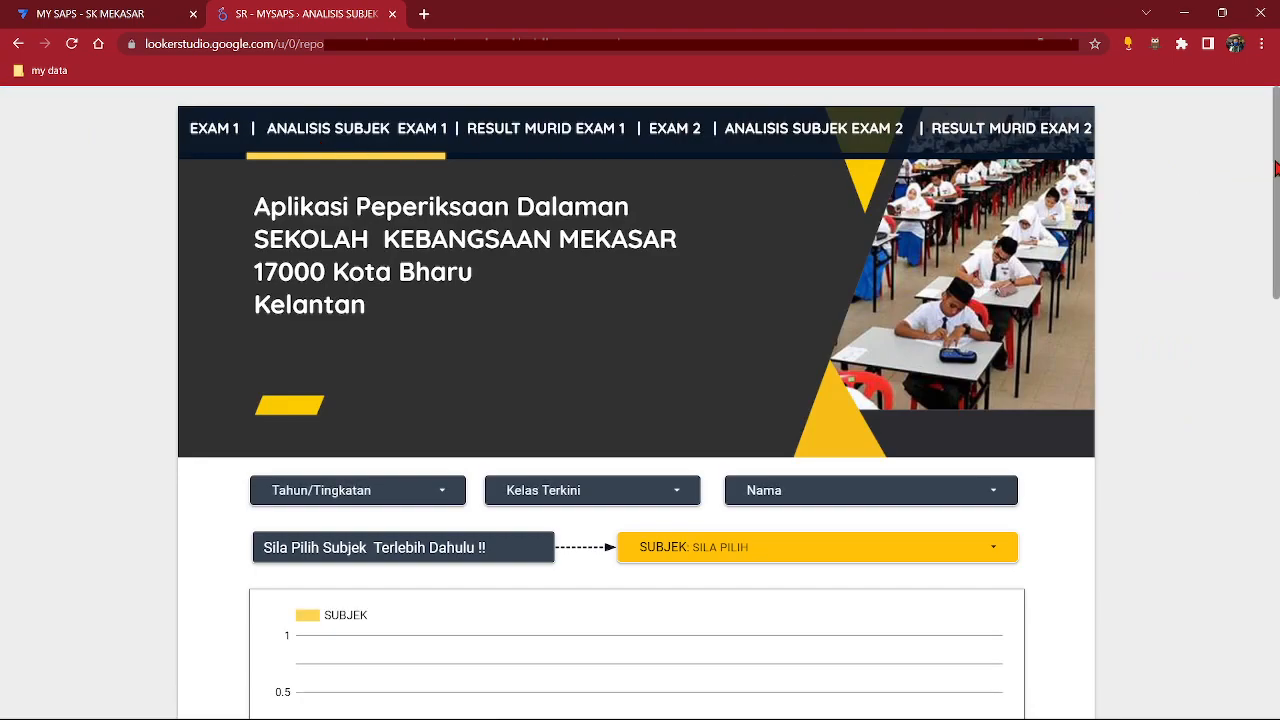
scroll(1265, 258, down, 3)
click(973, 285)
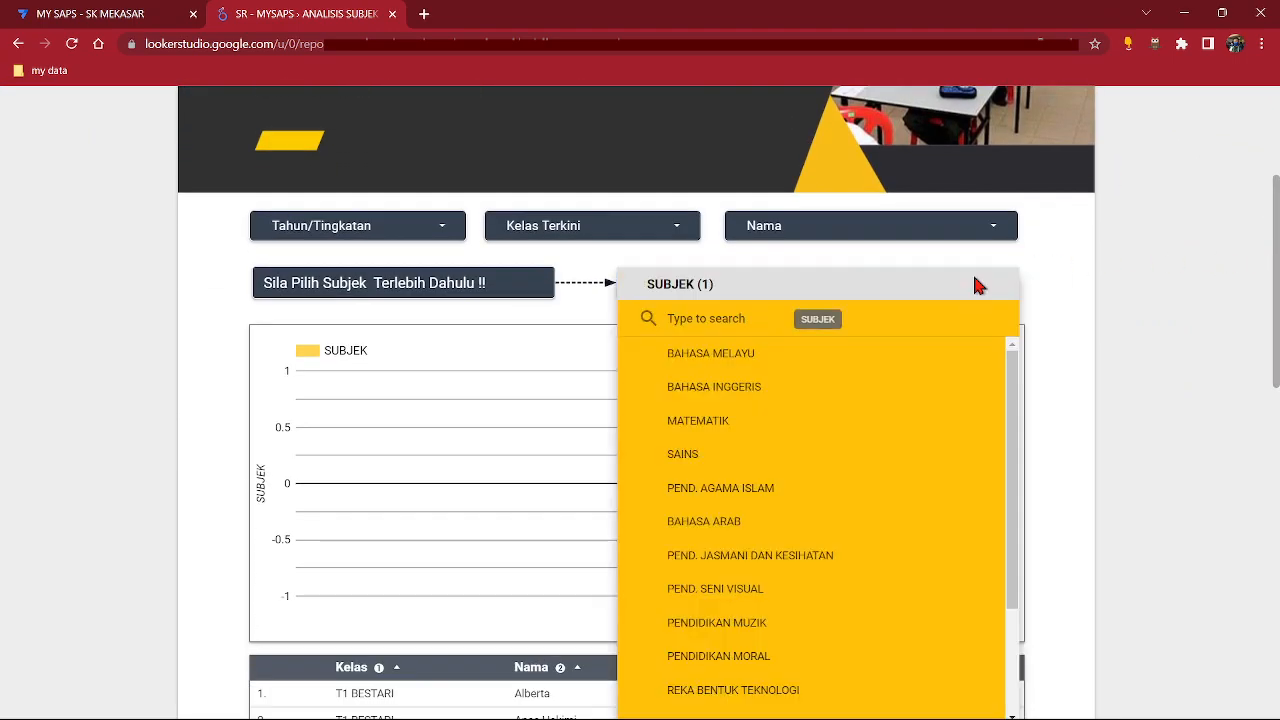
scroll(1006, 400, down, 3)
scroll(1002, 470, up, 3)
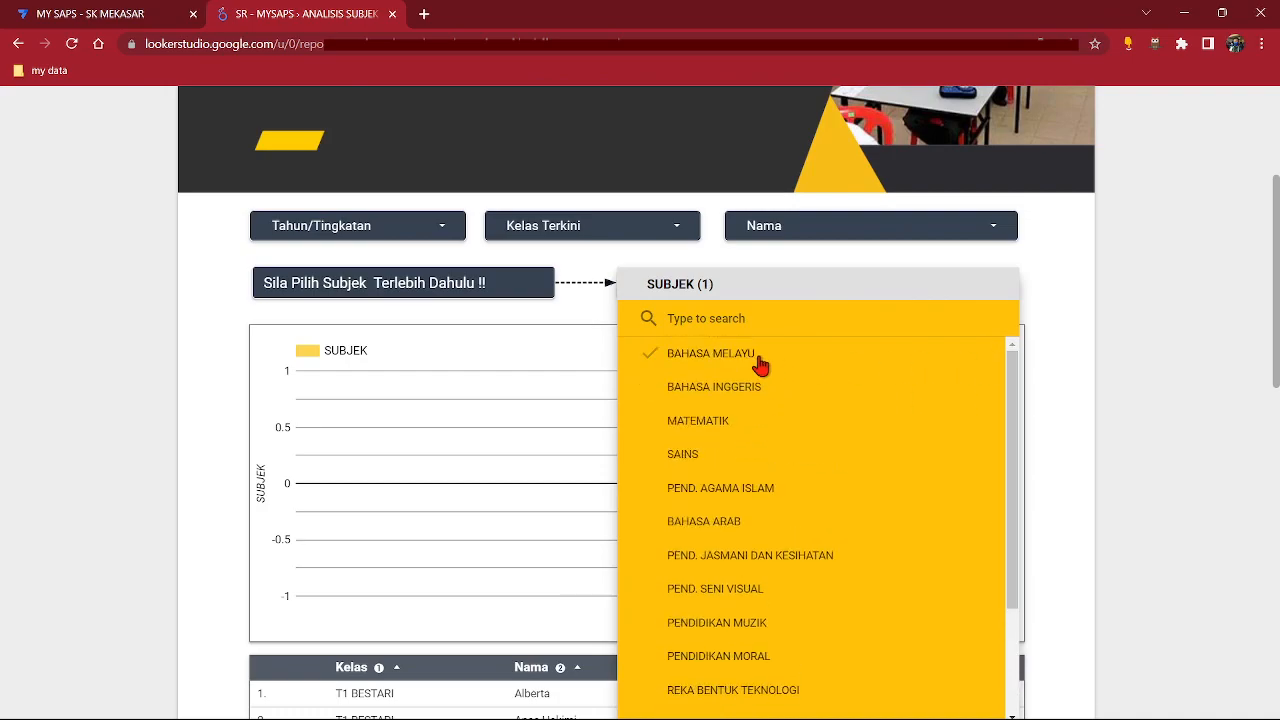
click(1090, 295)
Filter Kelas Terkini to only T1 BESTARI.
scroll(1273, 215, down, 1)
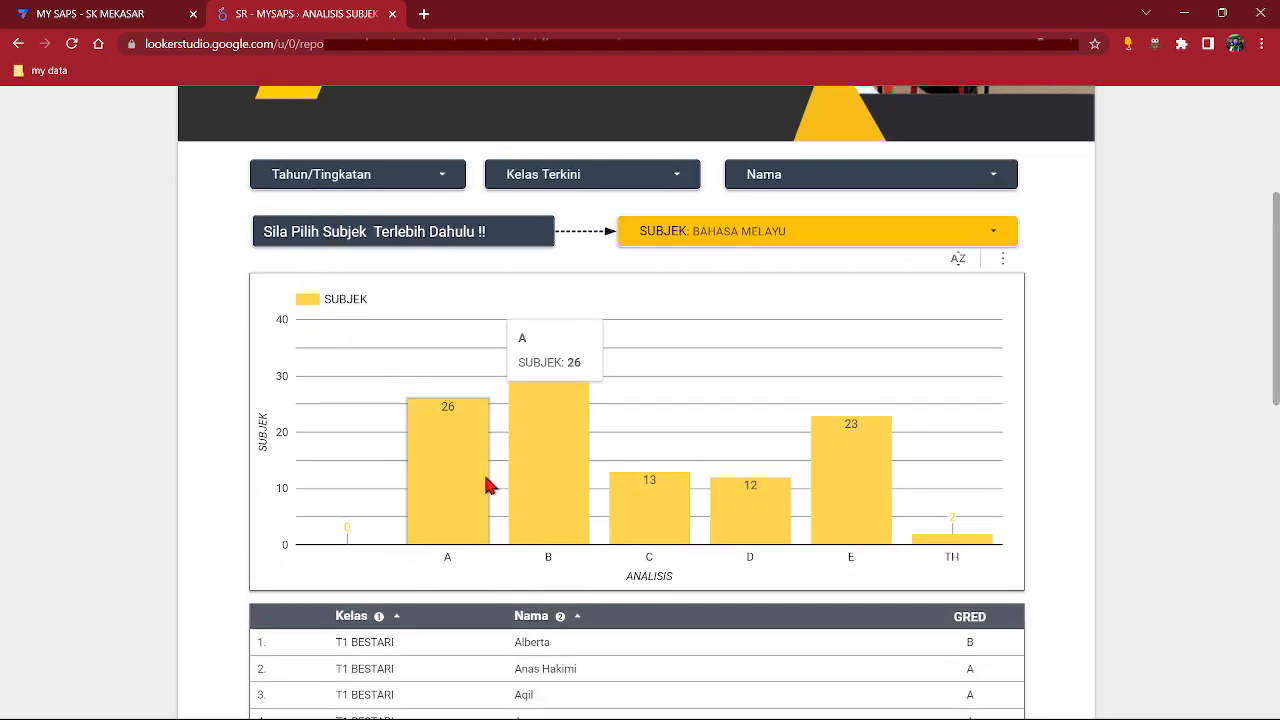
click(400, 176)
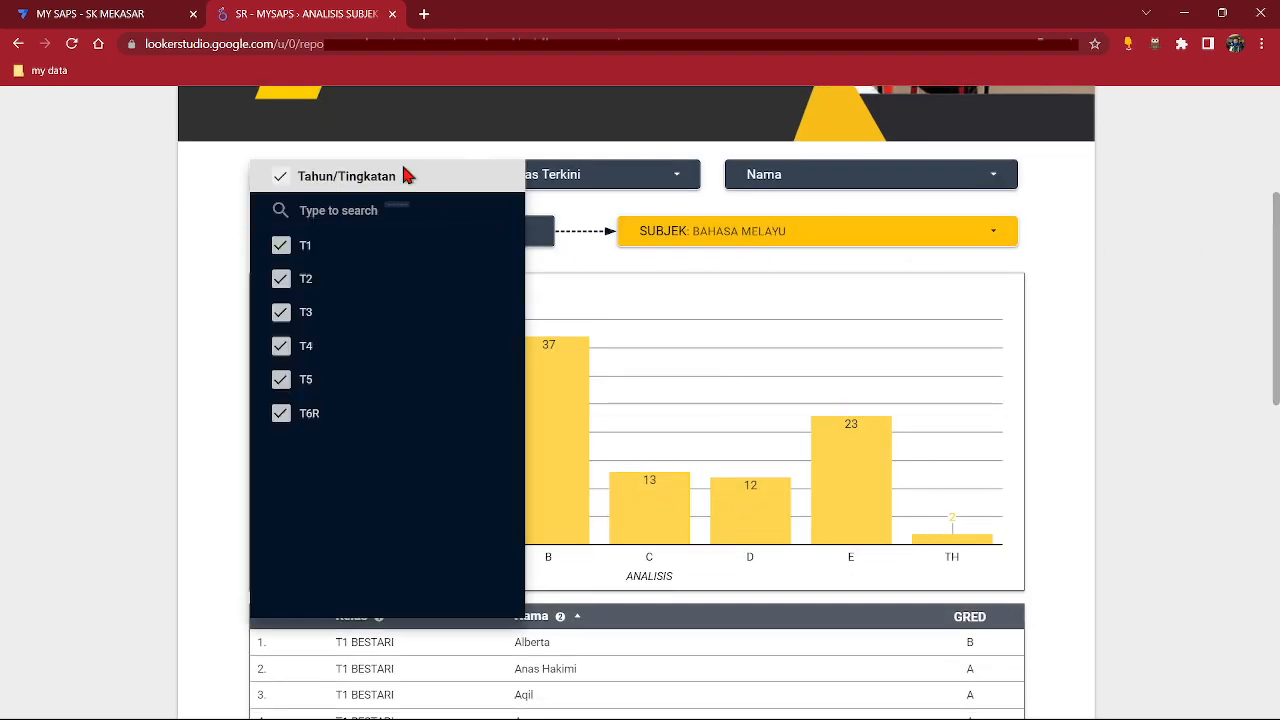
click(630, 176)
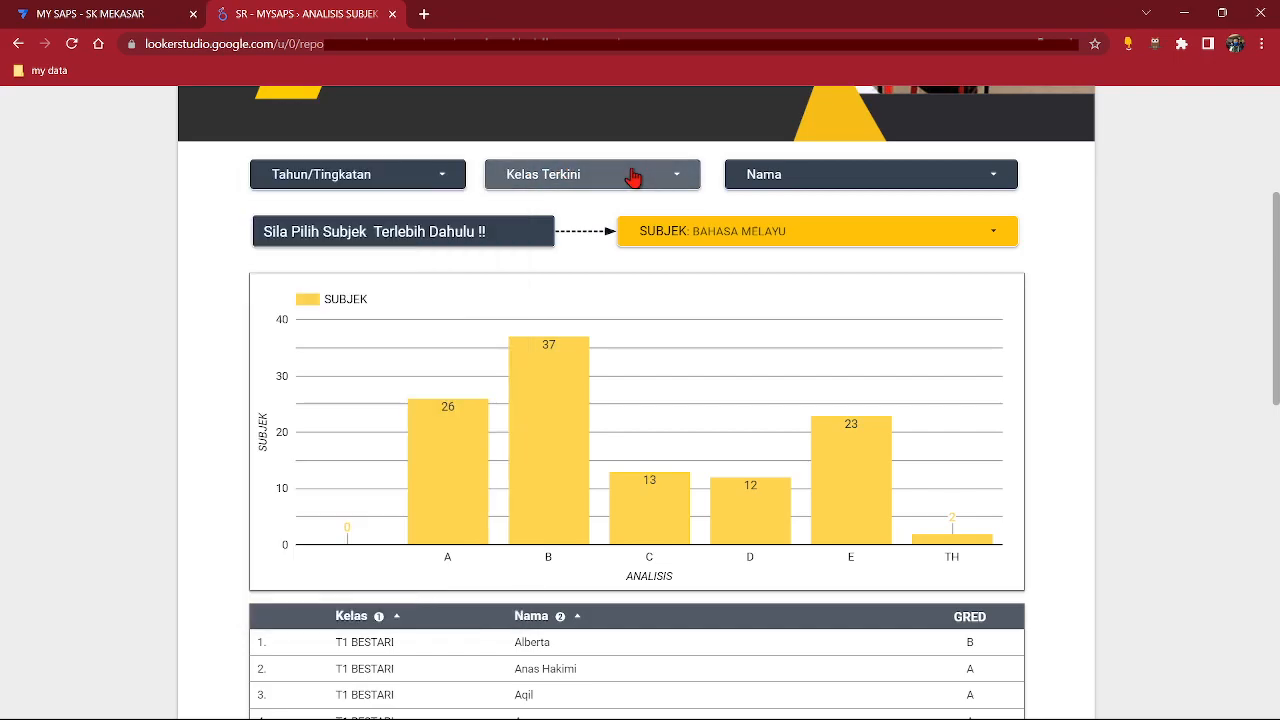
click(632, 176)
click(684, 248)
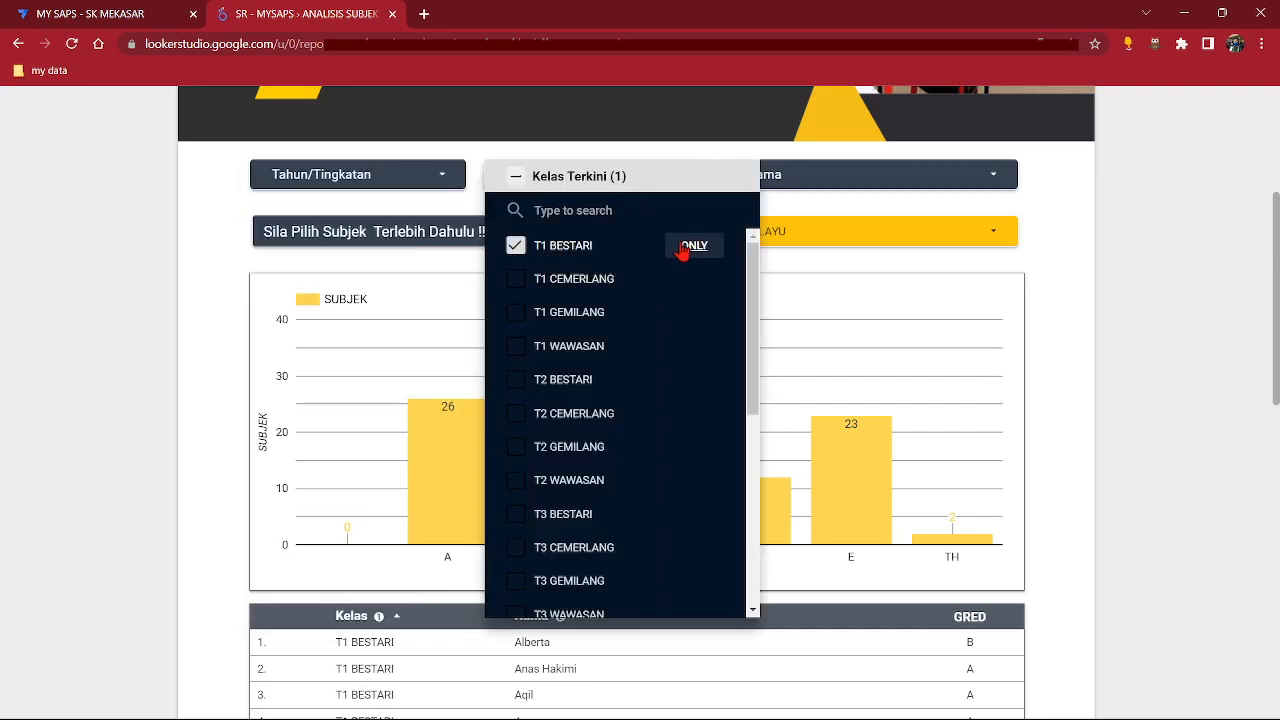
click(1082, 267)
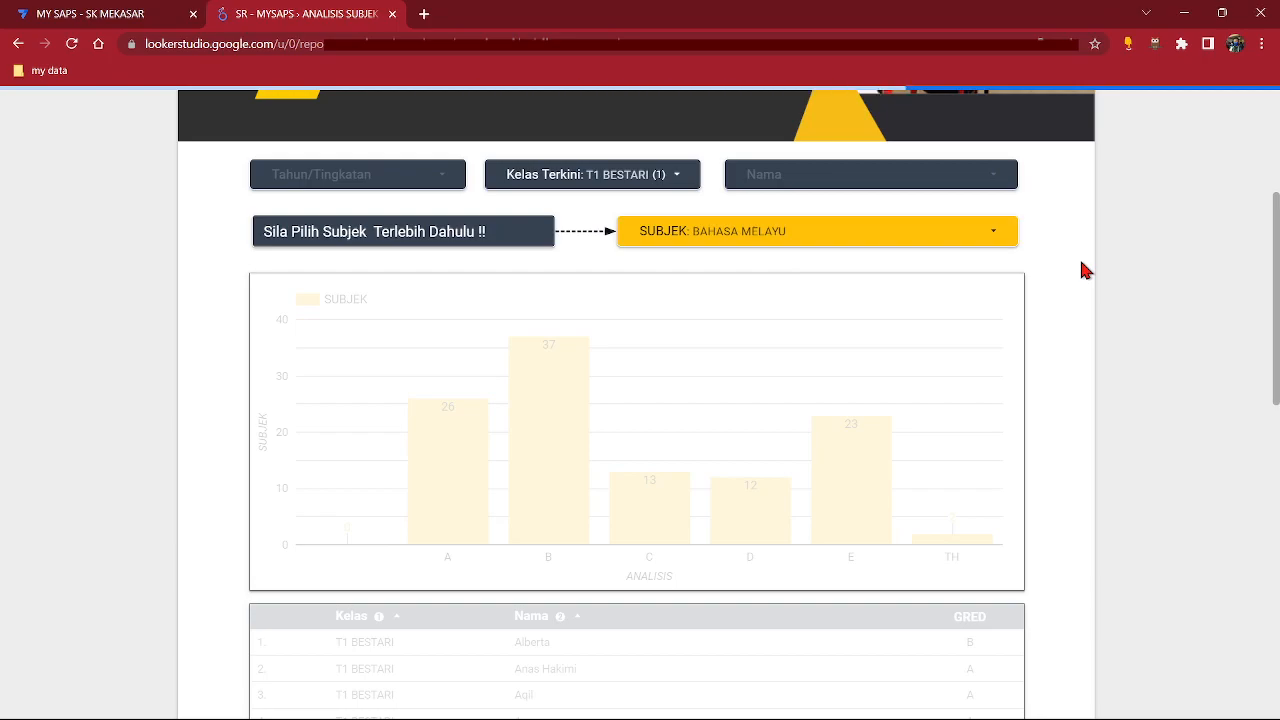
Select the grade E bar in the chart to filter the student table to those students.
mouse_move(364, 458)
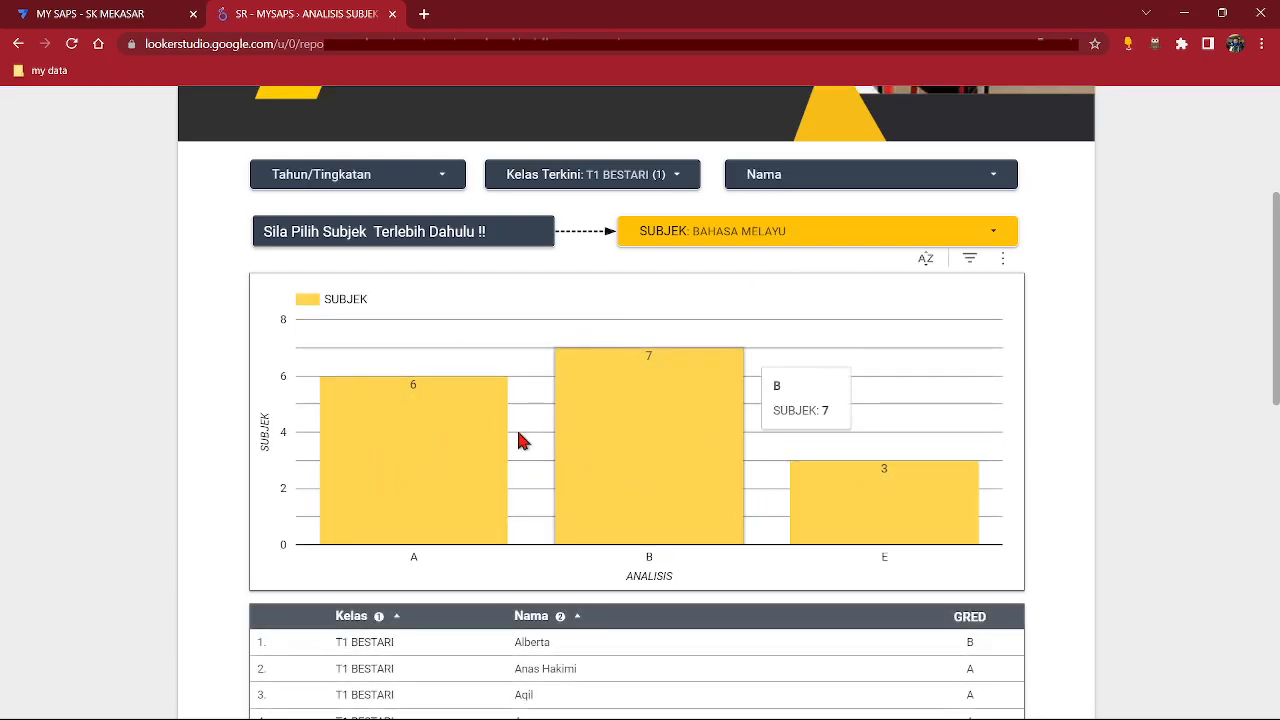
mouse_move(606, 431)
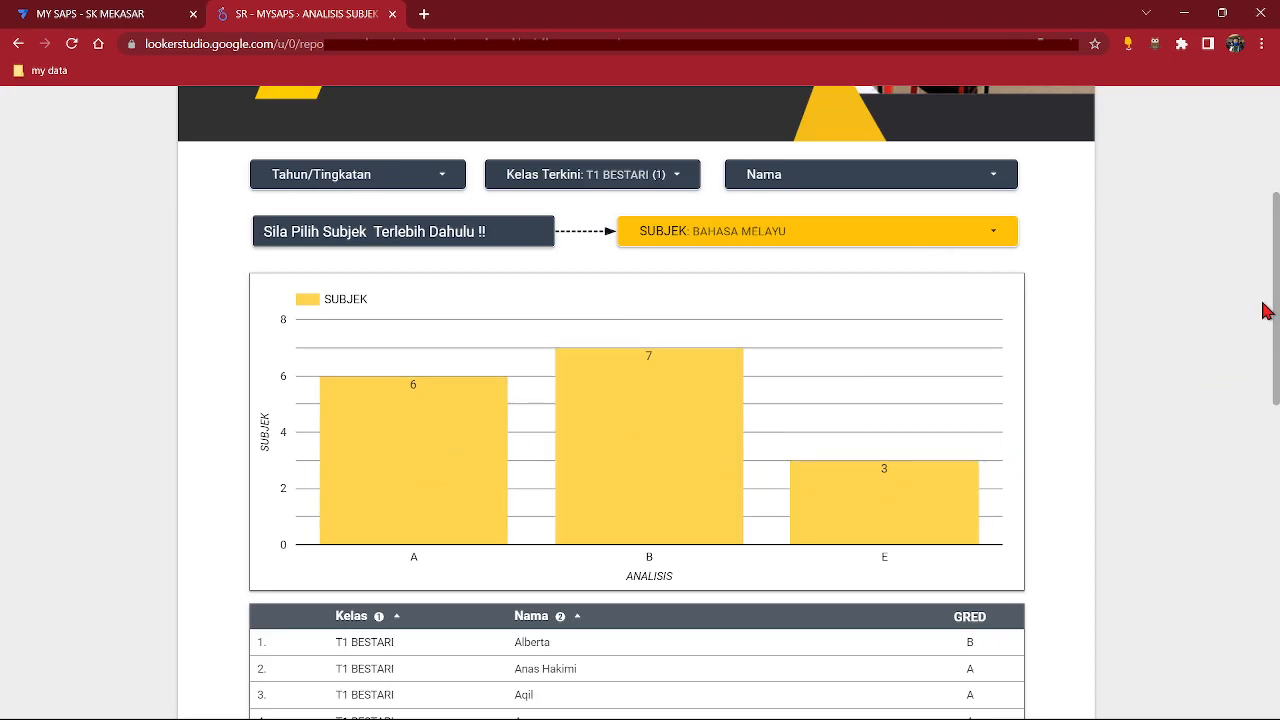
drag(1267, 310, 1271, 360)
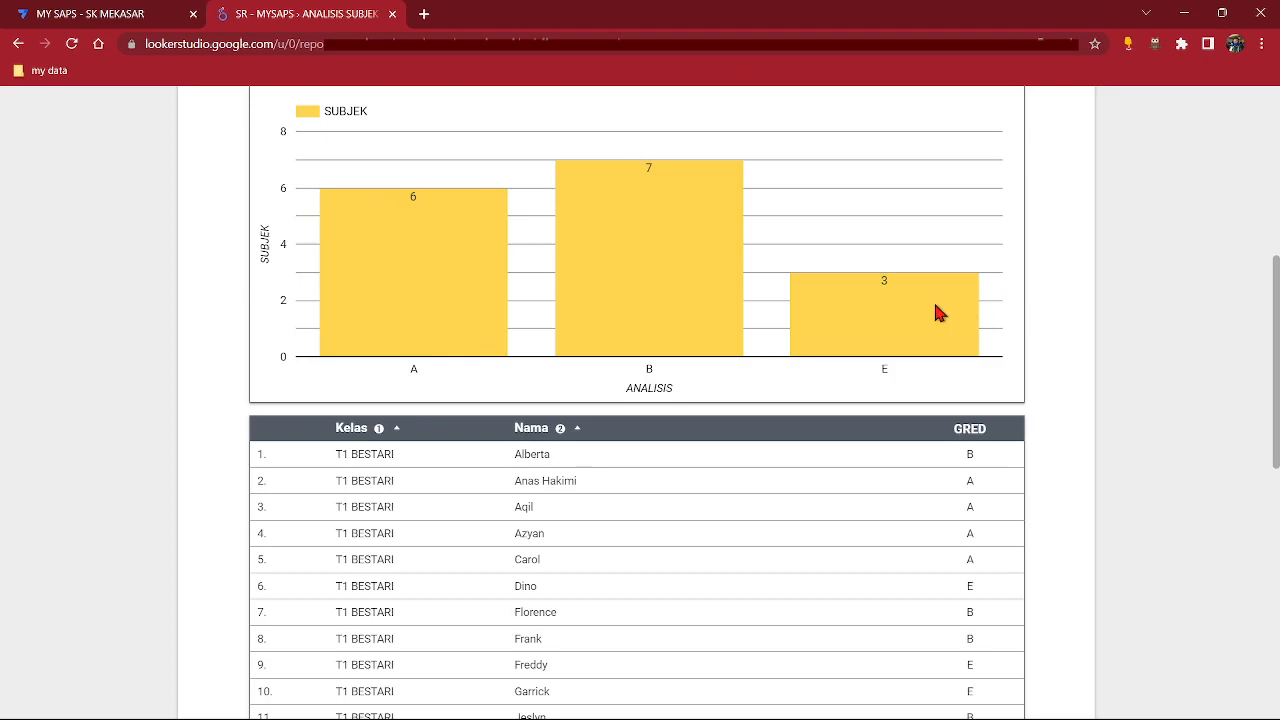
click(872, 300)
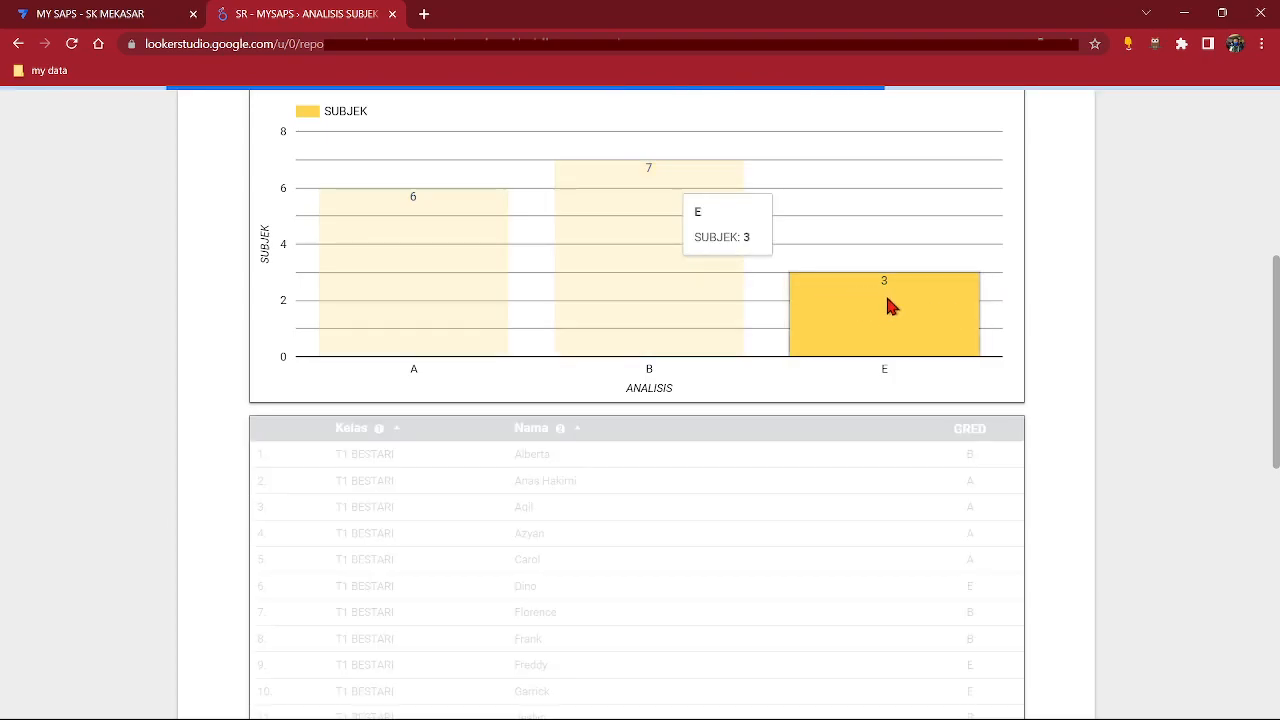
drag(545, 456, 516, 460)
double_click(540, 481)
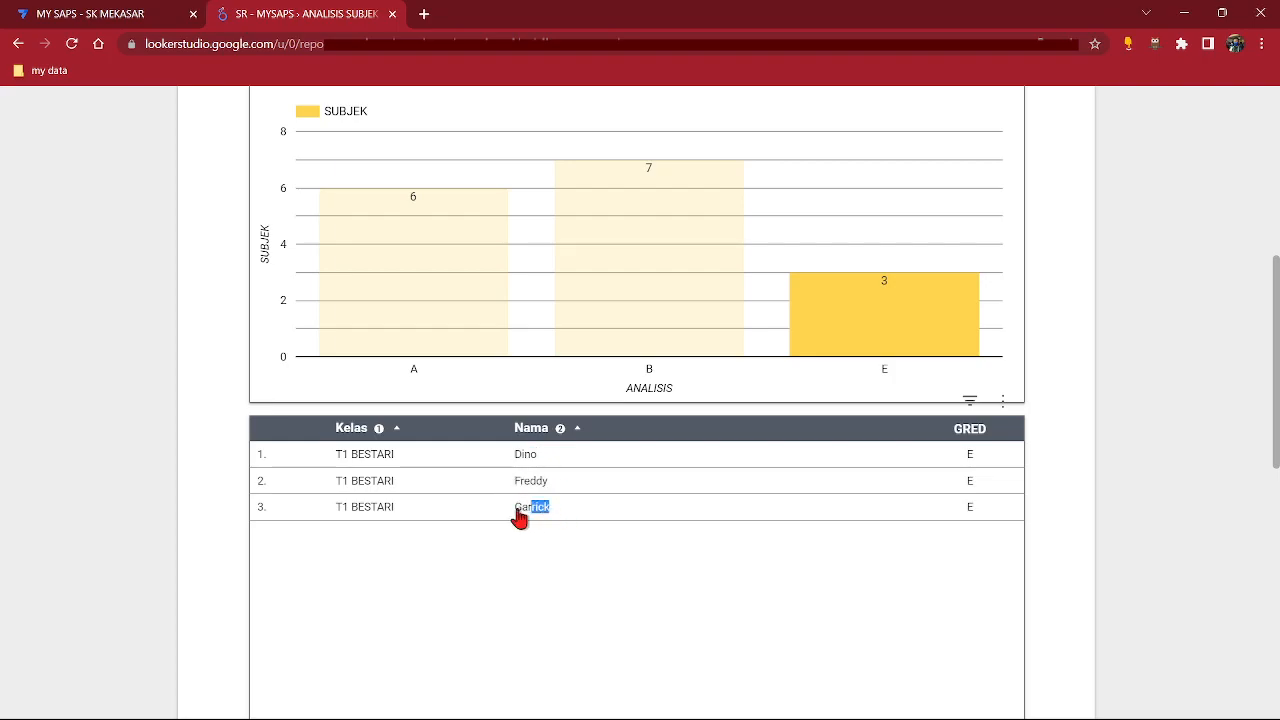
Clear the Kelas Terkini class filter.
click(1108, 400)
scroll(1100, 300, up, 3)
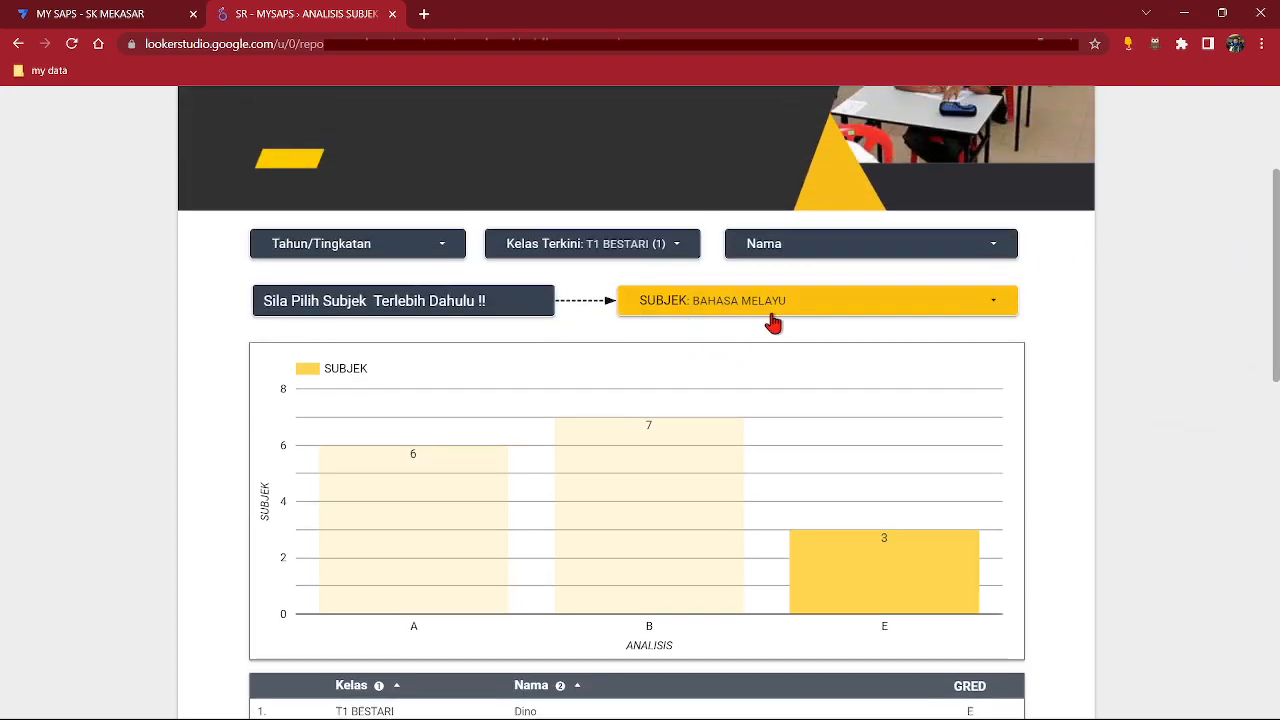
click(676, 246)
click(513, 248)
click(563, 198)
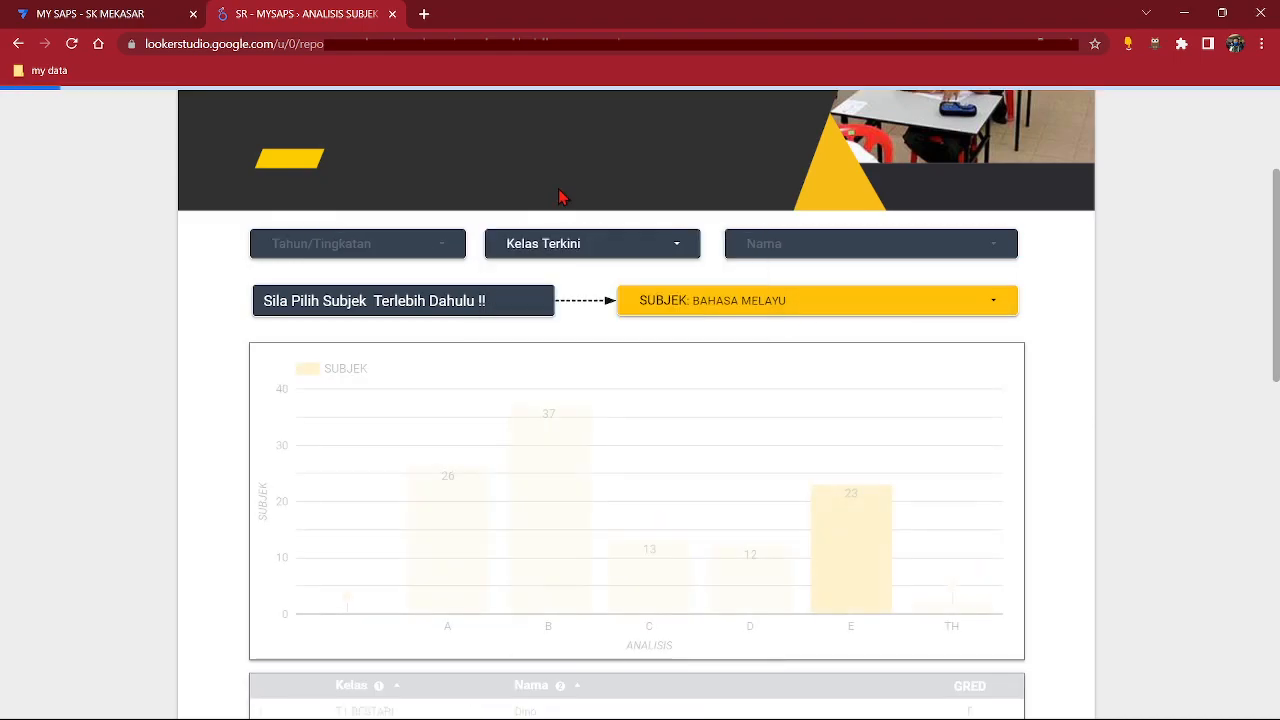
click(437, 245)
click(865, 288)
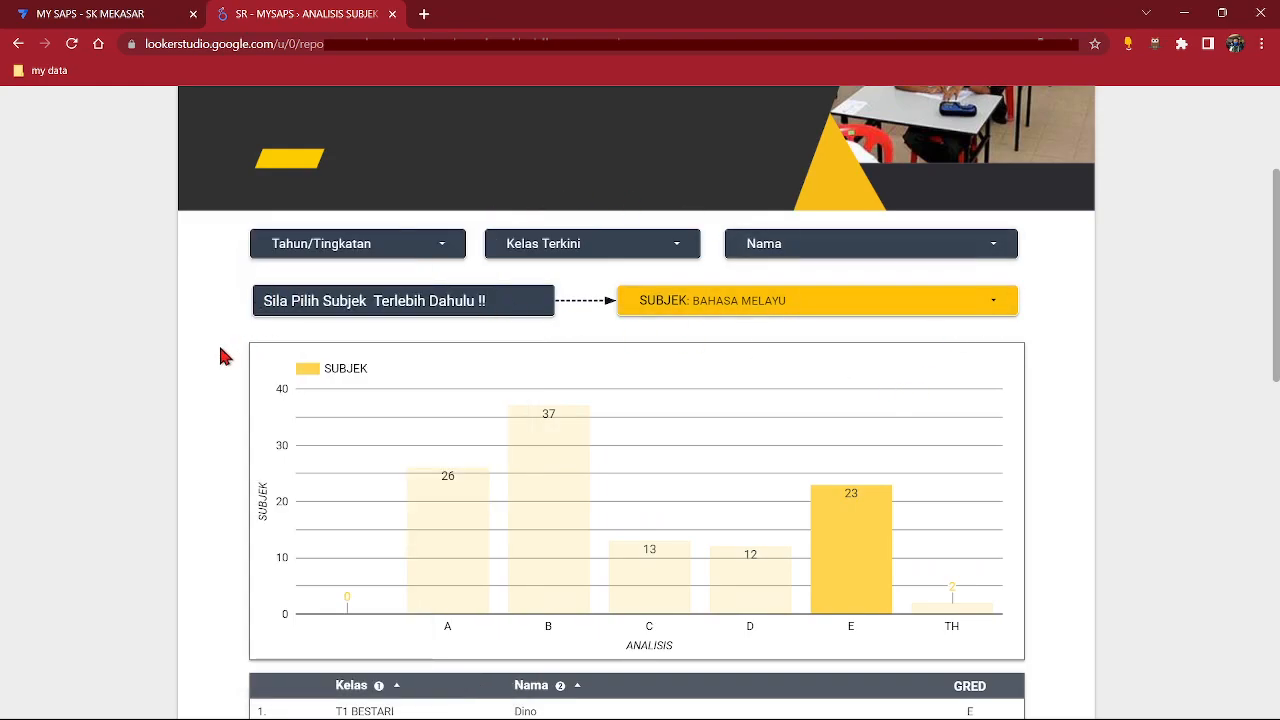
Open the RESULT MURID EXAM 1 page and enter the student's identity number in the NO. KP field.
scroll(1111, 290, up, 3)
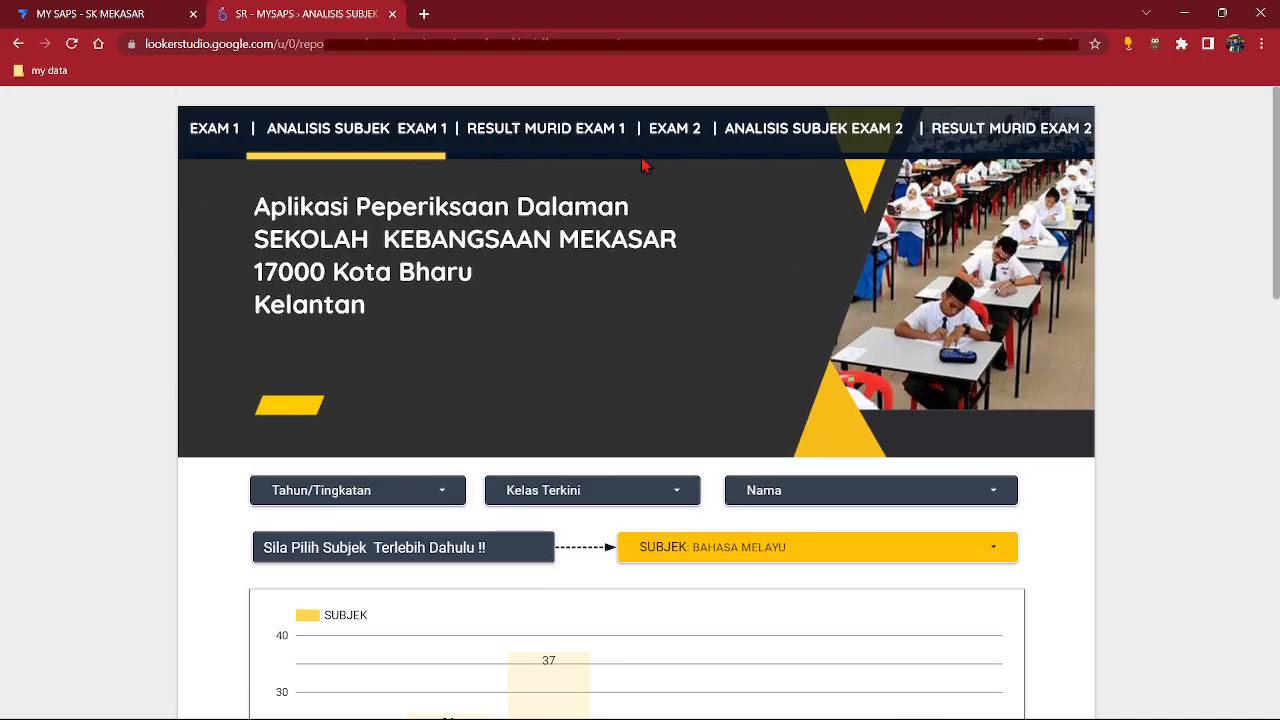
click(535, 140)
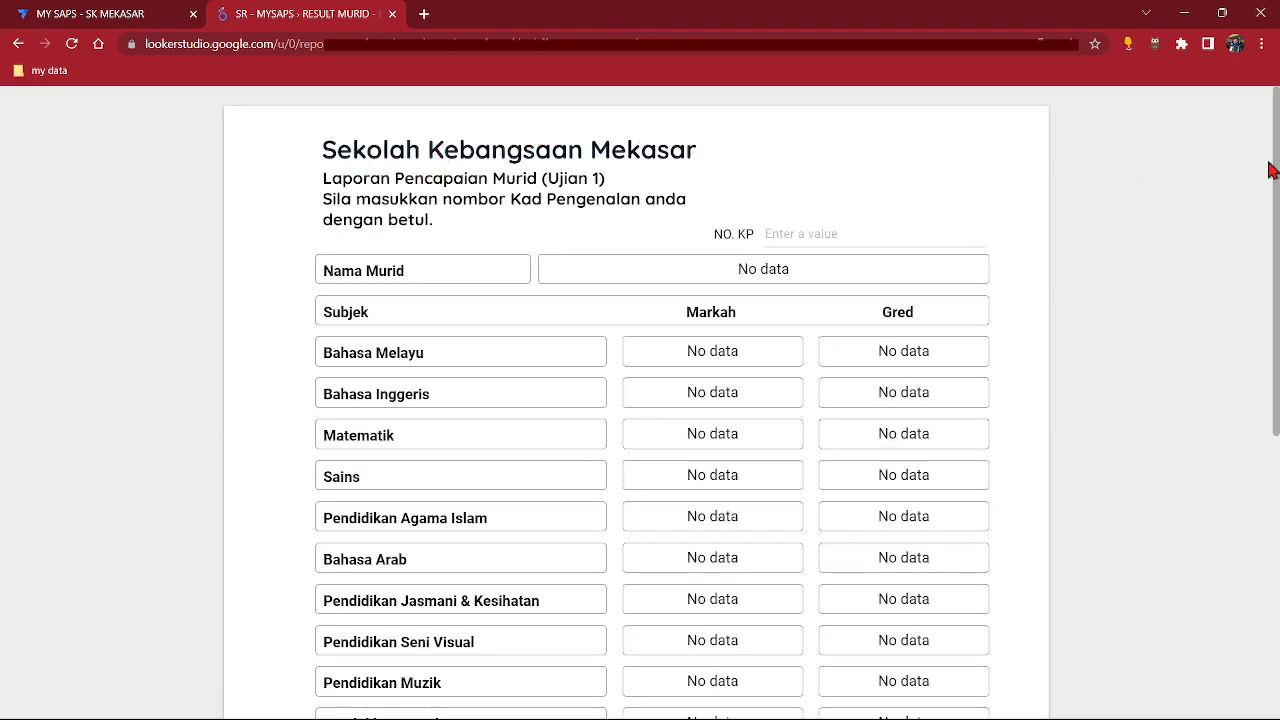
drag(1277, 205, 1237, 194)
click(866, 236)
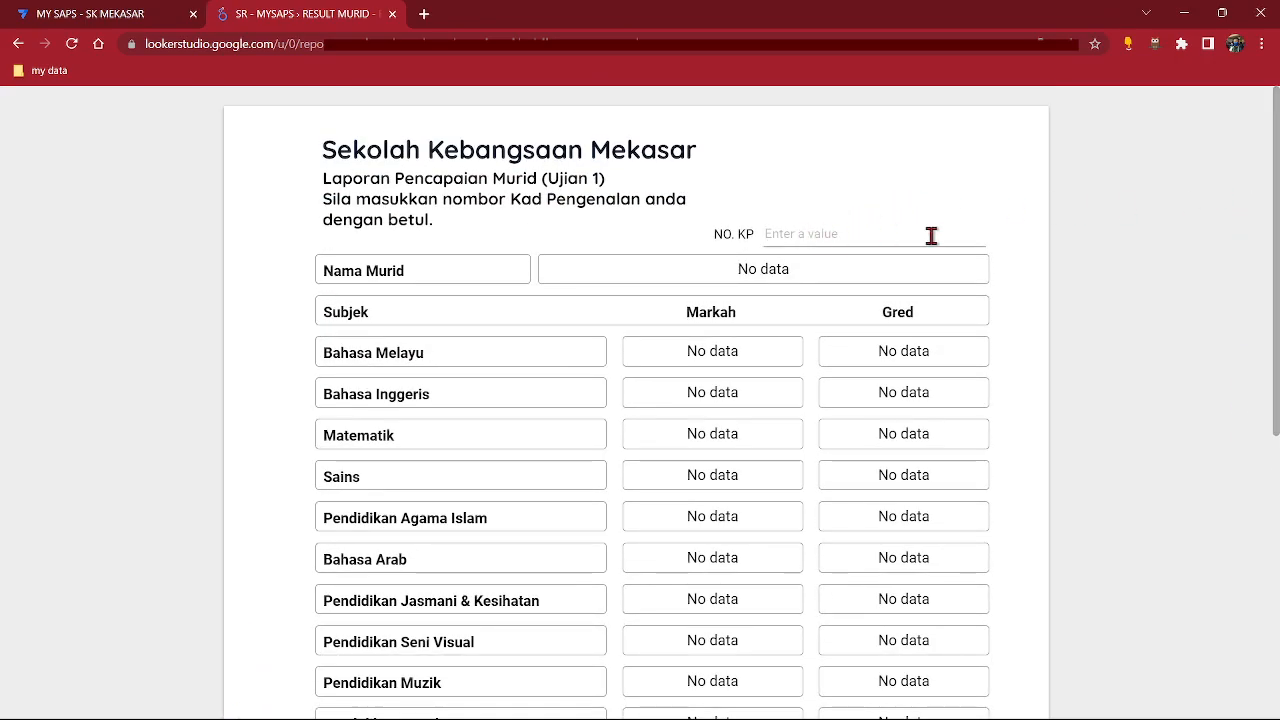
key(Caps_Lock)
text(sarid)
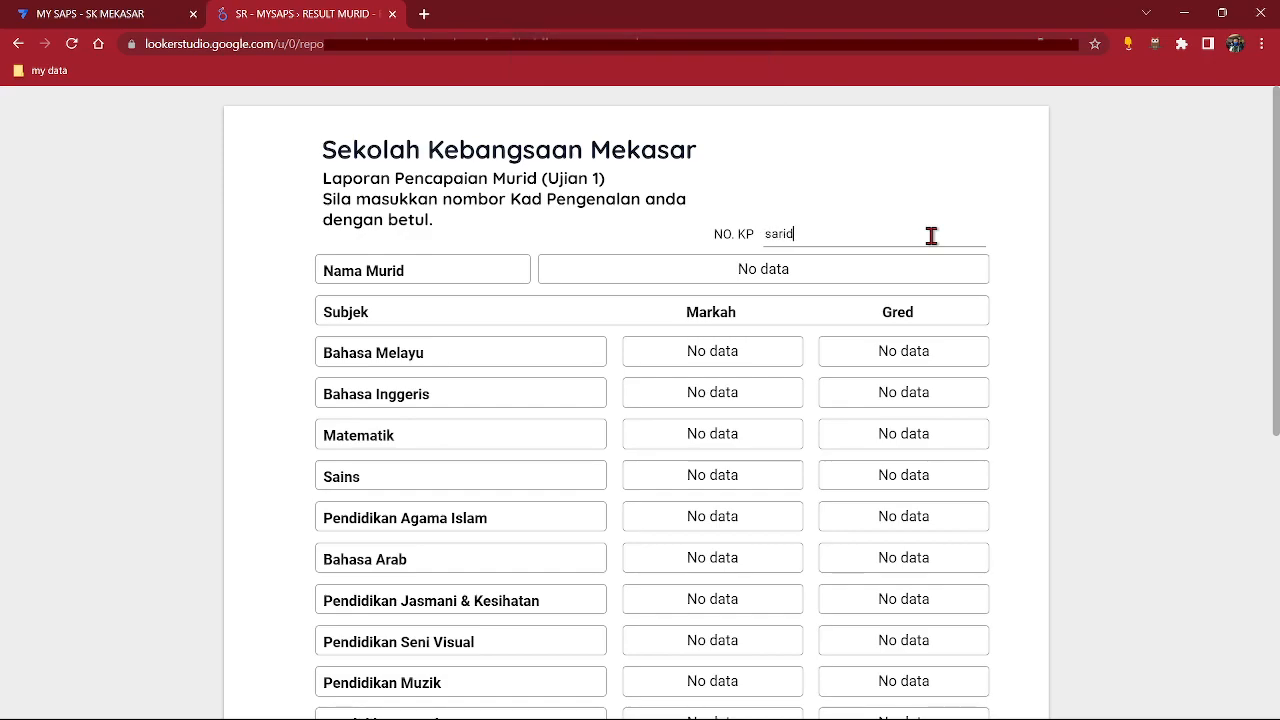
click(975, 202)
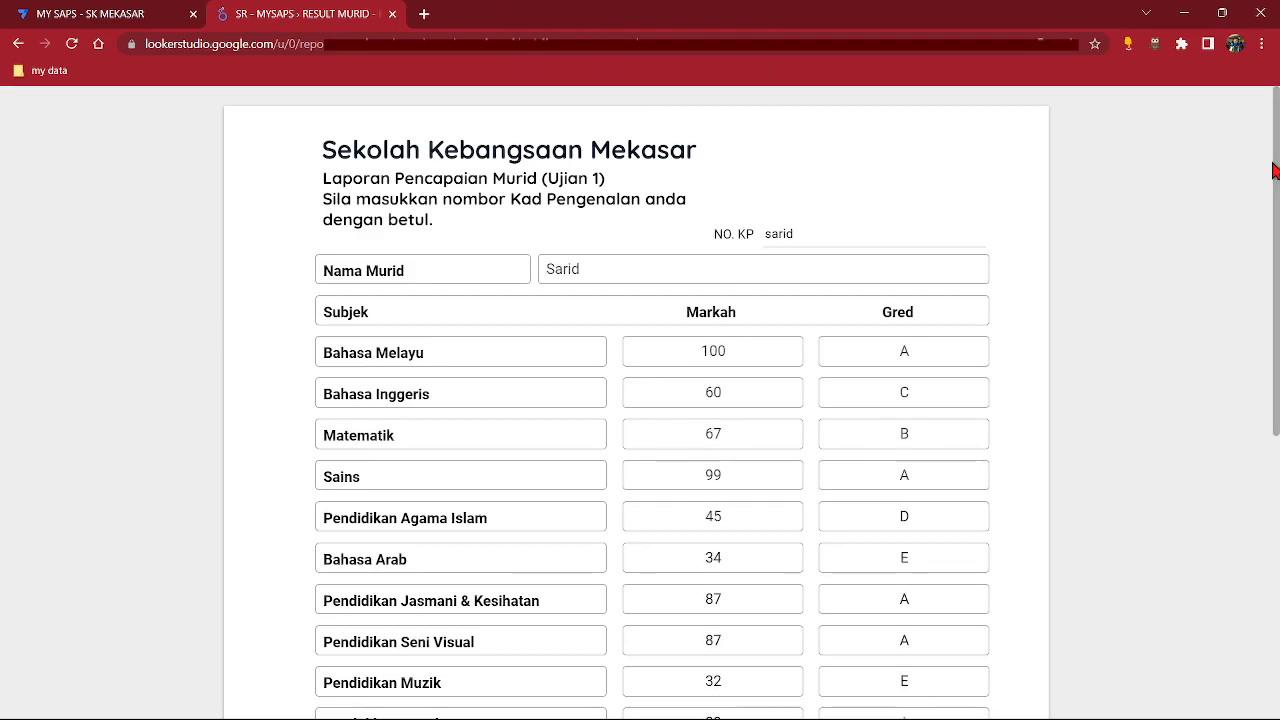
Scroll through the student's result report to review subject marks, grades, totals and rankings.
drag(1275, 154, 1276, 184)
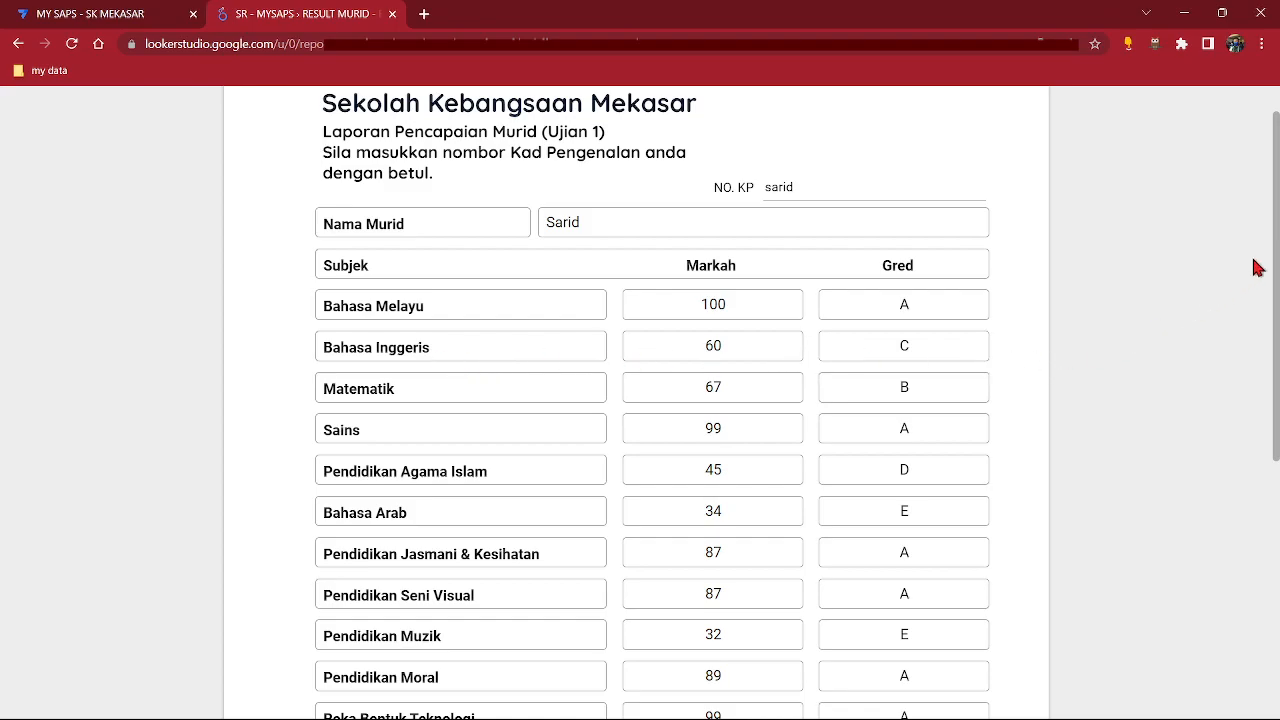
drag(1276, 255, 1260, 520)
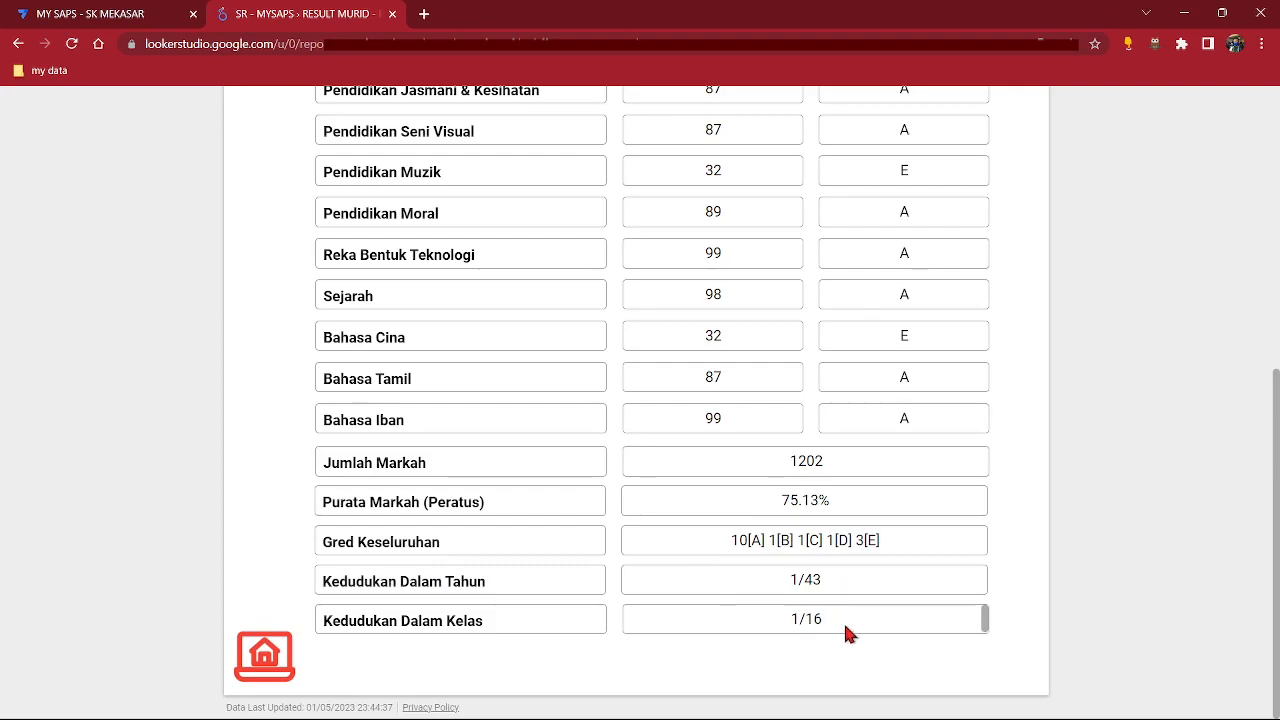
key(Home)
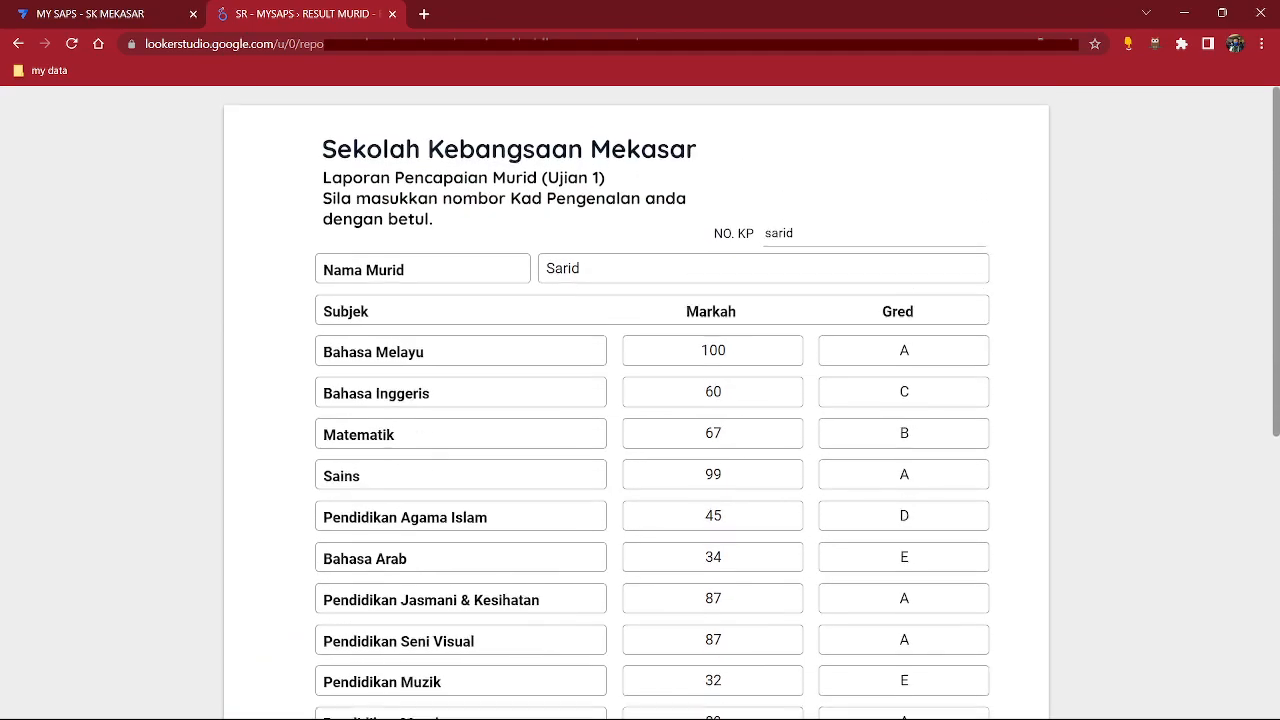
scroll(277, 417, down, 5)
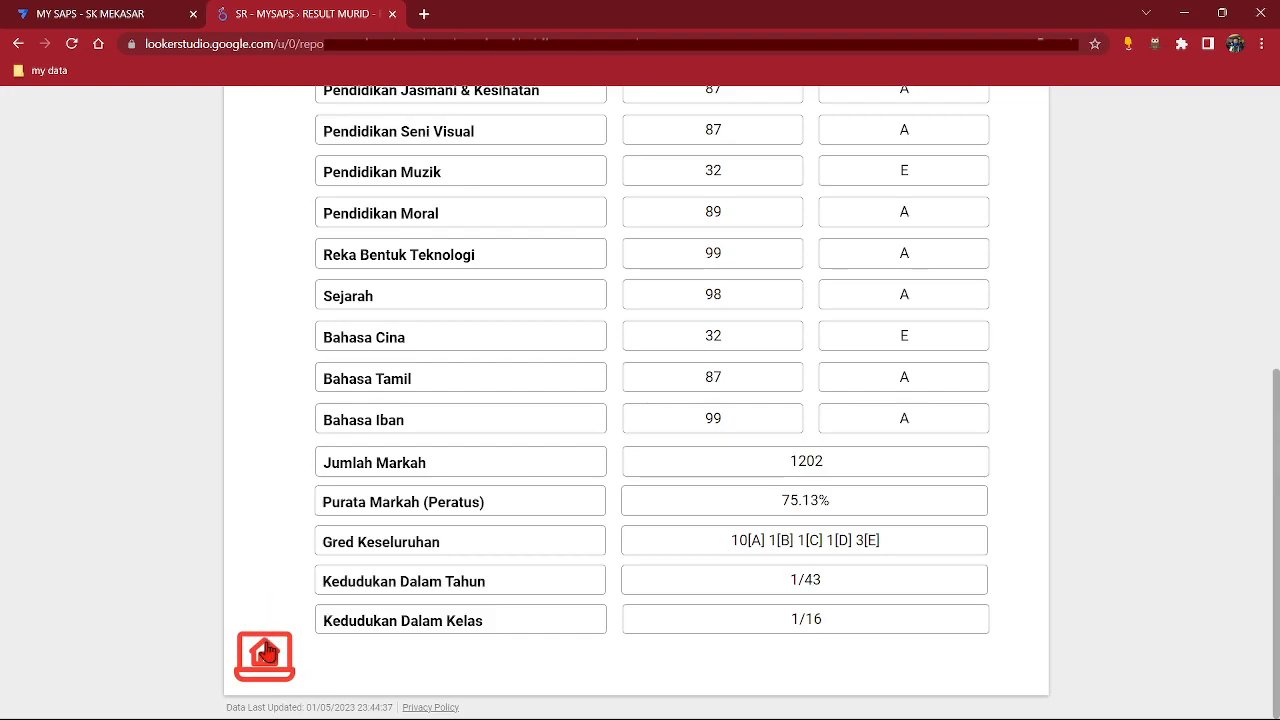
Return to the EXAM 1 page with the home icon and open the EXAM 2 page.
click(320, 517)
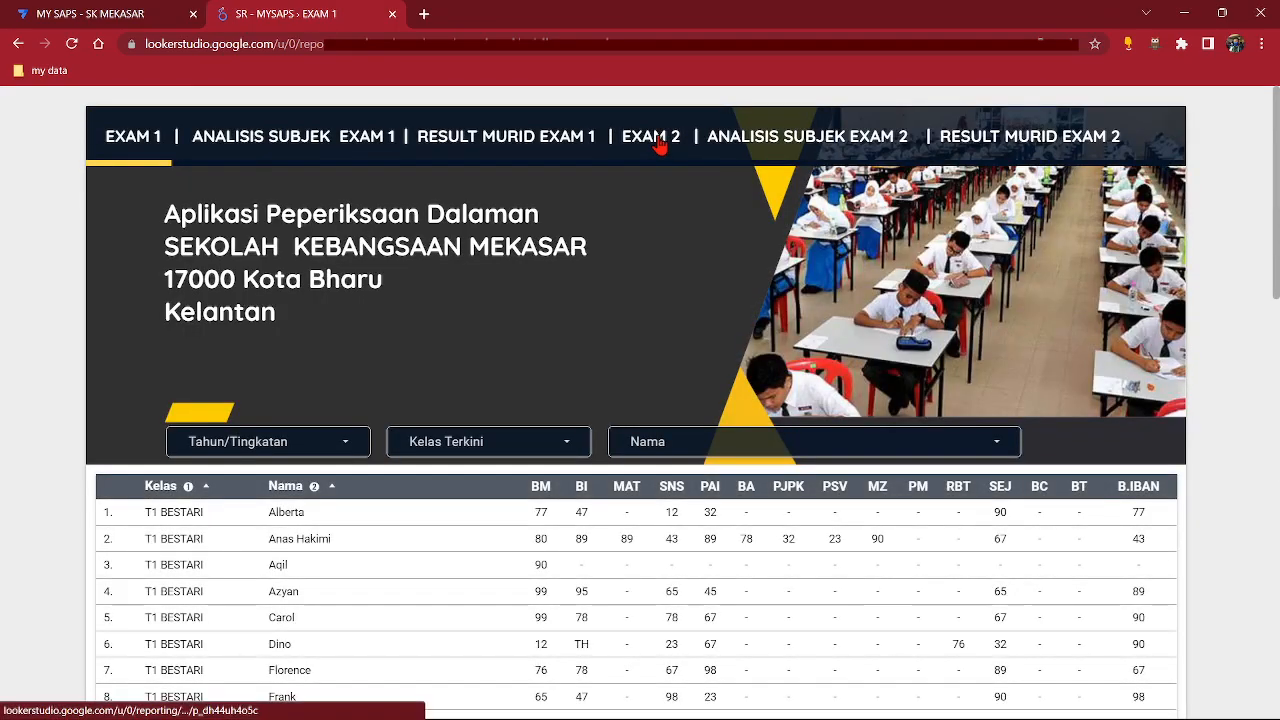
click(660, 142)
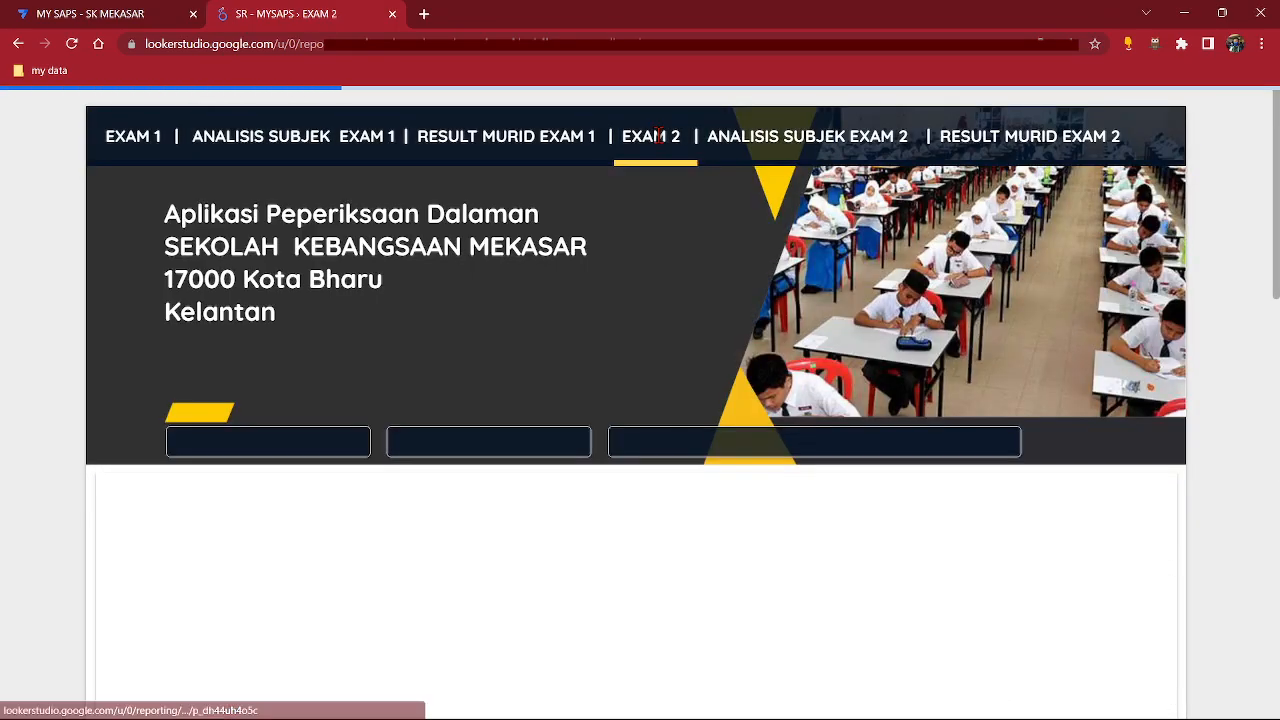
Open the RESULT MURID EXAM 2 page by way of ANALISIS SUBJEK EXAM 2 and enter the student's identifier in the NO. KP field.
click(790, 142)
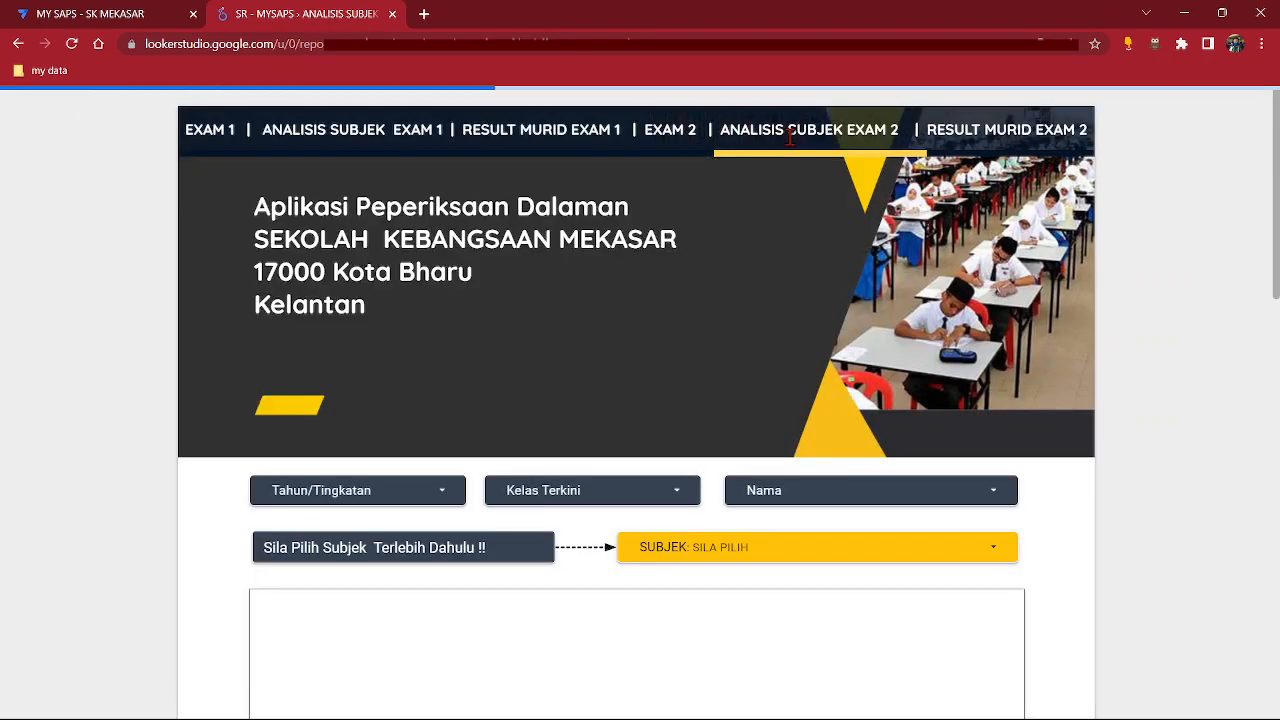
click(987, 138)
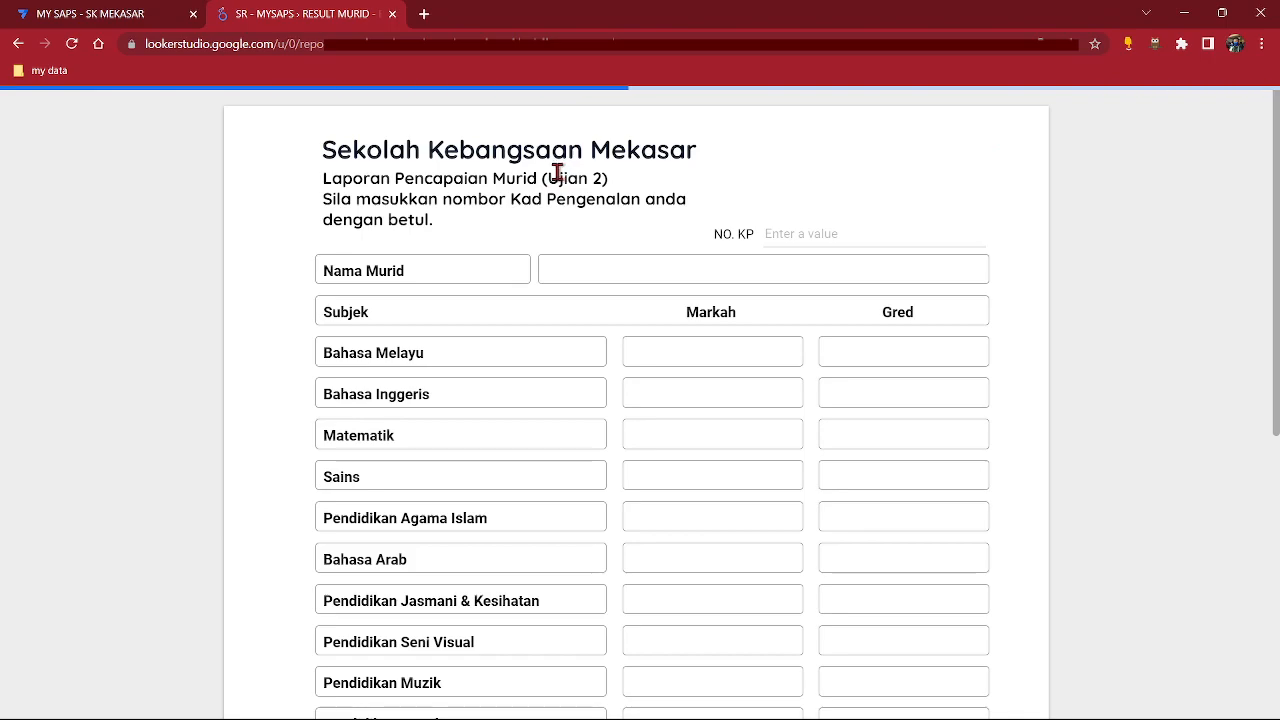
drag(557, 176, 668, 184)
click(817, 237)
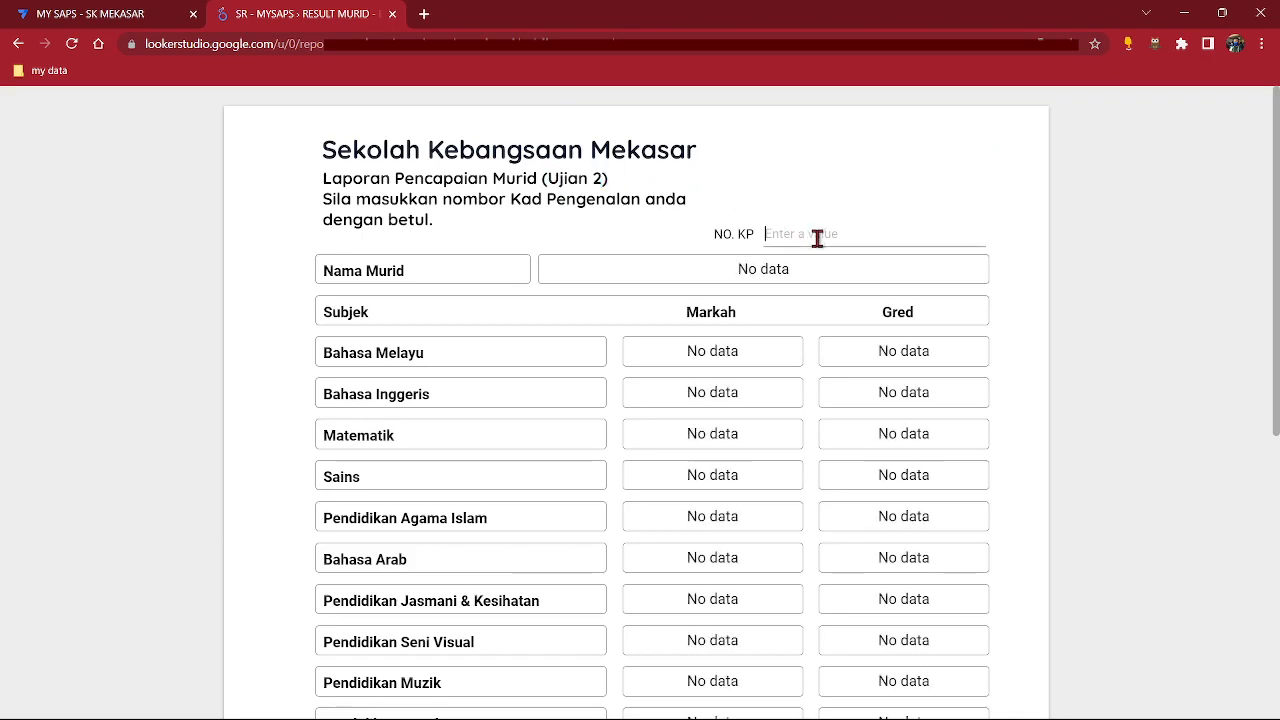
text(sarid)
click(966, 213)
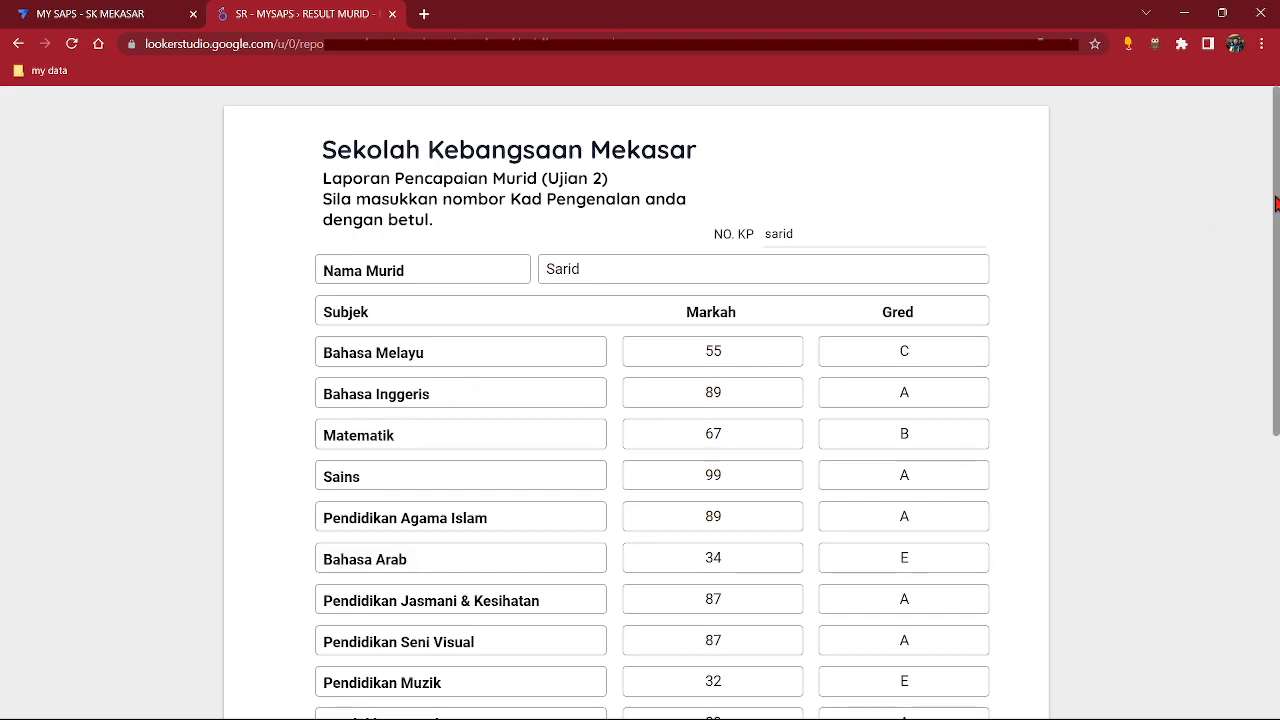
Scroll through the student's Exam 2 result report, then return to the EXAM 1 page with the home icon.
scroll(1264, 400, down, 4)
scroll(1262, 418, down, 2)
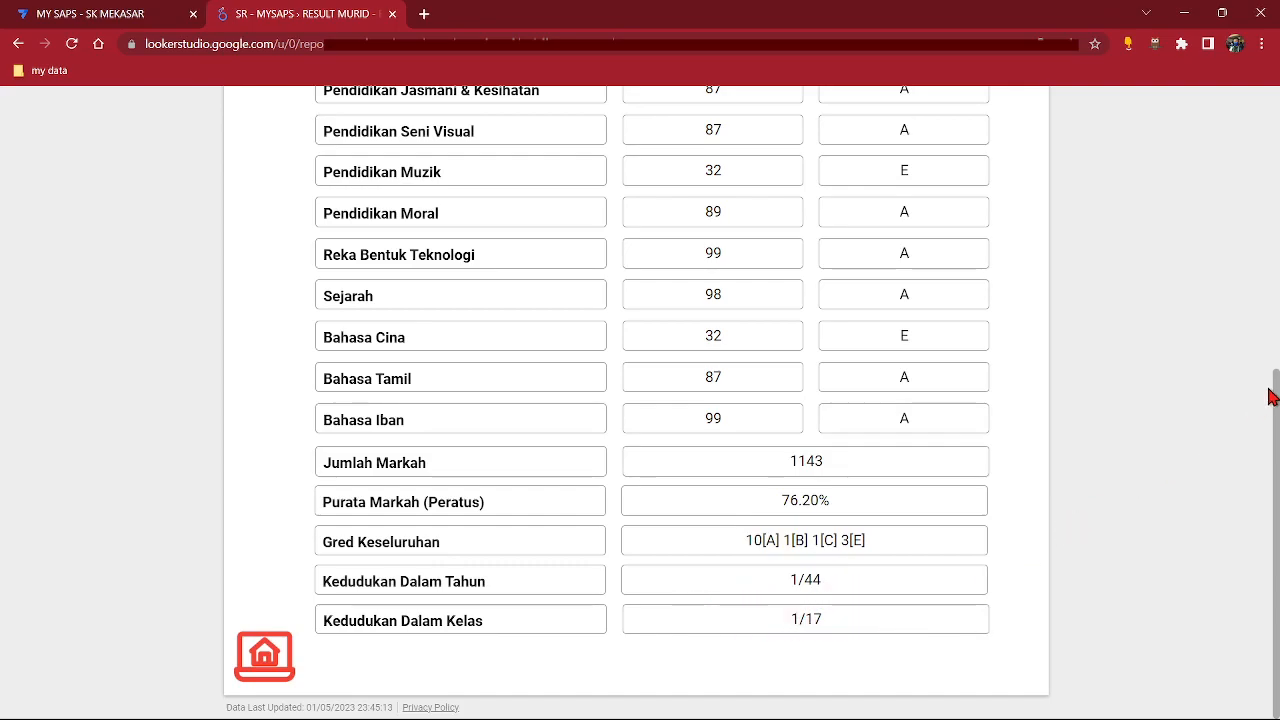
drag(1276, 396, 1276, 114)
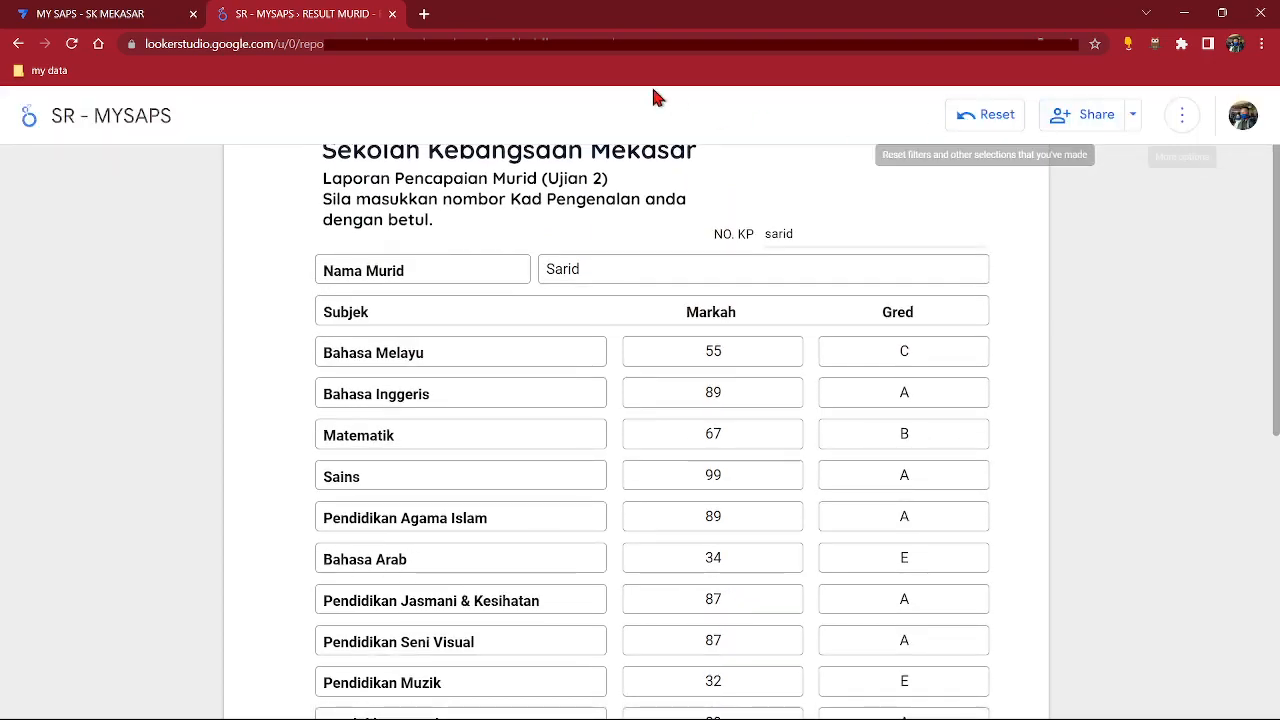
scroll(300, 450, down, 10)
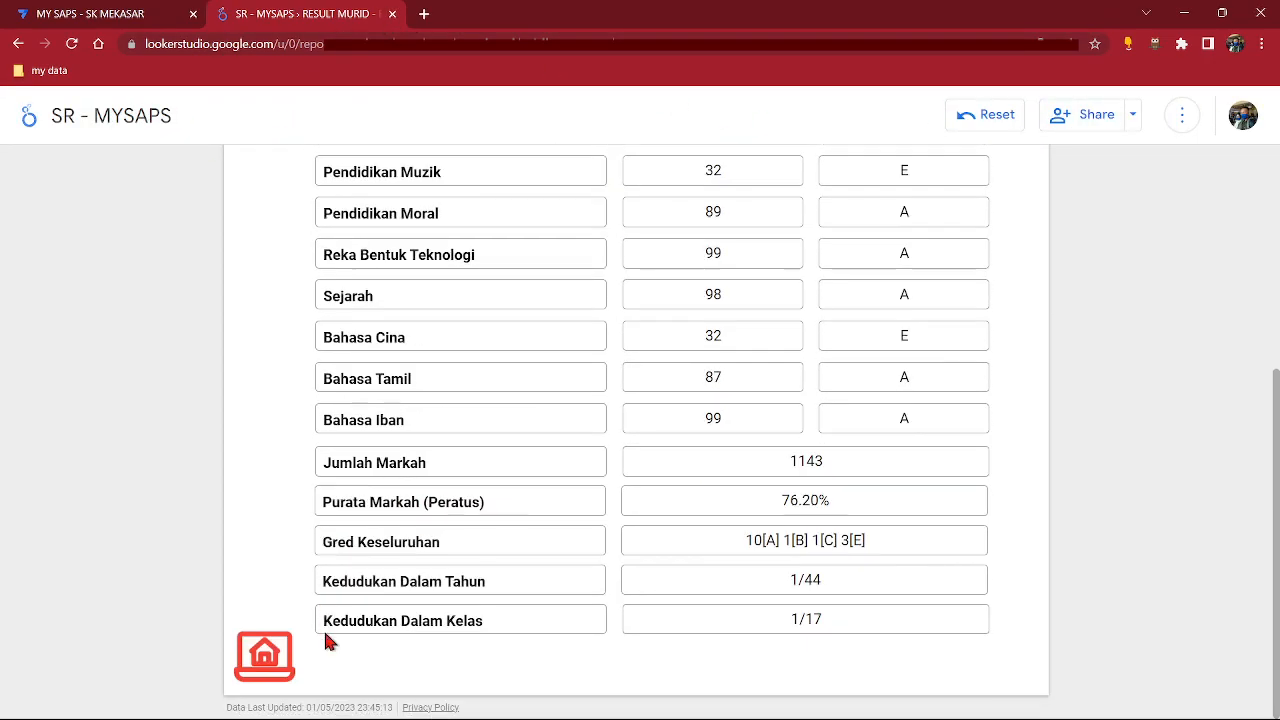
click(266, 651)
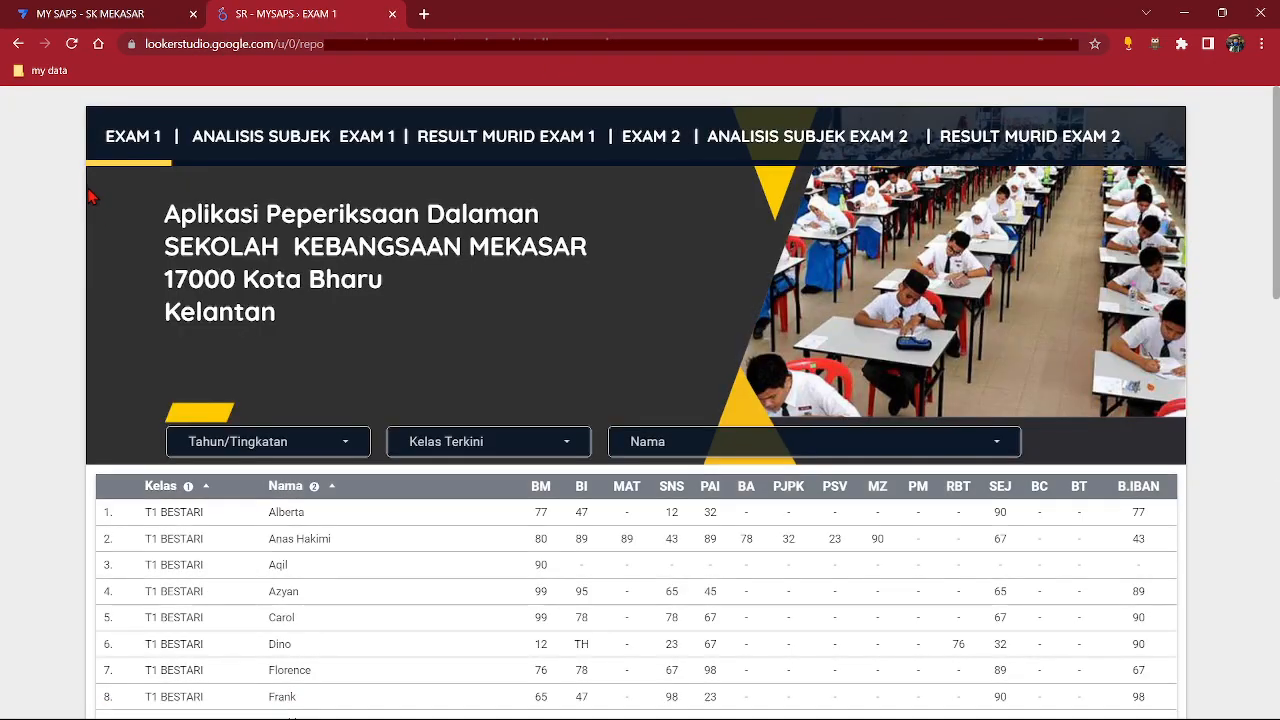
Switch to the MY SAPS template tab and return the app preview to its MY SAPS home menu.
click(105, 11)
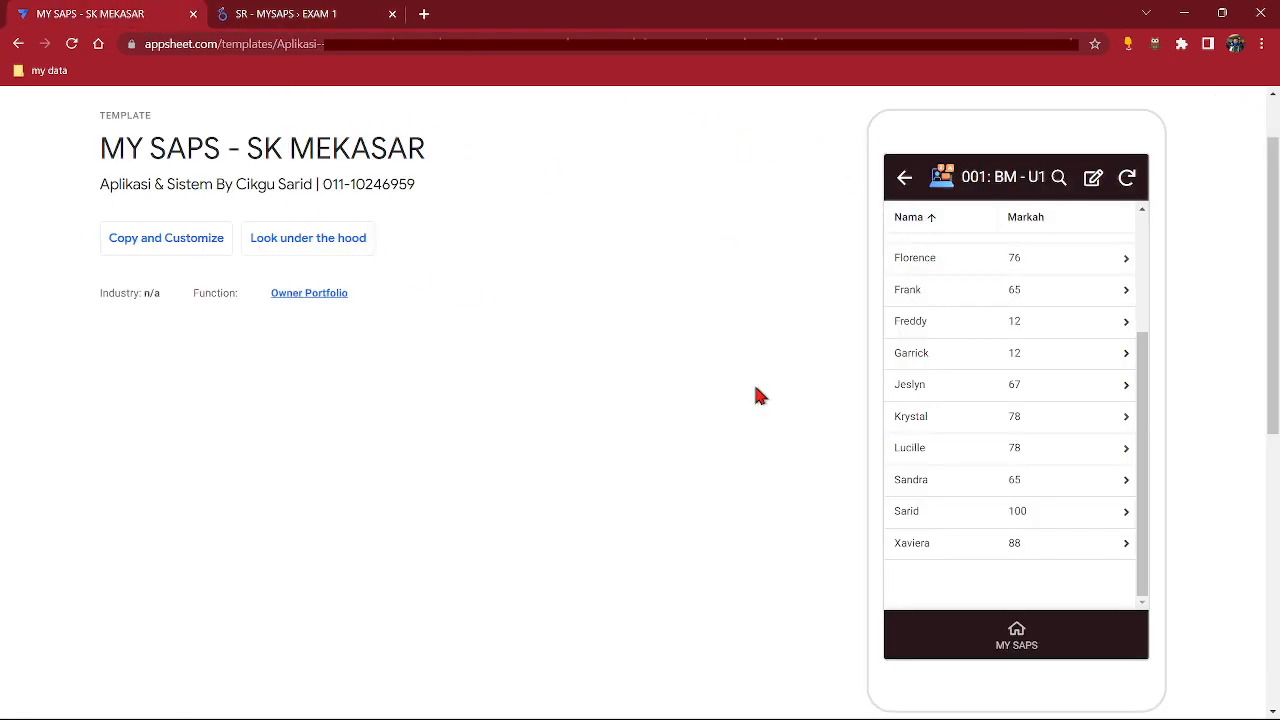
click(1010, 648)
scroll(846, 263, up, 2)
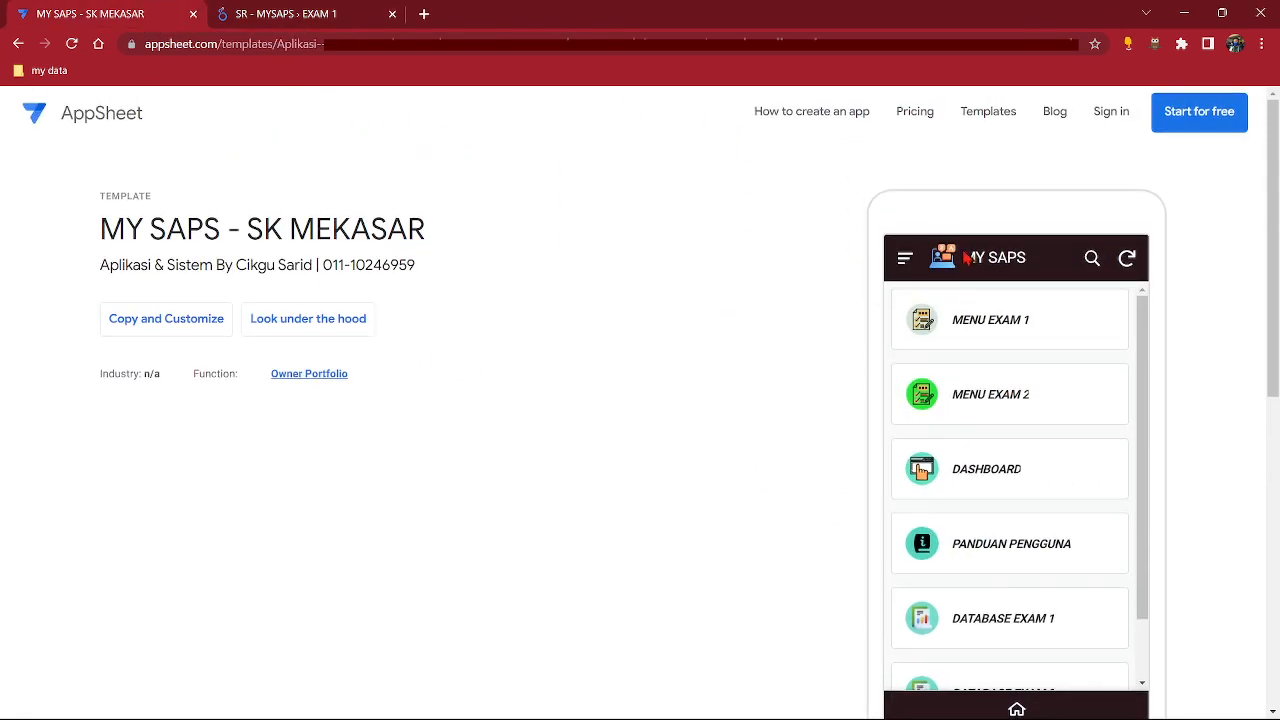
click(262, 13)
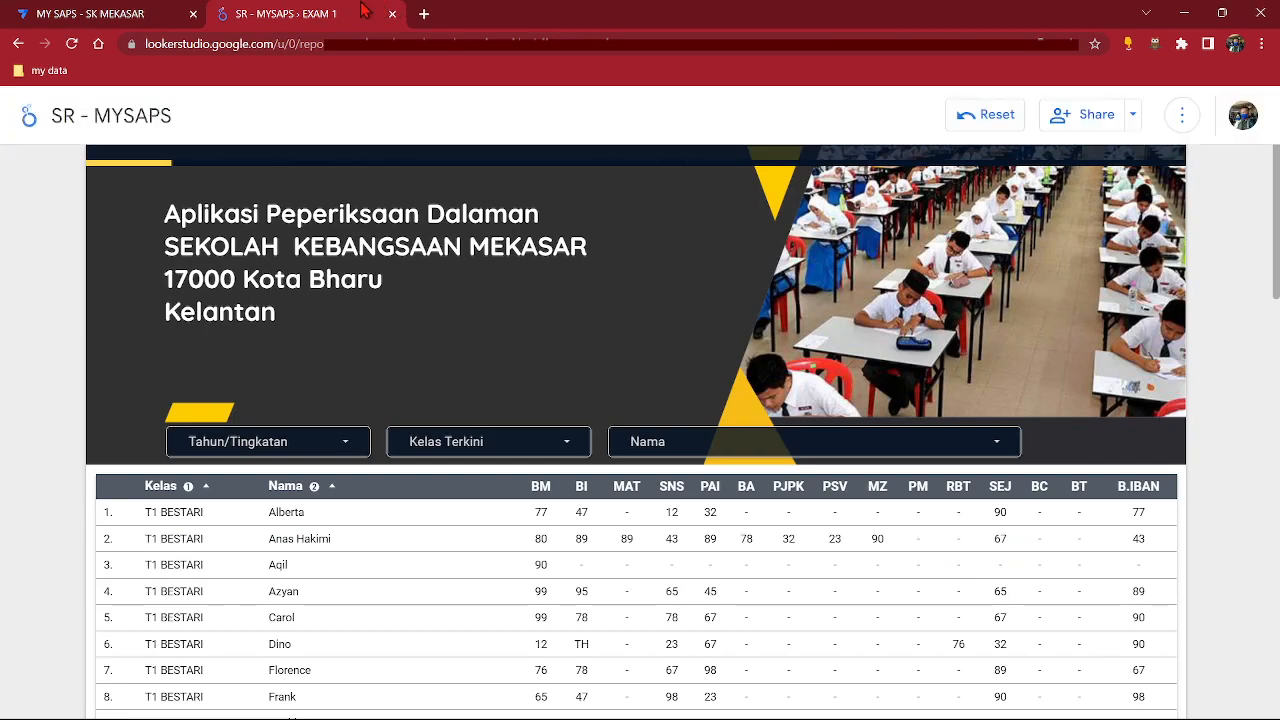
click(133, 10)
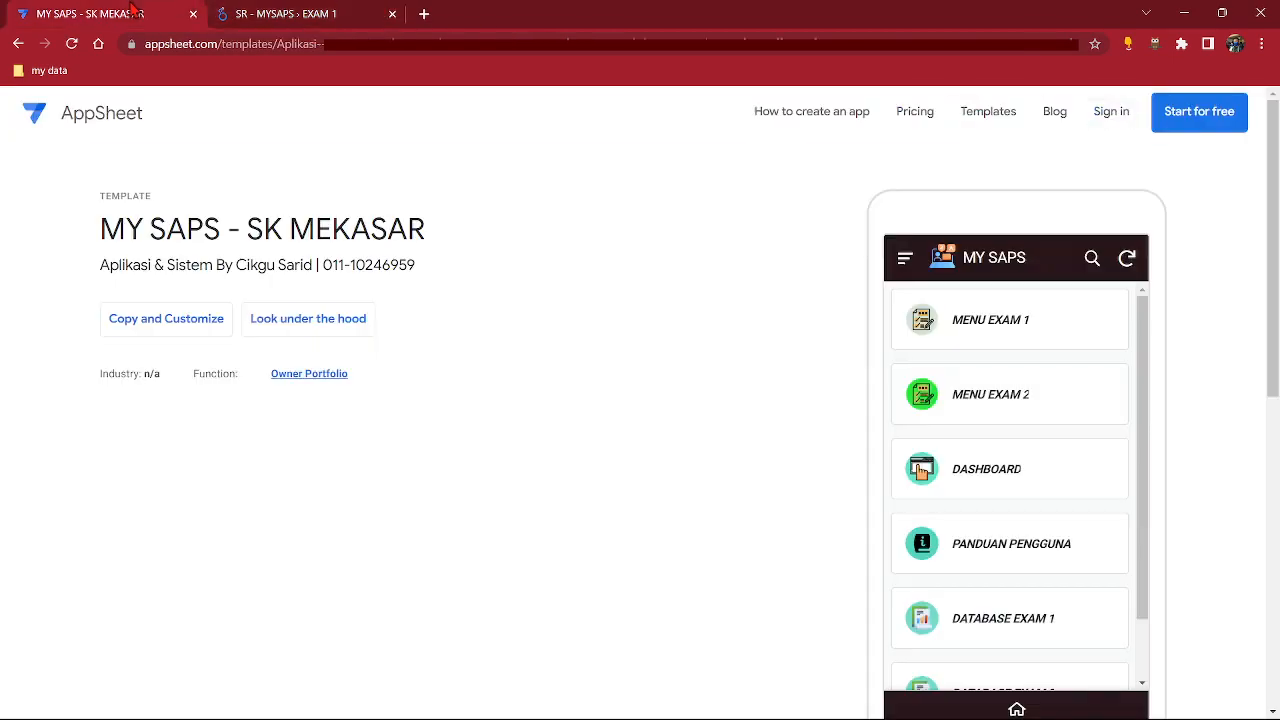
Open AppSheet in a new tab and sign in with the school Google account, allowing the requested access.
click(424, 14)
text(app)
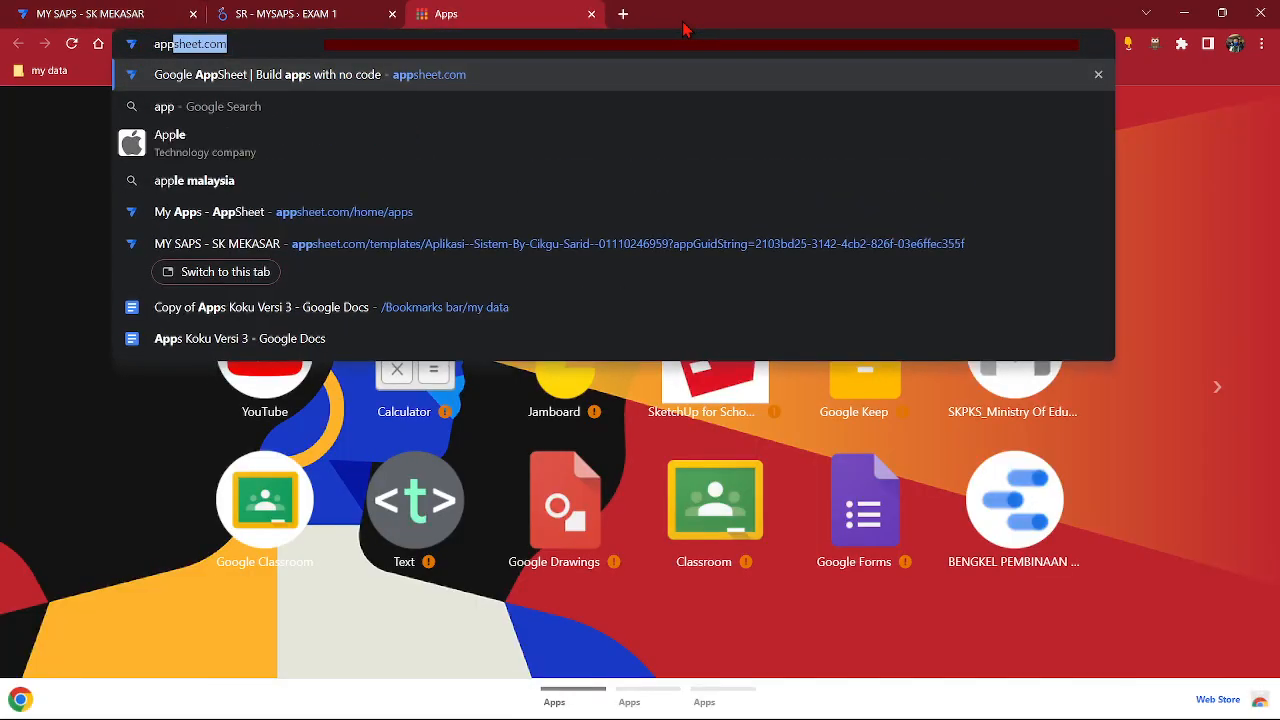
key(Return)
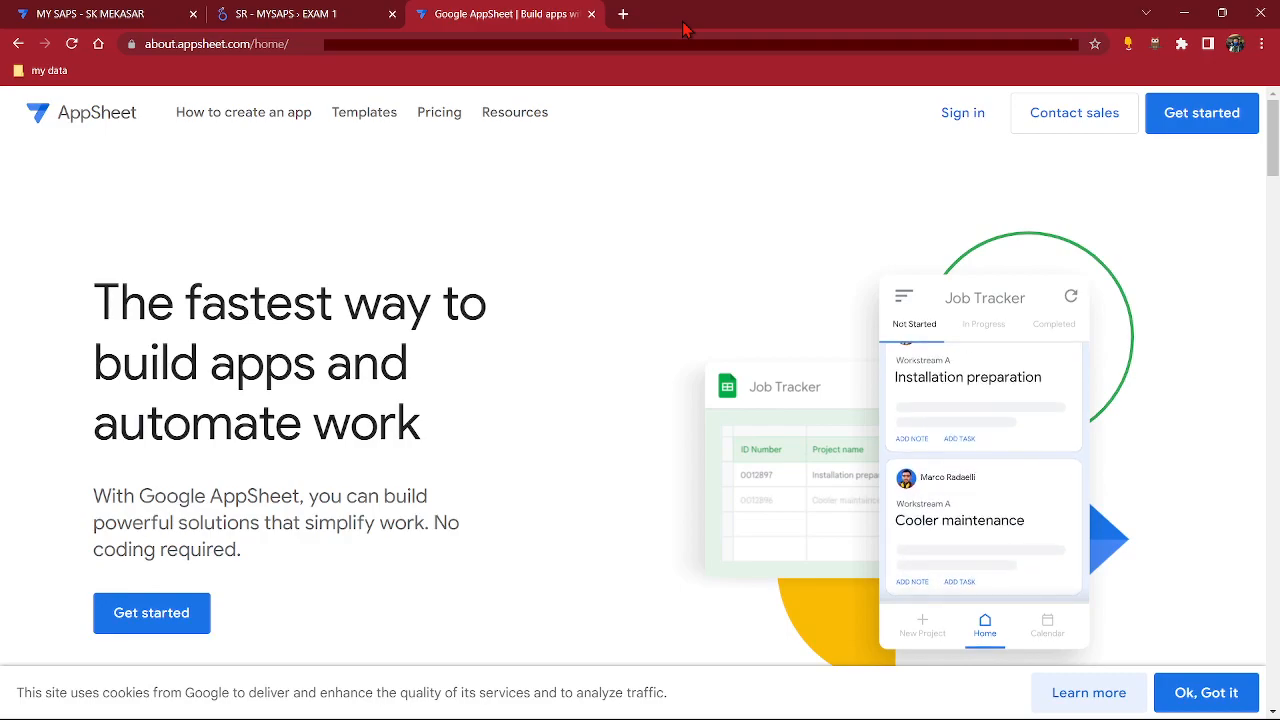
click(962, 113)
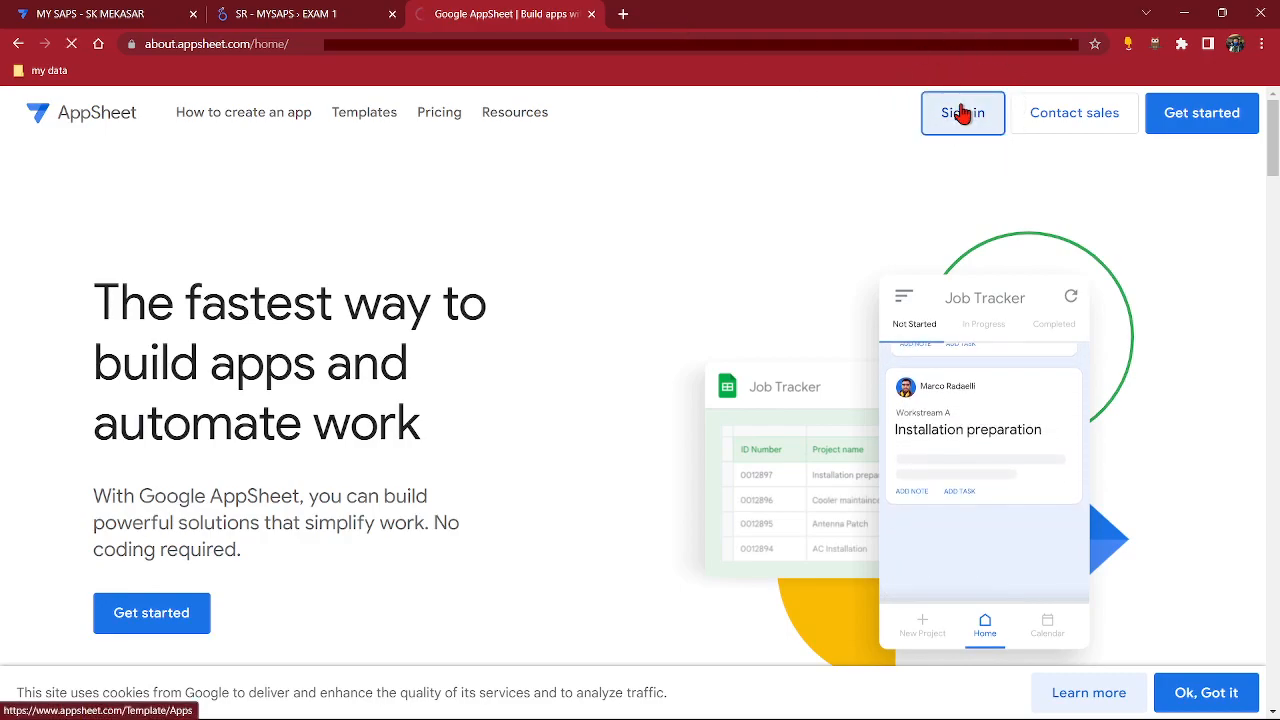
click(611, 245)
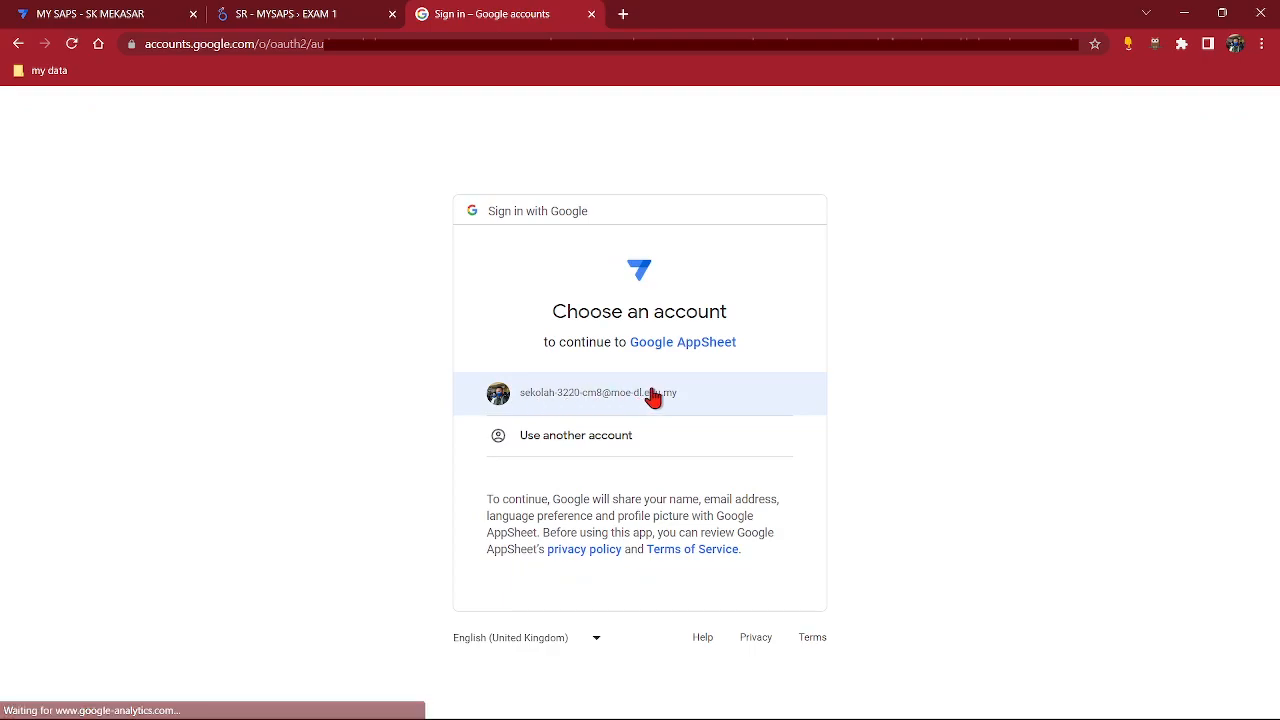
click(613, 393)
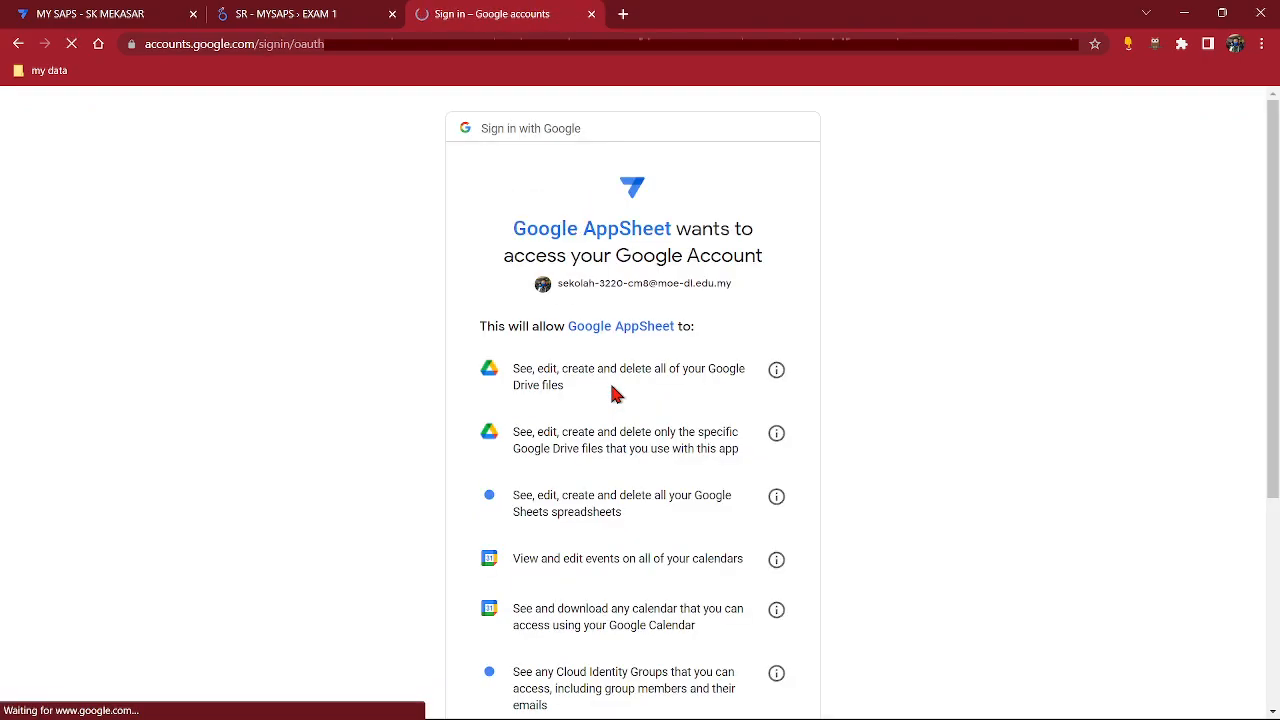
scroll(727, 475, down, 3)
click(712, 598)
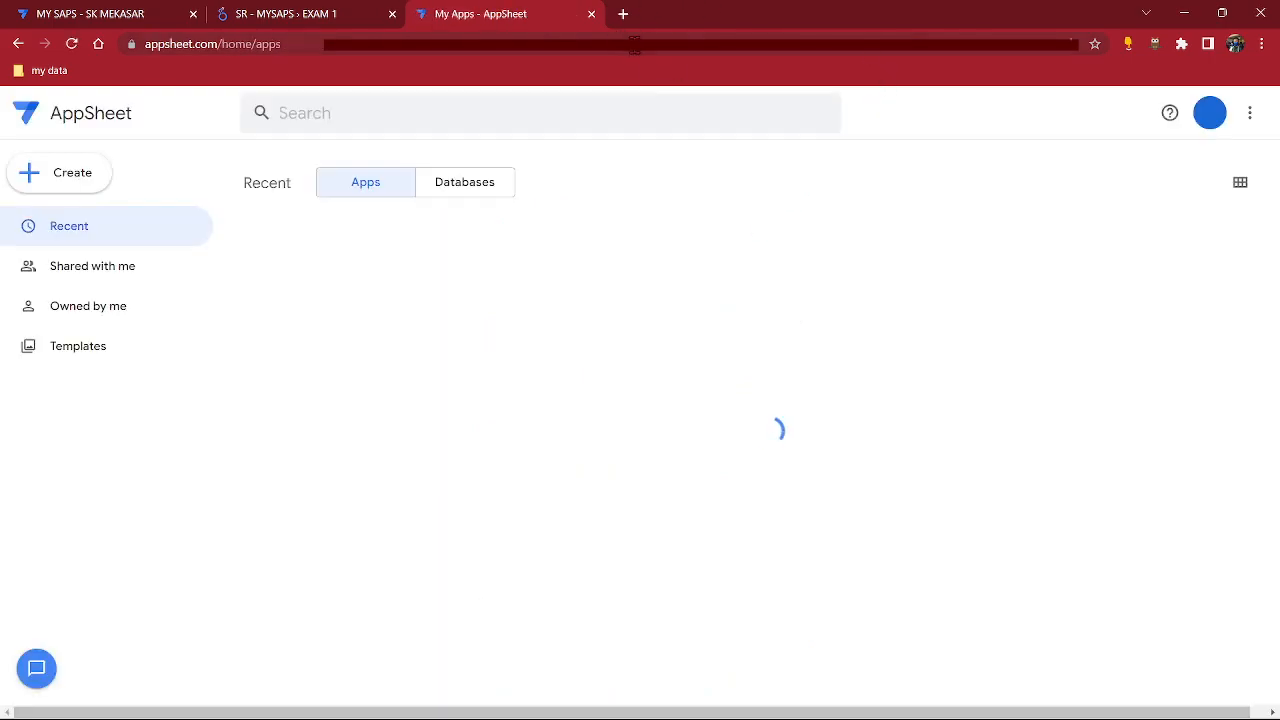
Close the AppSheet tab, reload the MY SAPS template page and open Copy and Customize.
click(591, 15)
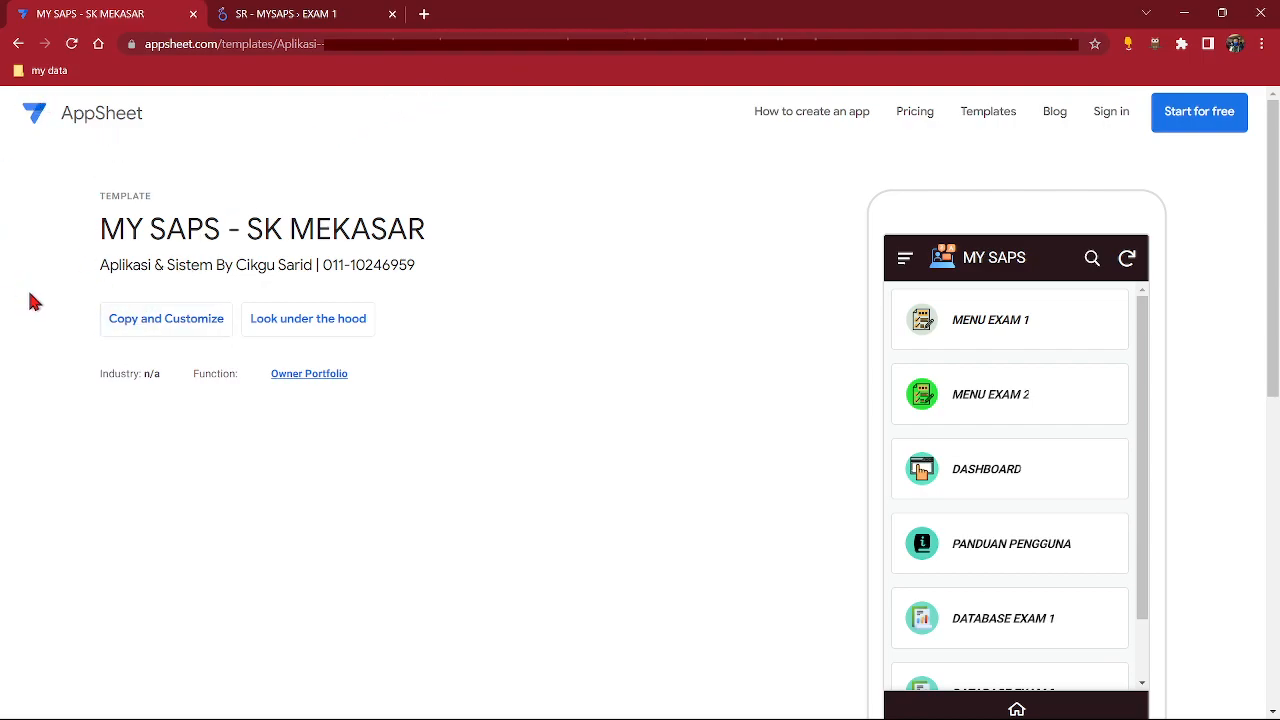
click(72, 44)
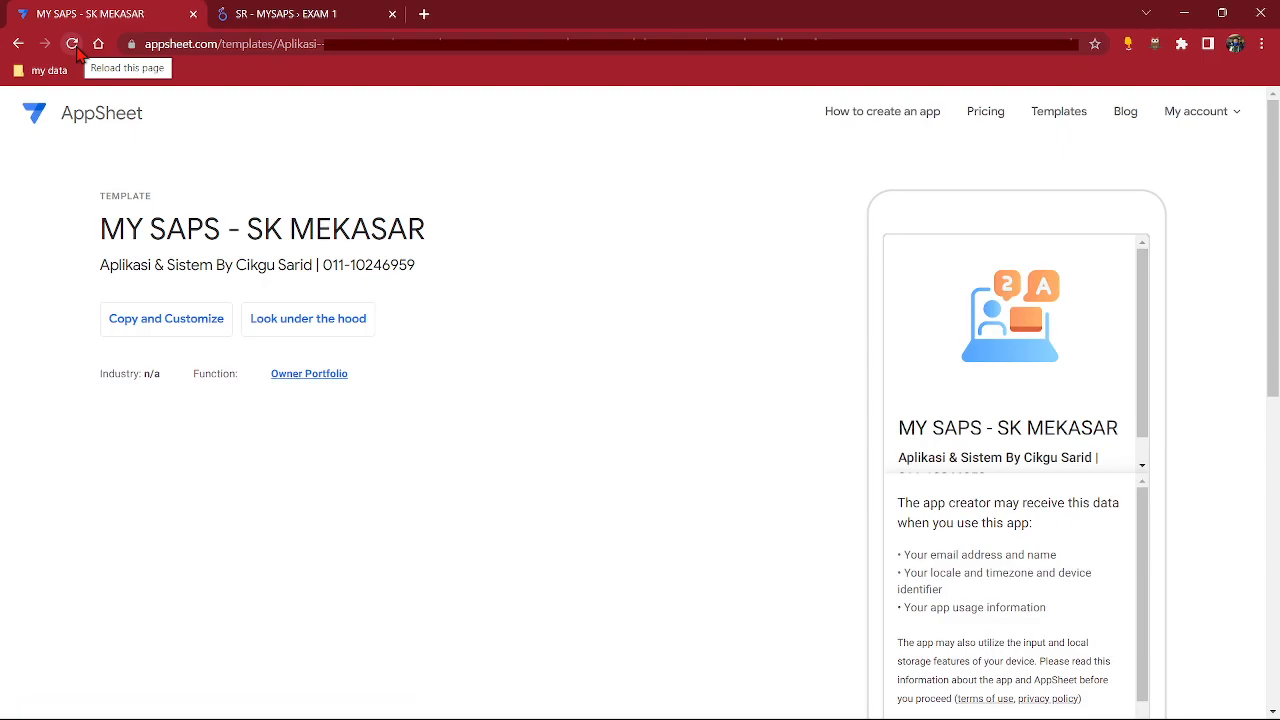
click(155, 330)
click(155, 330)
click(155, 330)
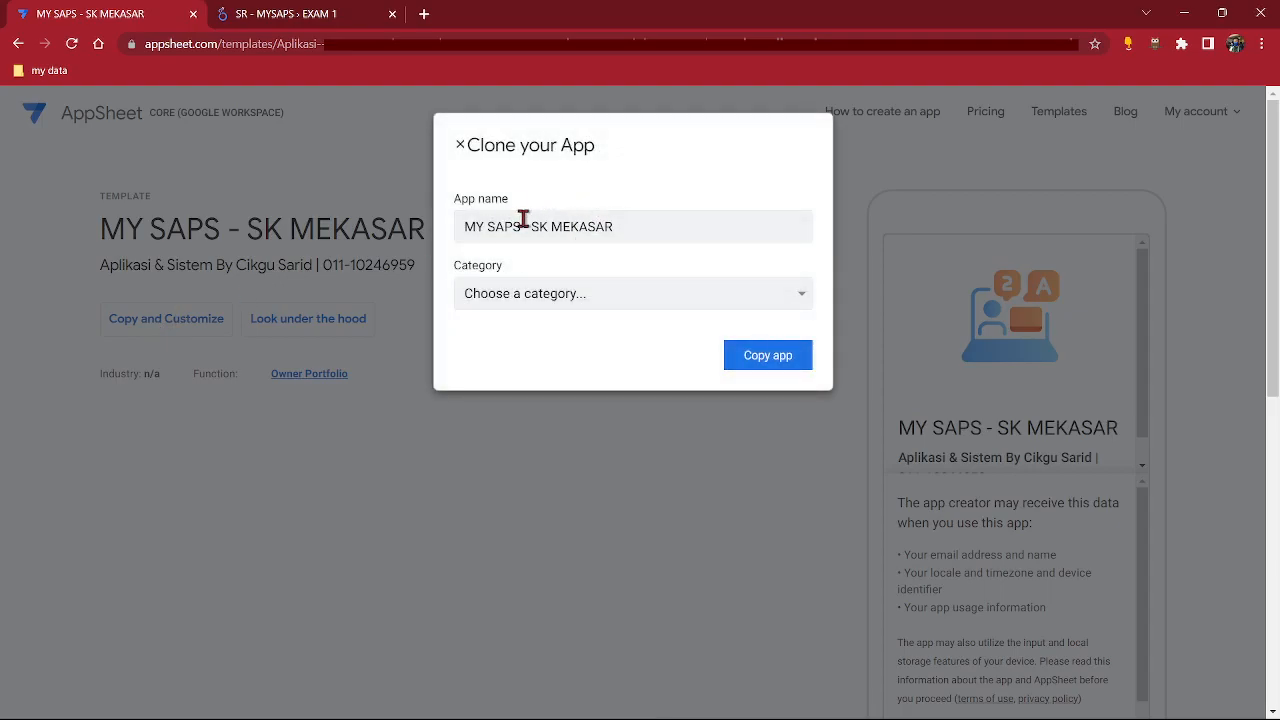
Rename the cloned app to MY SAPS - SK LEMAL and copy the app.
drag(553, 224, 657, 222)
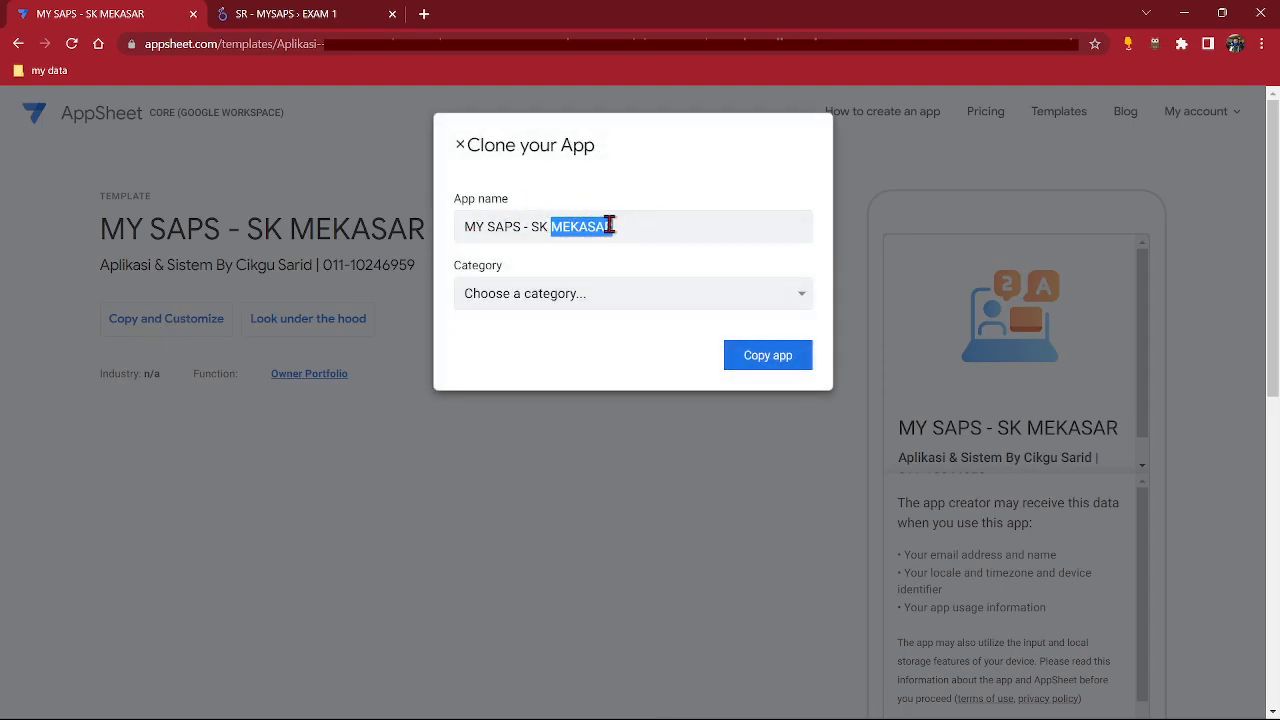
key(Caps_Lock)
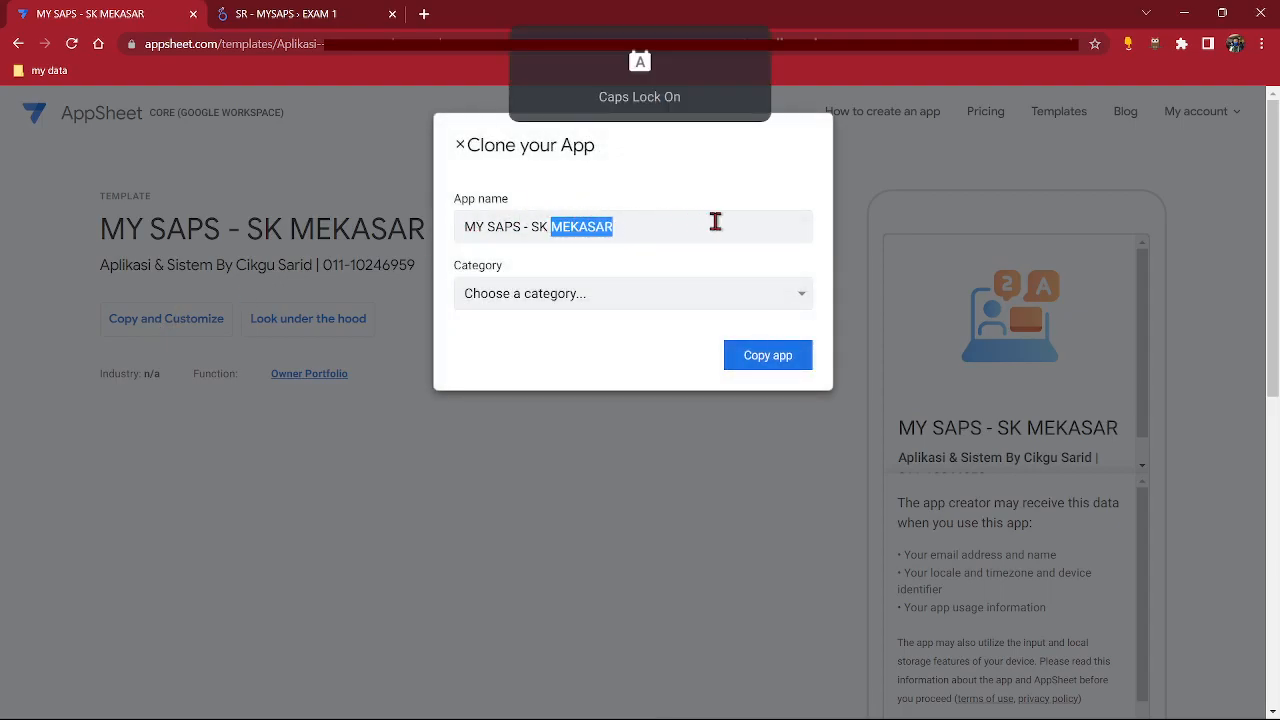
text(LEMA)
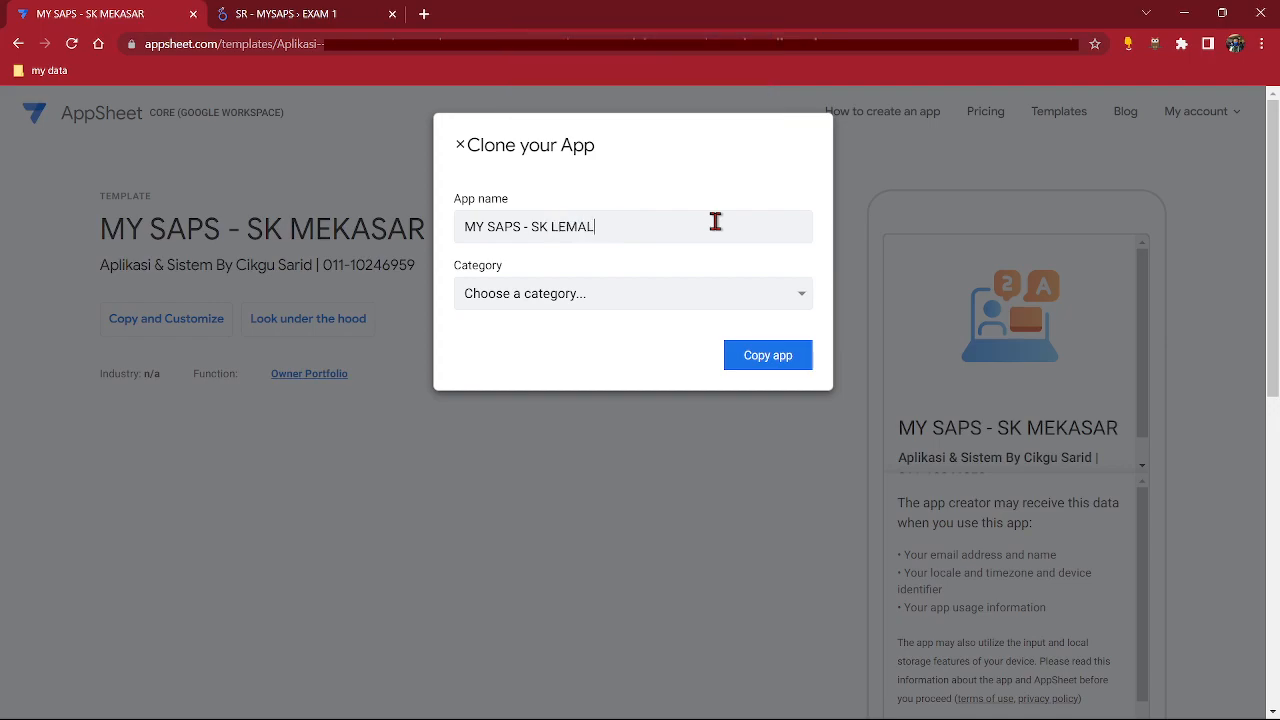
text(L)
mouse_move(630, 224)
mouse_down()
mouse_move(456, 228)
mouse_move(607, 225)
mouse_up()
click(583, 200)
click(766, 363)
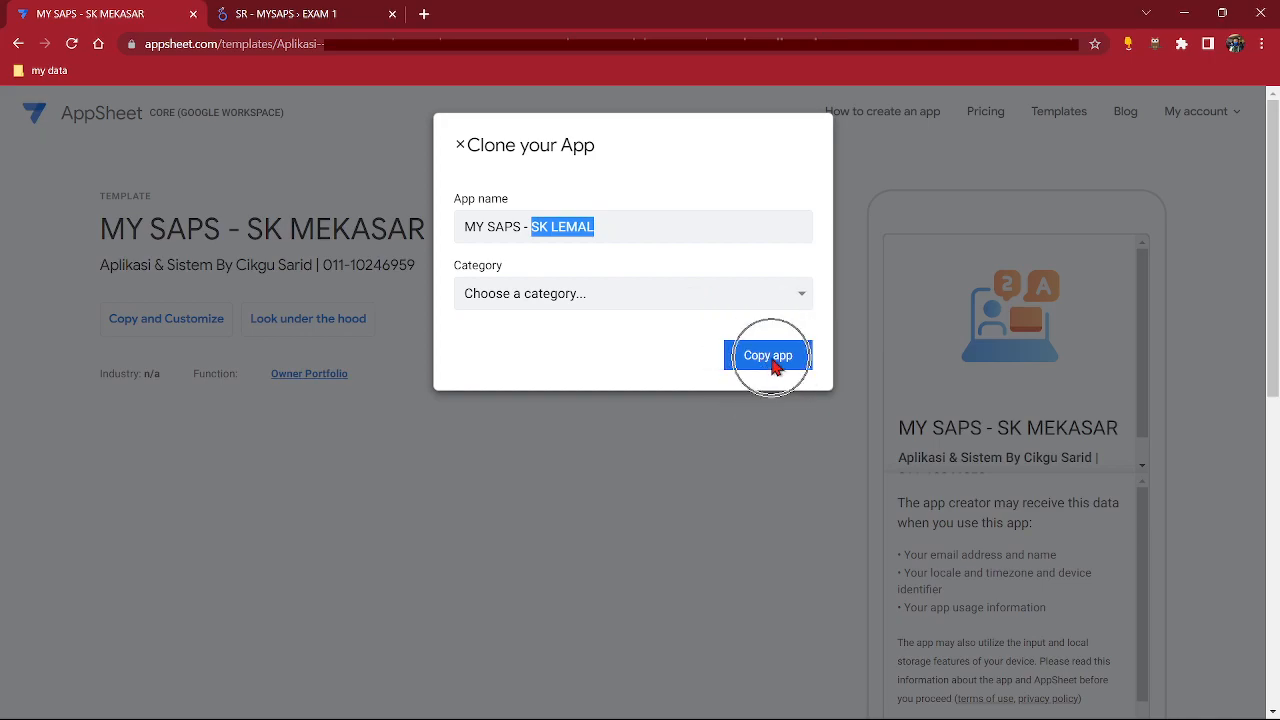
click(728, 176)
click(783, 362)
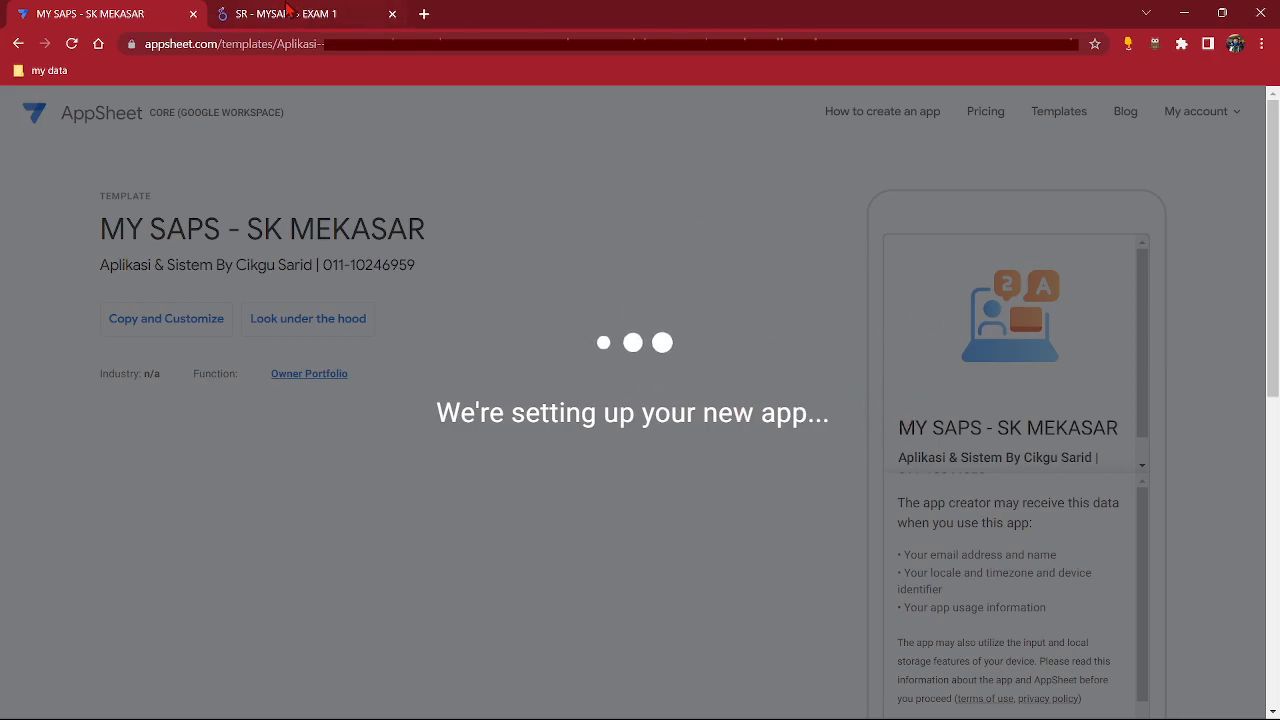
Search for data studio in a new tab and open Looker Studio from the results.
key(ctrl+Tab)
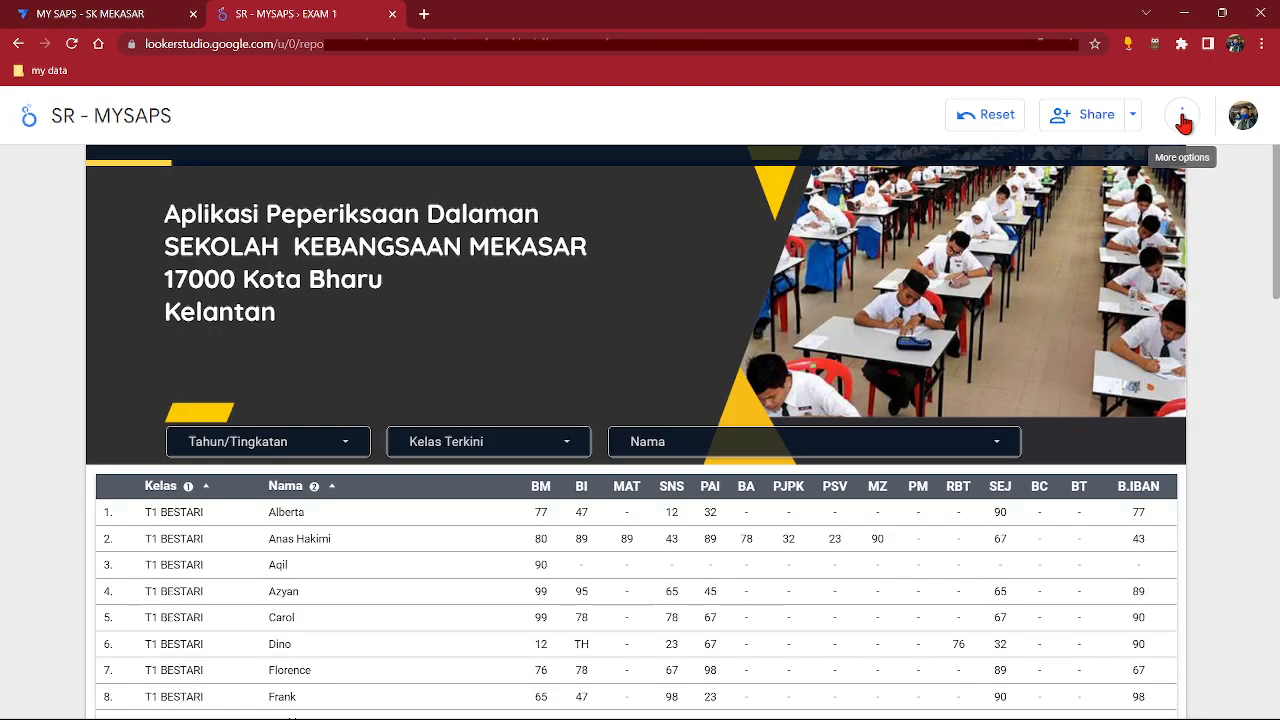
click(424, 14)
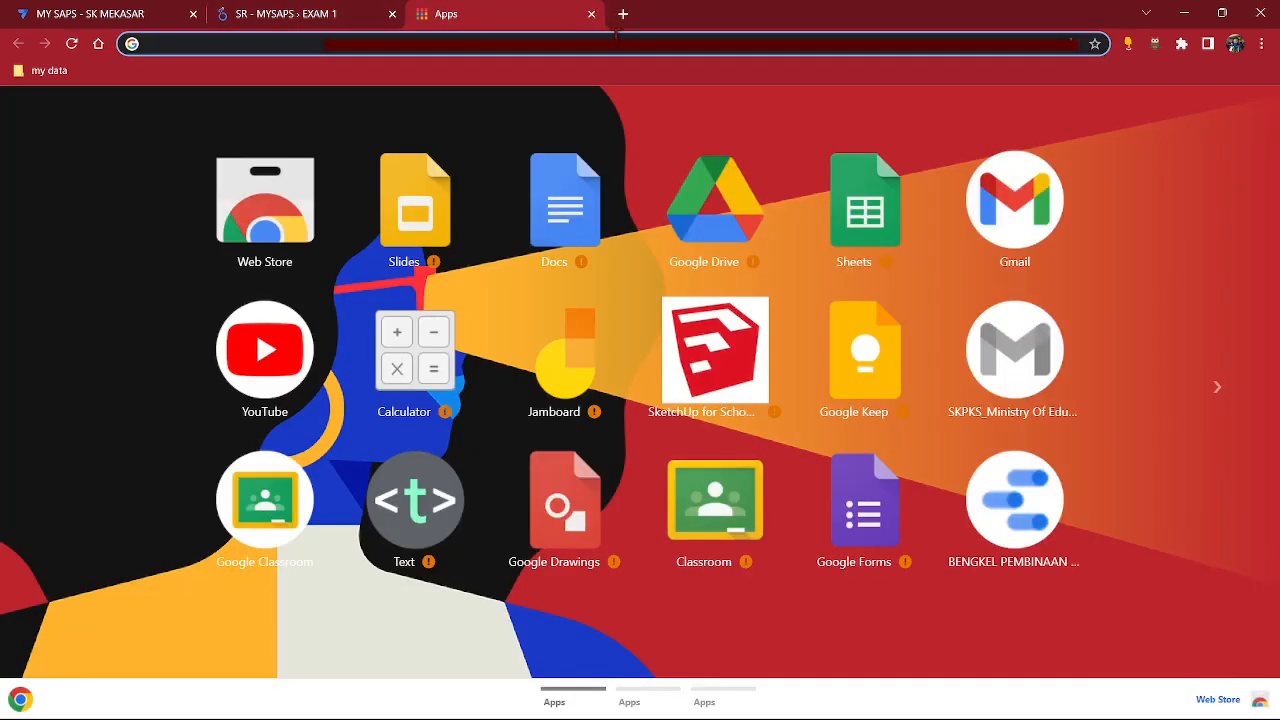
text(DATA S)
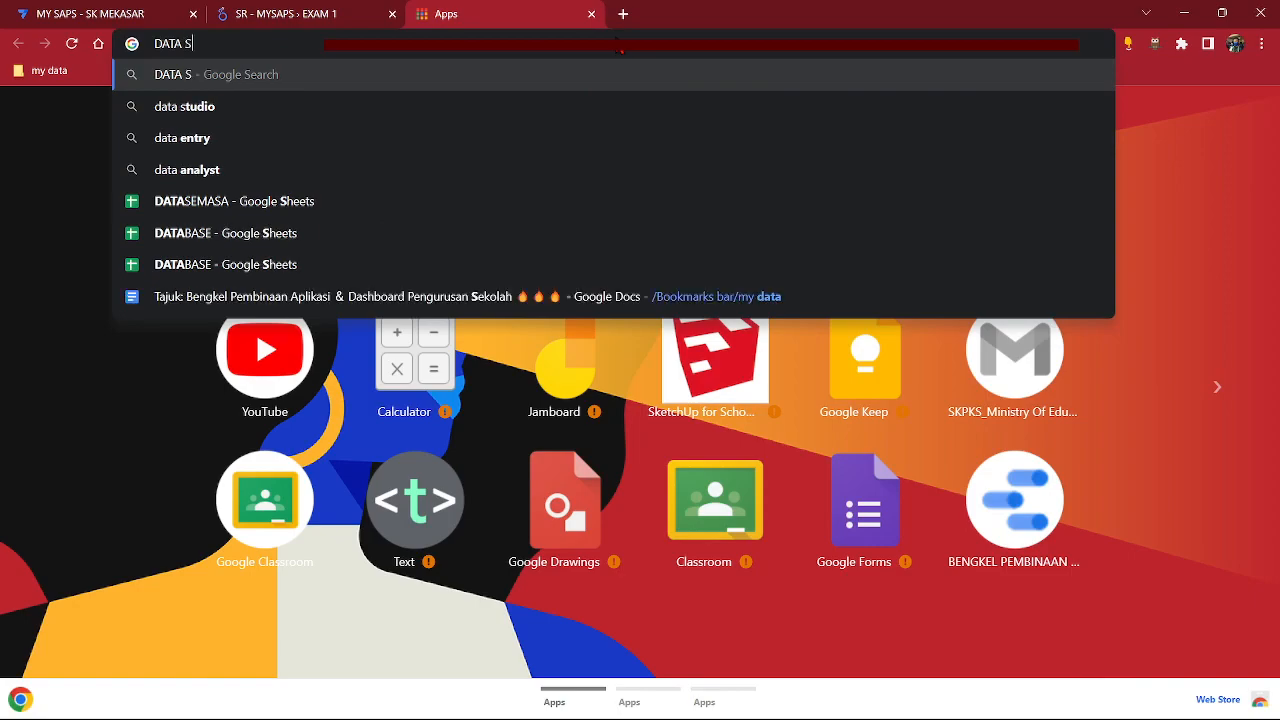
text(TUDIO)
key(Return)
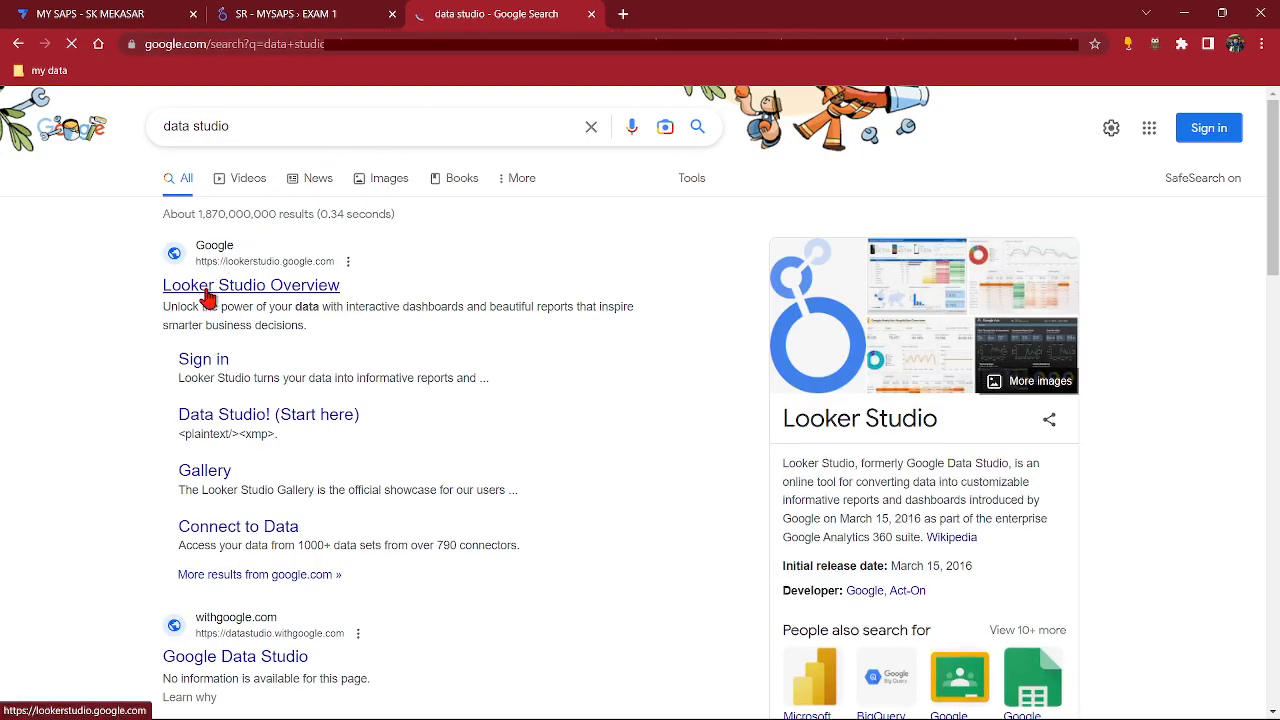
click(209, 290)
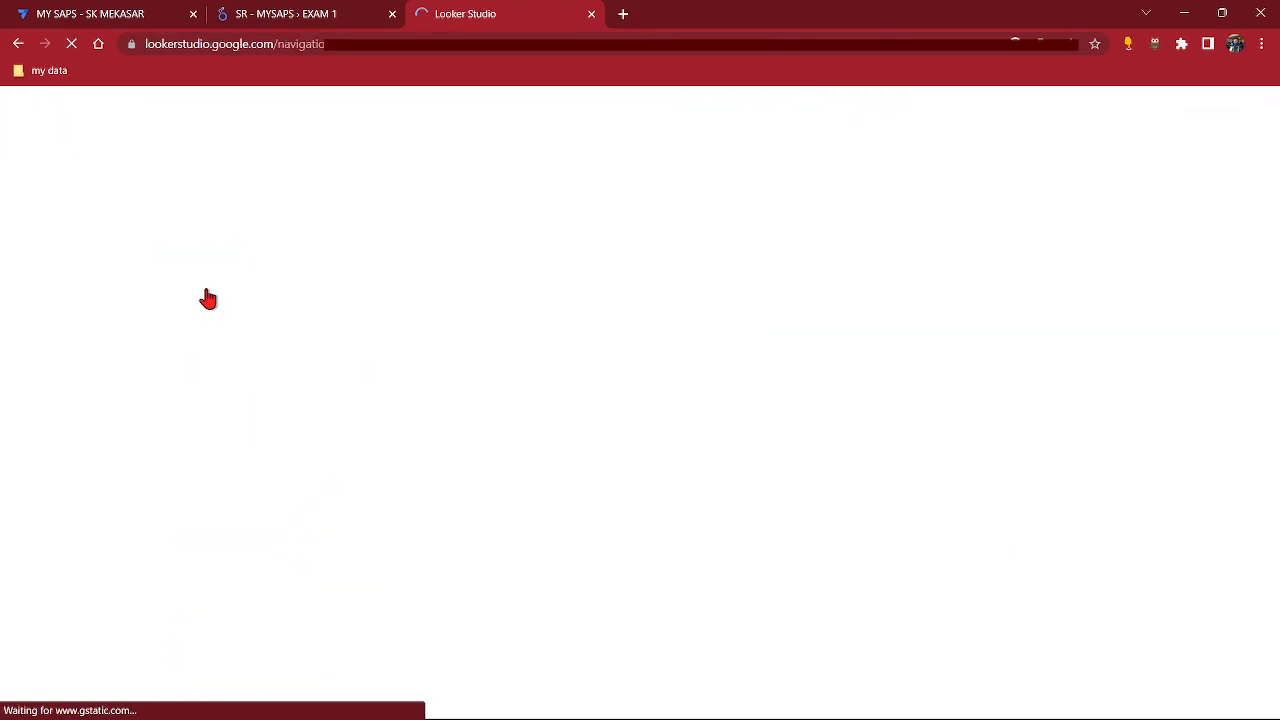
Sign out of the Google account from Looker Studio and sign back in, entering the account password.
click(1242, 124)
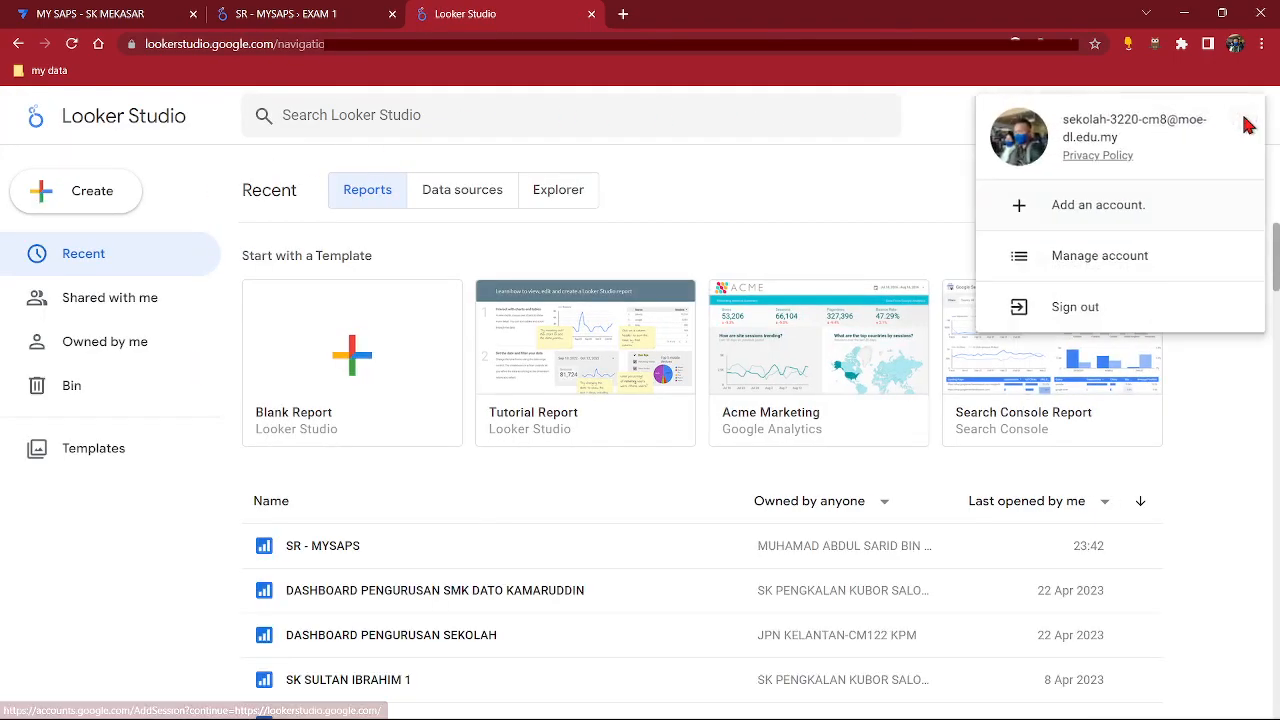
click(1072, 310)
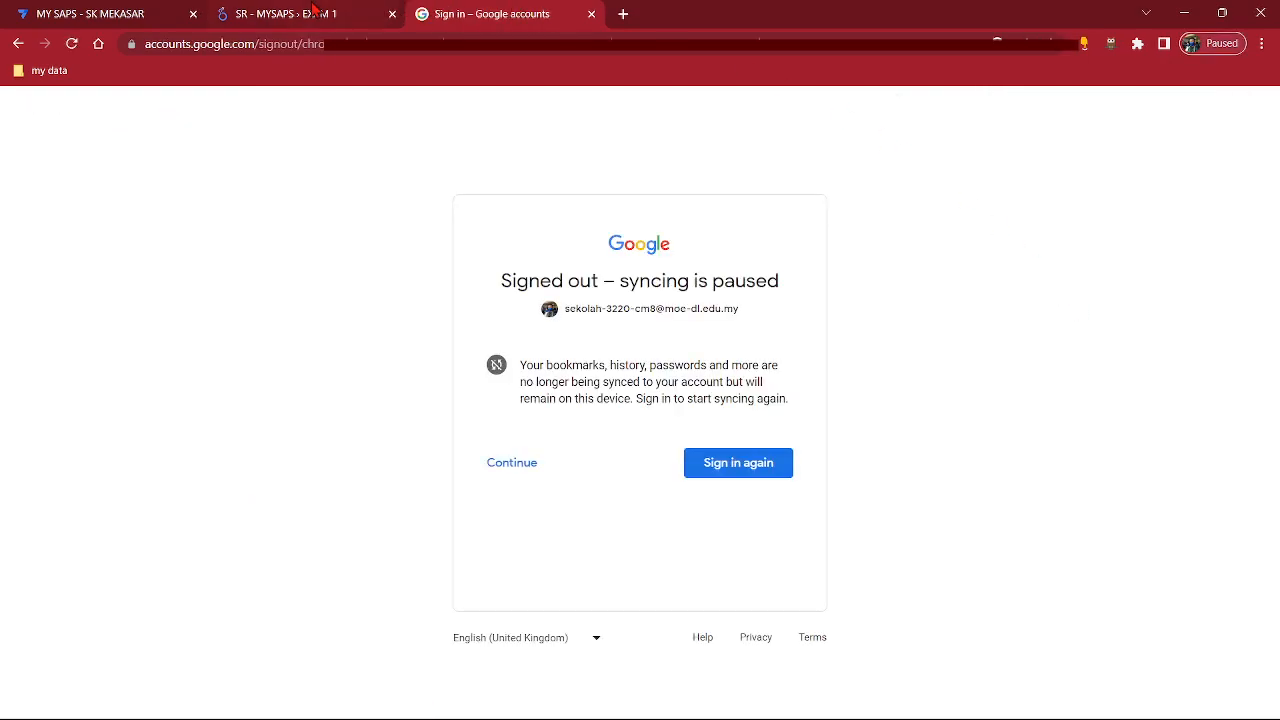
click(745, 475)
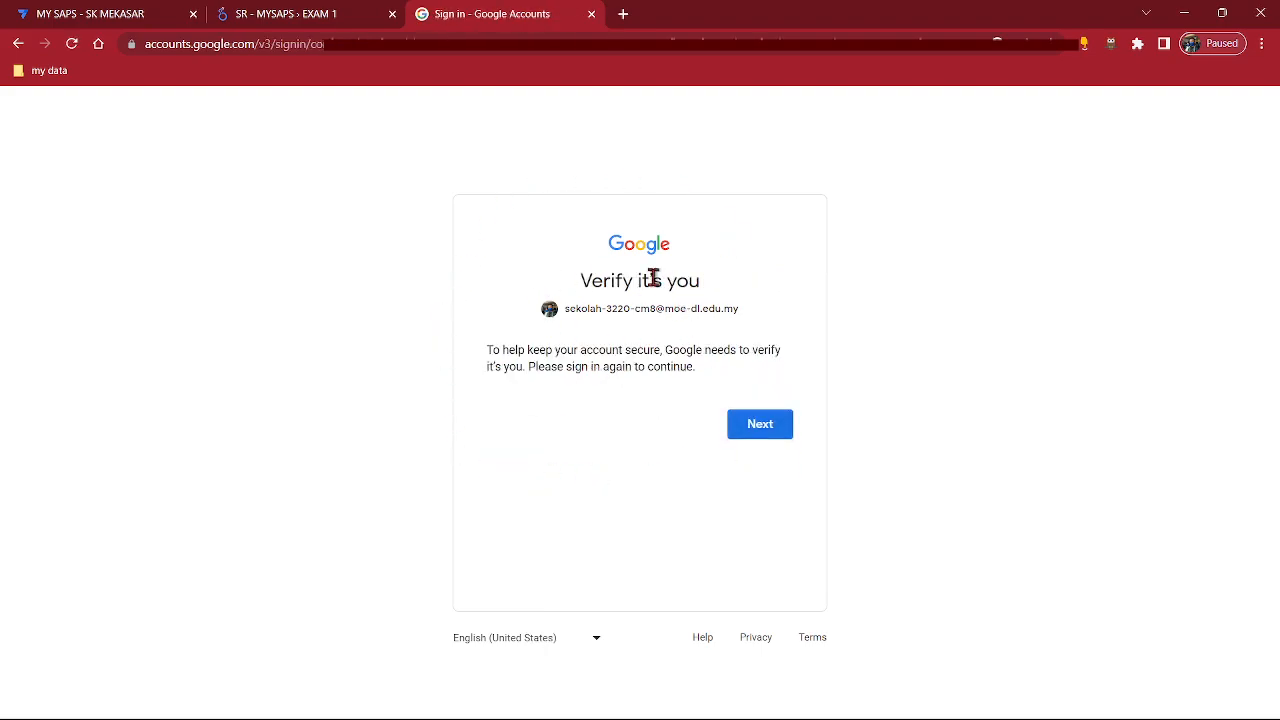
click(771, 428)
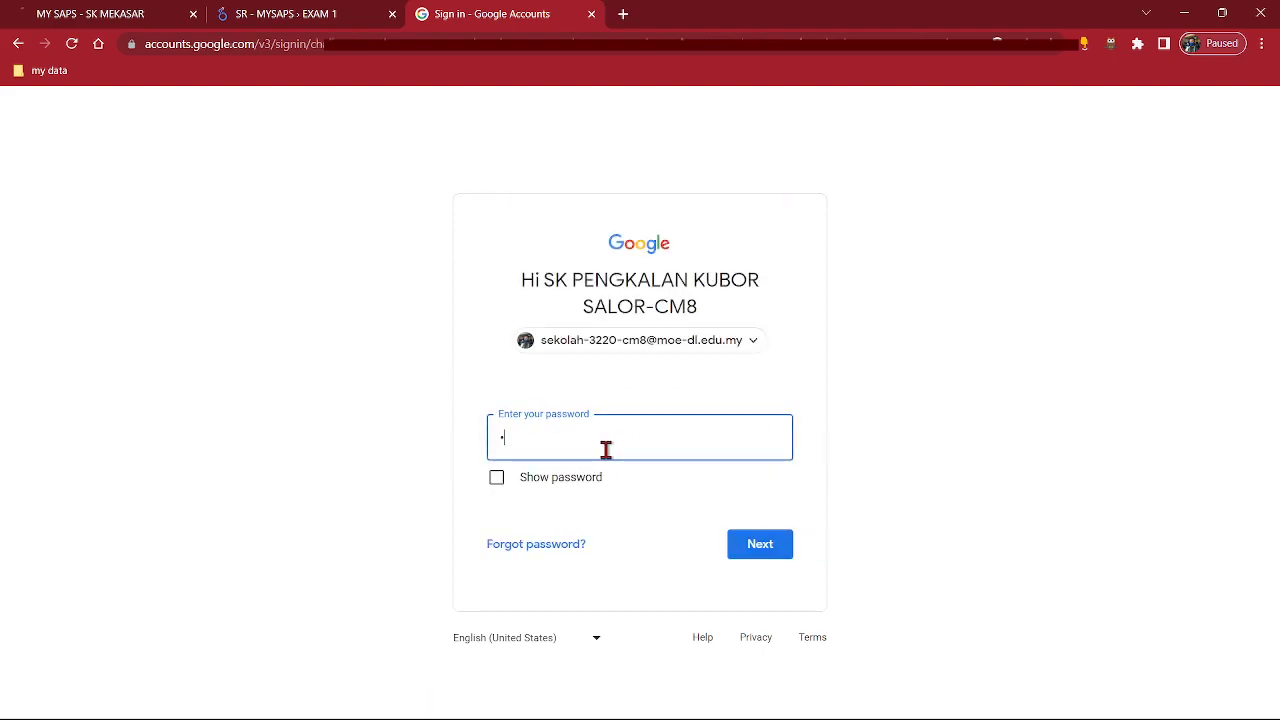
text(••)
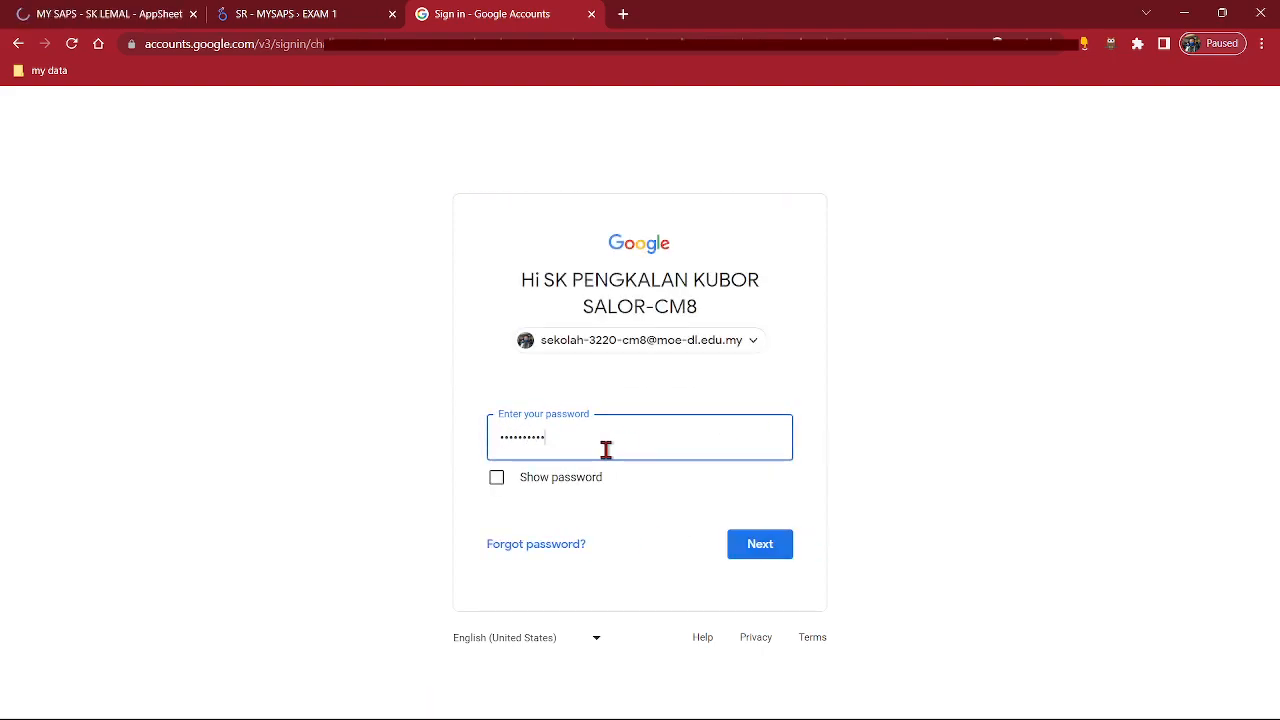
click(752, 548)
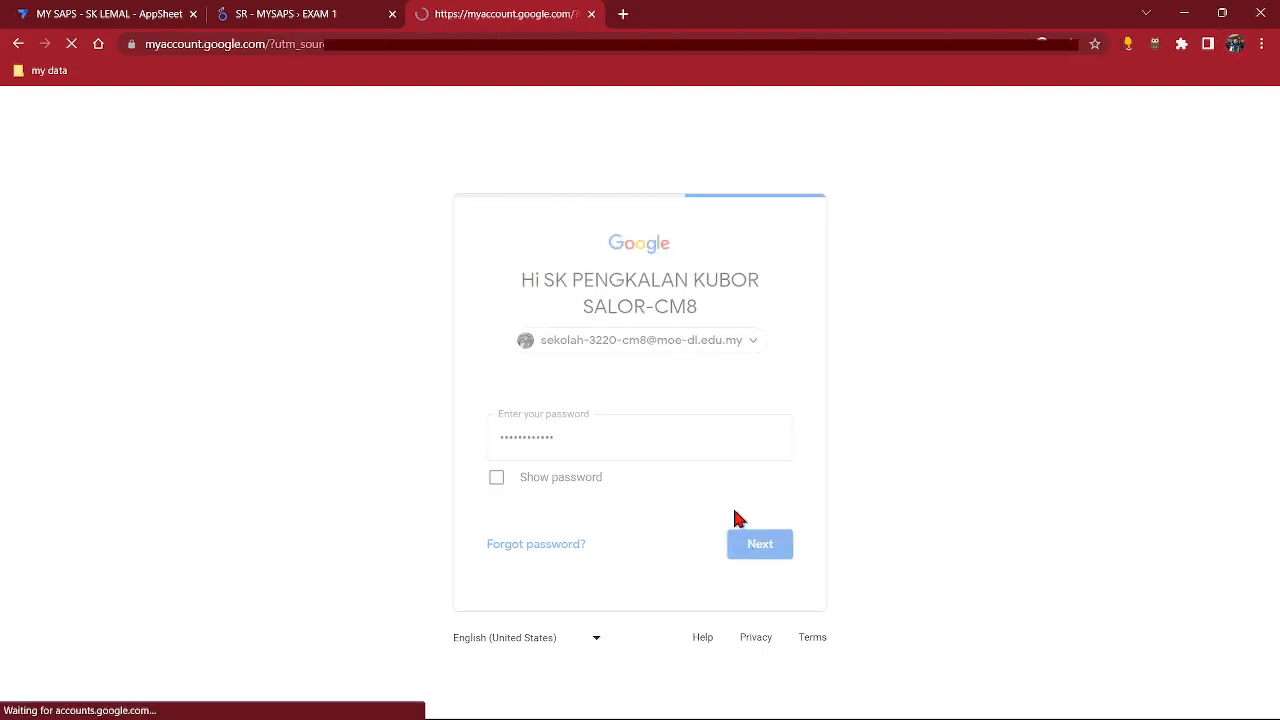
Make a copy of the SR - MYSAPS report keeping the MYSAPS V-3 - DATA EXAM 1 and EXAM 2 data sources, closing the original report tab.
click(1197, 112)
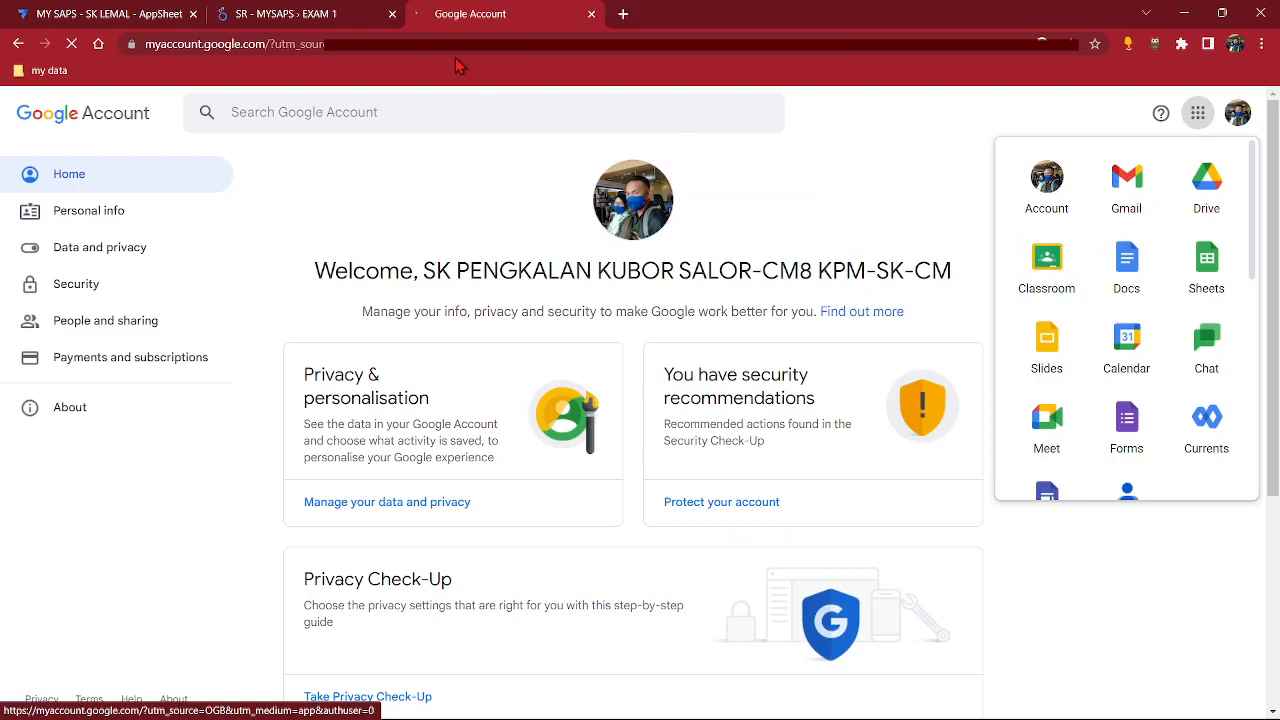
click(591, 18)
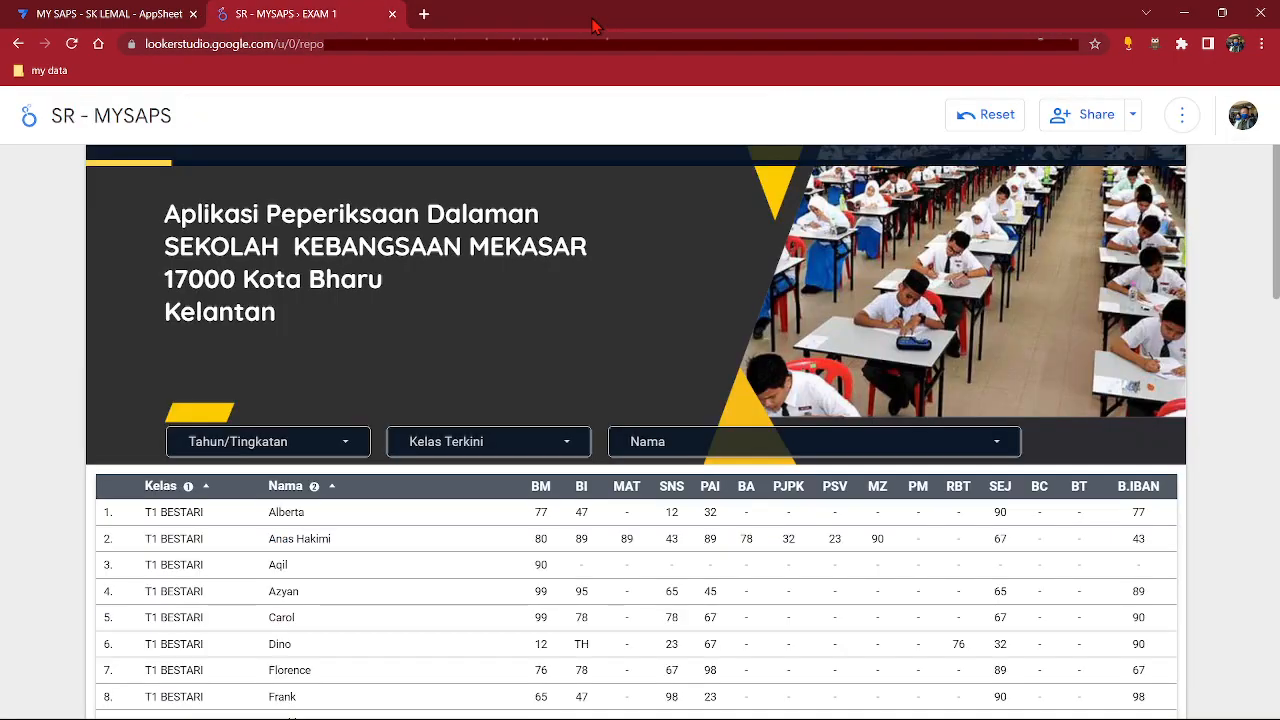
click(1183, 115)
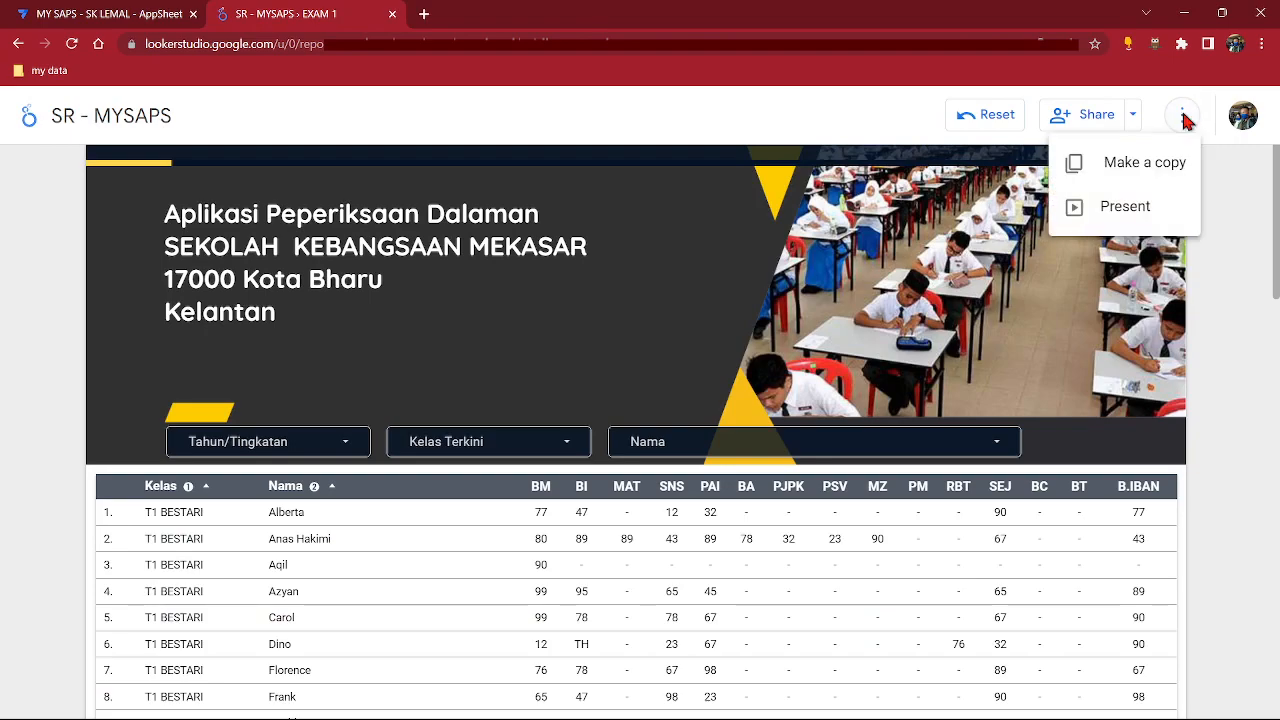
click(1214, 142)
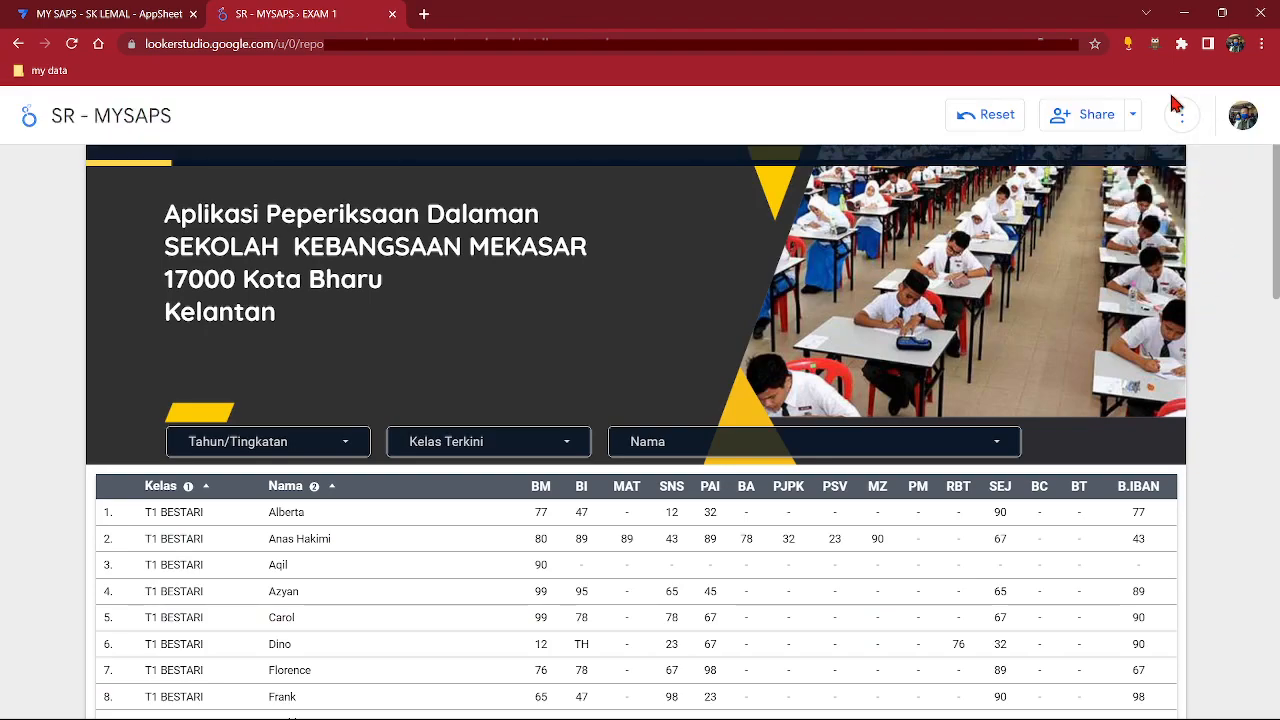
click(1178, 118)
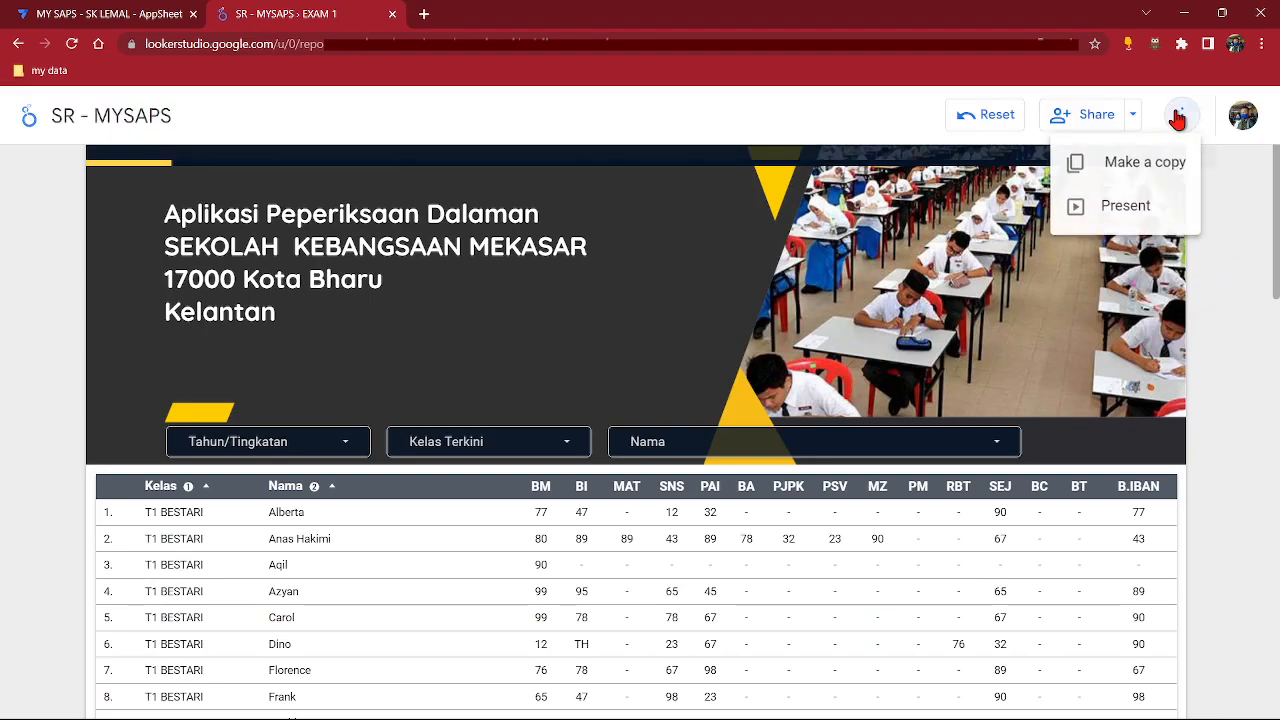
click(1139, 163)
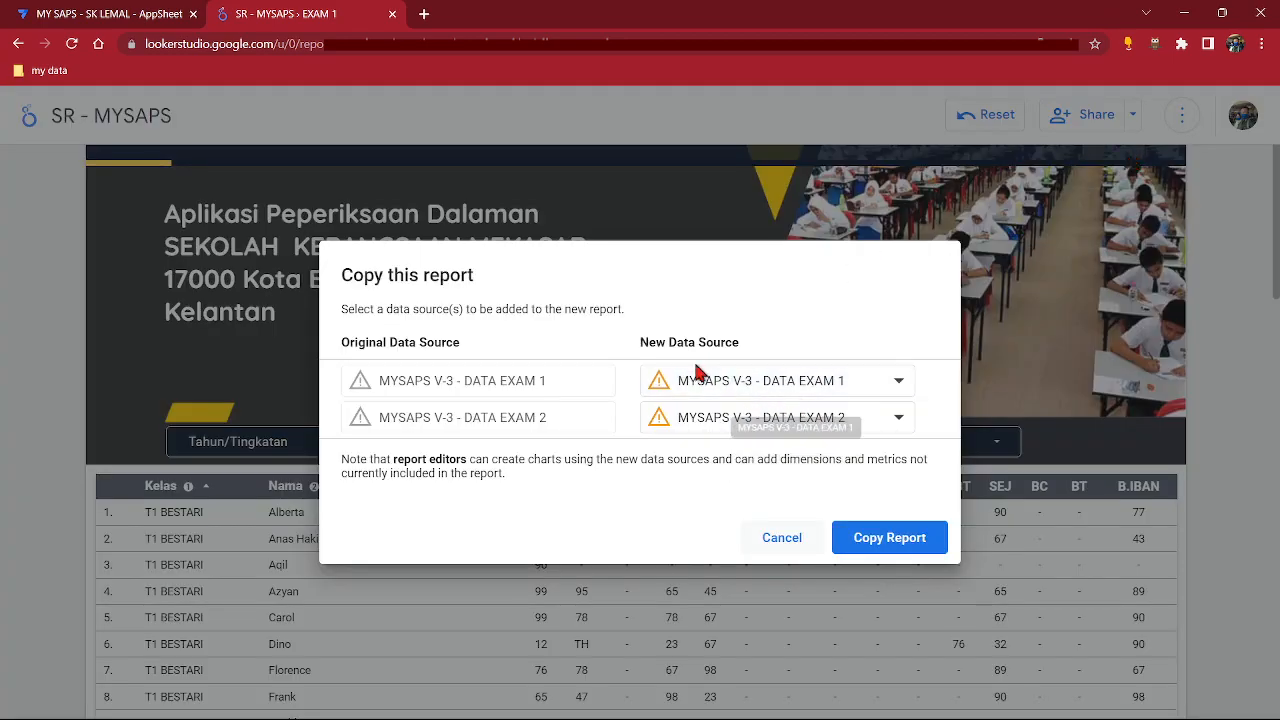
click(888, 540)
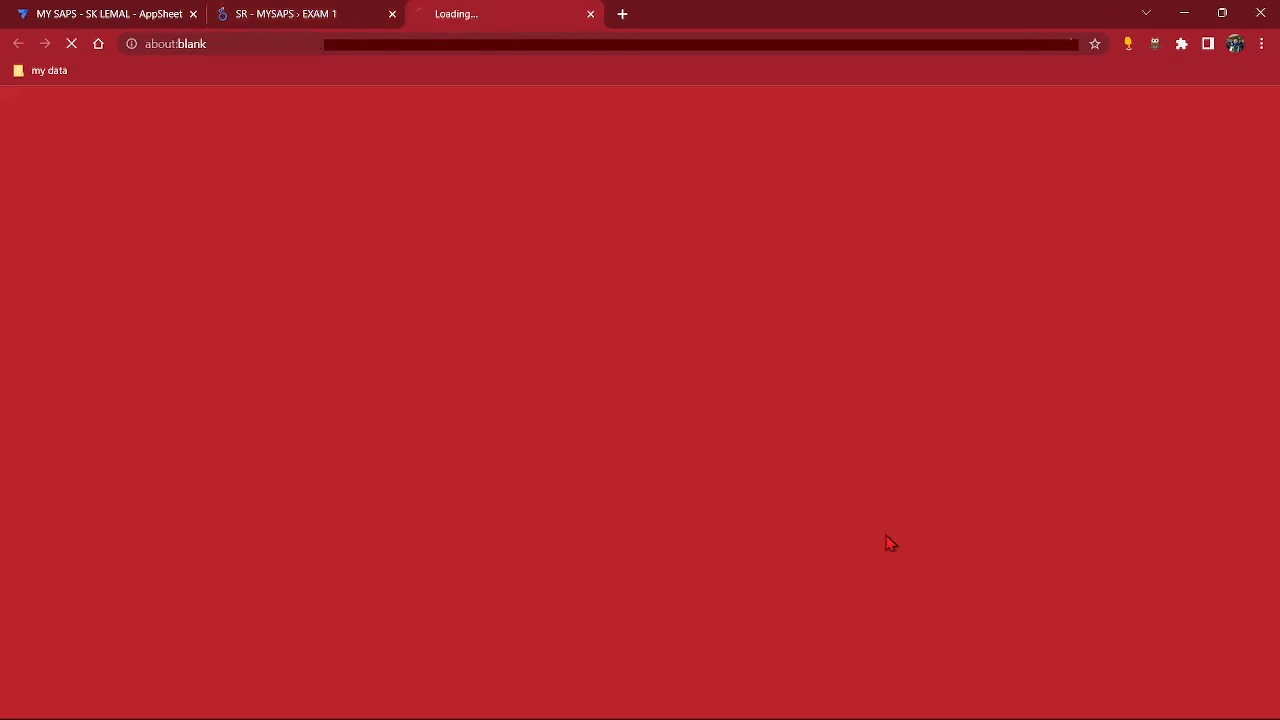
click(328, 18)
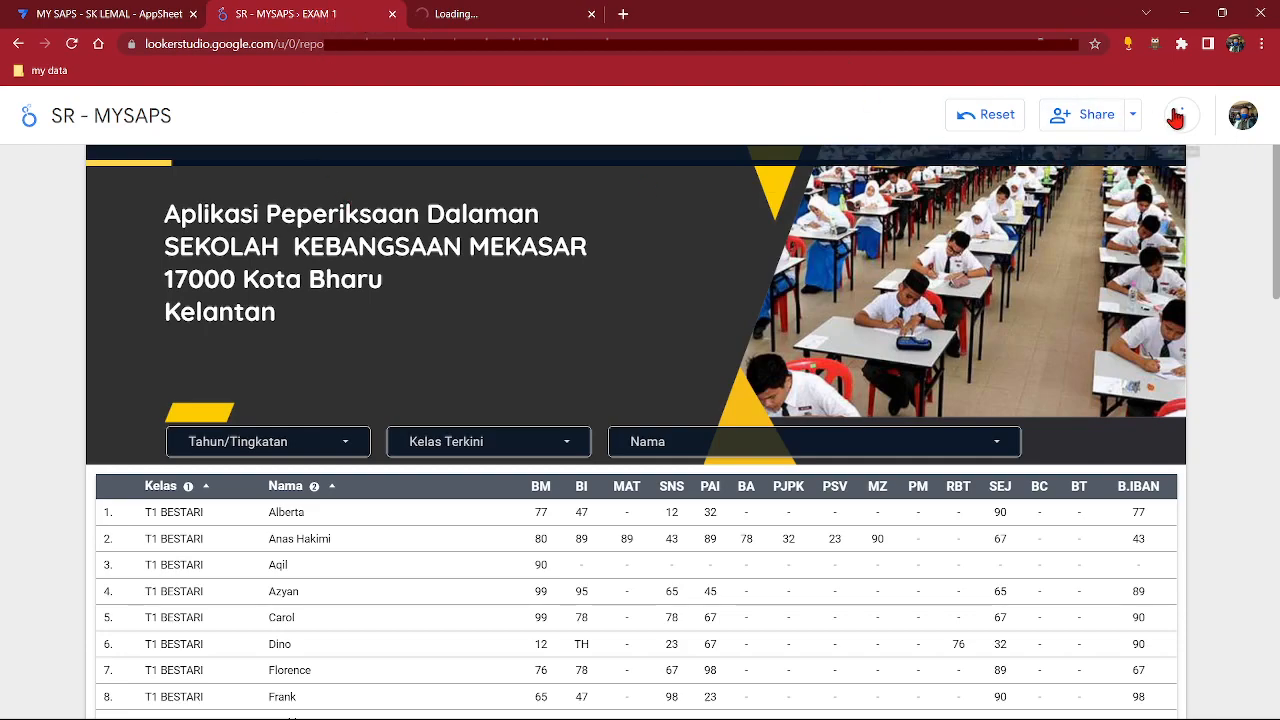
click(393, 15)
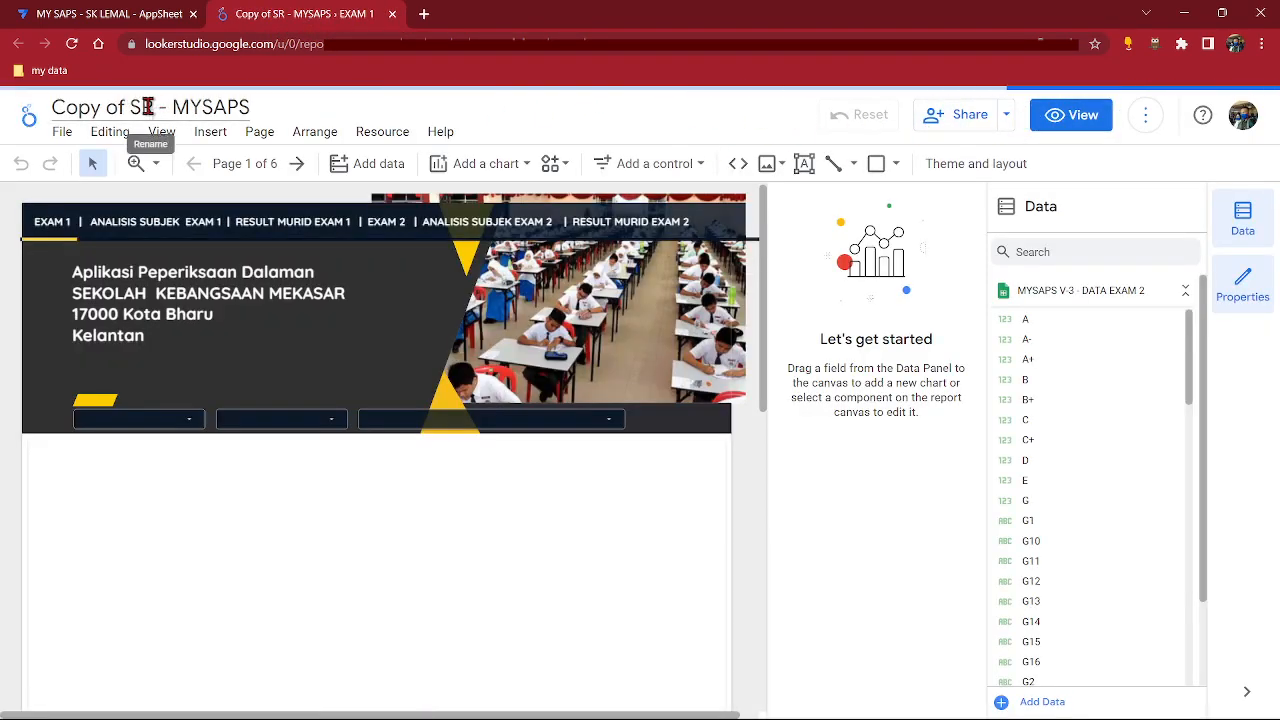
Rename the copied report to SK LEMAL - MYSAPS.
drag(150, 107, 52, 107)
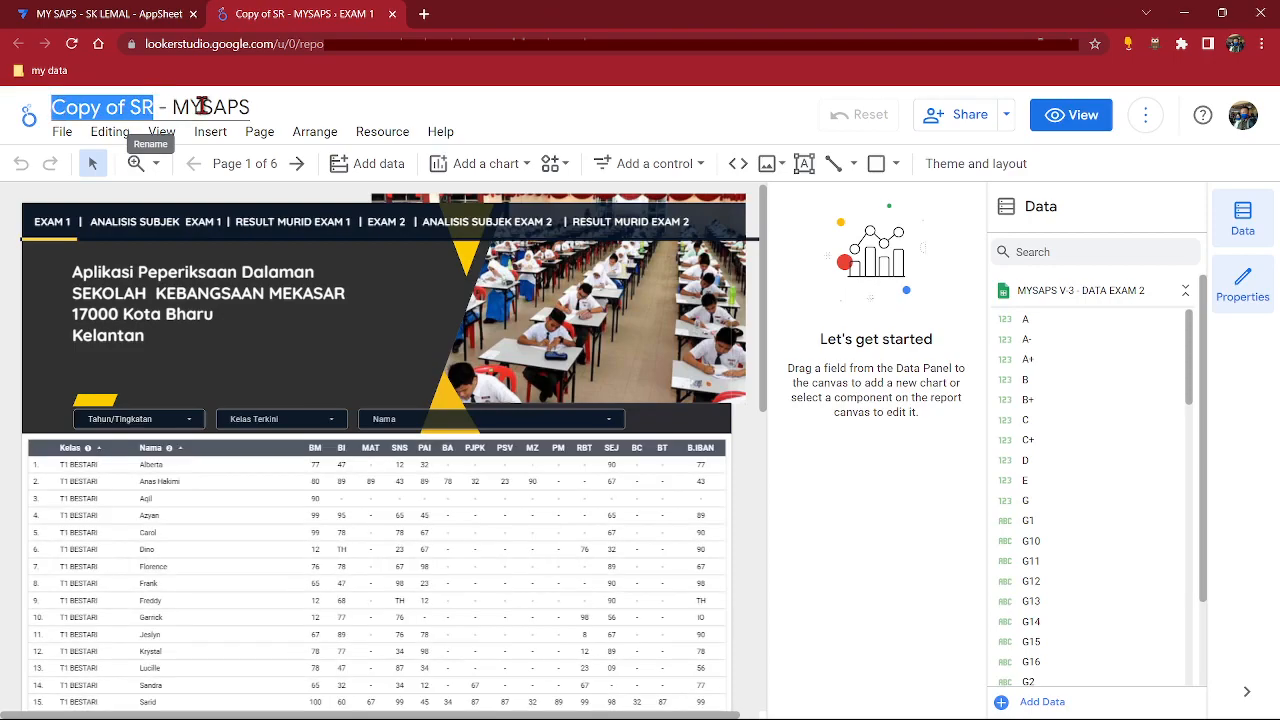
text(SK LEMAL)
Replace MEKASAR with LEMAL in the EXAM 1 page header text.
click(273, 290)
drag(273, 290, 368, 287)
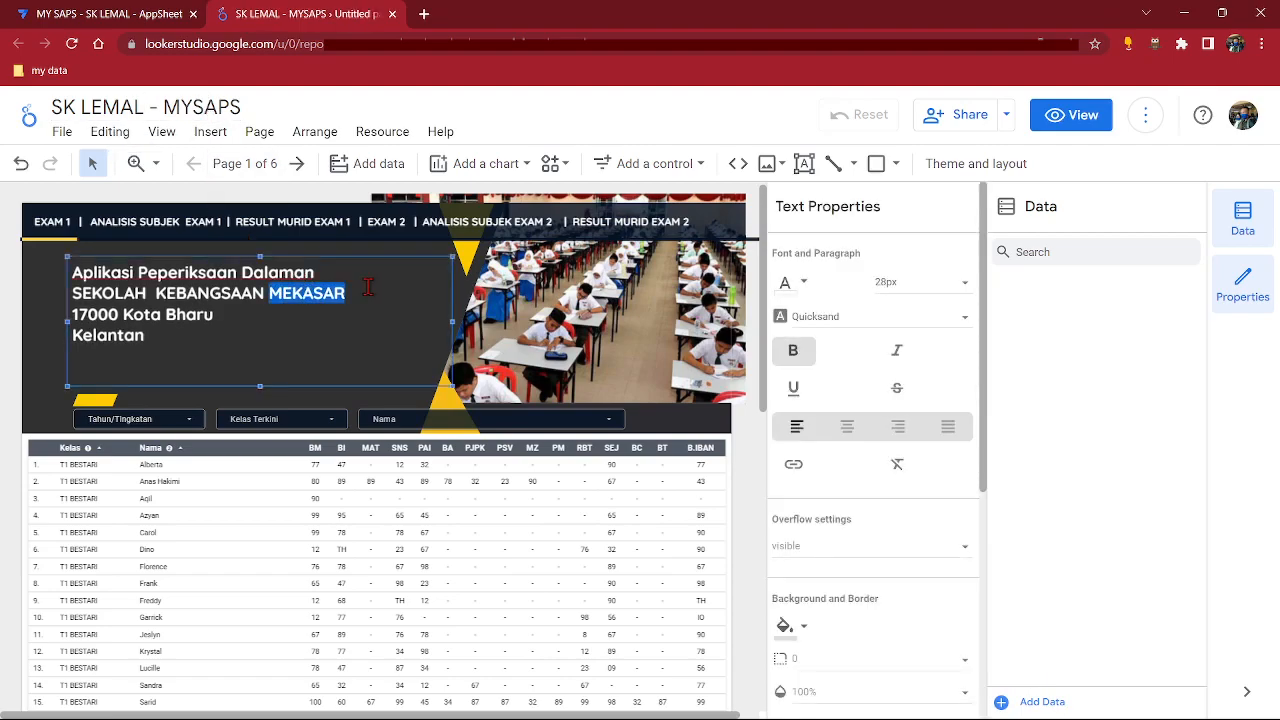
text(LEMAL)
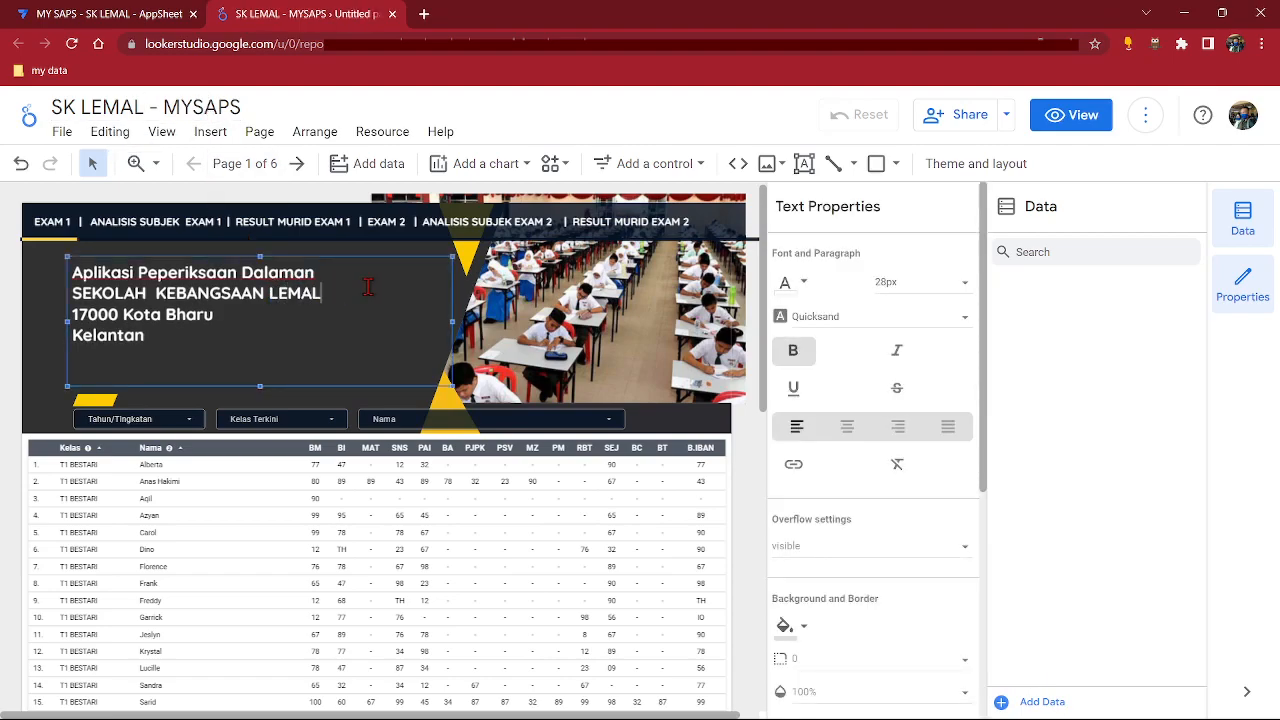
Replace MEKASAR with LEMAL in the header text of the ANALISIS SUBJEK EXAM 1 page.
click(1071, 114)
click(322, 143)
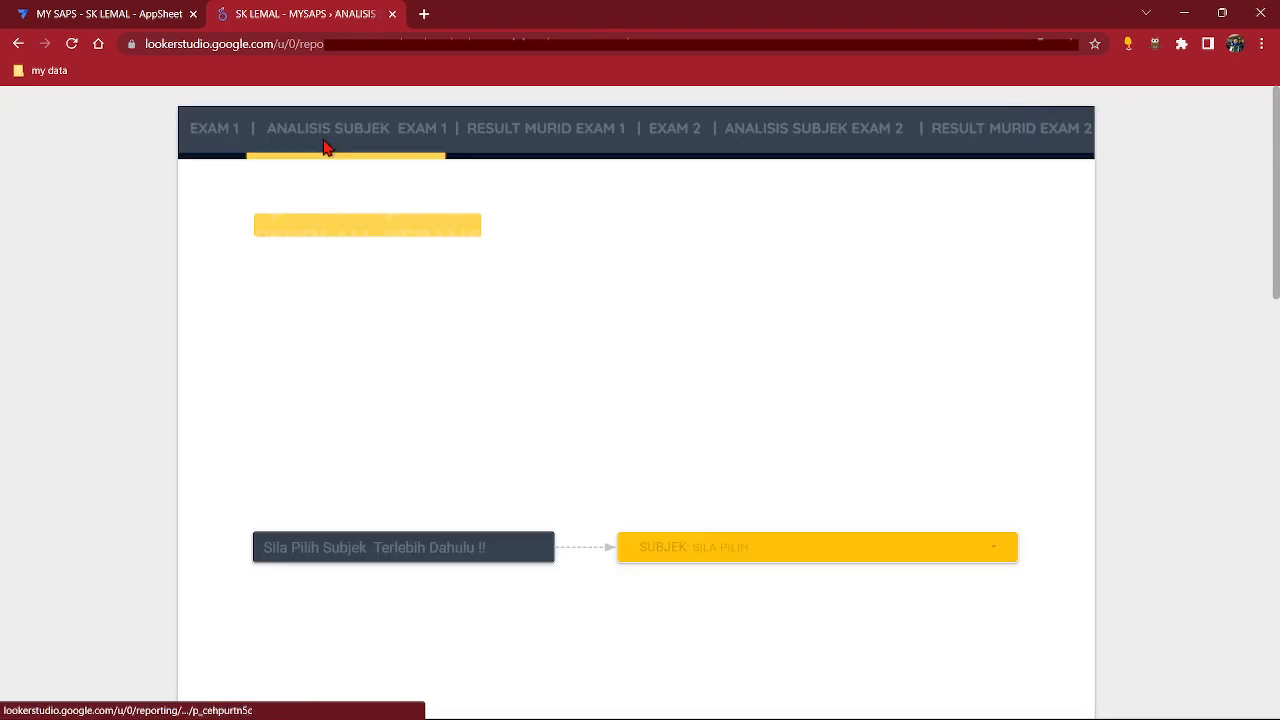
click(1073, 114)
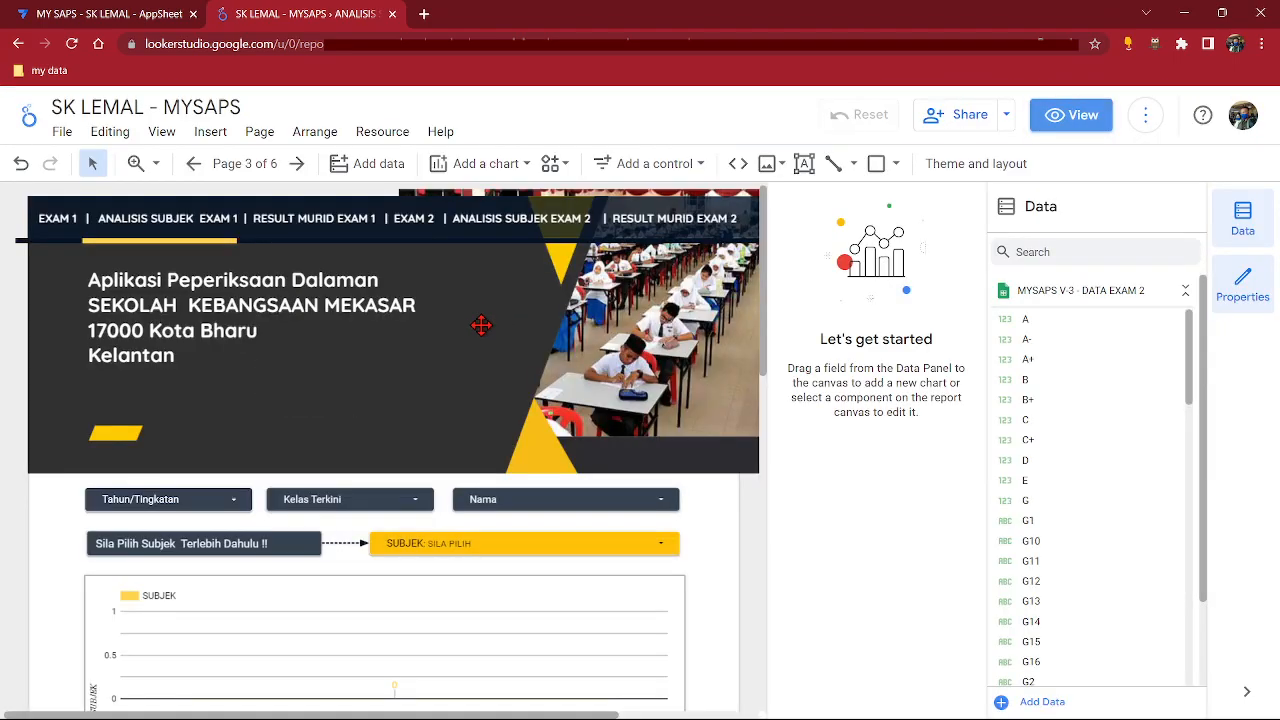
click(481, 325)
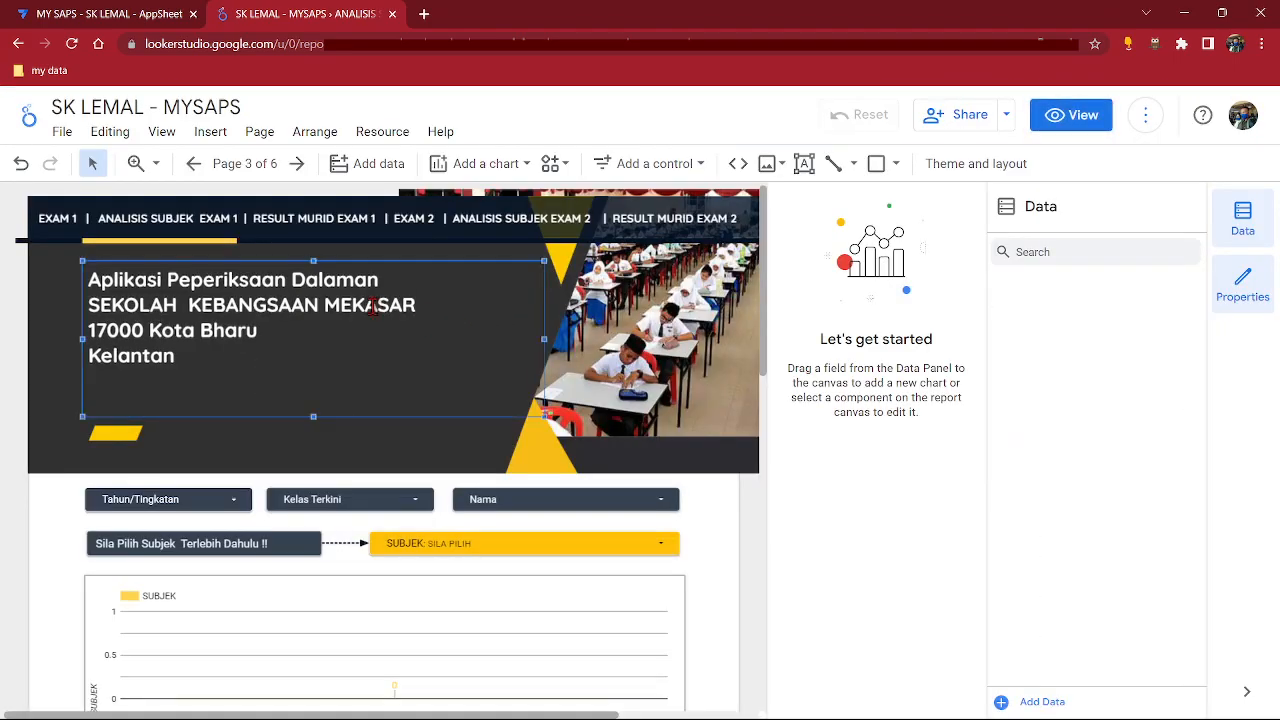
click(324, 305)
drag(324, 305, 446, 307)
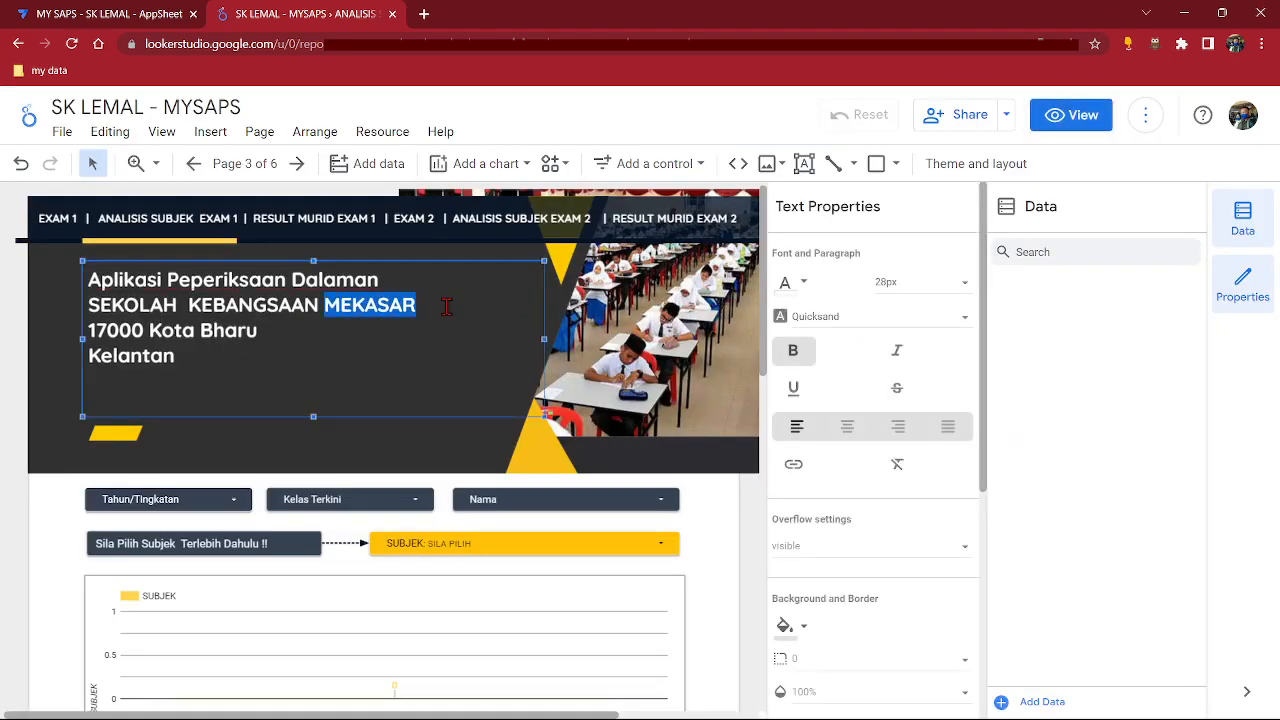
text(LEMAL)
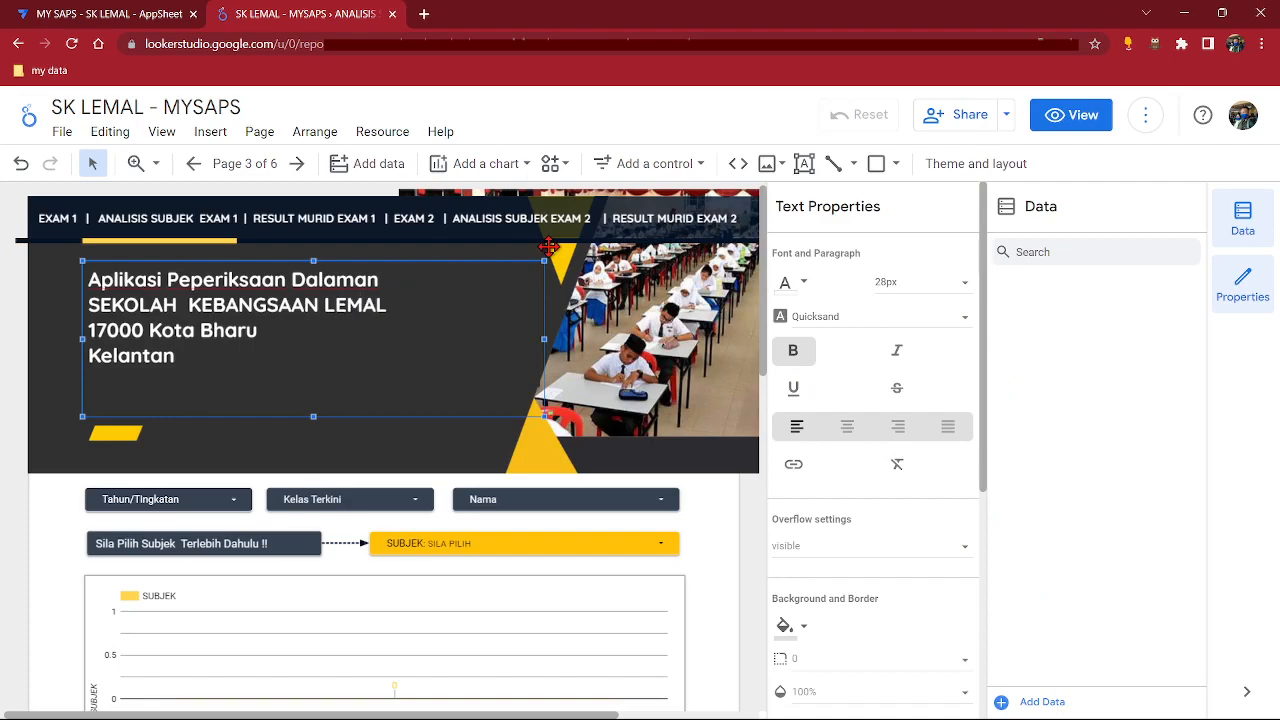
Change the title on the RESULT MURID EXAM 1 page to Sekolah Kebangsaan Lemal.
click(1071, 116)
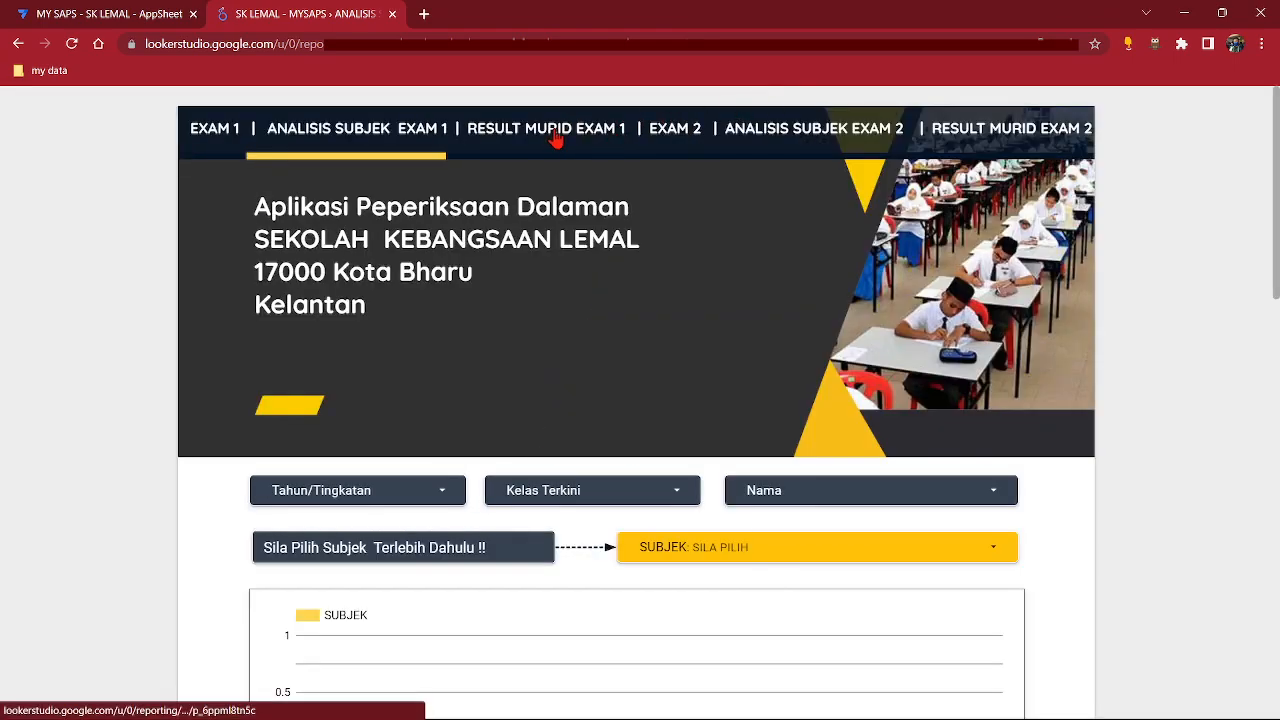
click(555, 130)
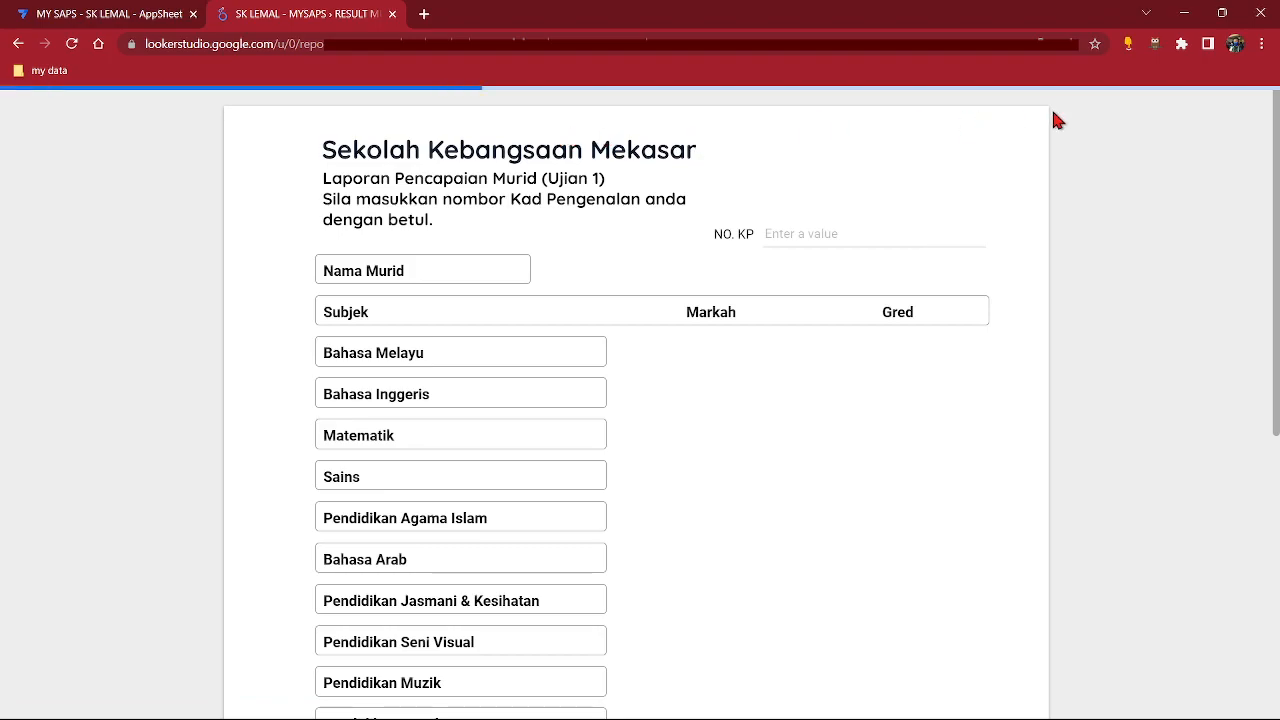
click(1071, 116)
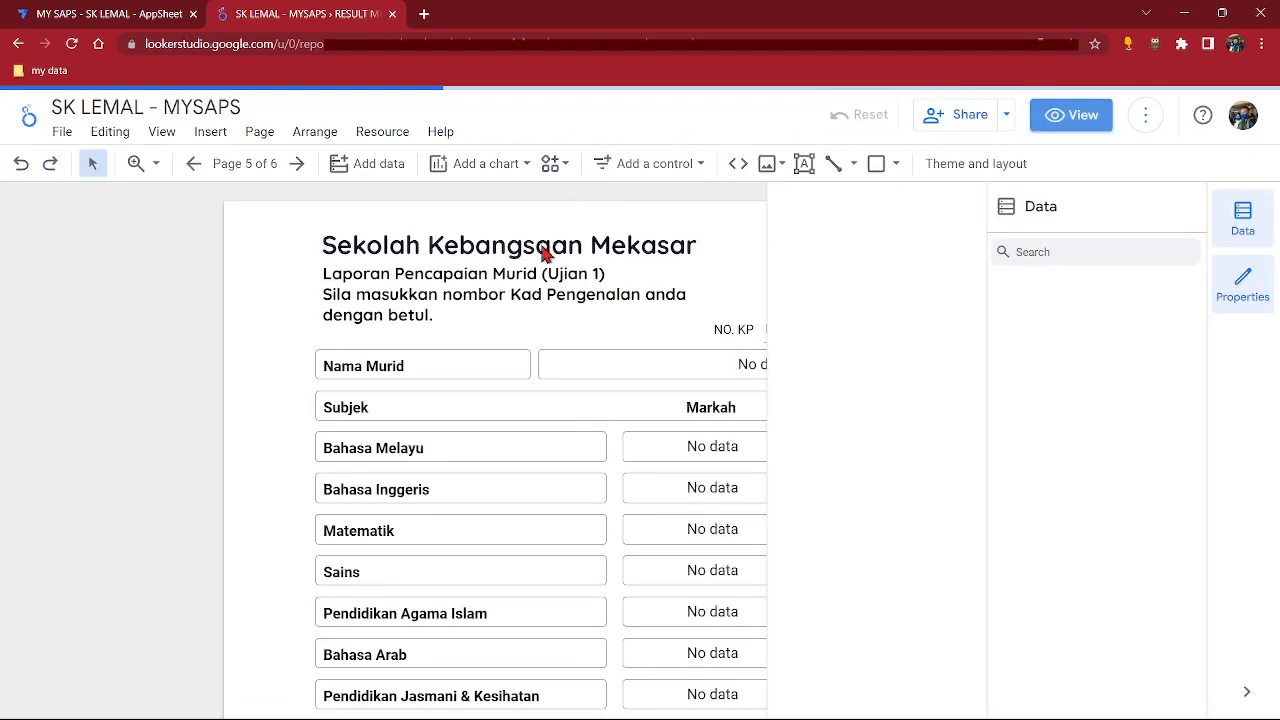
click(352, 239)
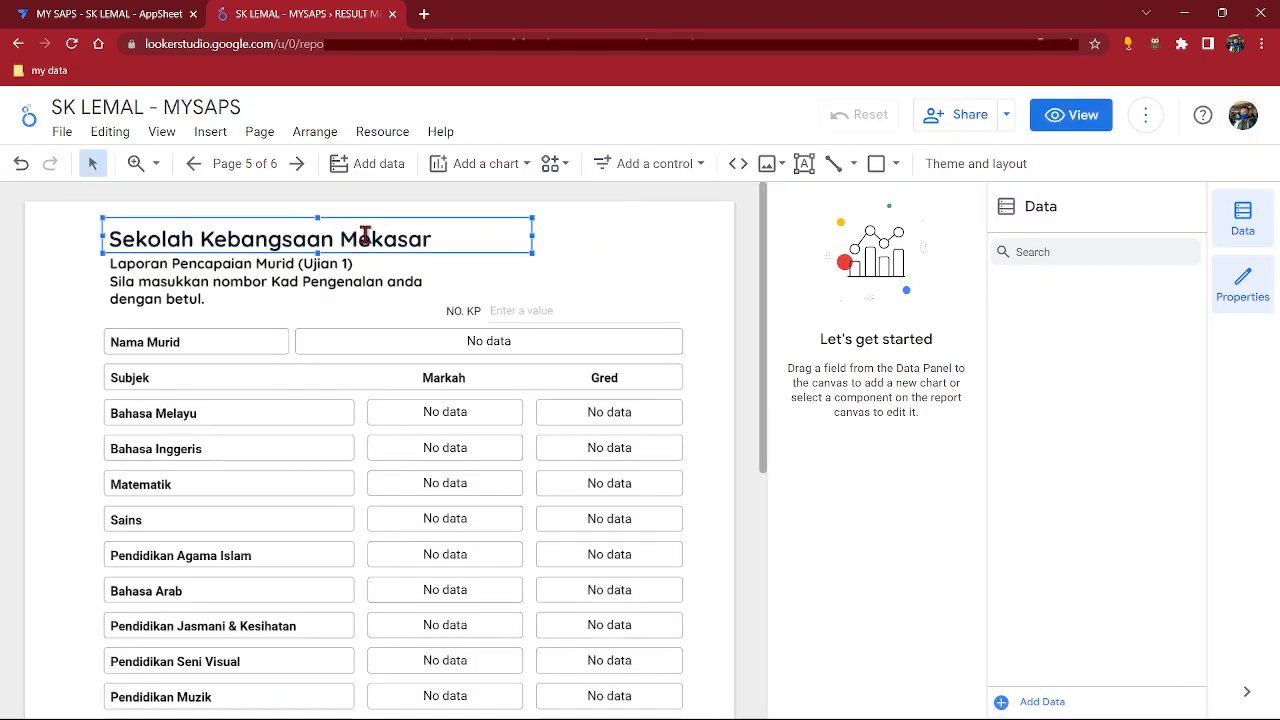
drag(345, 239, 487, 239)
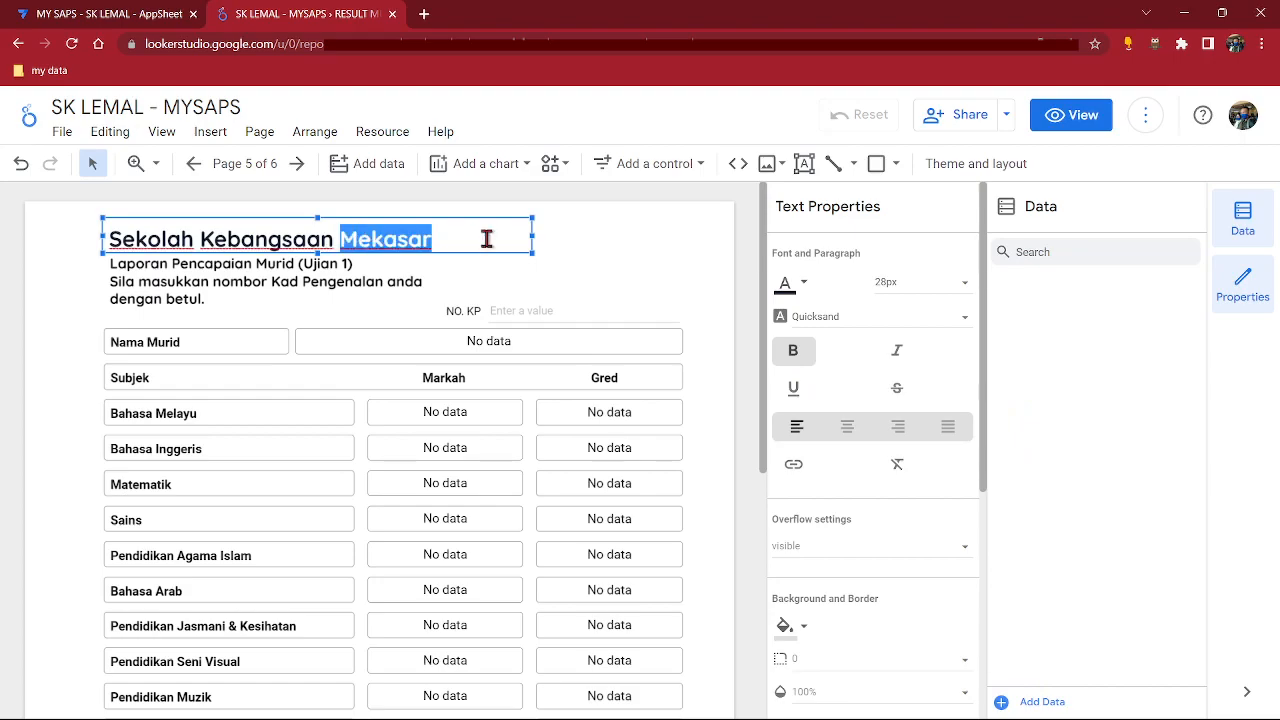
key(BackSpace)
key(Caps_Lock)
text(Lemal)
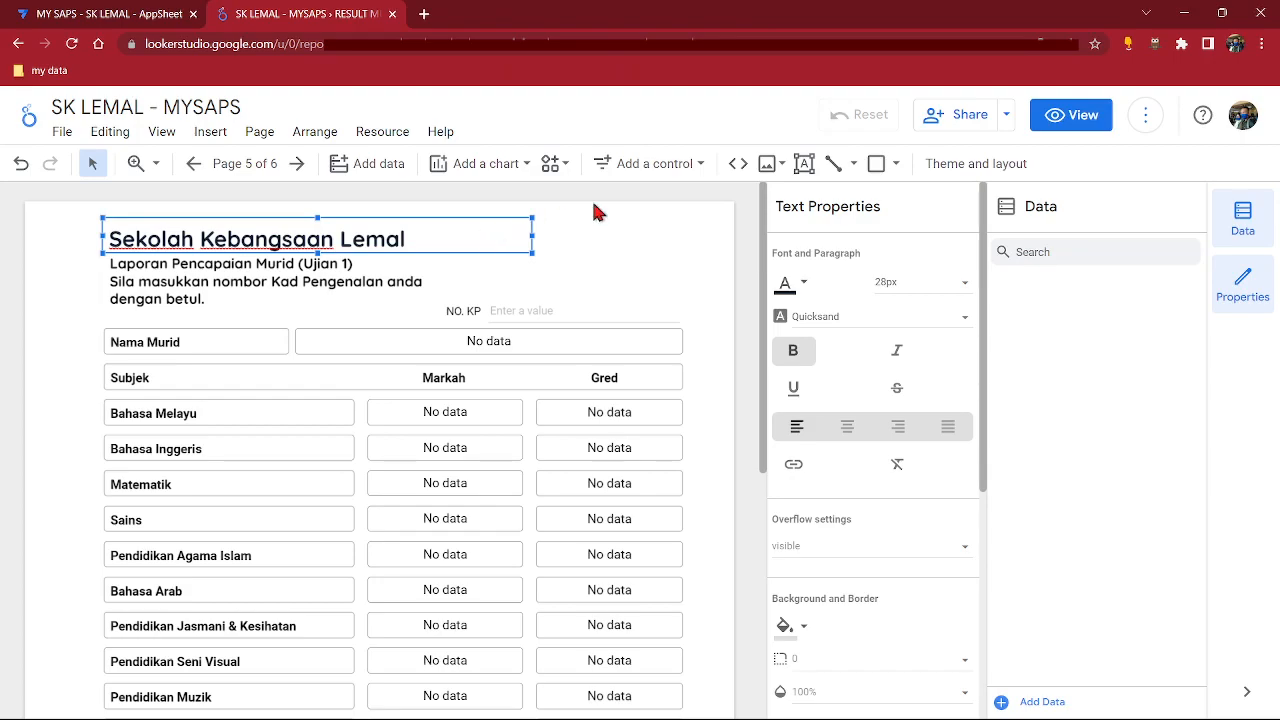
Replace MEKASAR with LEMAL in the EXAM 2 page header and preview the report.
click(1050, 120)
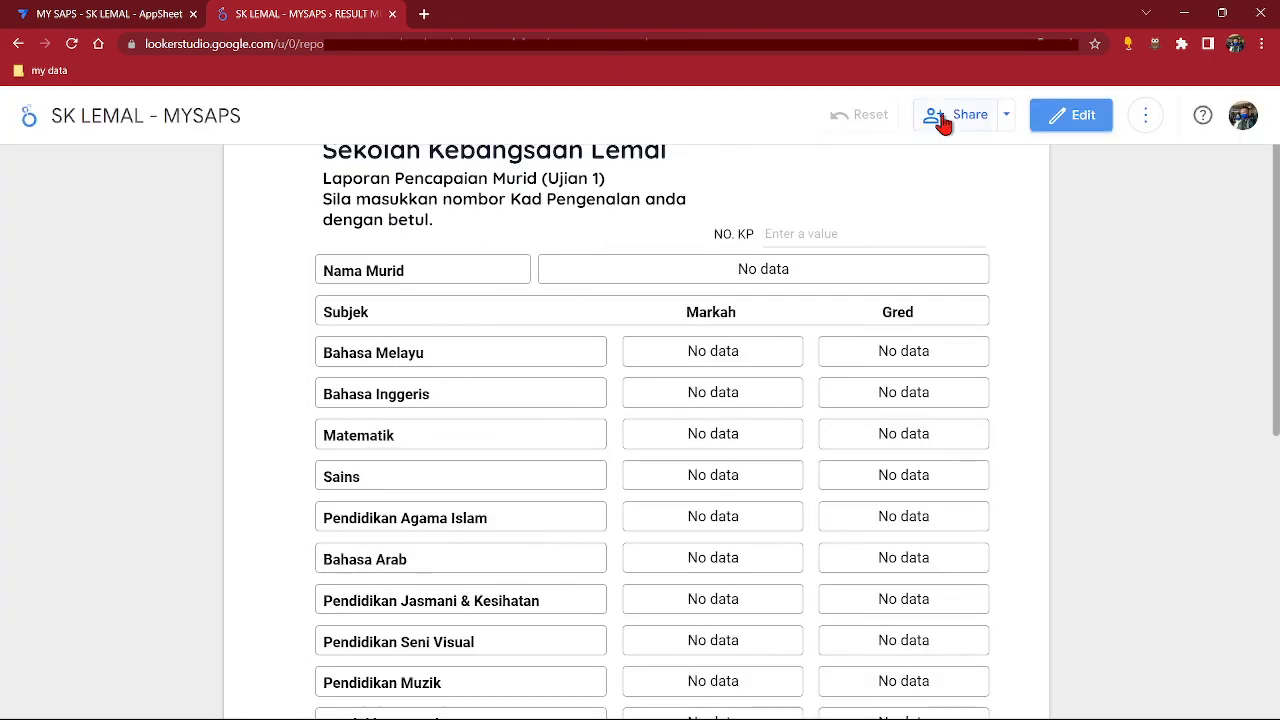
scroll(334, 403, down, 5)
click(268, 648)
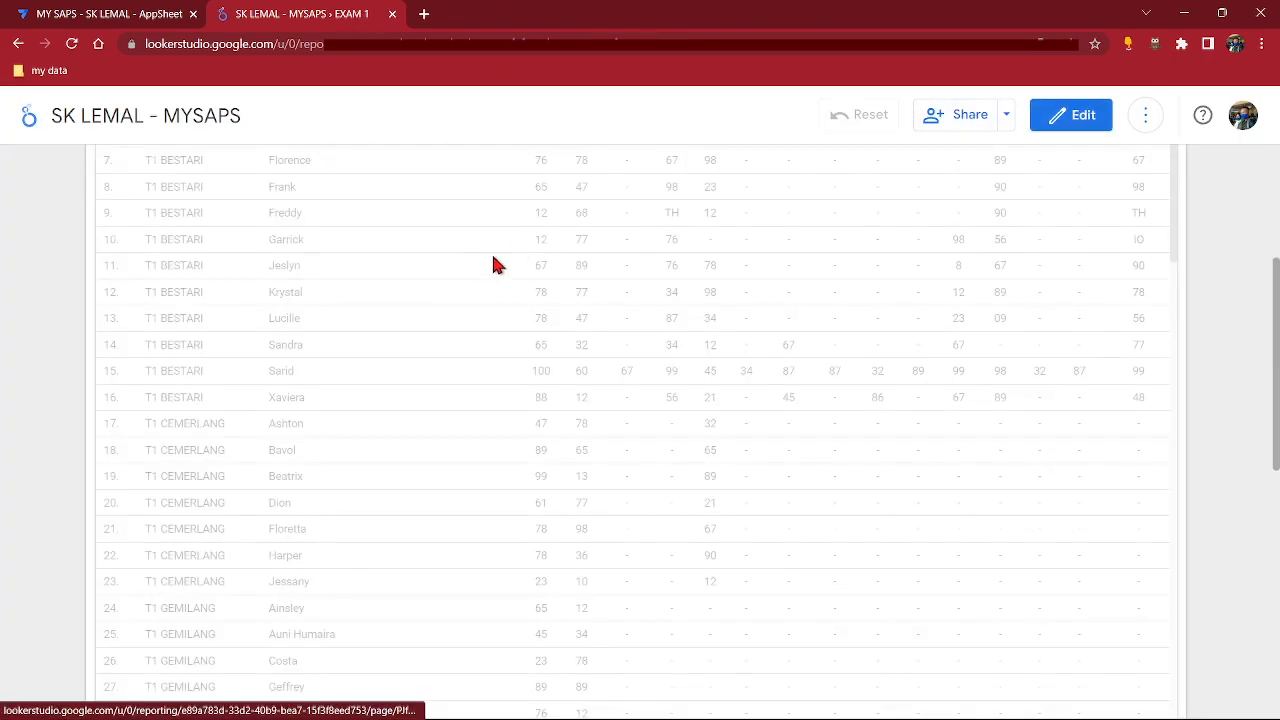
scroll(836, 224, up, 5)
click(659, 138)
click(1083, 118)
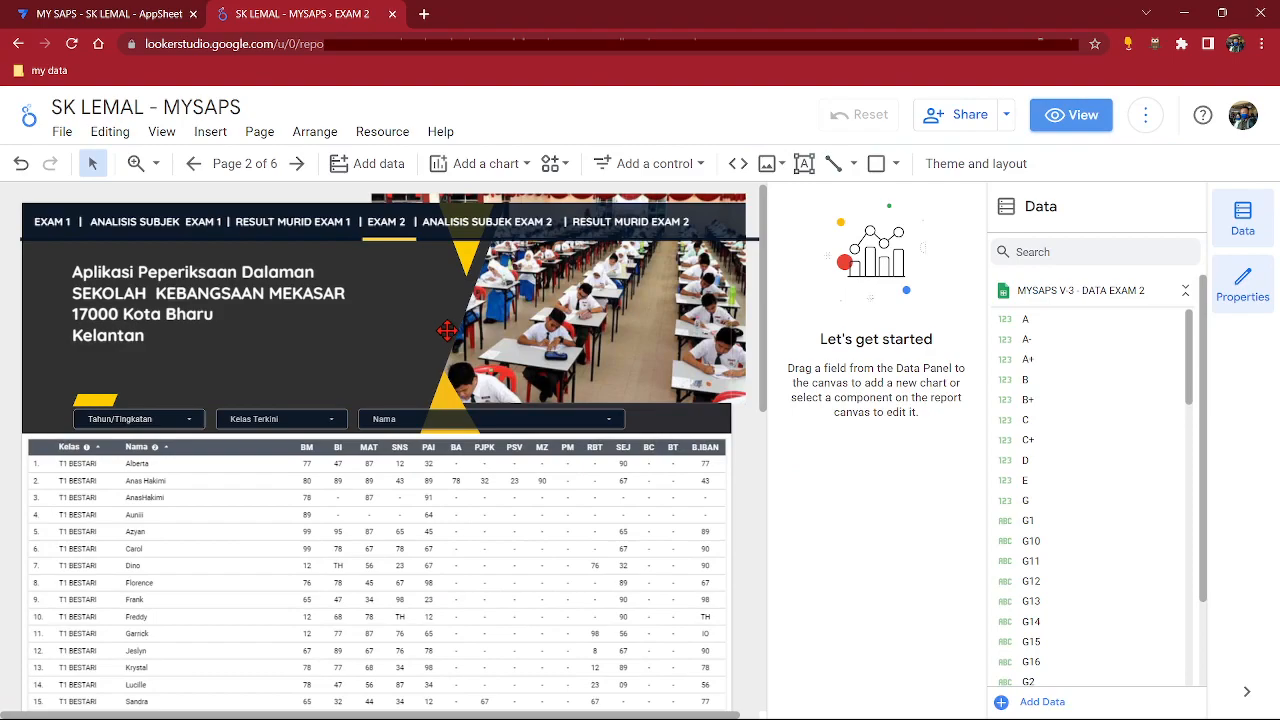
click(296, 279)
drag(270, 292, 391, 292)
key(Caps_Lock)
text(LEMAL)
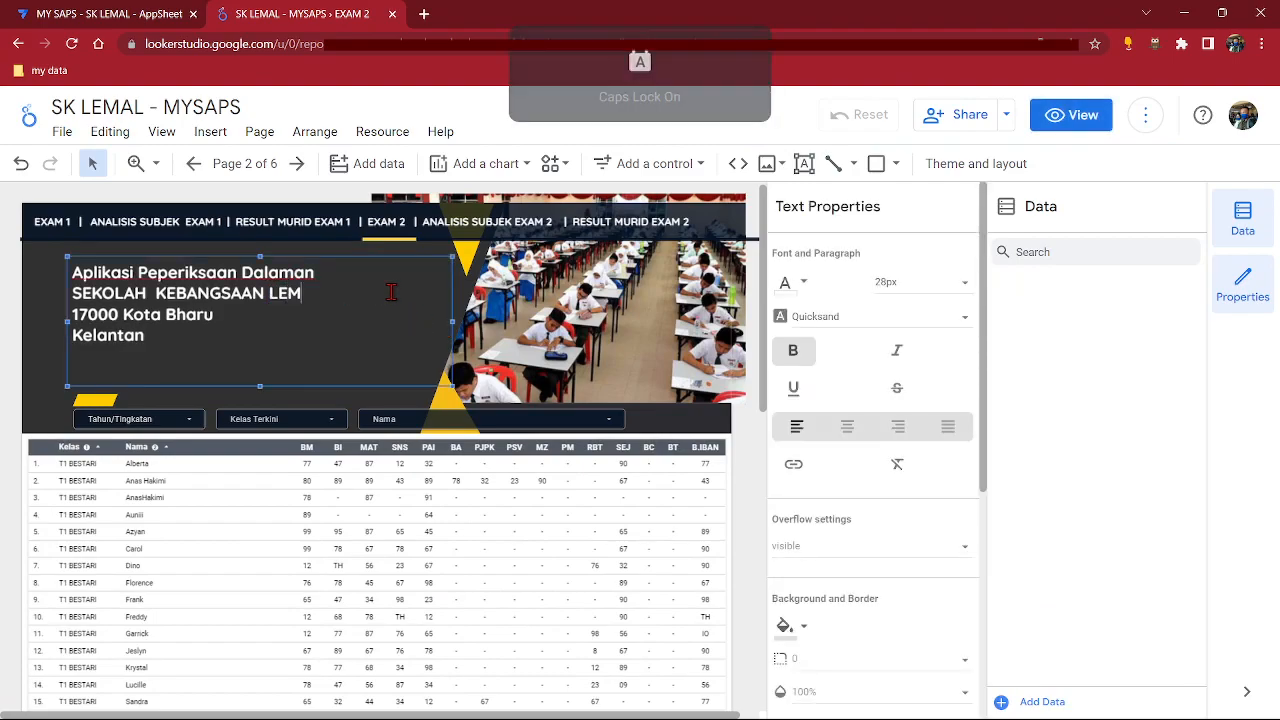
right_click(324, 293)
click(364, 357)
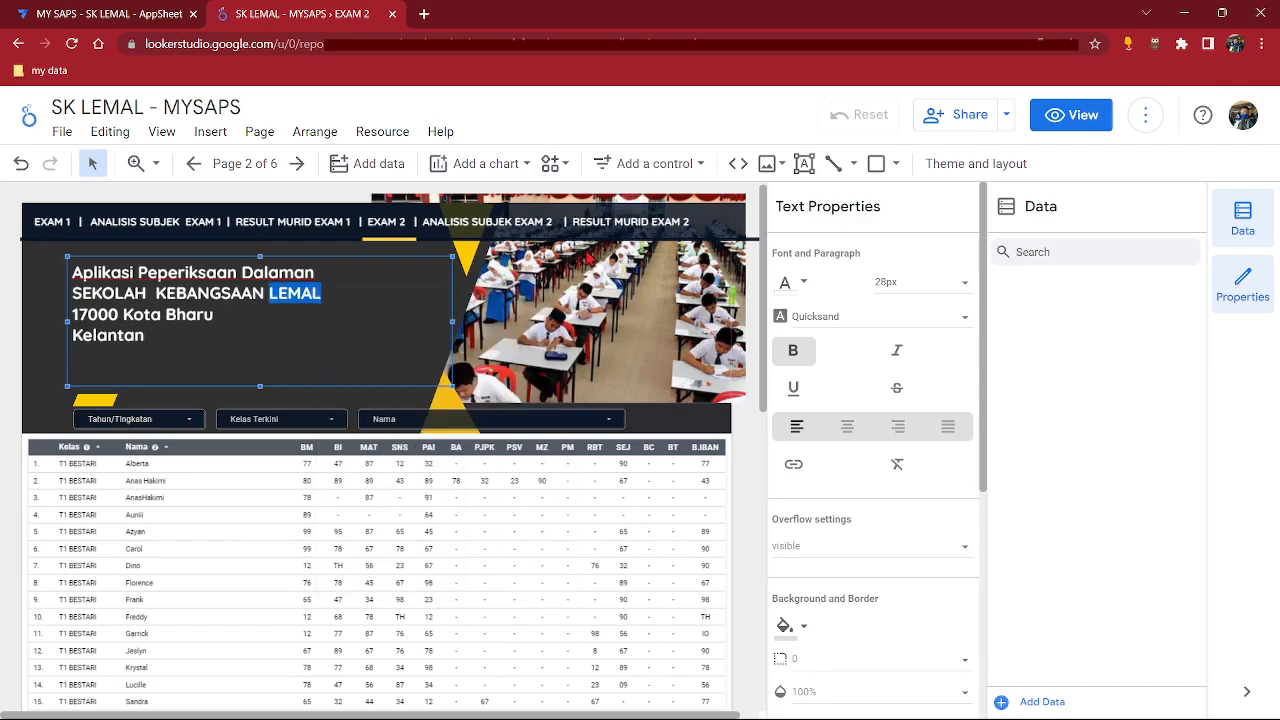
click(1068, 115)
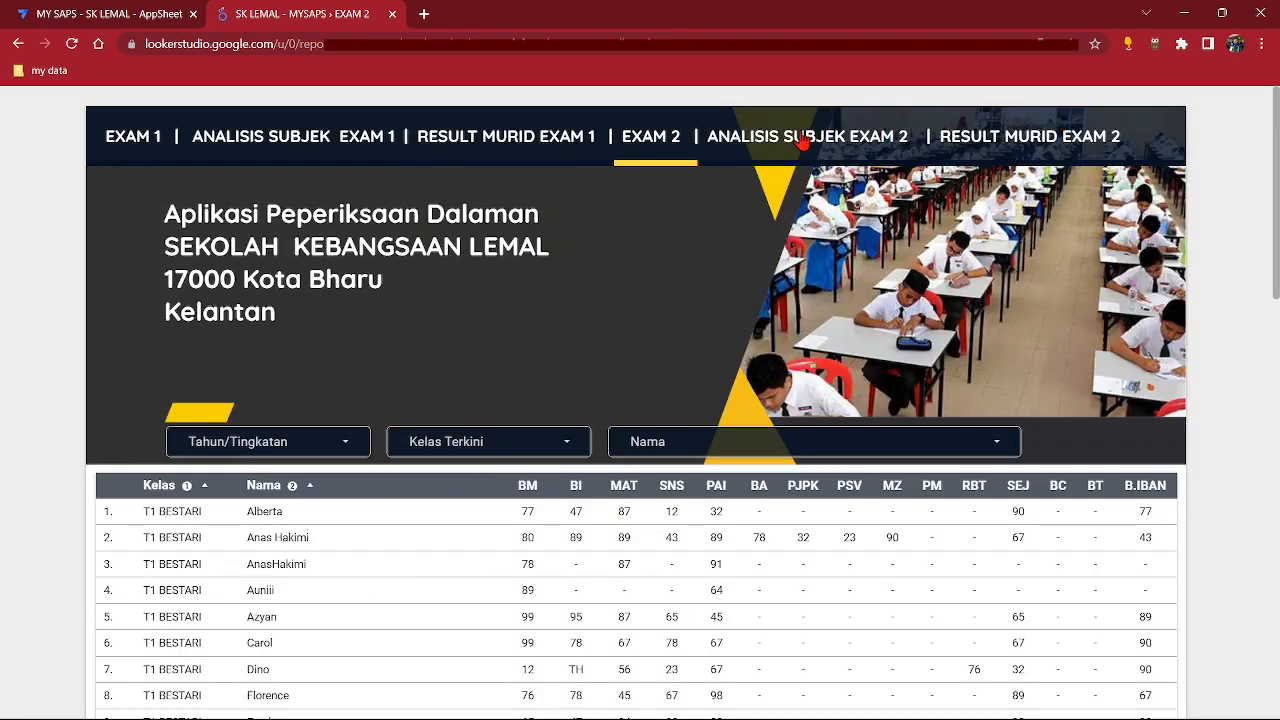
Replace MEKASAR with LEMAL in the header text of the ANALISIS SUBJEK EXAM 2 page and preview it.
click(802, 140)
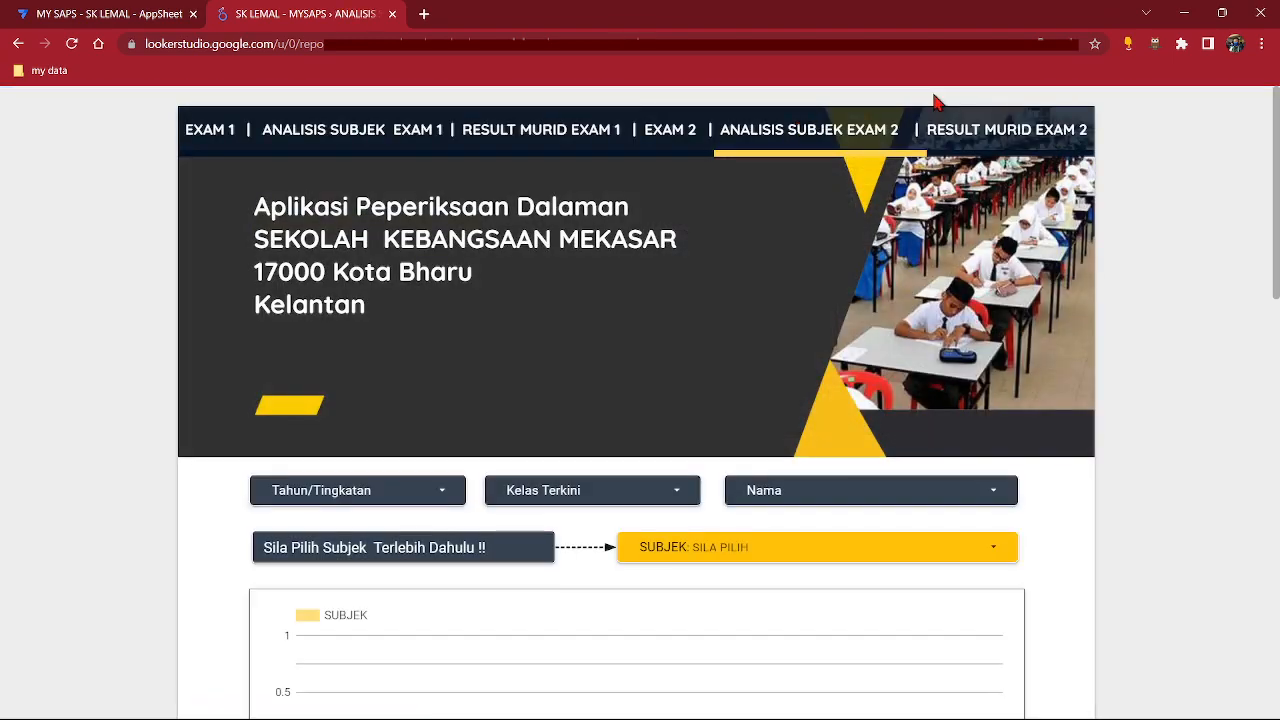
click(1068, 115)
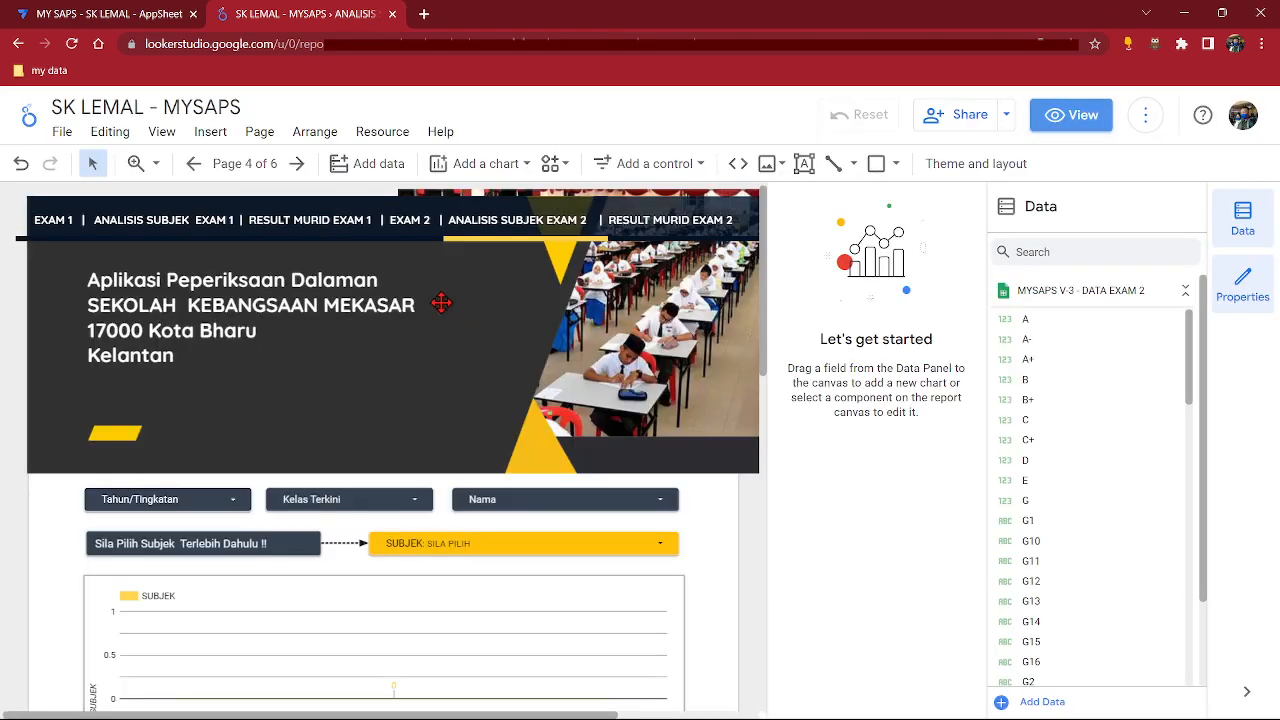
click(368, 305)
drag(323, 305, 406, 298)
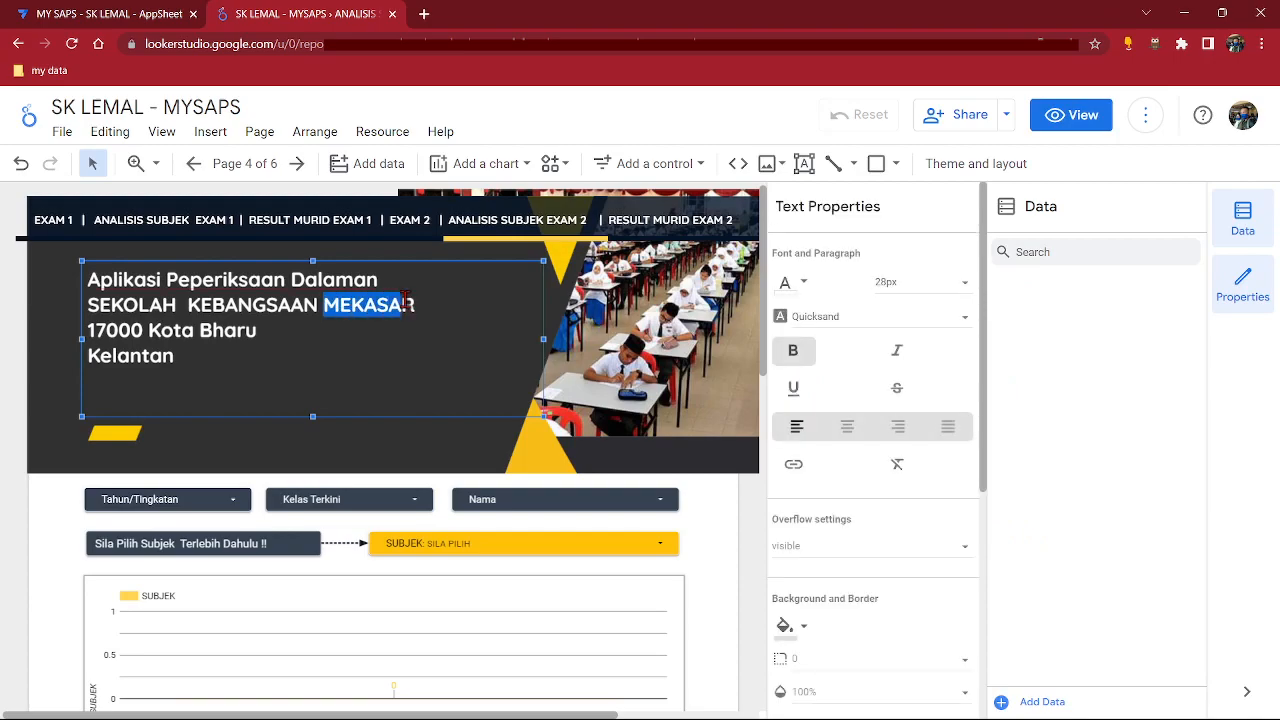
right_click(381, 303)
click(429, 381)
click(1070, 117)
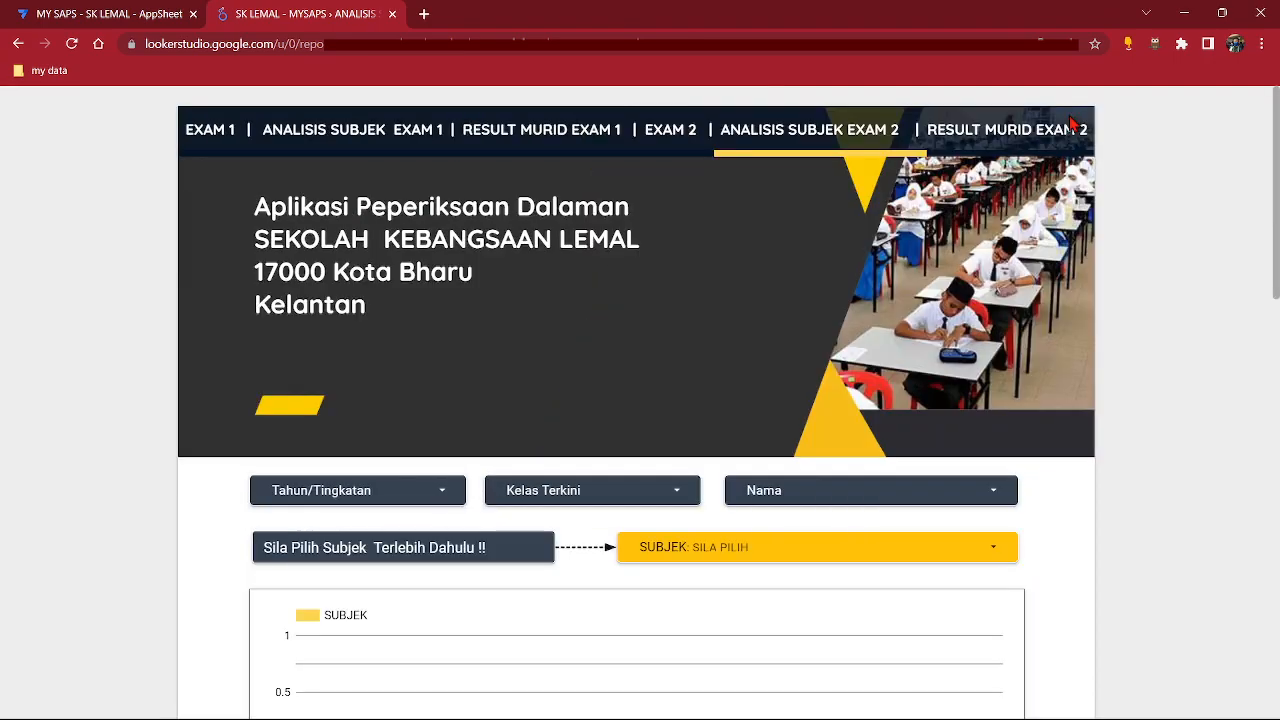
Change the title on the RESULT MURID EXAM 2 page to Sekolah Kebangsaan Lemal and preview the report.
click(971, 135)
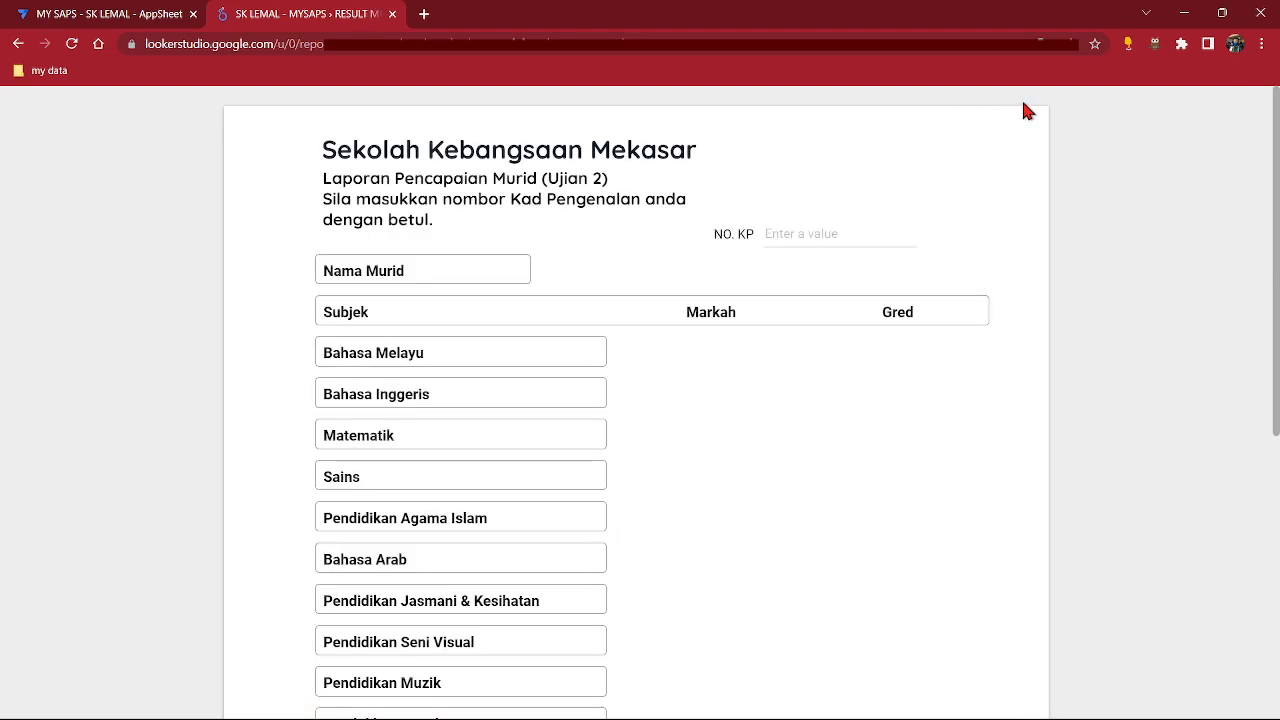
click(1070, 117)
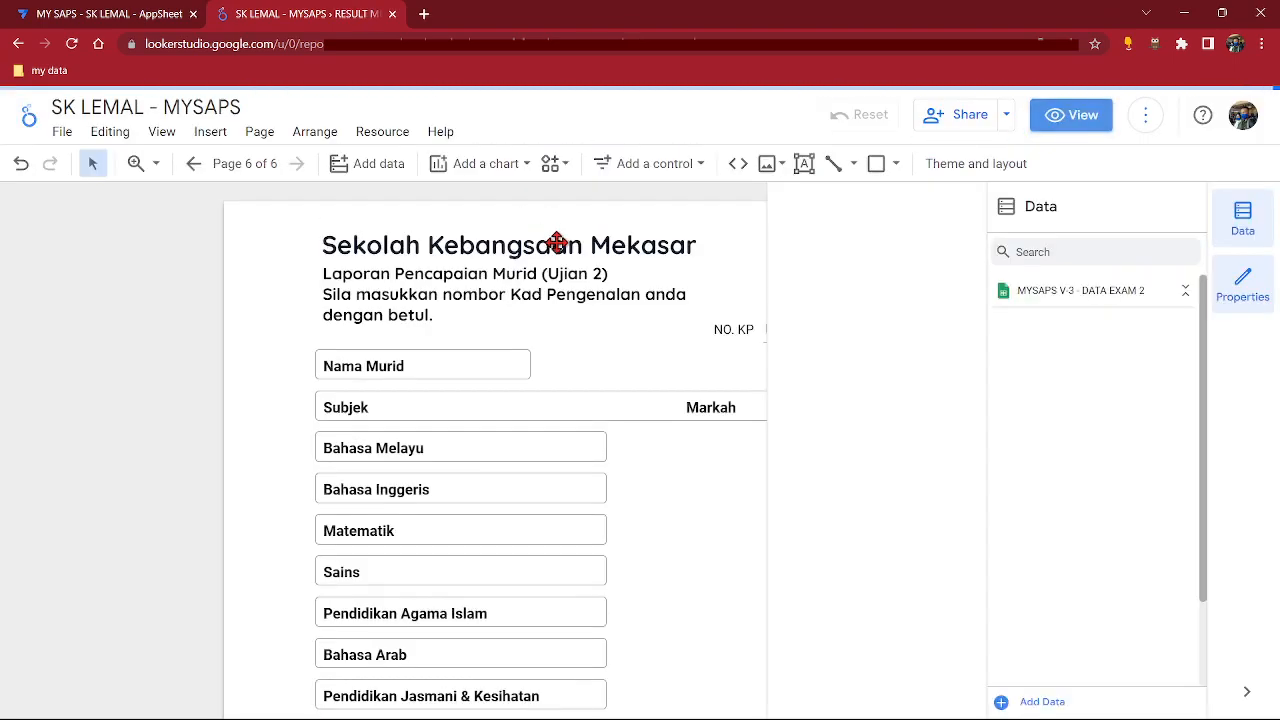
click(385, 240)
double_click(366, 240)
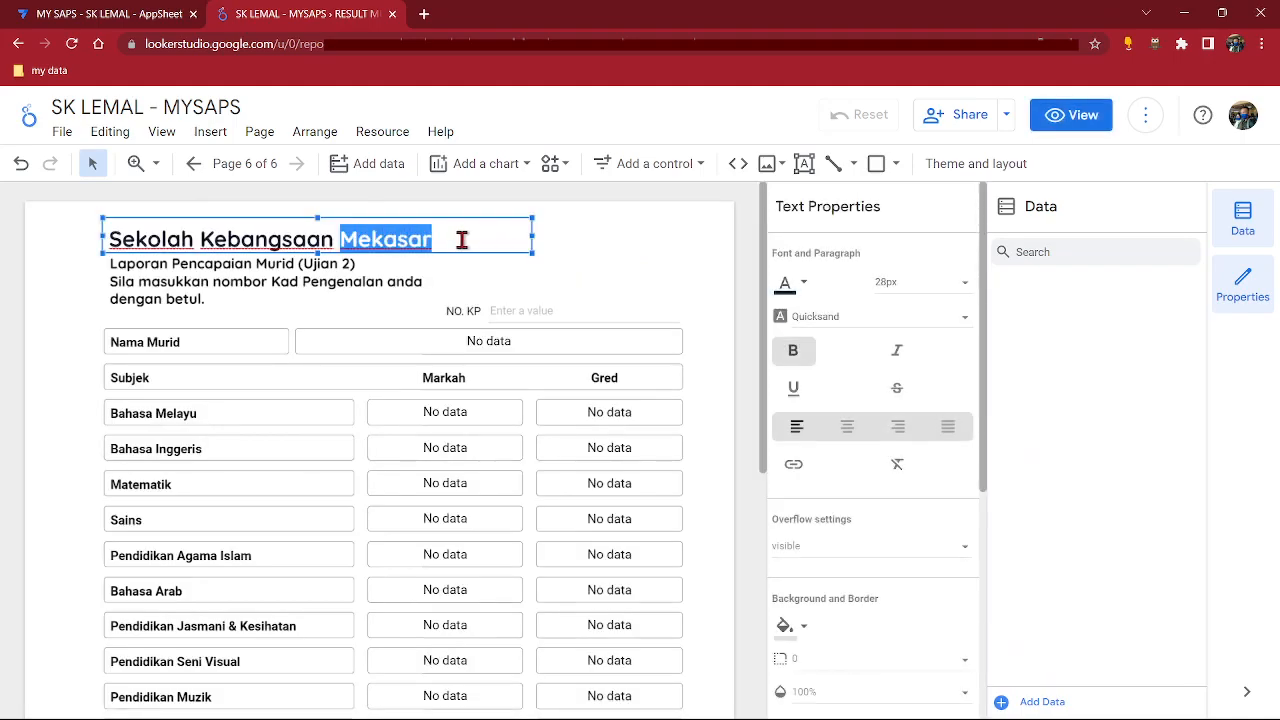
key(Caps_Lock)
text(Lemal)
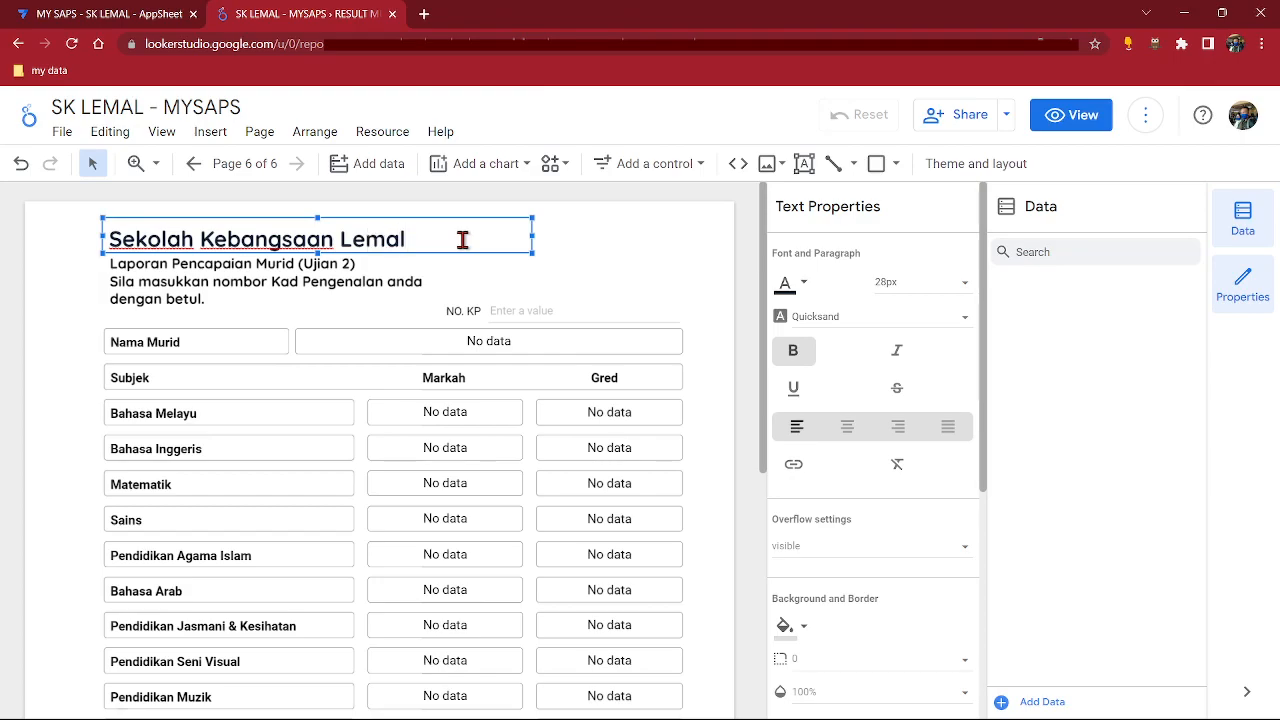
click(1075, 118)
Return to the EXAM 1 page using the home button at the foot of the results page.
scroll(360, 523, down, 5)
scroll(360, 523, down, 2)
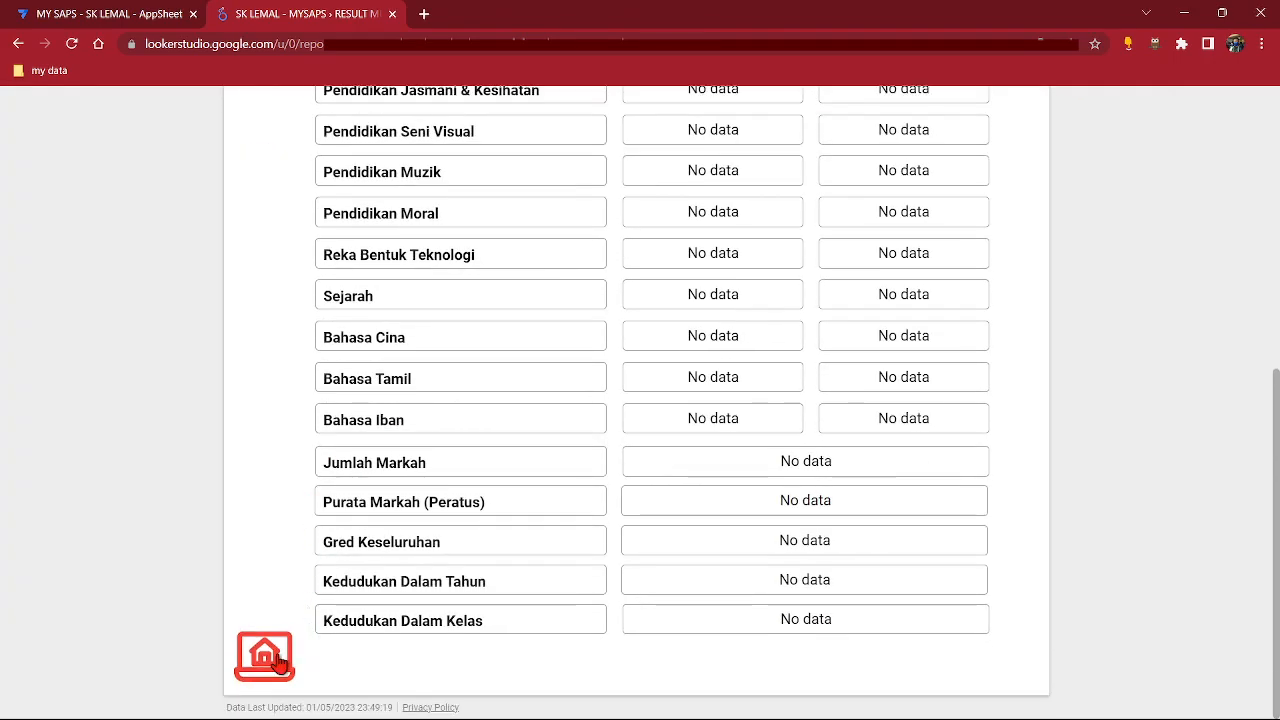
click(275, 655)
scroll(297, 420, up, 5)
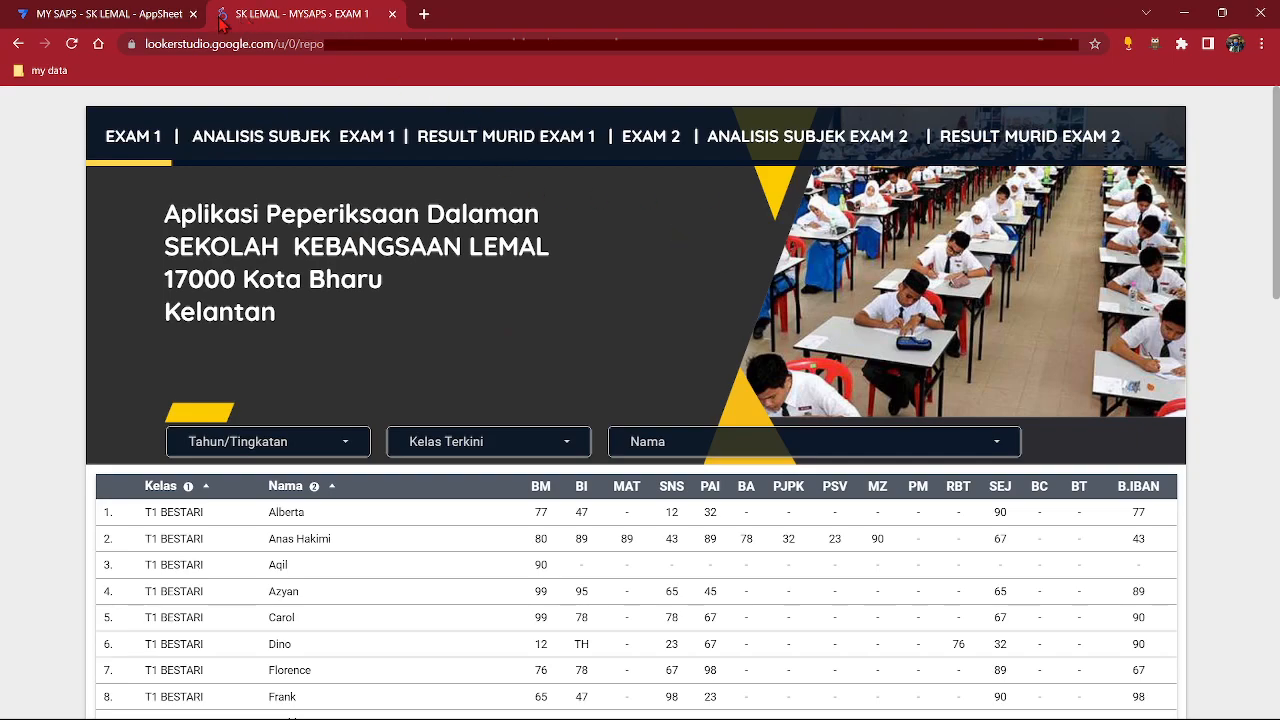
Switch to the AppSheet editor, dismiss the maintenance notice and open the app for customizing.
click(110, 14)
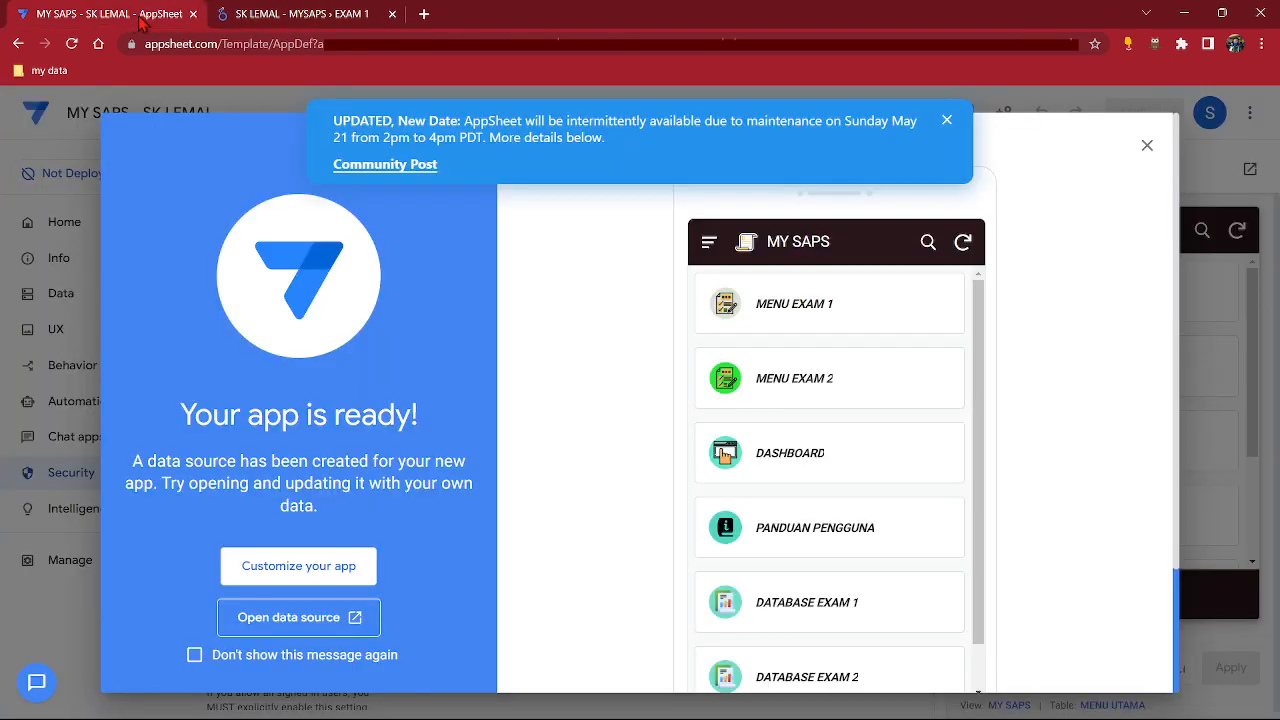
click(947, 124)
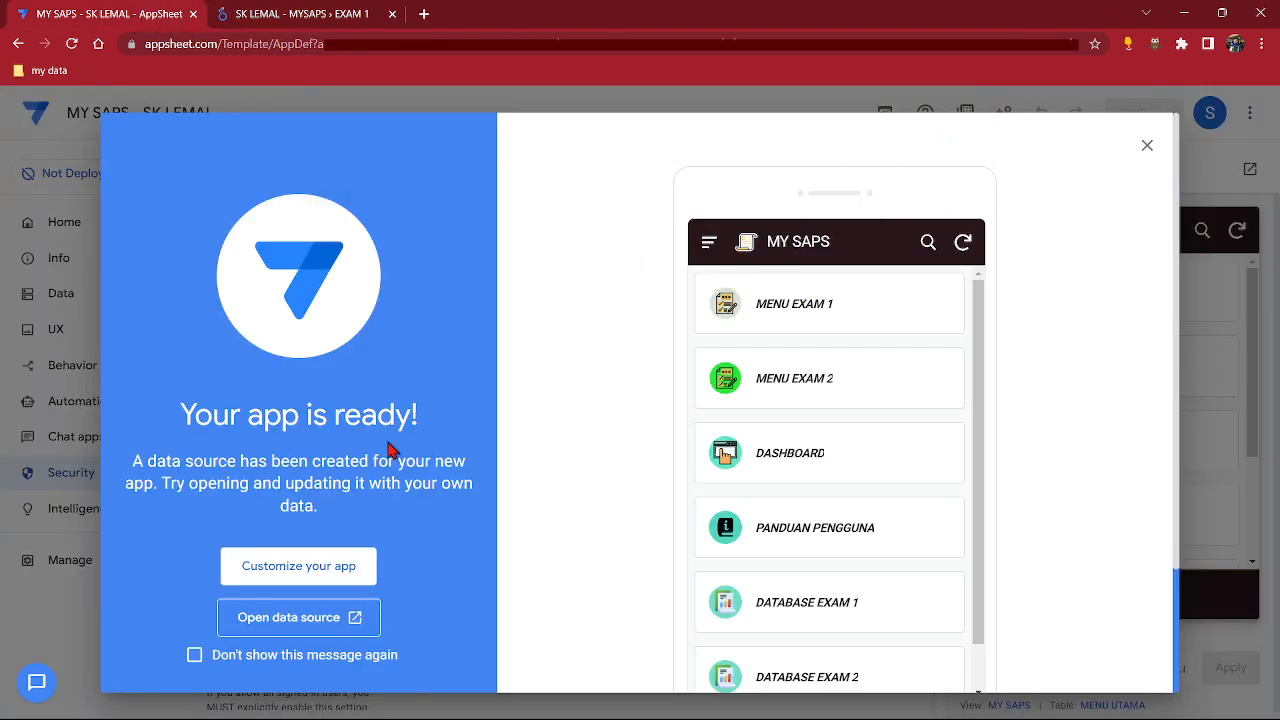
click(297, 570)
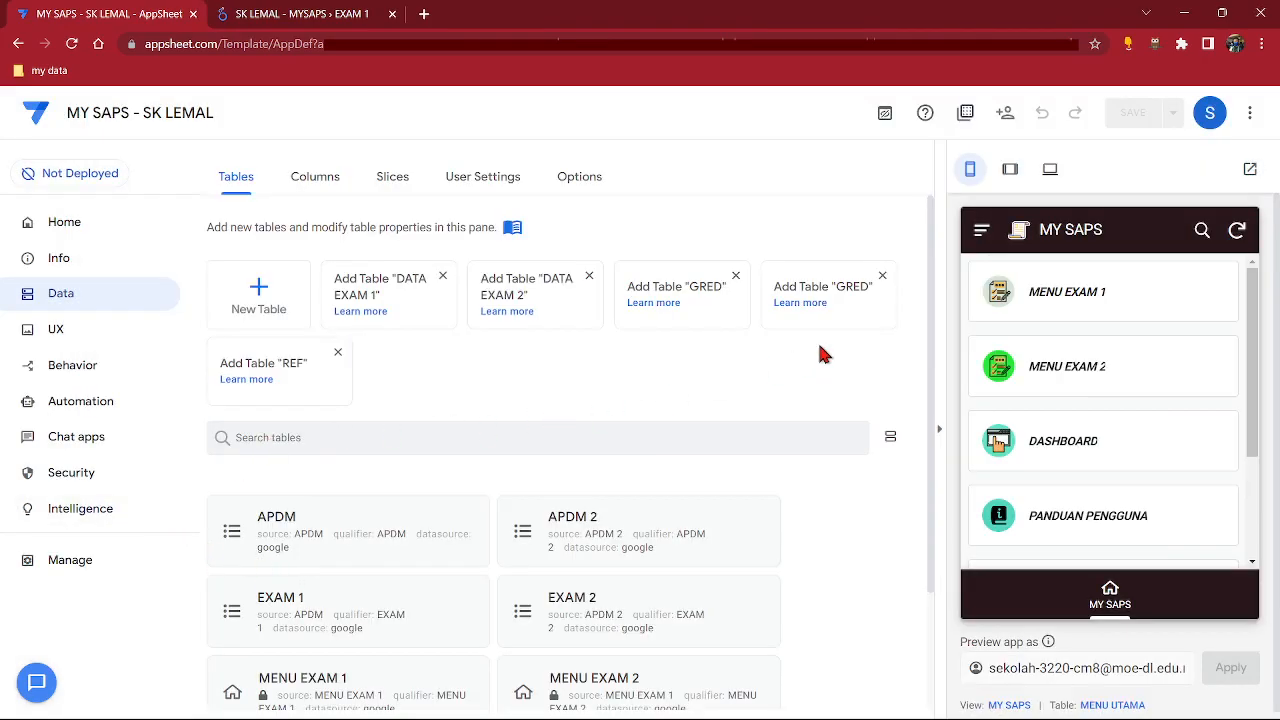
scroll(790, 362, down, 2)
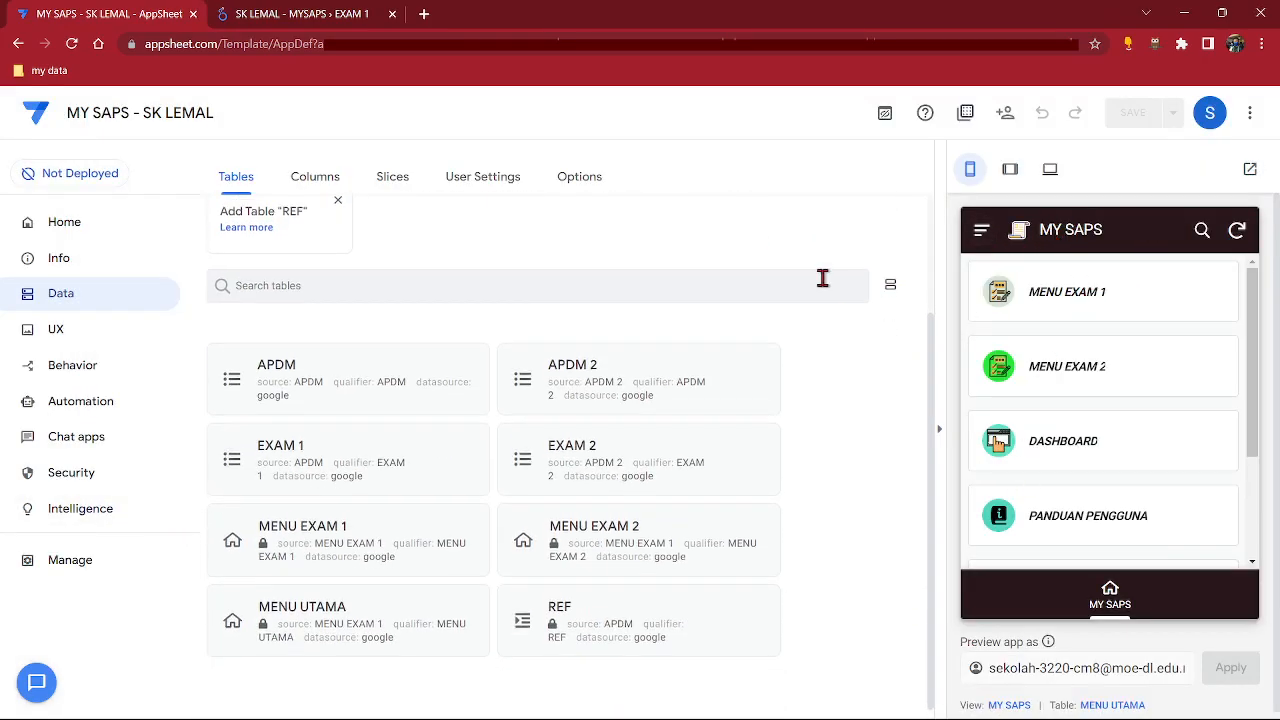
Move the MY SAPS - SK LEMAL app to deployed state.
click(78, 178)
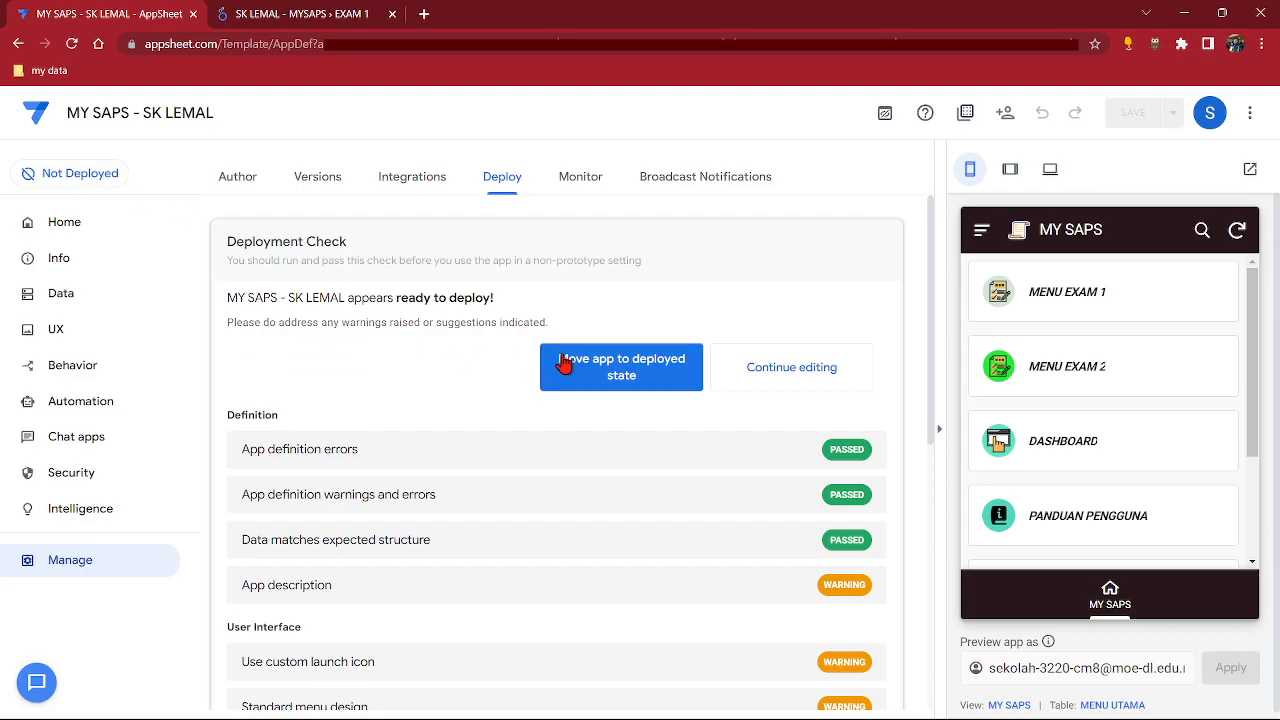
click(592, 378)
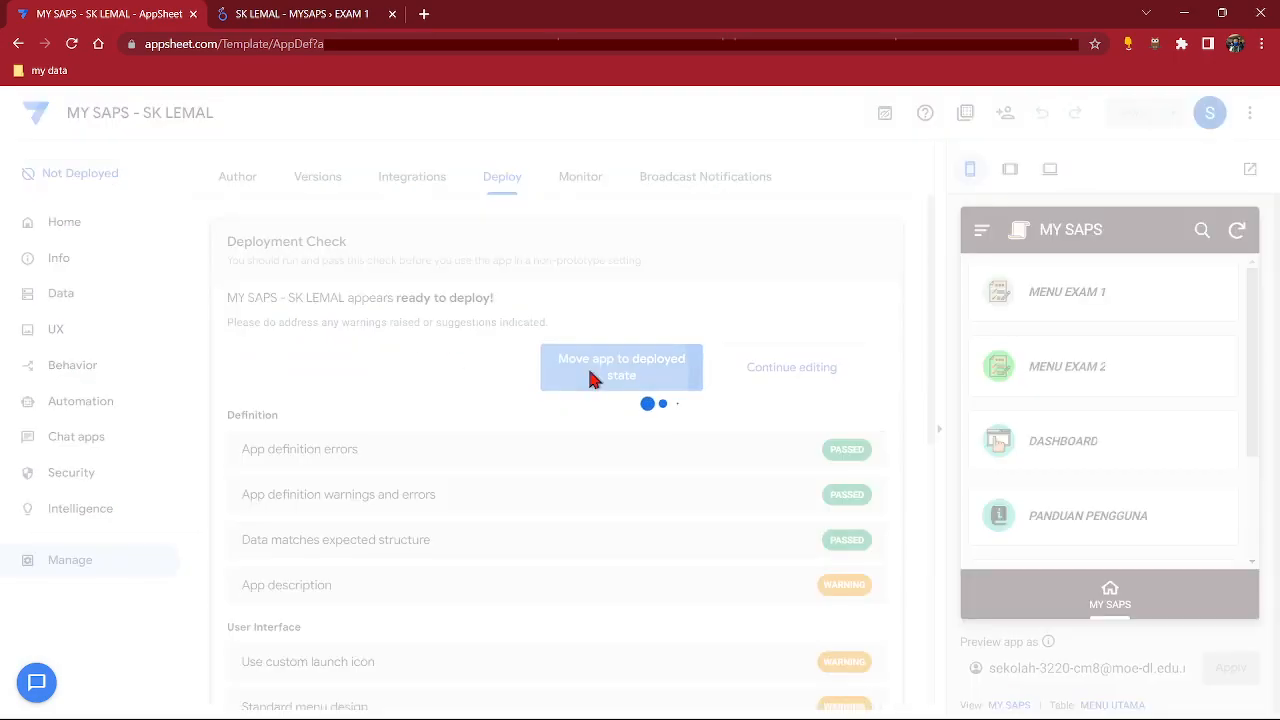
click(300, 14)
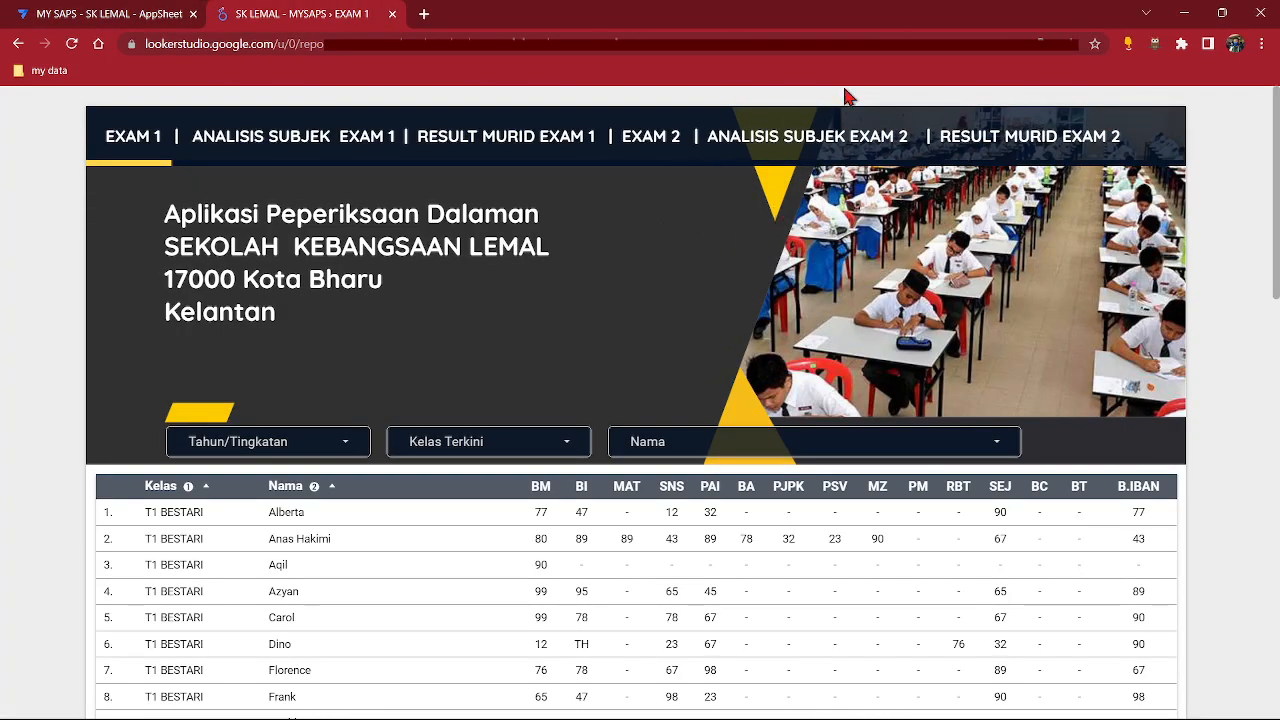
click(145, 12)
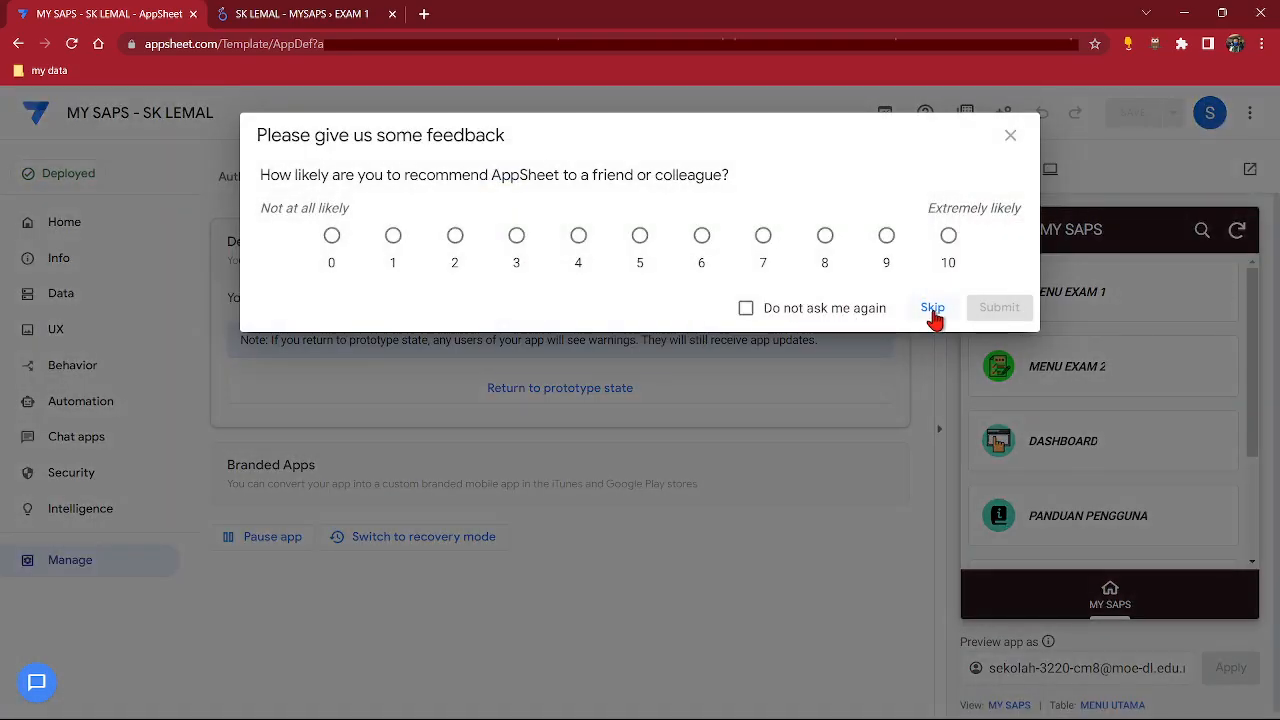
click(932, 309)
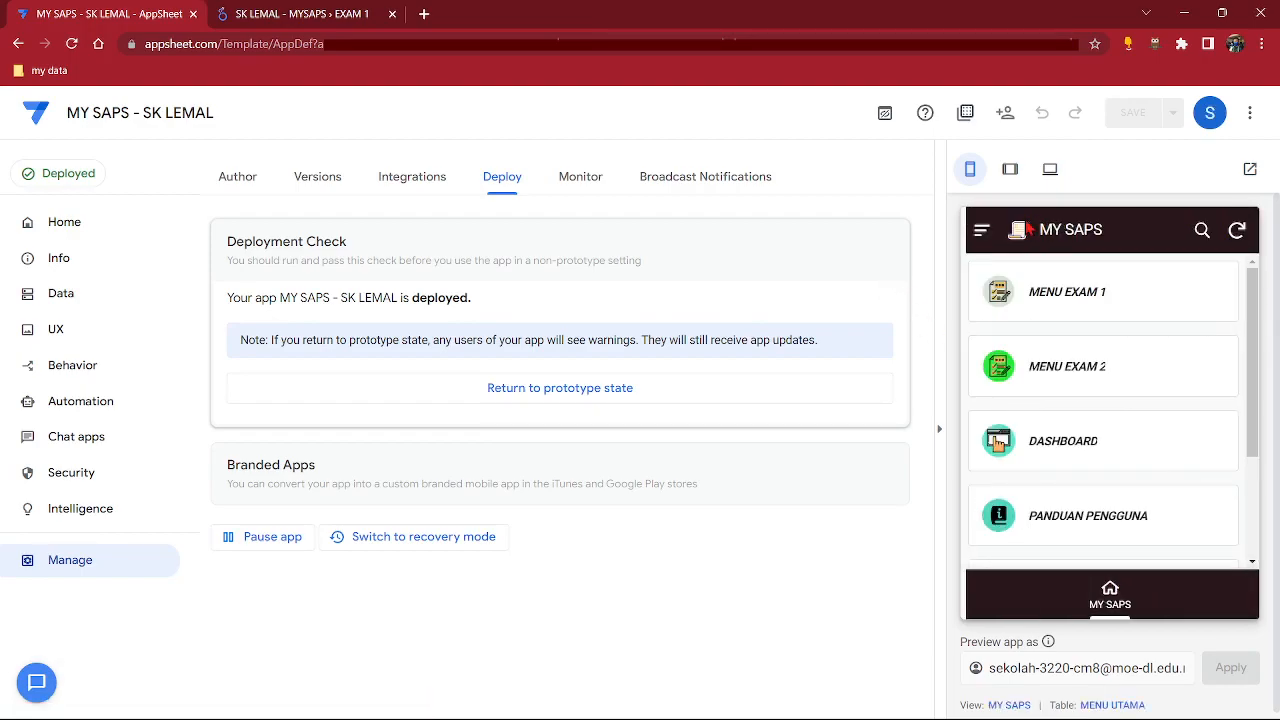
Open flaticon.com in a new tab and search its icons for examination.
click(424, 14)
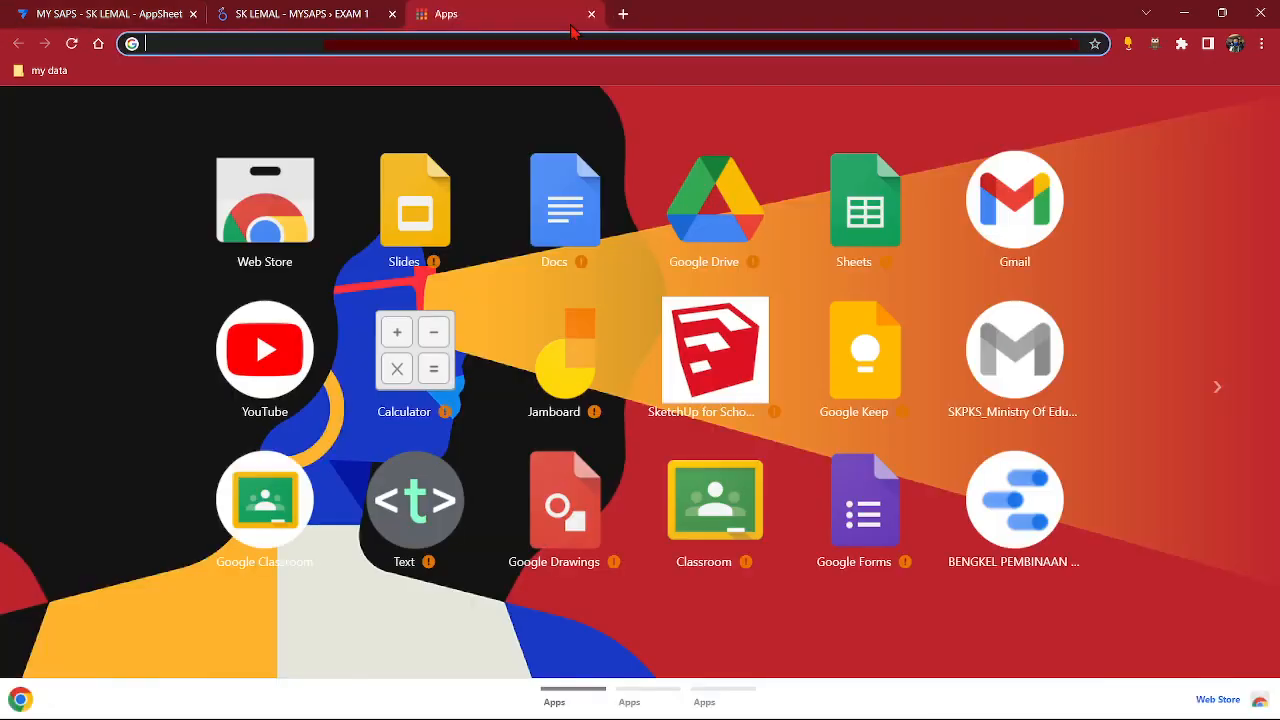
text(flat)
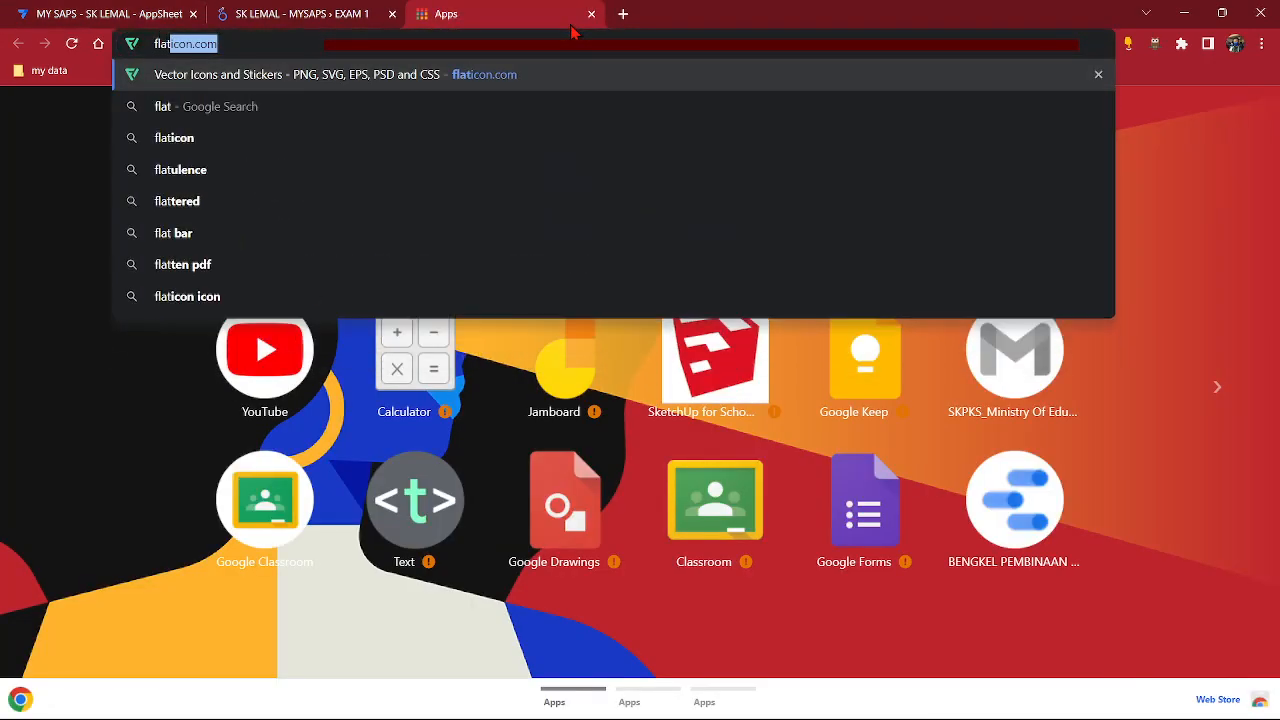
key(Return)
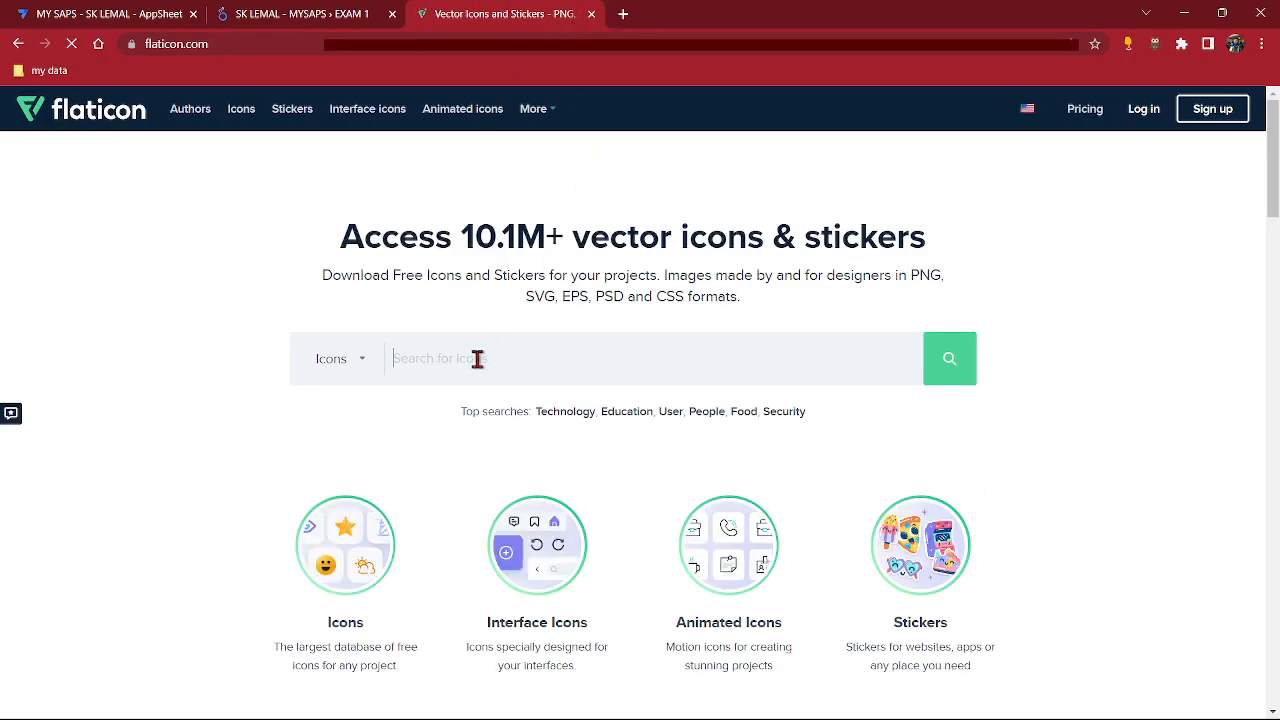
text(exam)
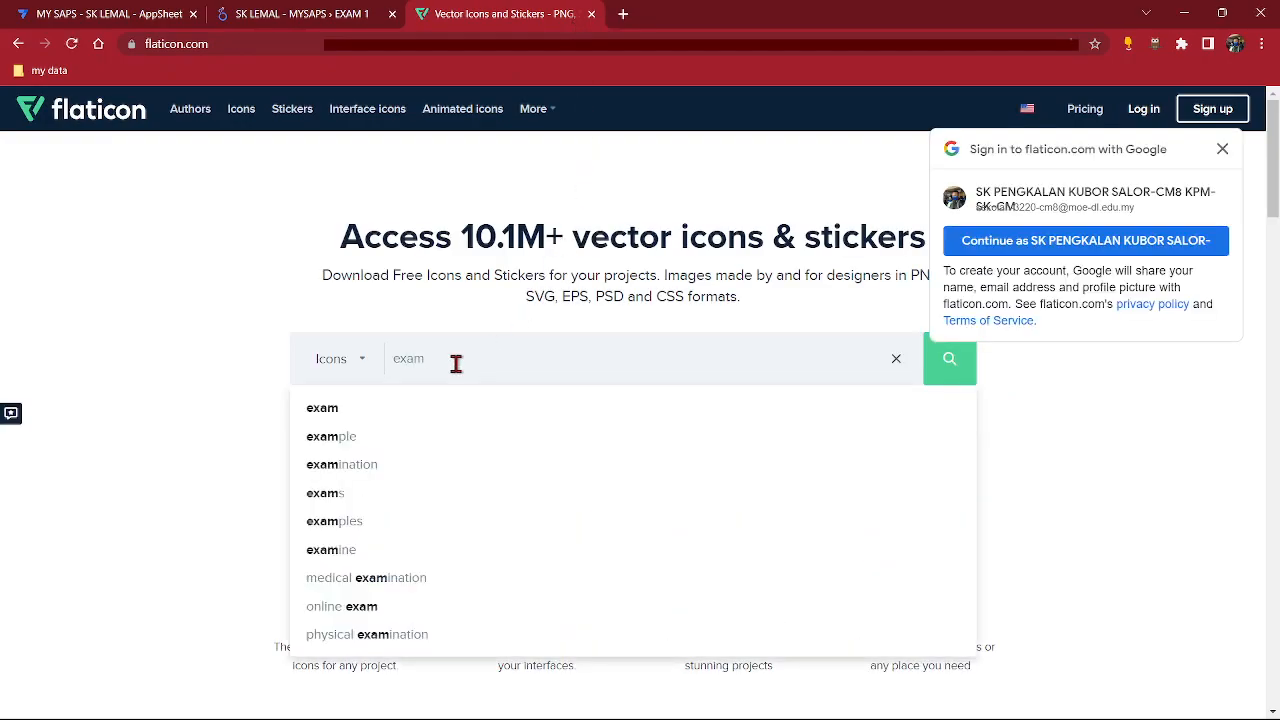
click(386, 463)
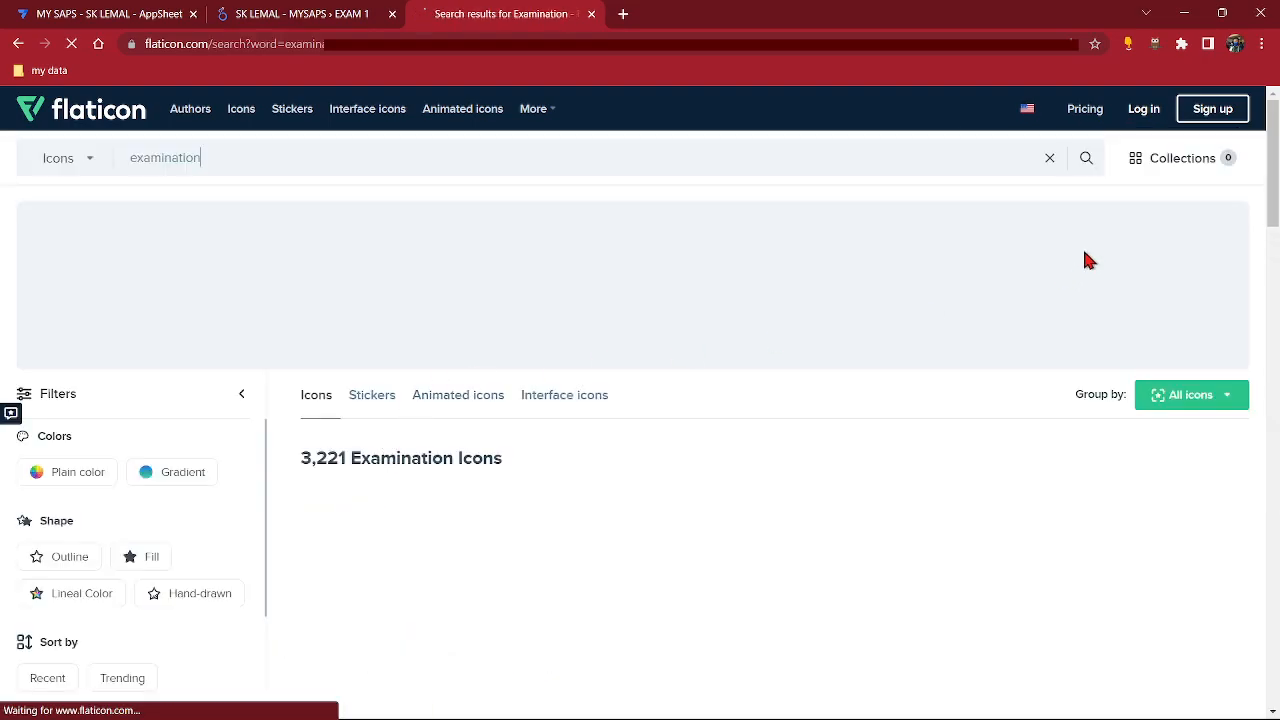
Browse through the pages of examination icon results.
scroll(1250, 215, down, 4)
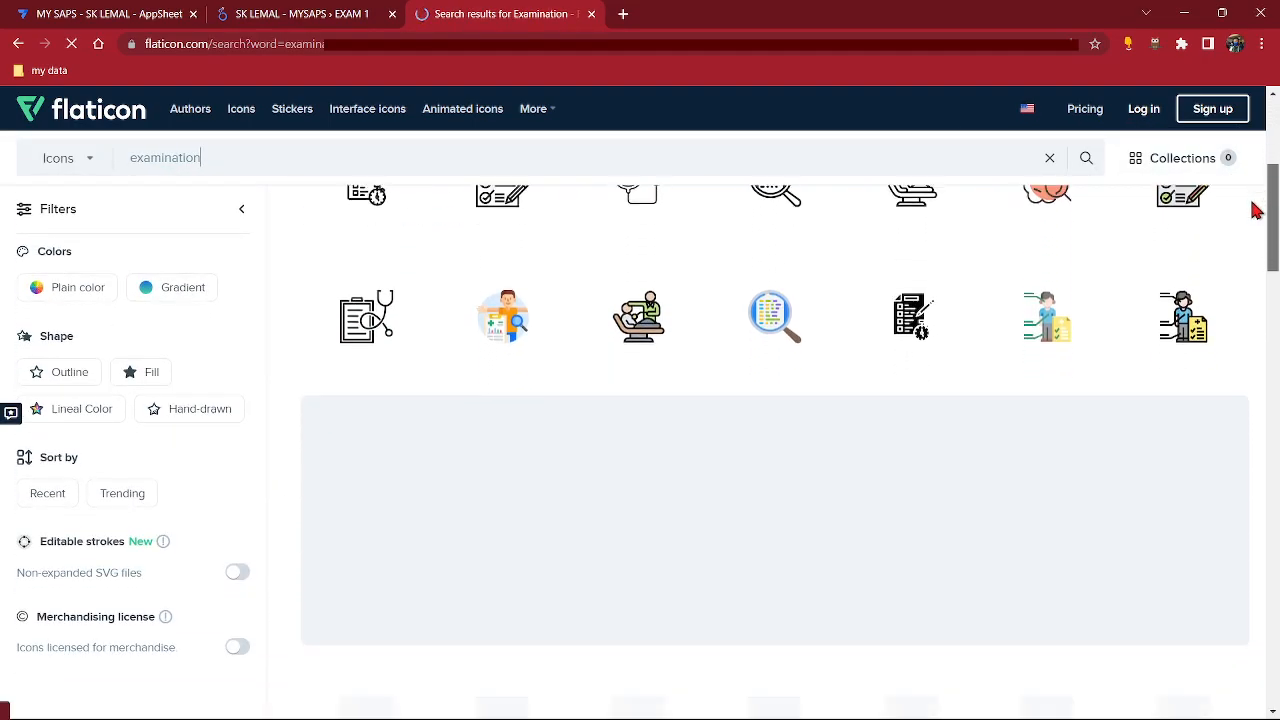
scroll(1257, 208, down, 5)
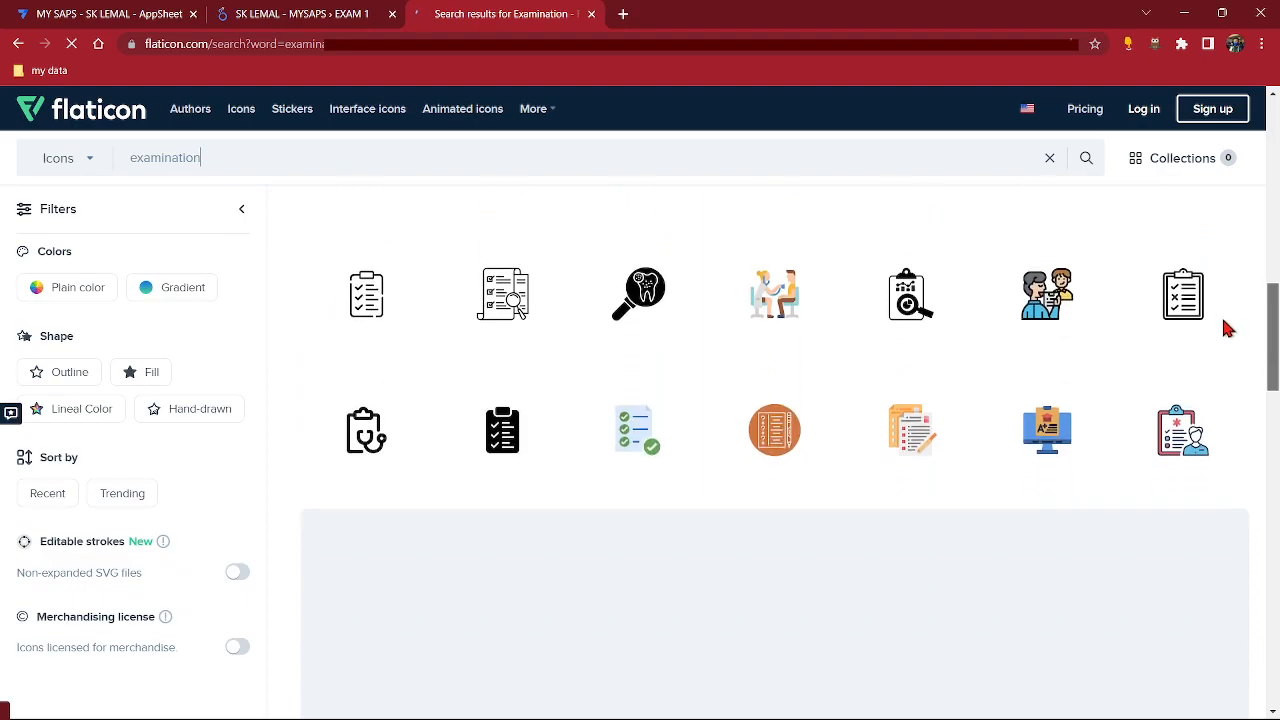
scroll(1206, 370, down, 10)
scroll(1190, 472, down, 5)
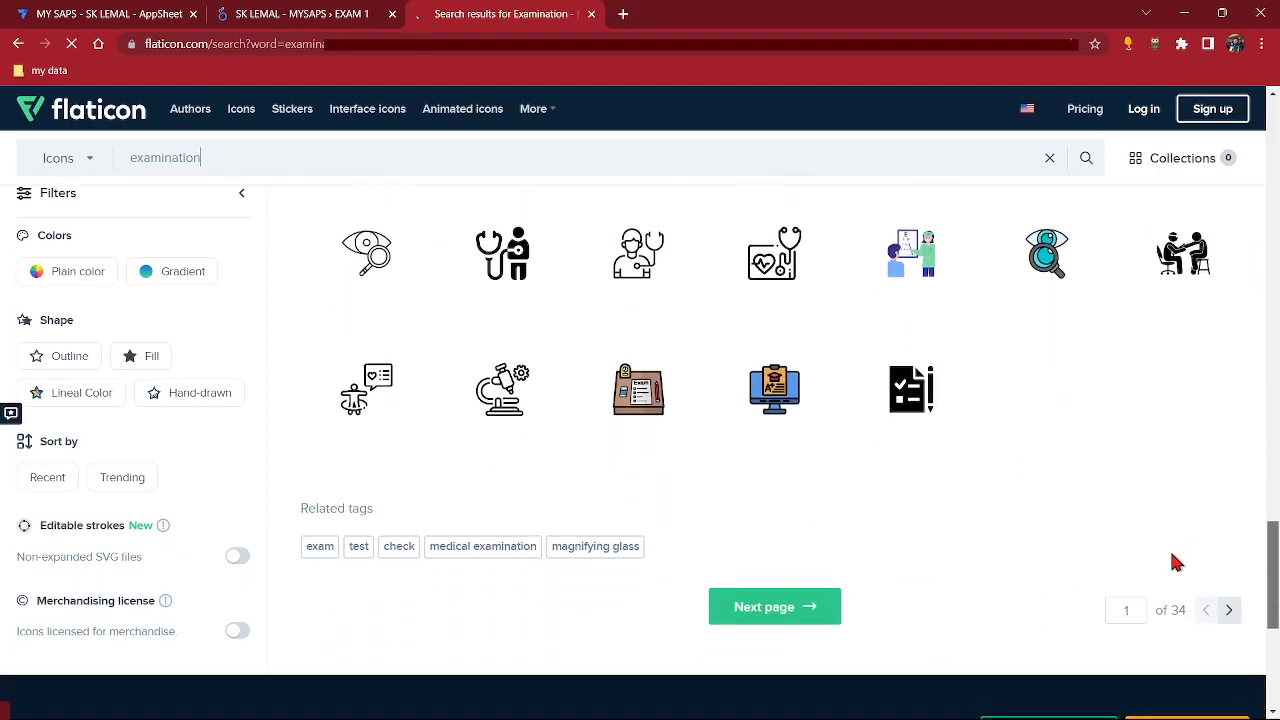
click(790, 570)
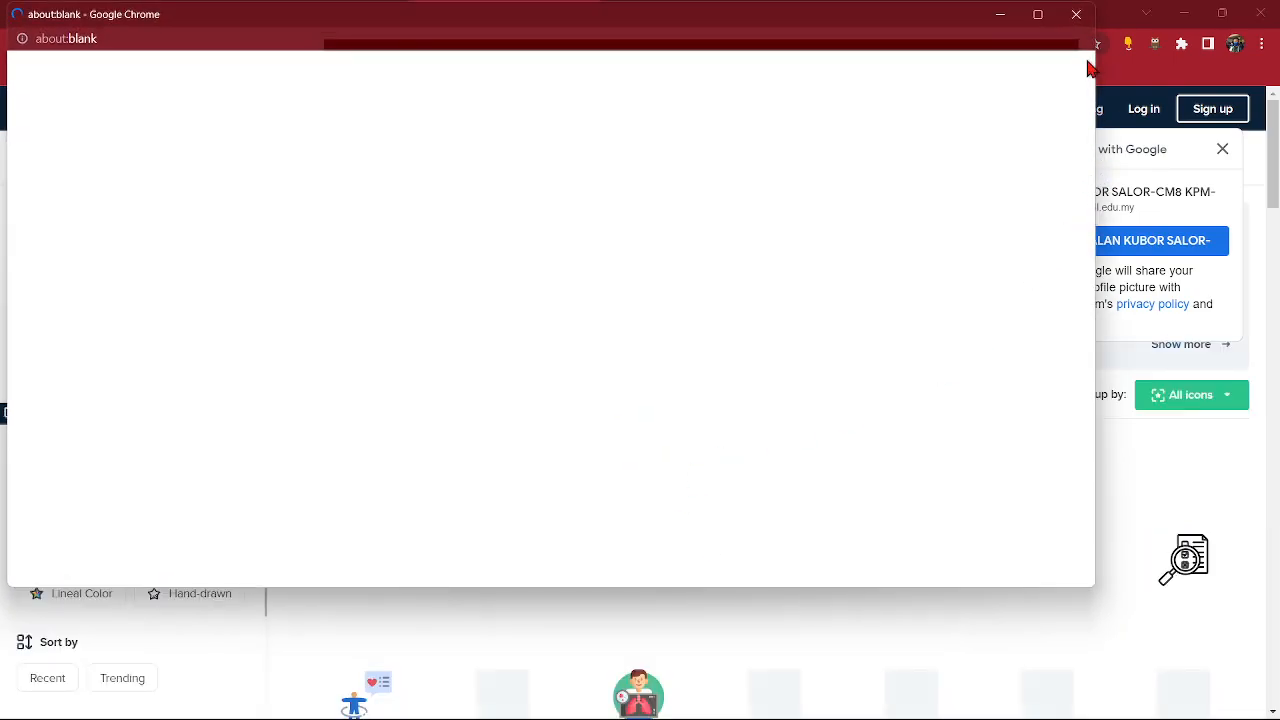
click(1076, 14)
click(1111, 245)
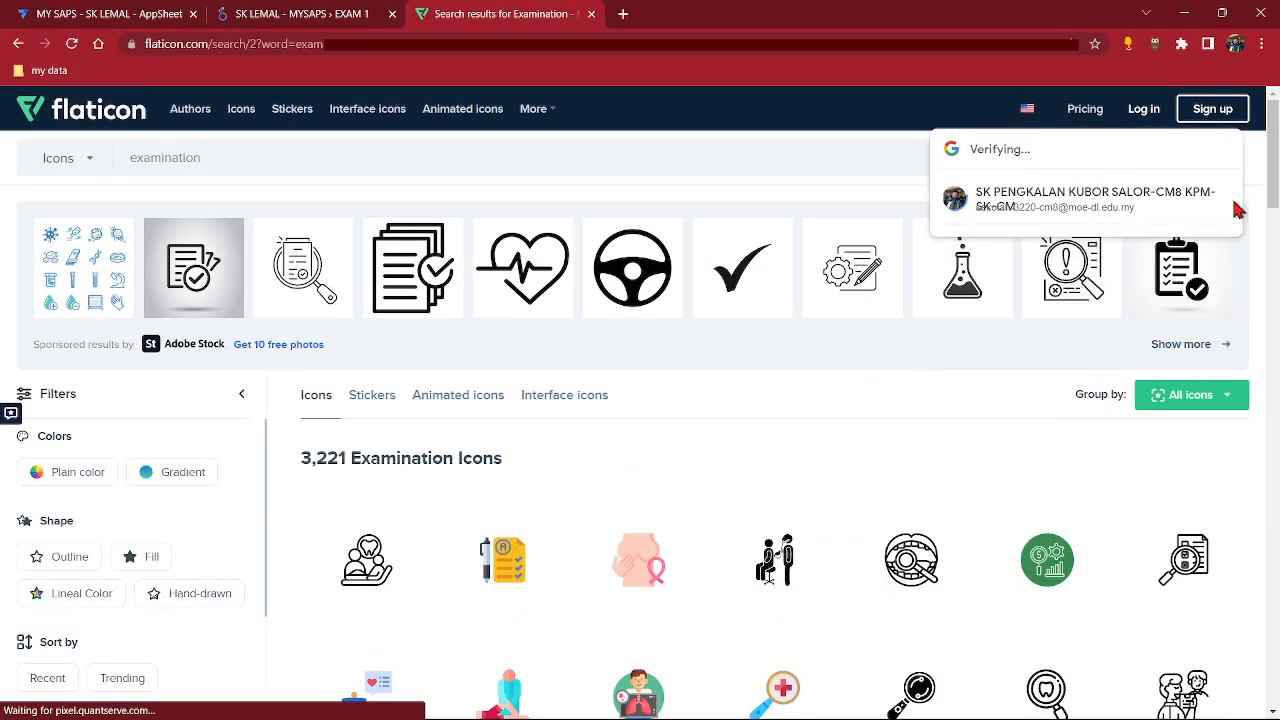
drag(1270, 160, 1240, 417)
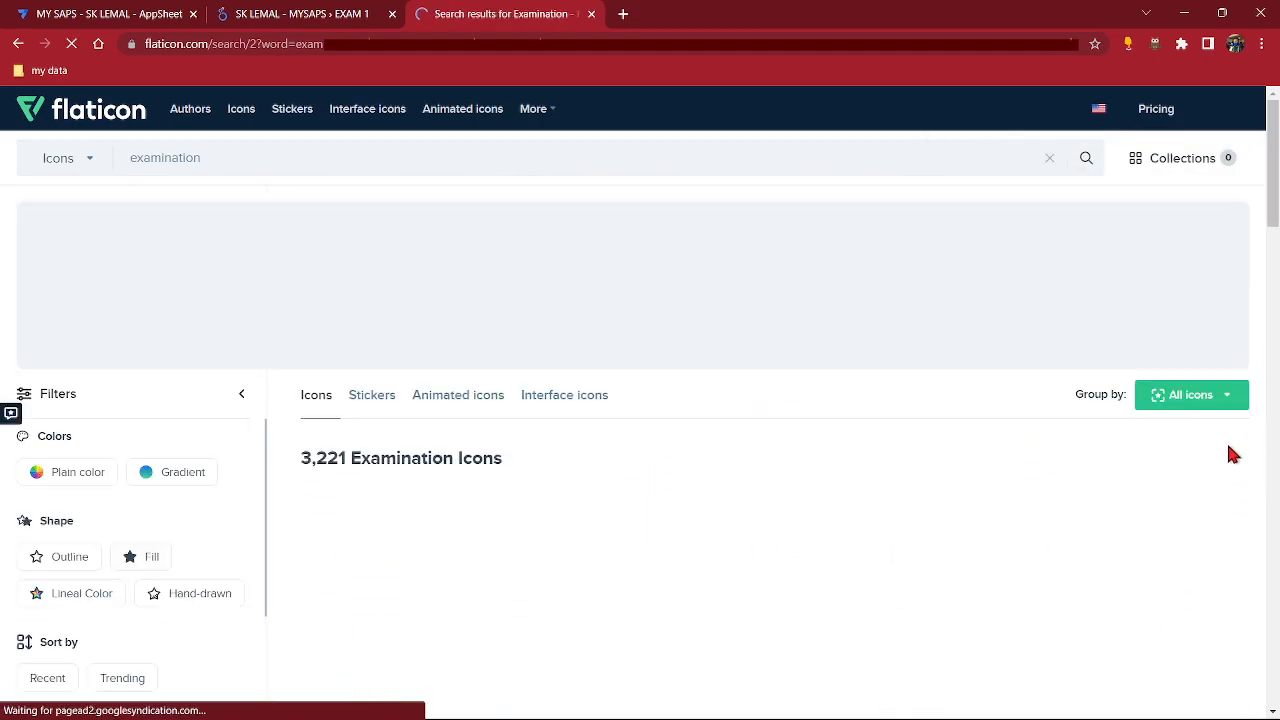
drag(1270, 190, 1234, 609)
click(879, 590)
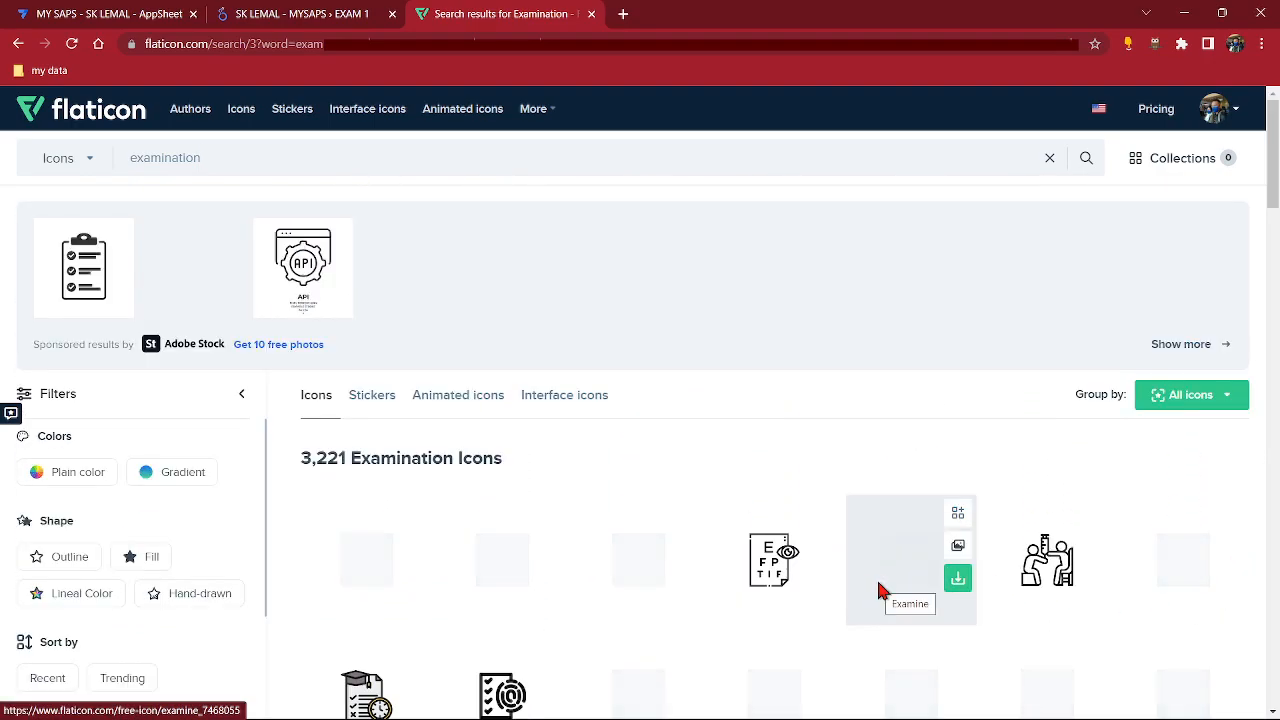
drag(1272, 173, 1210, 575)
click(871, 627)
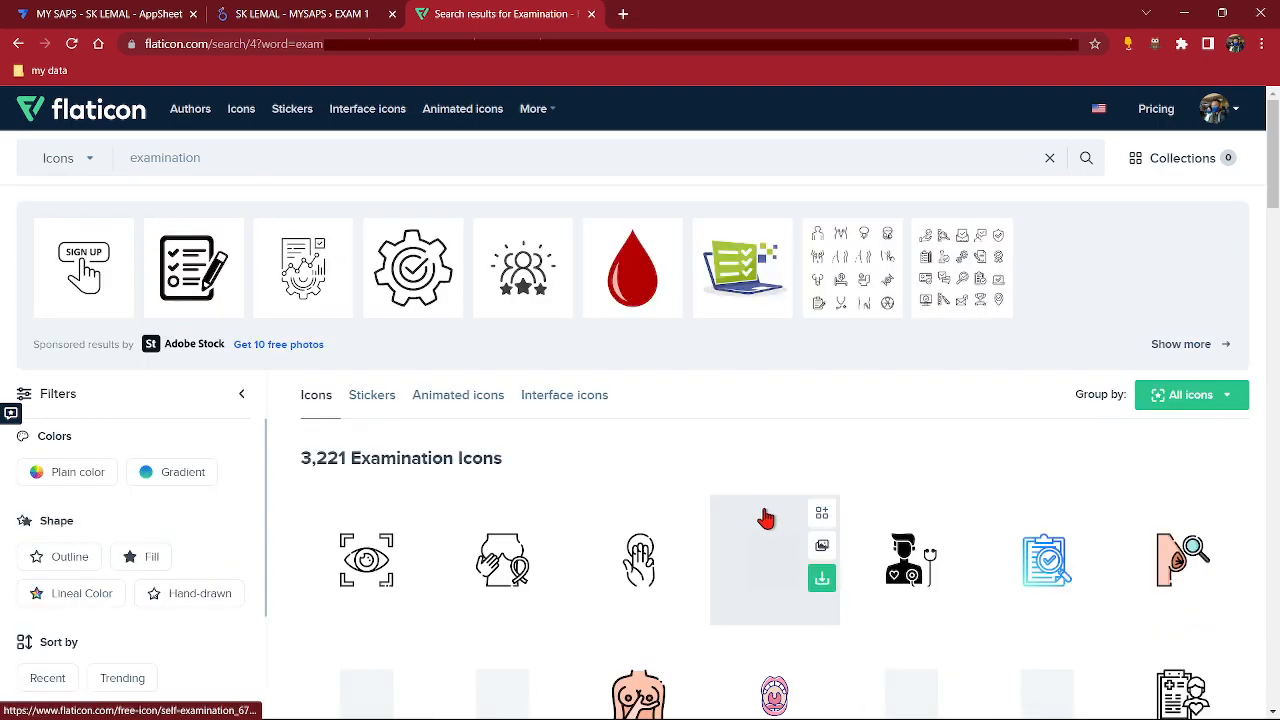
drag(1271, 195, 1246, 543)
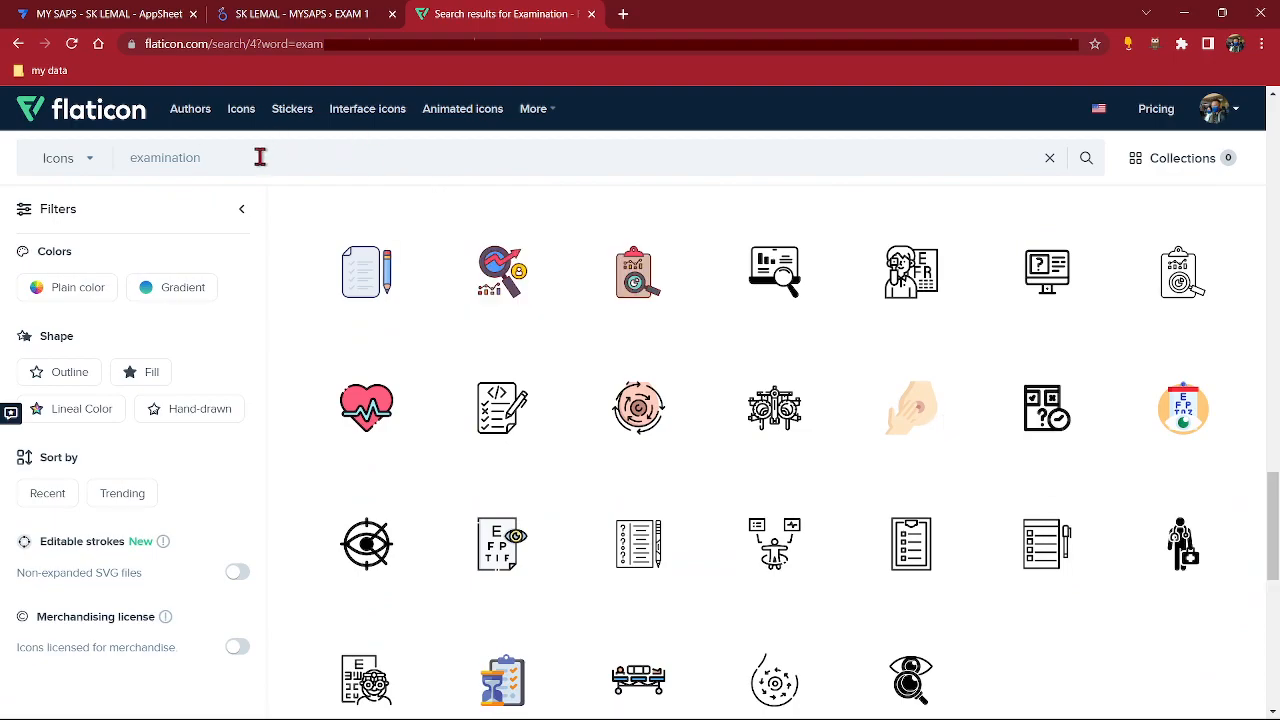
Change the icon search to examinations.
key(BackSpace)
key(BackSpace)
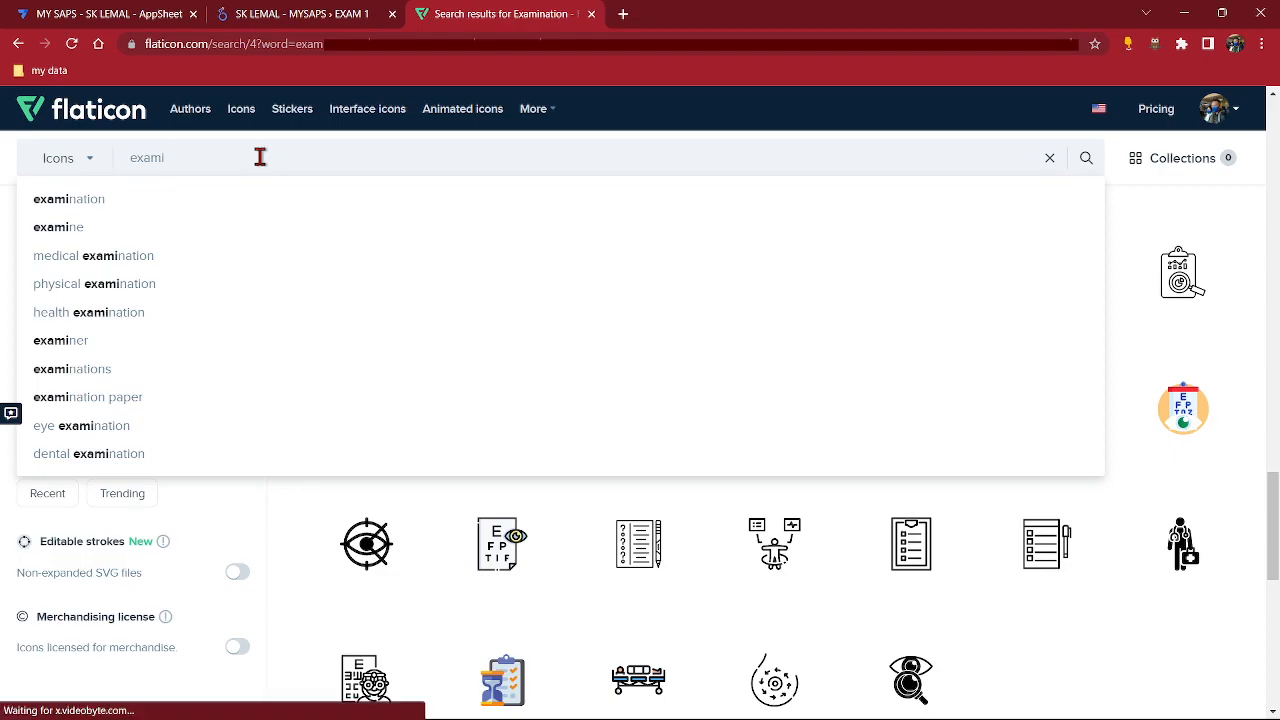
click(101, 375)
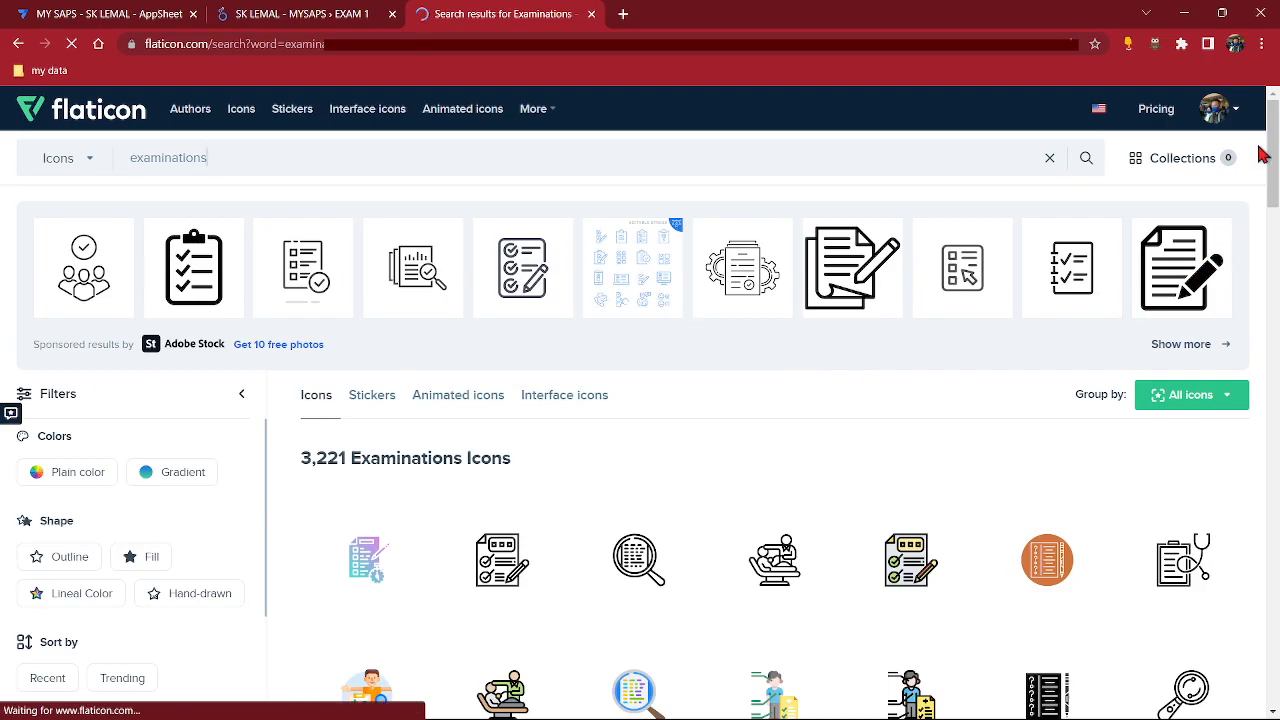
Download the flat laptop-checklist examination icon as a free PNG.
drag(1268, 144, 1262, 287)
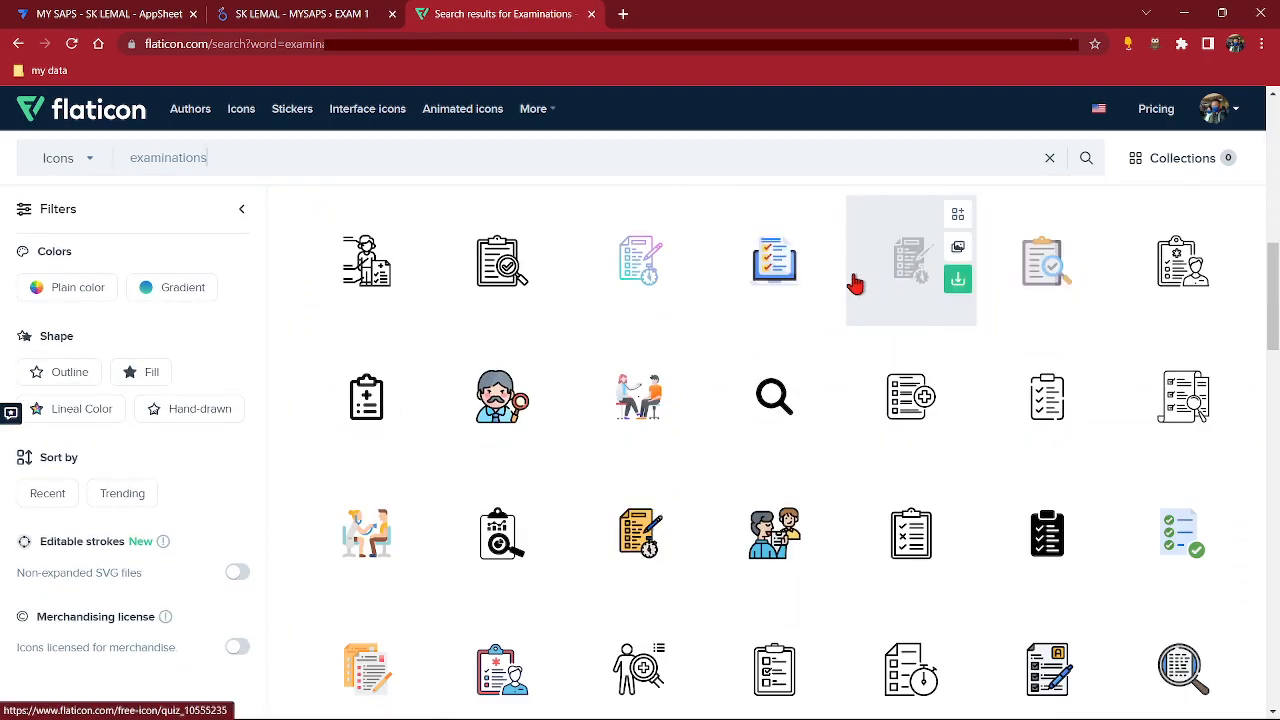
click(767, 277)
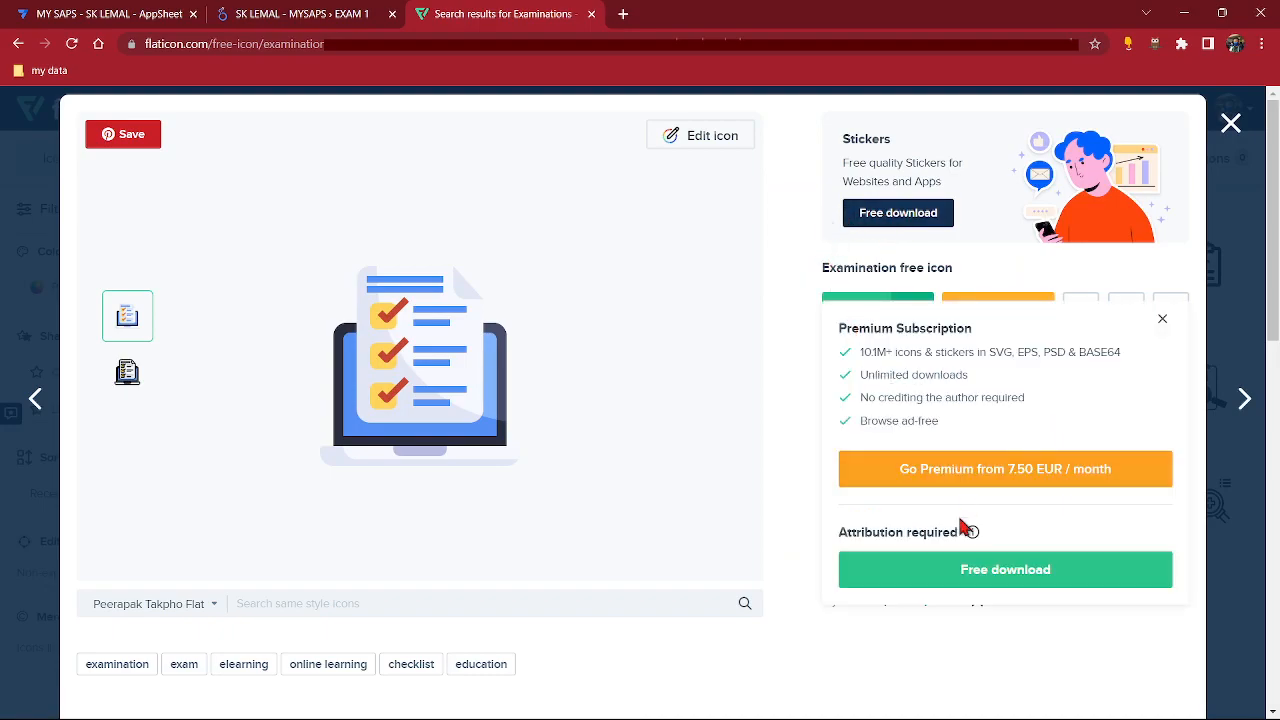
click(966, 571)
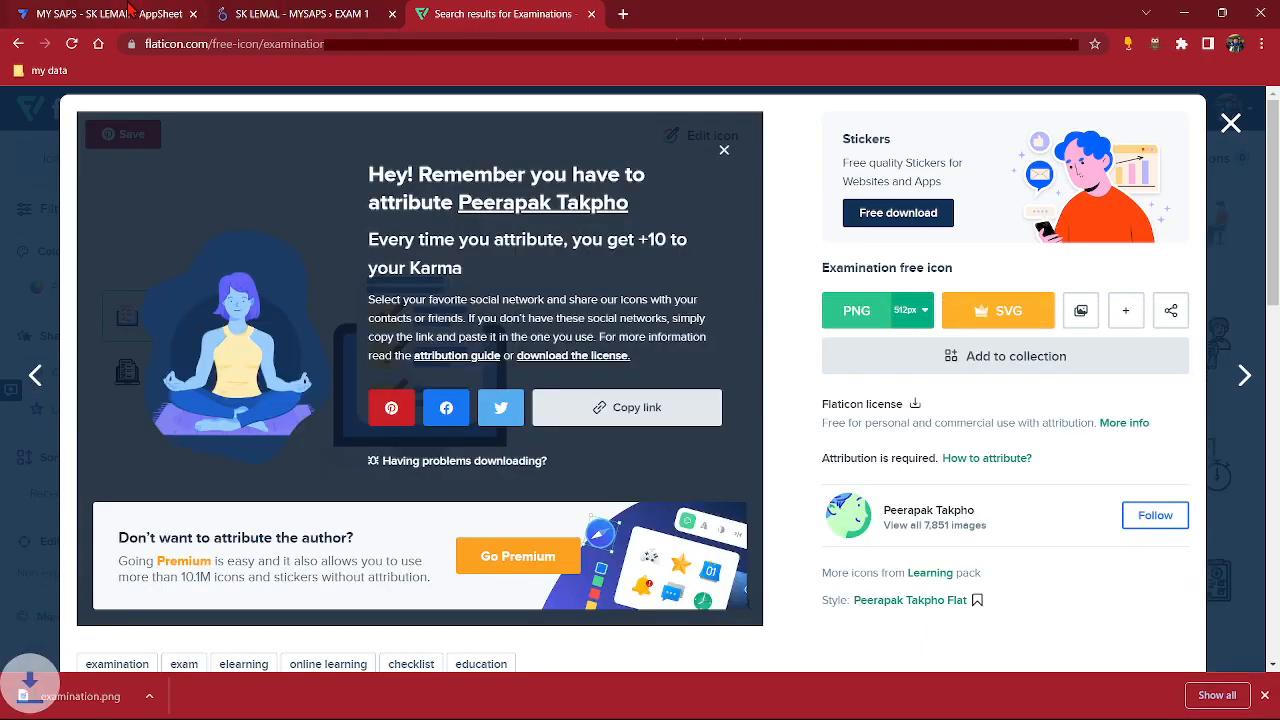
Open Google Drive in a new browser tab.
click(133, 13)
click(62, 264)
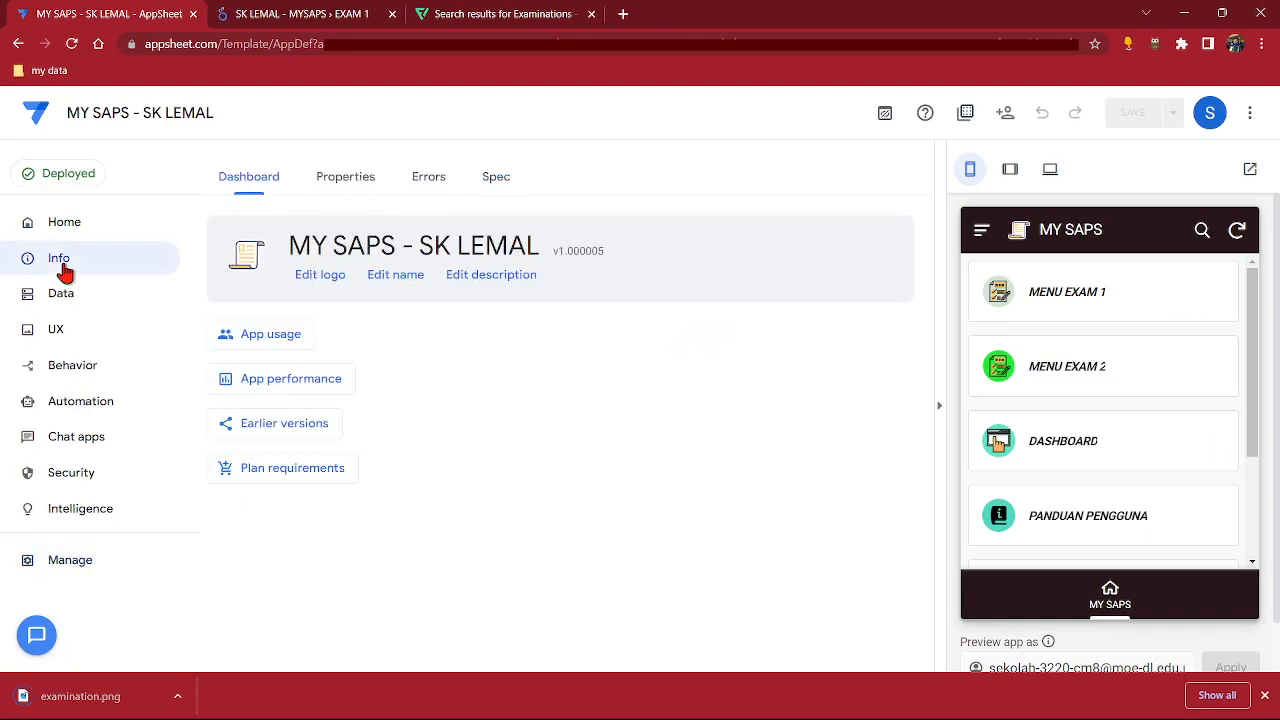
click(622, 14)
click(712, 215)
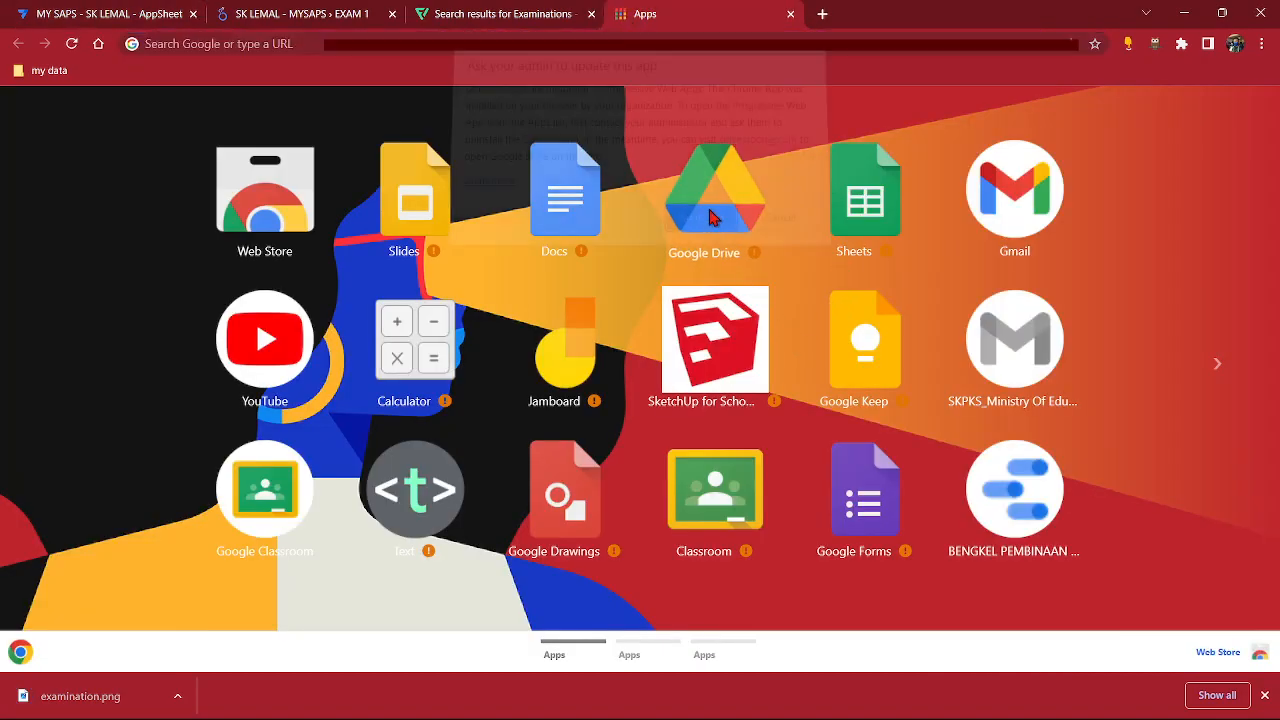
click(708, 228)
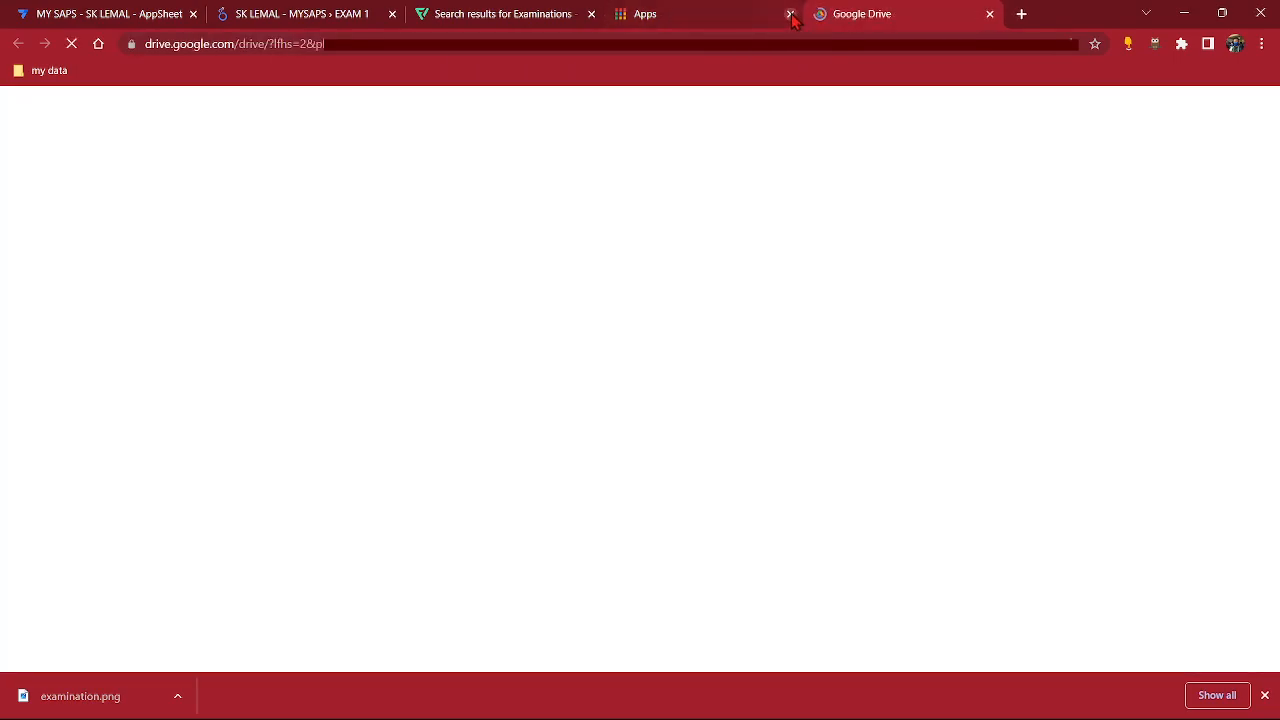
click(790, 14)
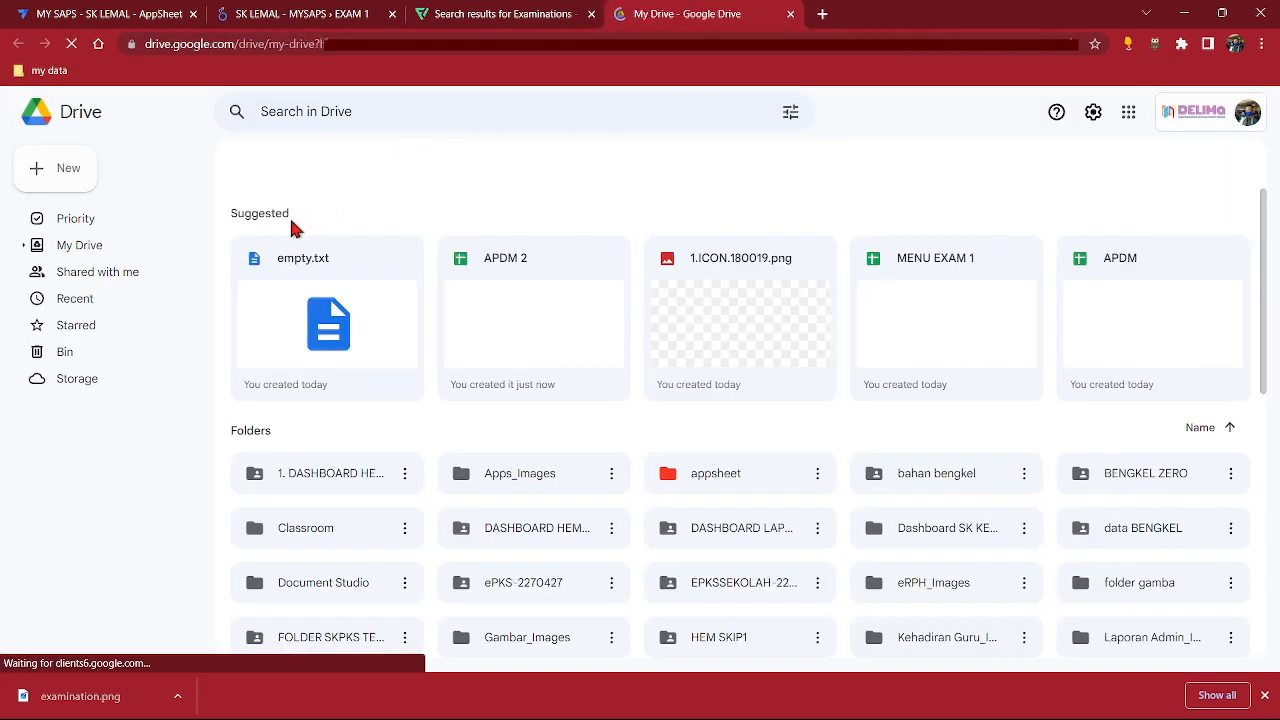
Upload learning.png from the Downloads folder to My Drive.
click(305, 170)
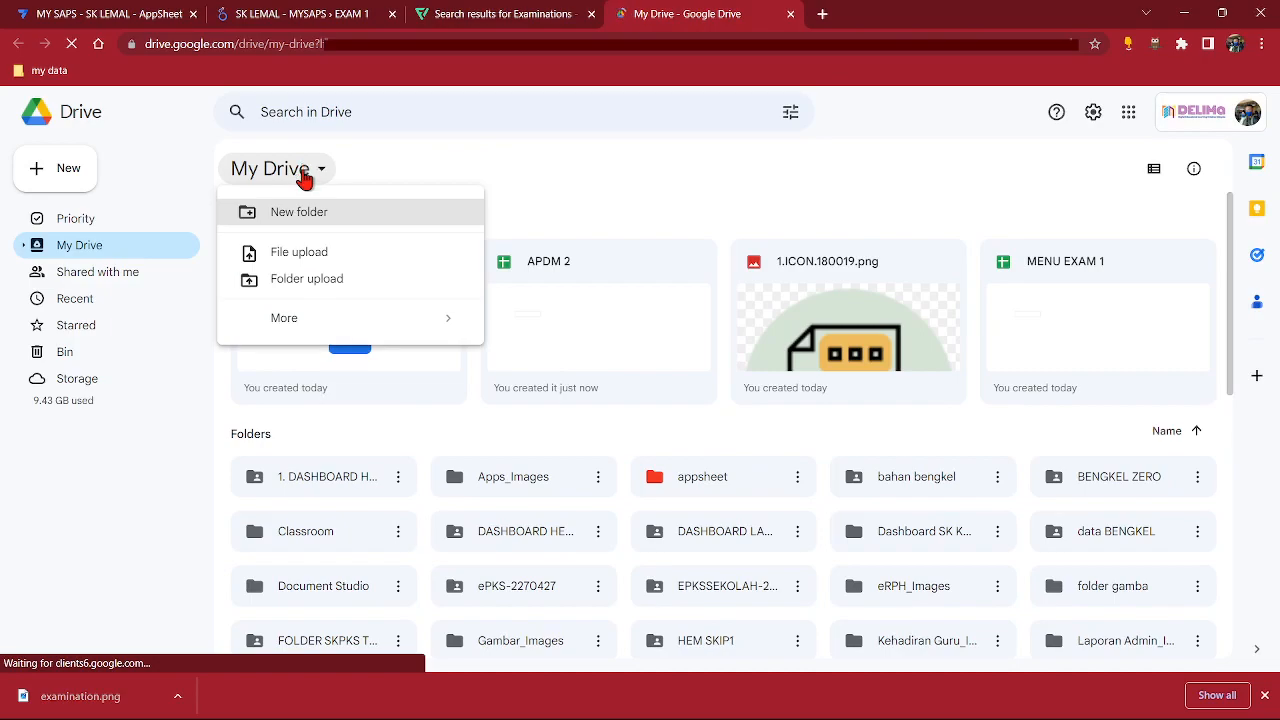
click(302, 252)
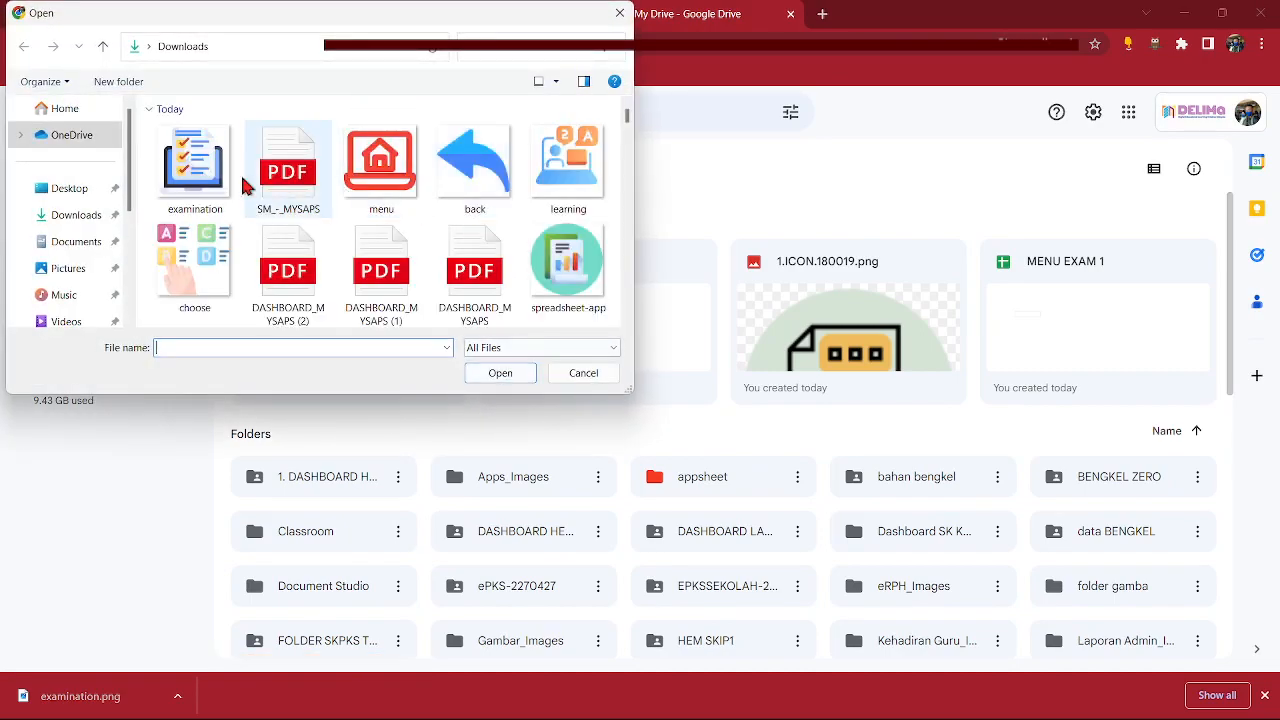
click(83, 216)
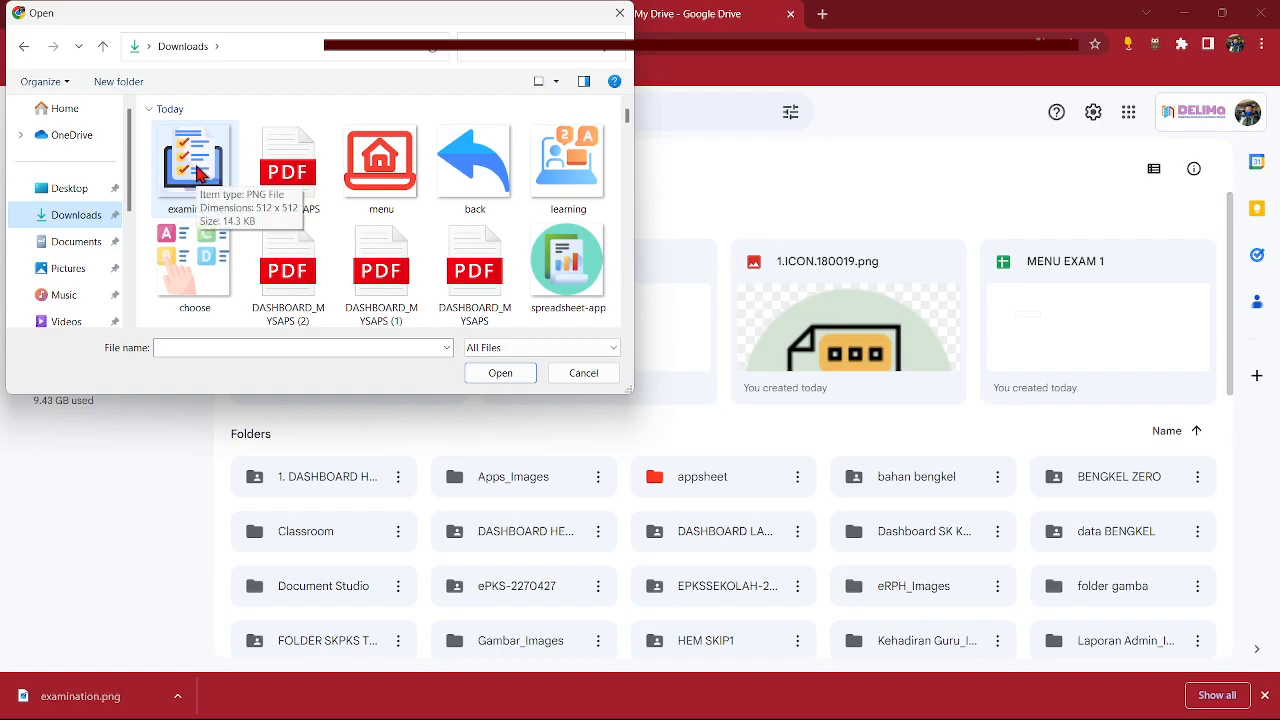
click(197, 173)
click(560, 173)
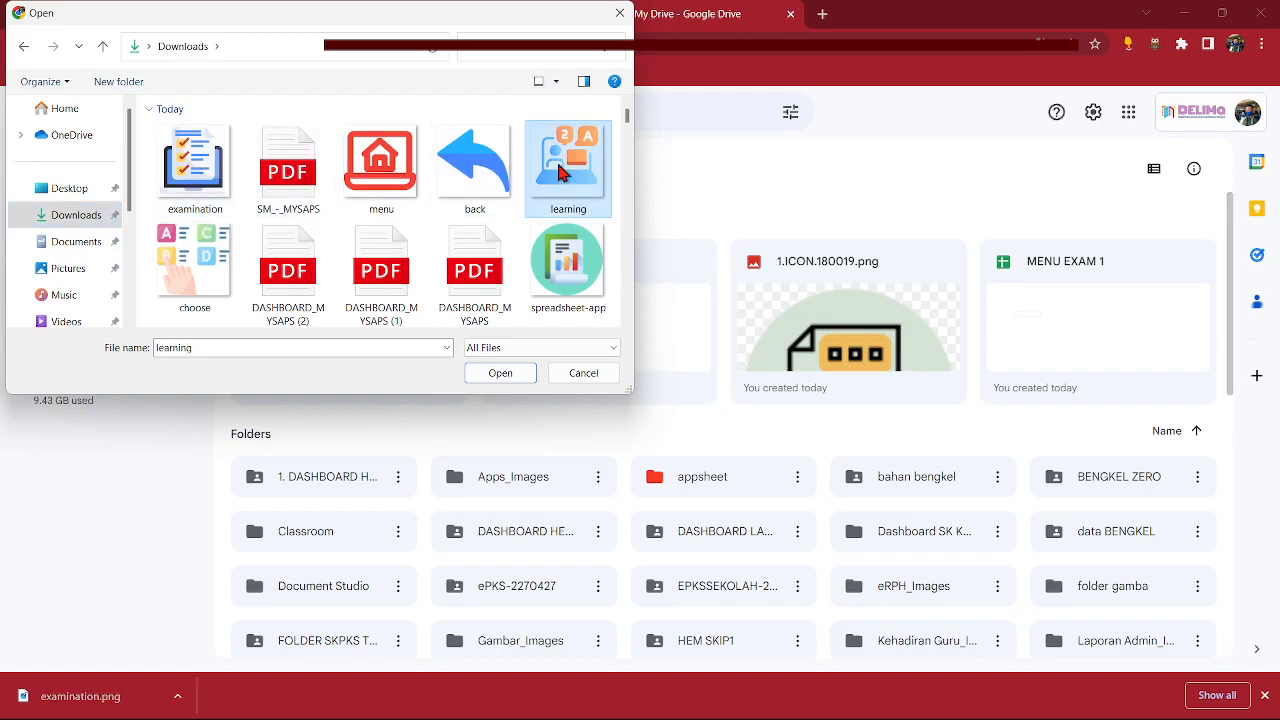
click(513, 373)
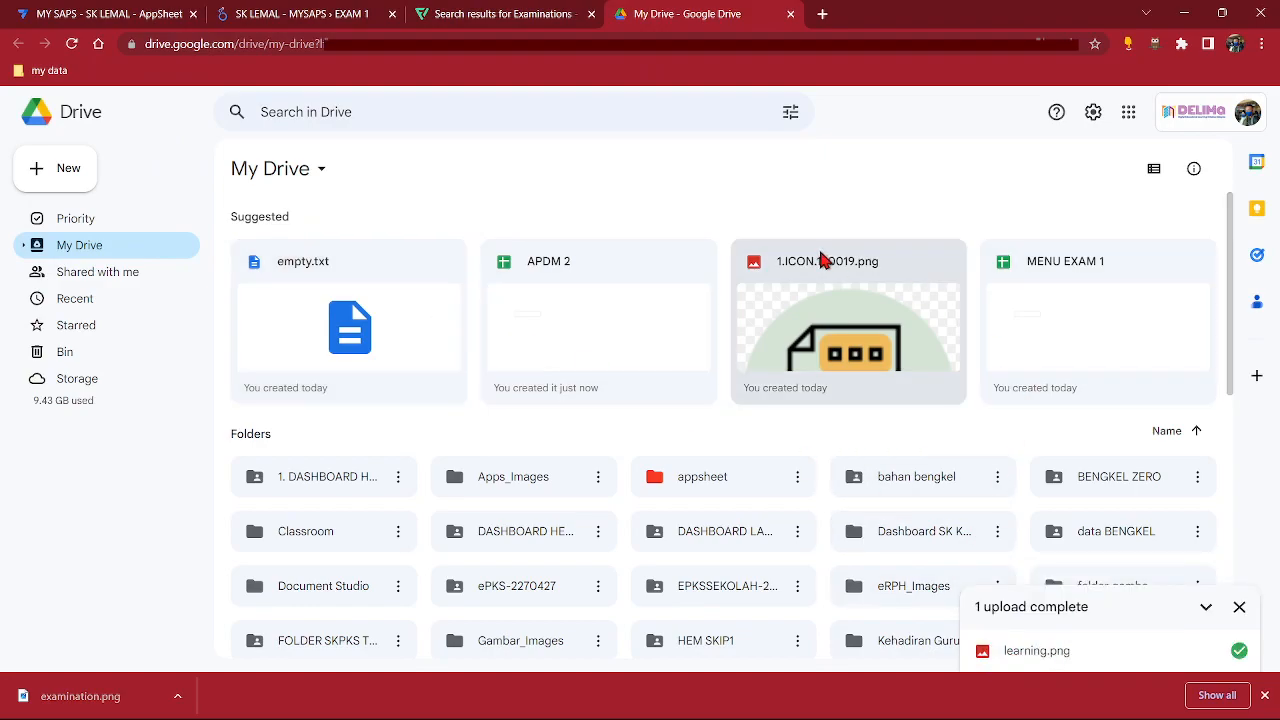
Replace the app logo with the custom learning.png image from Google Drive and save the app.
click(127, 13)
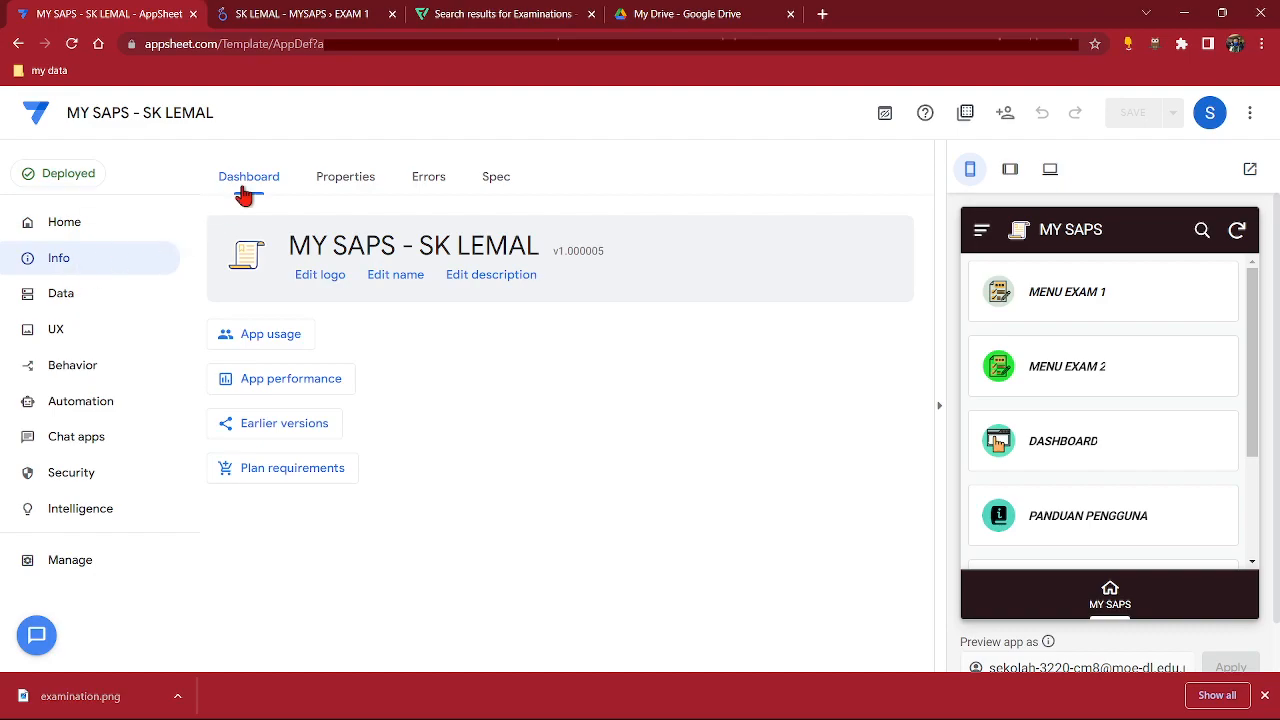
click(303, 276)
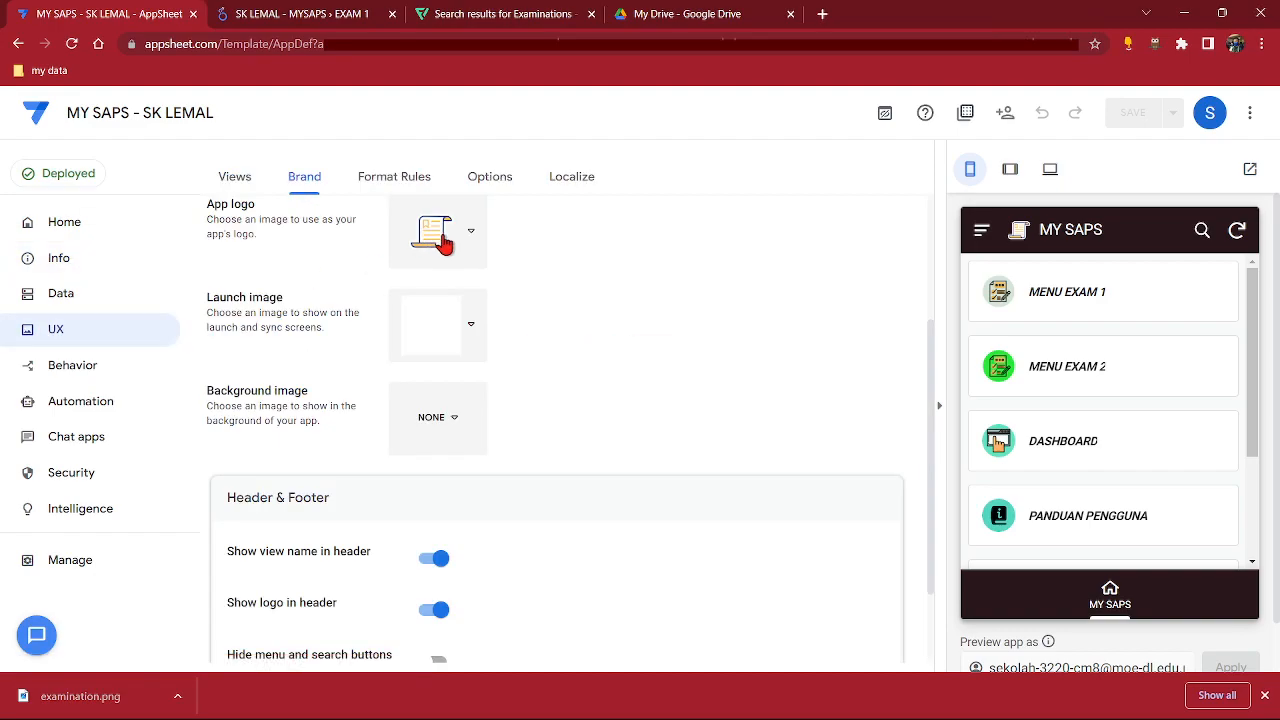
click(447, 250)
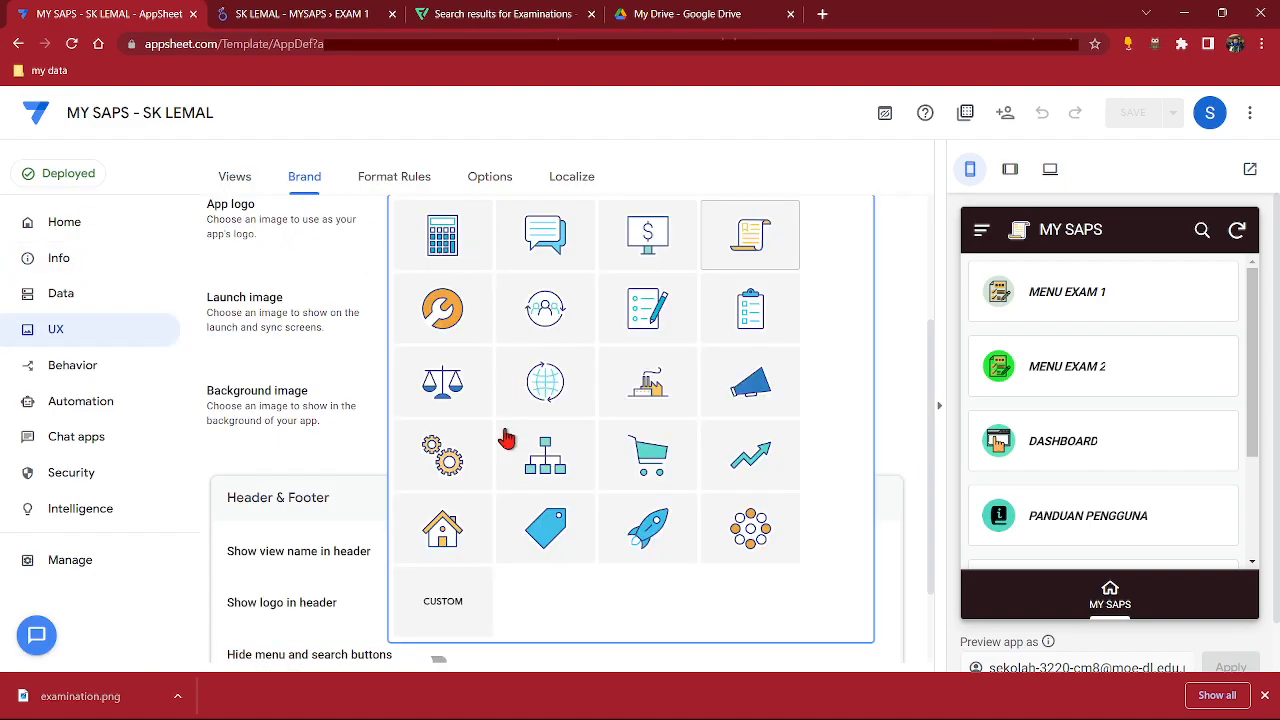
click(440, 603)
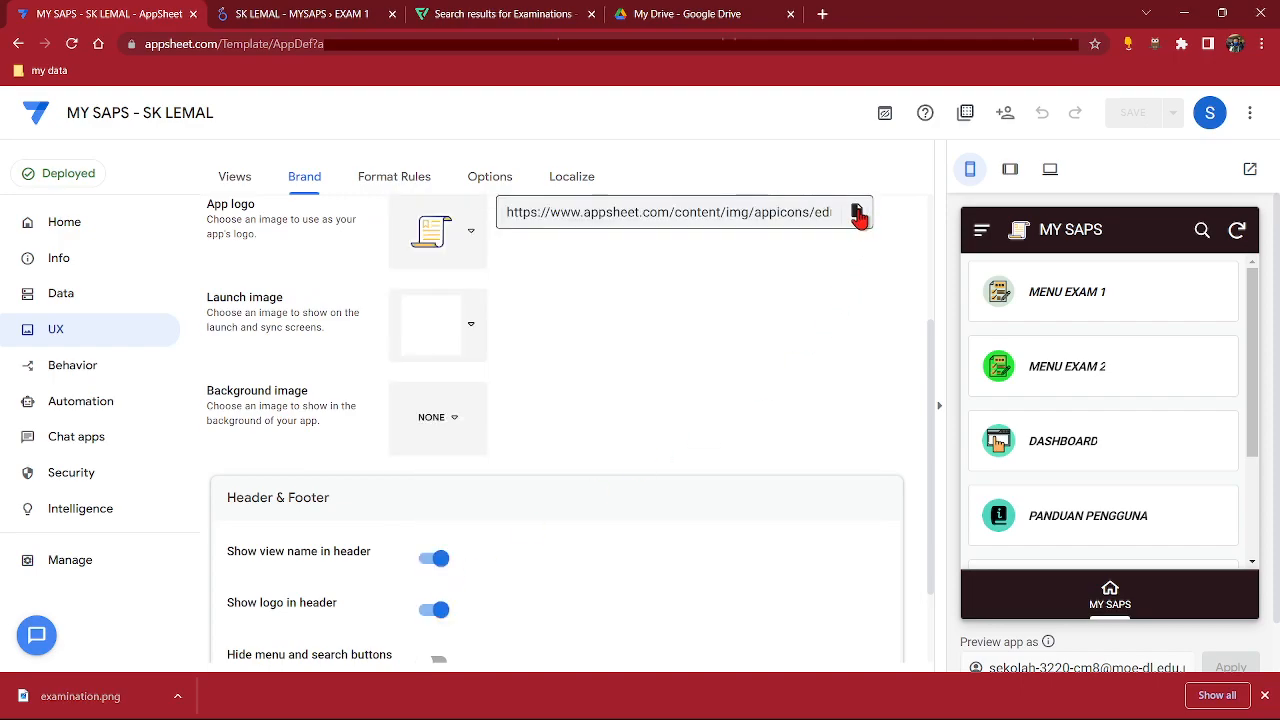
click(858, 216)
click(485, 343)
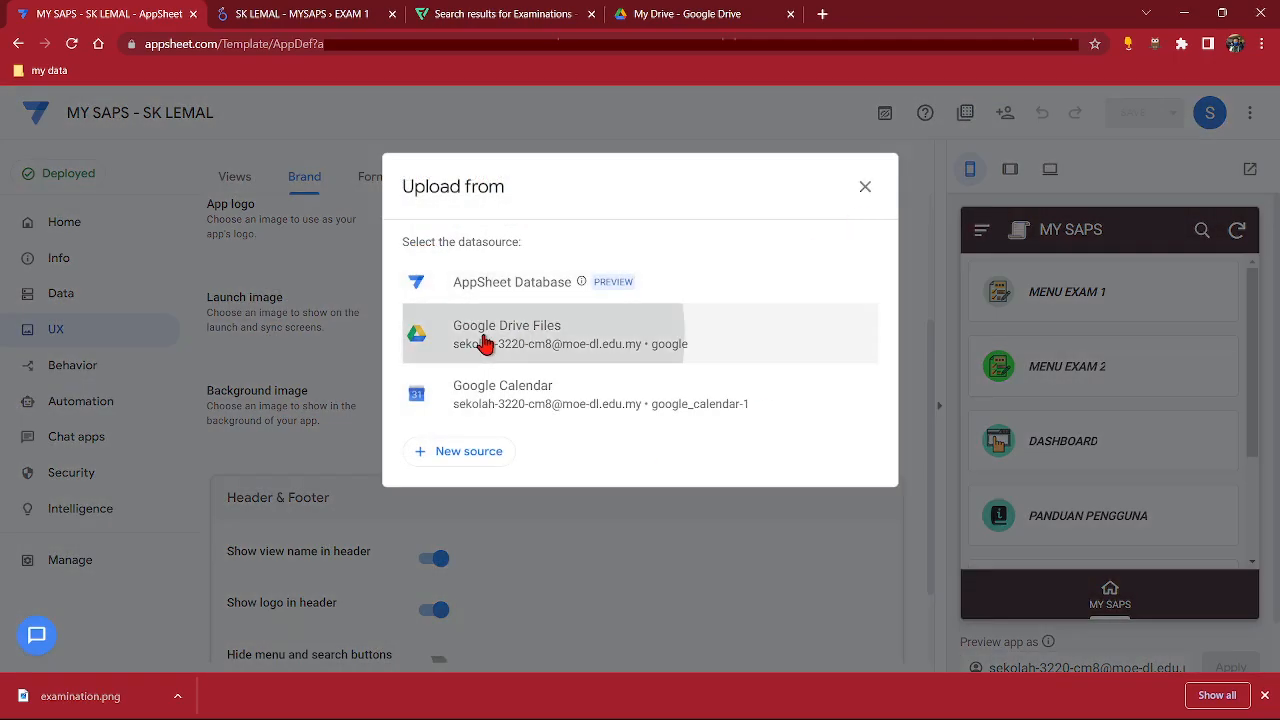
click(353, 245)
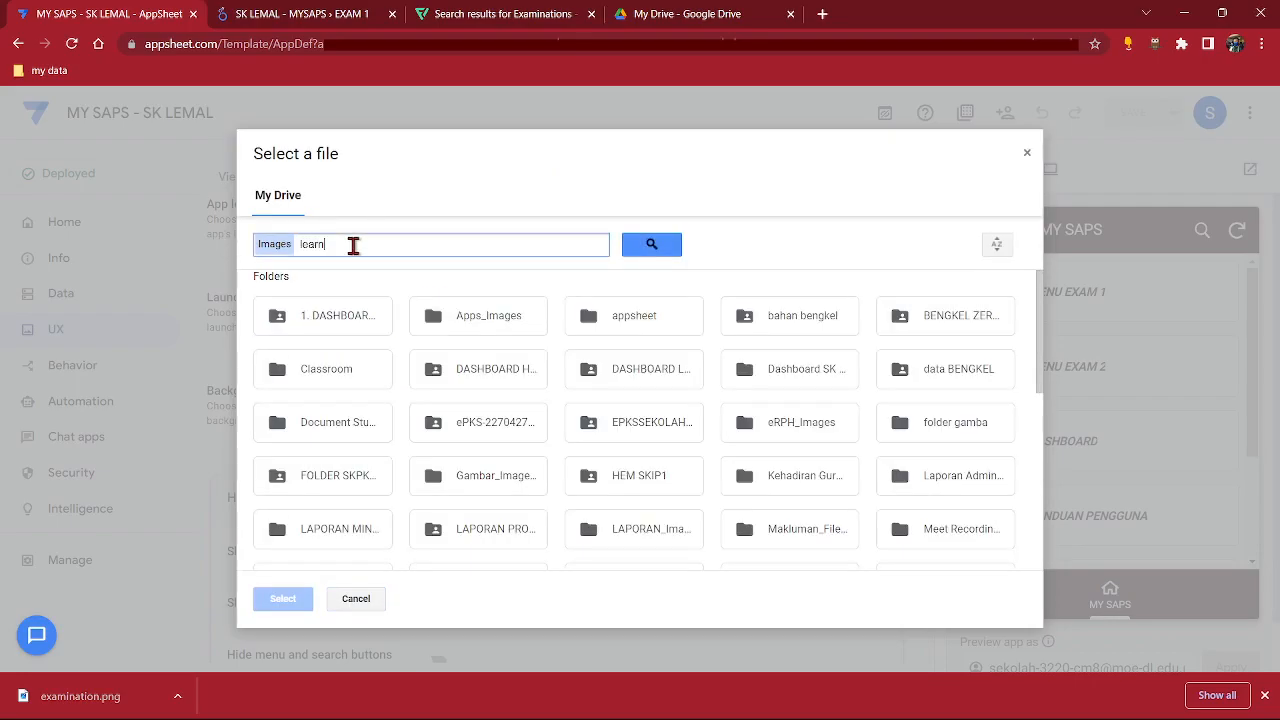
text(learning)
click(651, 244)
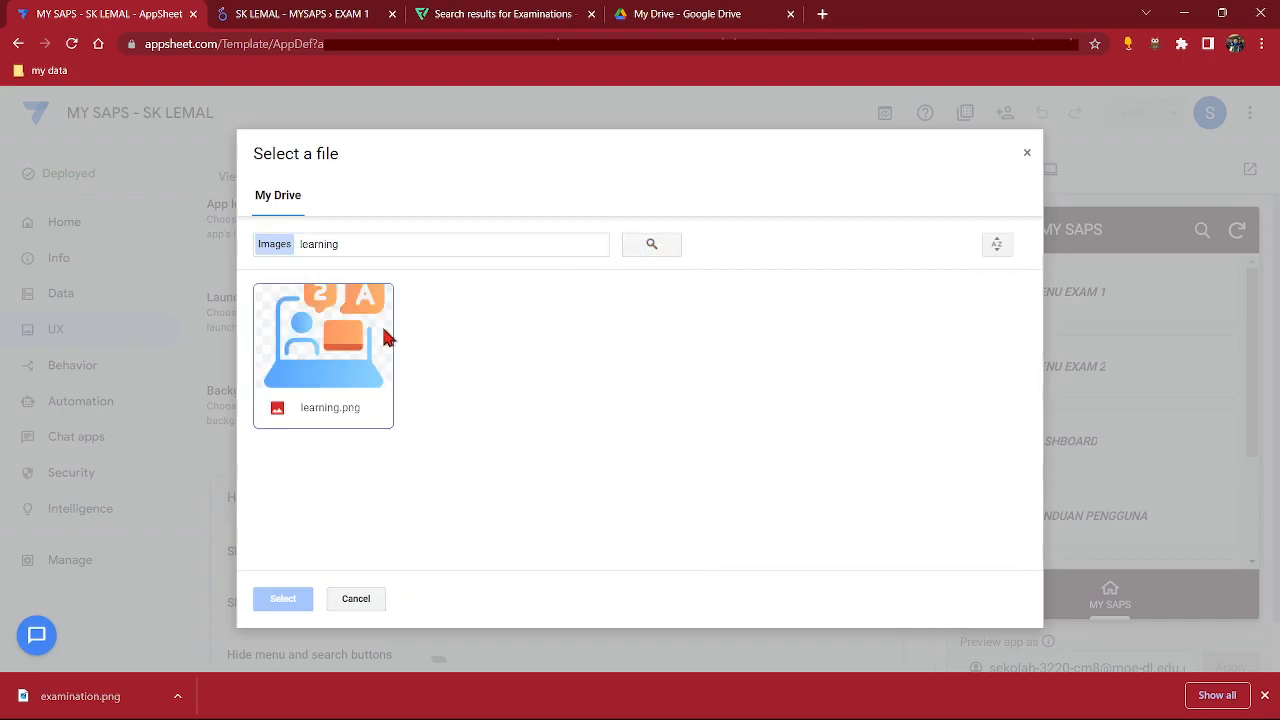
click(318, 345)
click(290, 600)
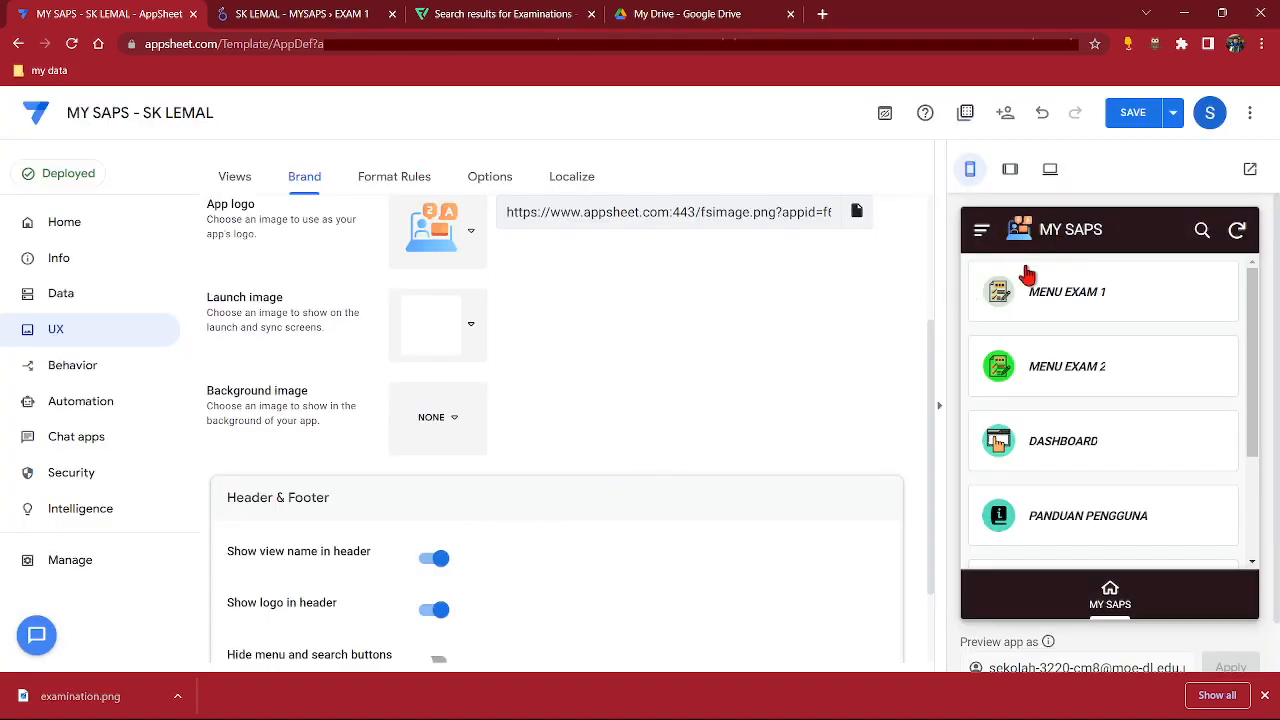
click(1264, 695)
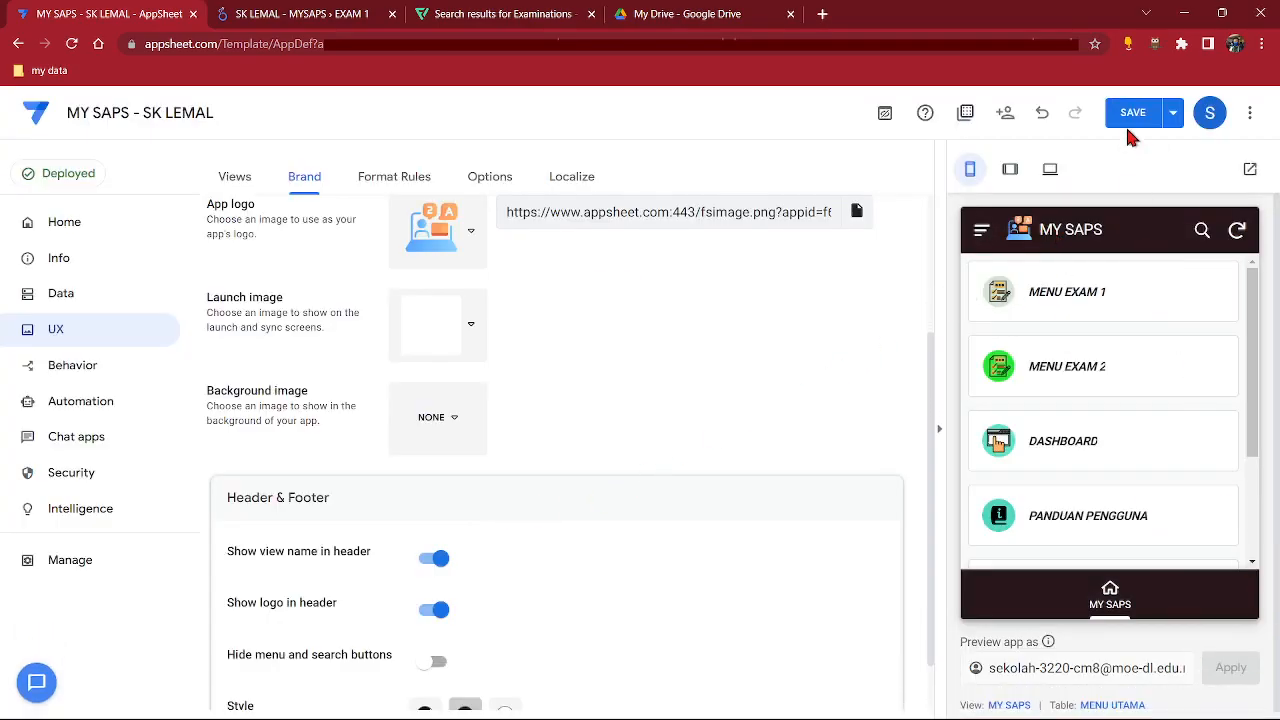
click(1133, 112)
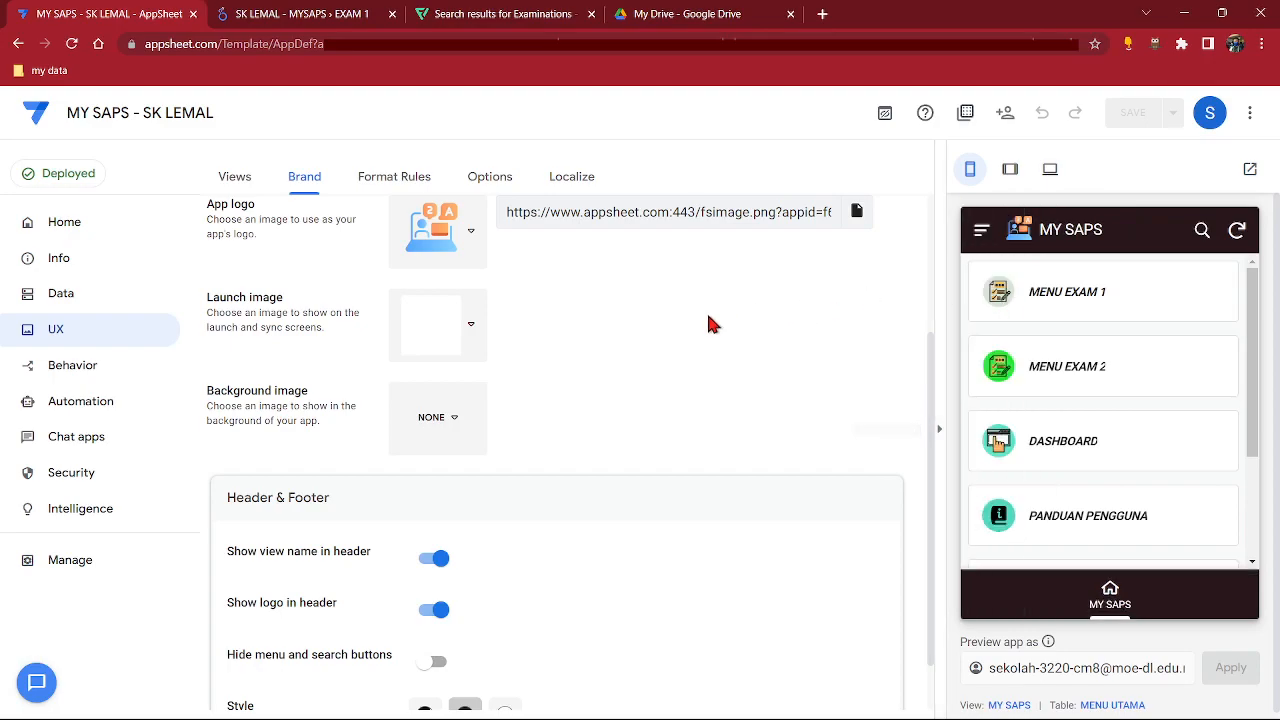
Open the source spreadsheets of the APDM and APDM 2 tables from the app's data tables.
click(322, 17)
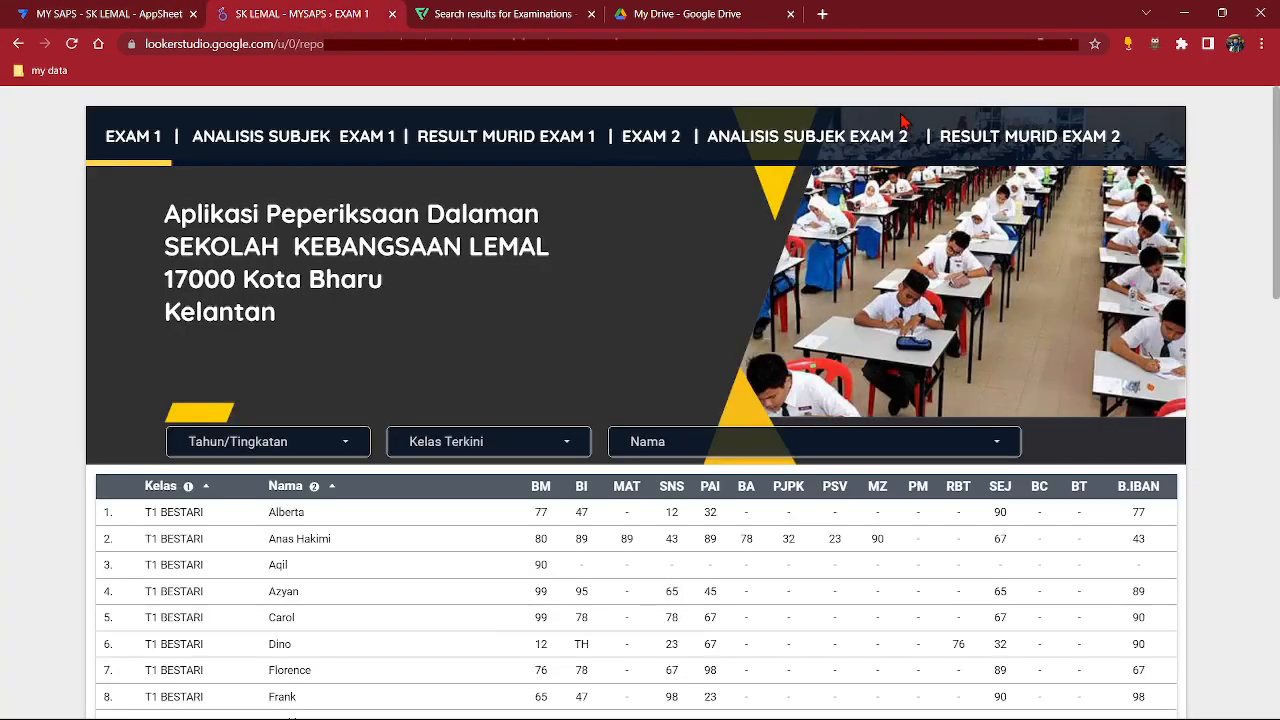
click(139, 12)
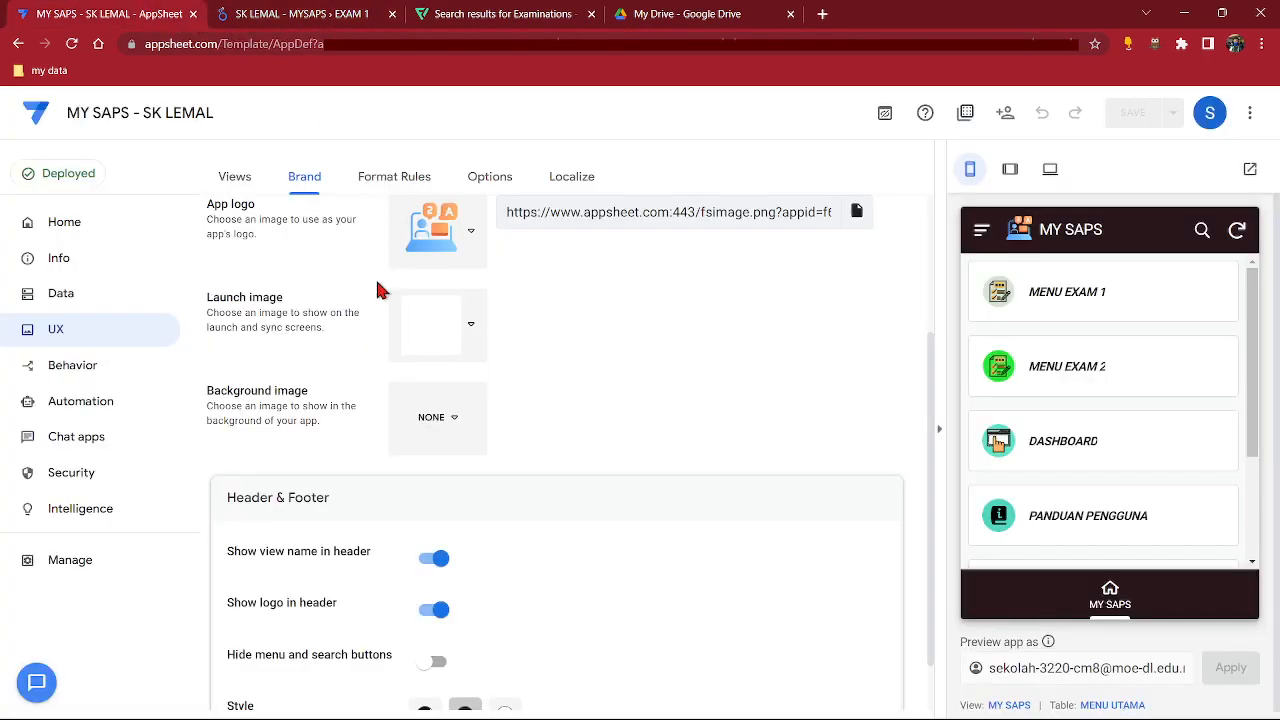
click(80, 298)
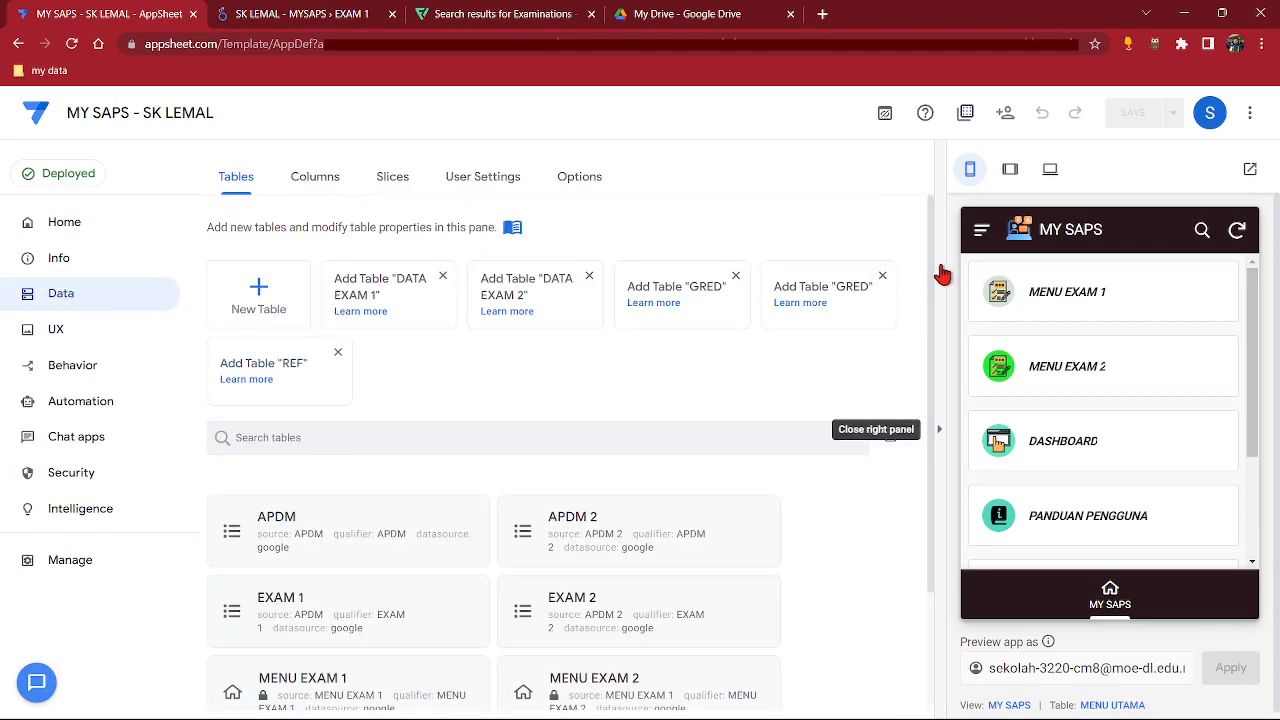
scroll(918, 345, down, 2)
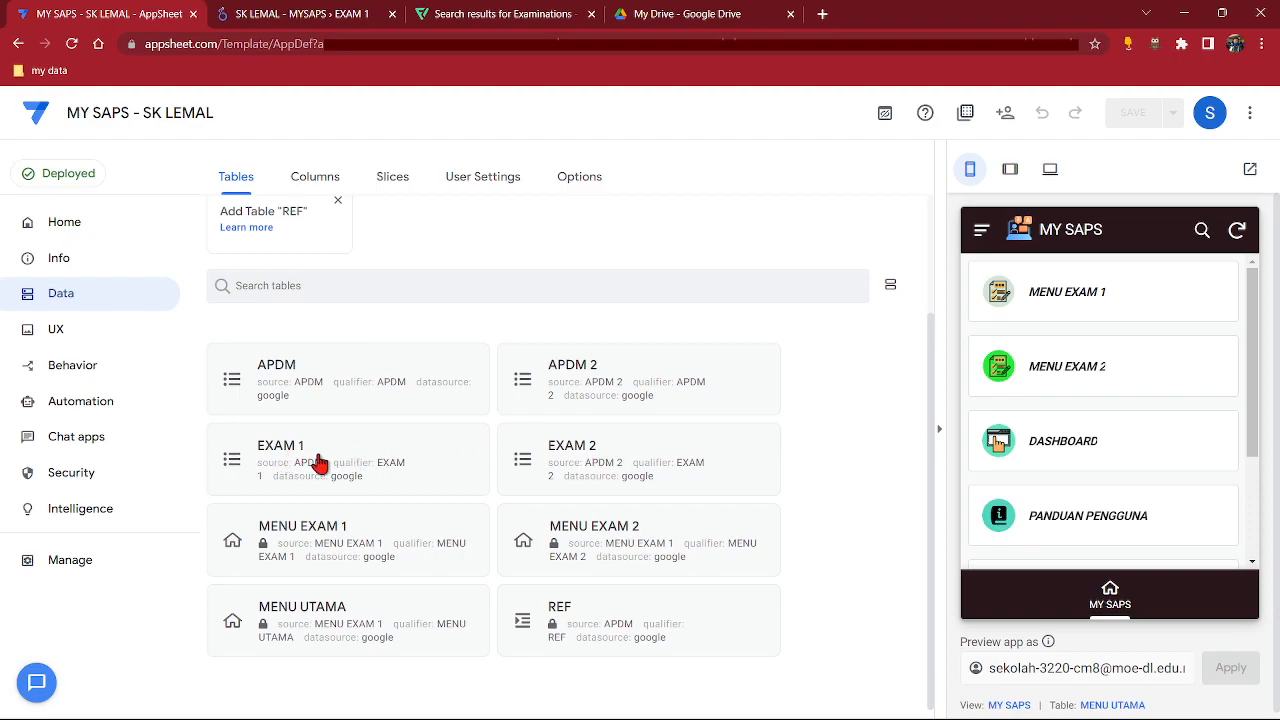
click(347, 367)
click(699, 229)
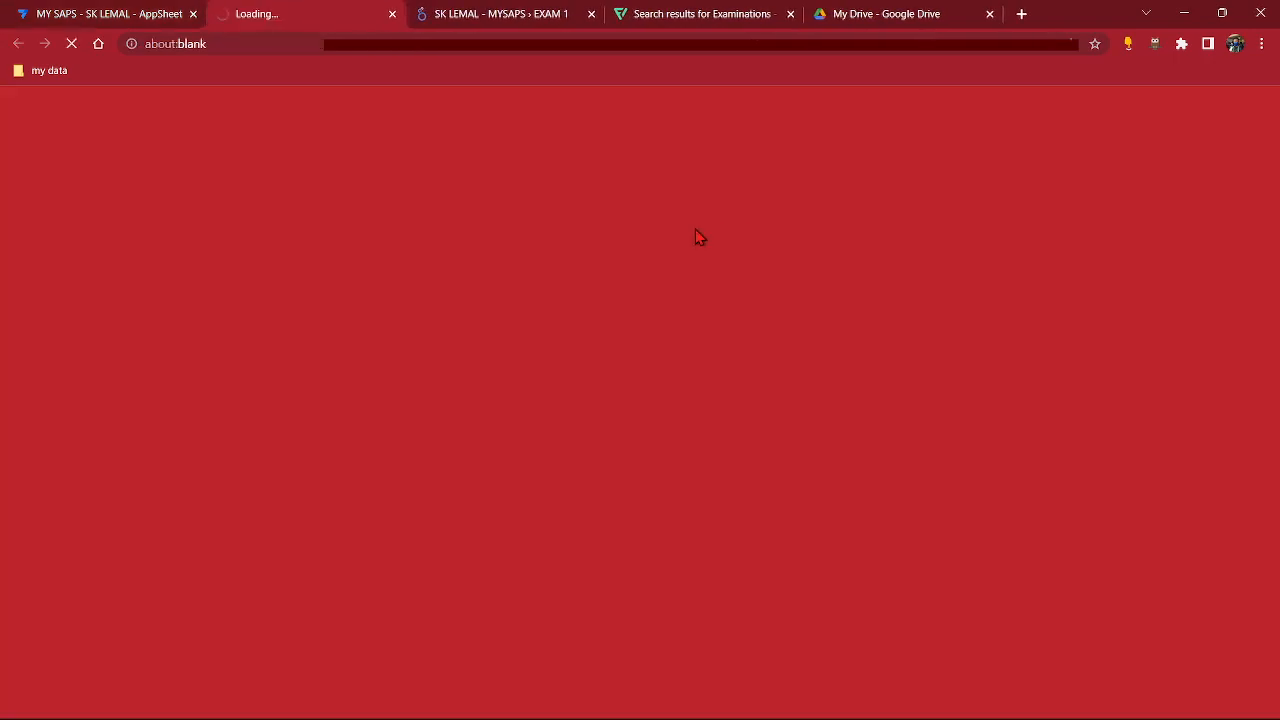
click(141, 18)
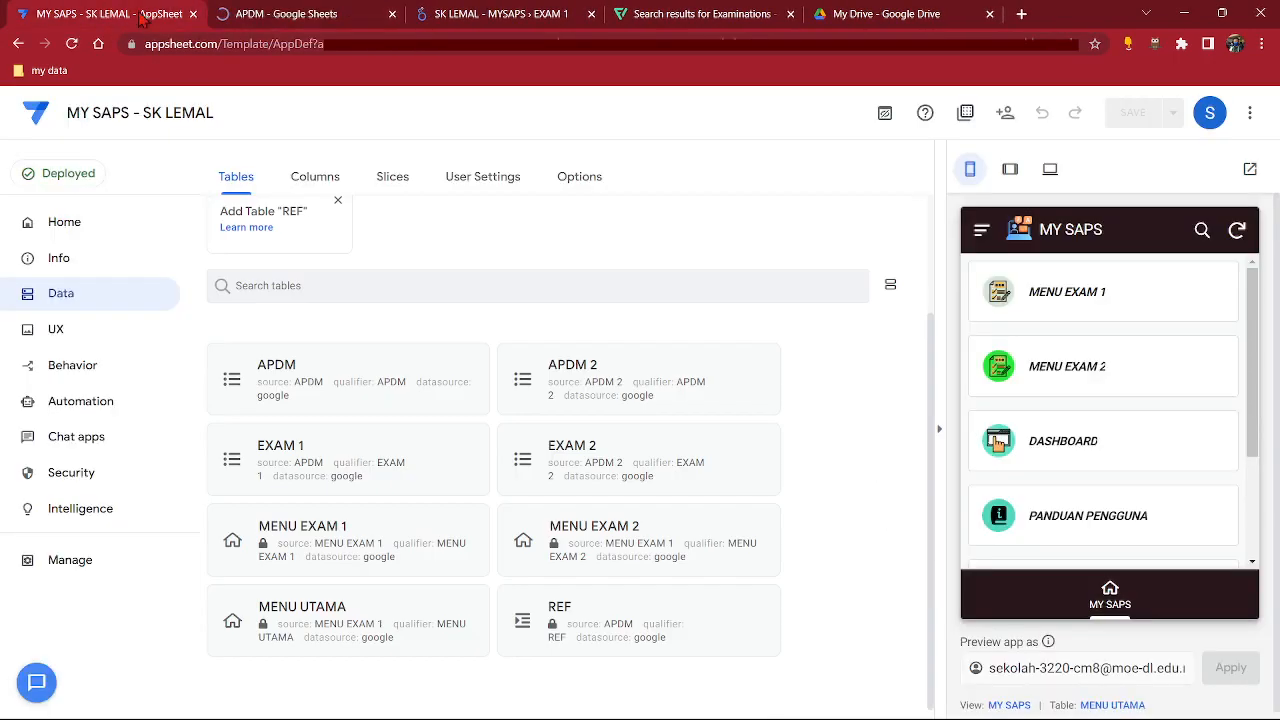
click(582, 385)
click(698, 226)
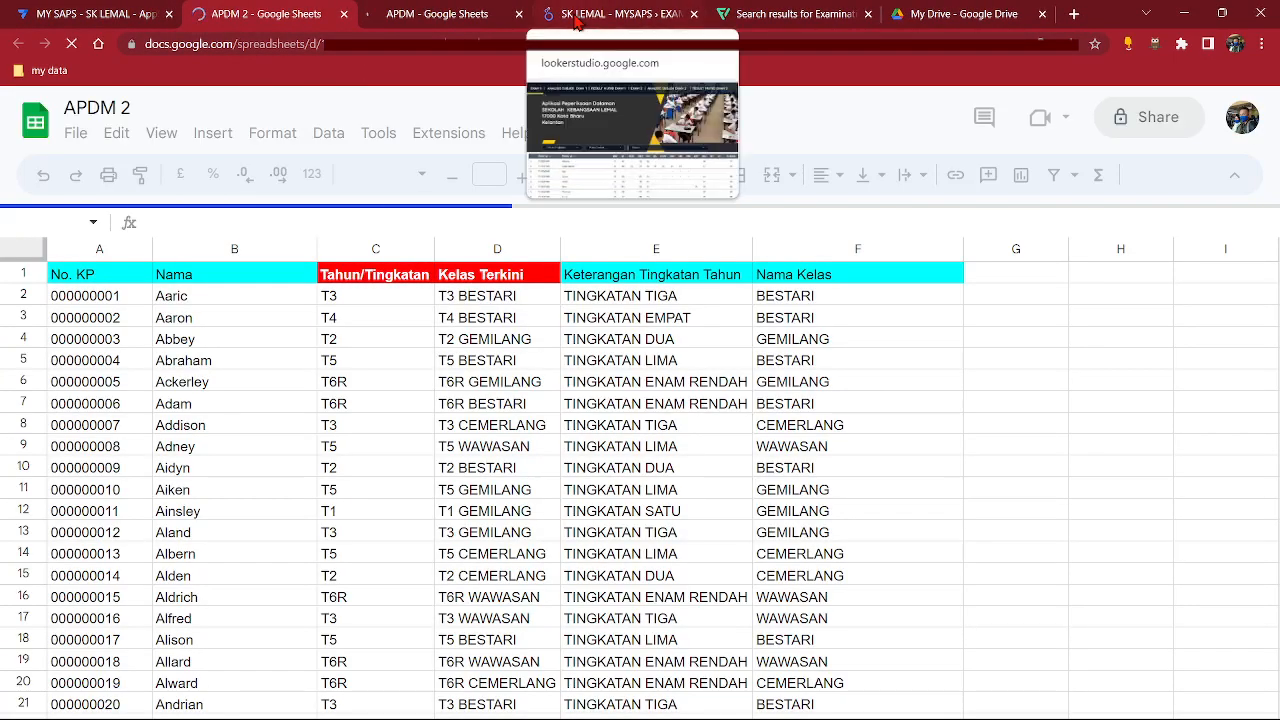
click(432, 18)
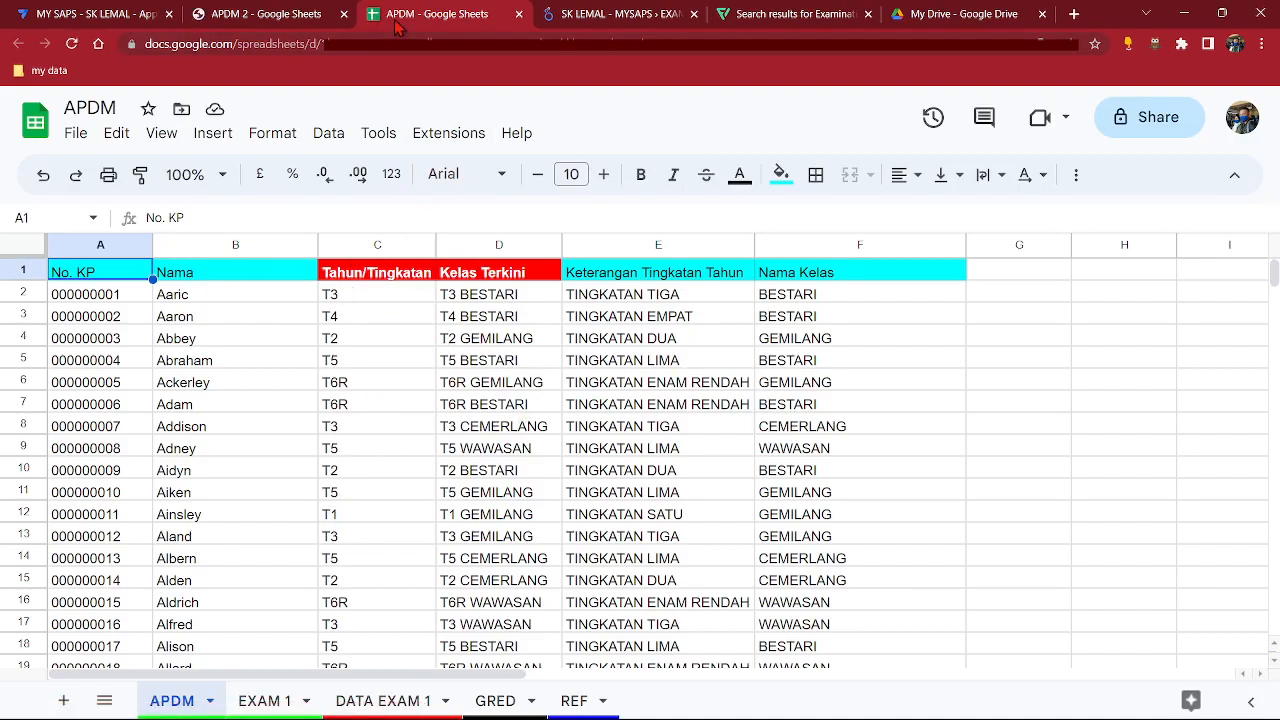
click(277, 18)
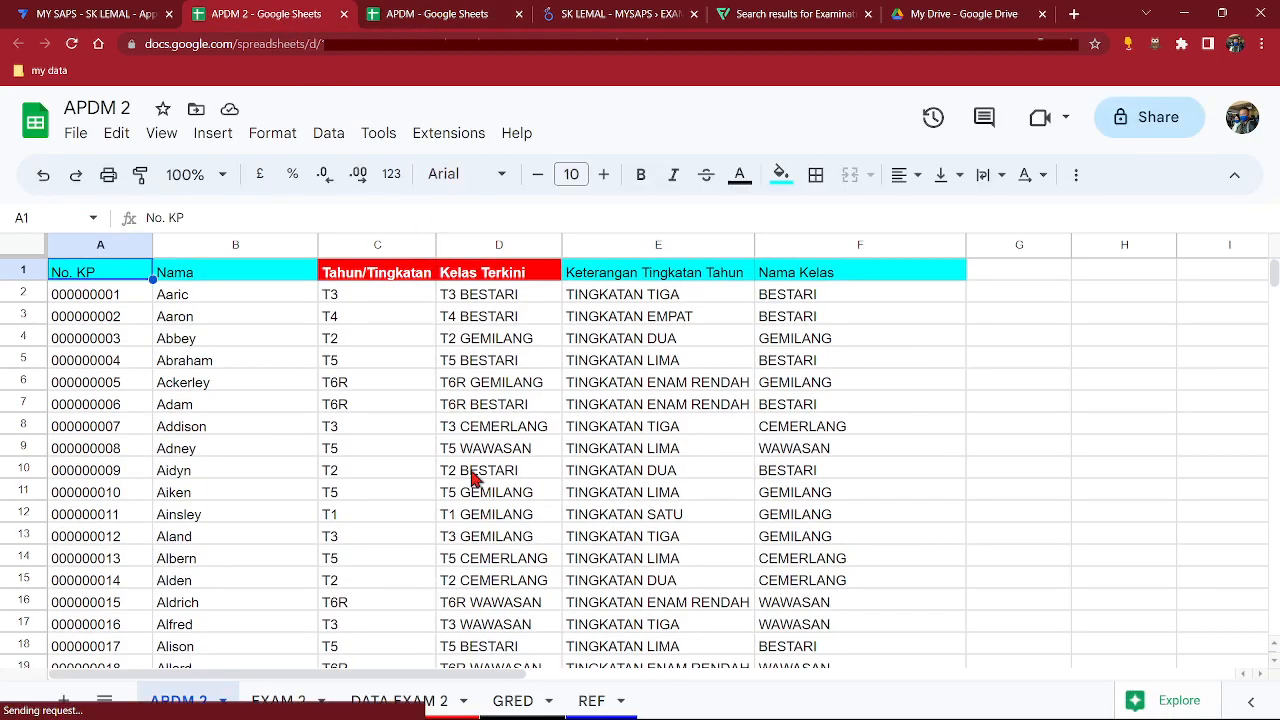
Open the report in edit mode and start editing the MYSAPS V-3 - DATA EXAM 1 data source.
click(614, 22)
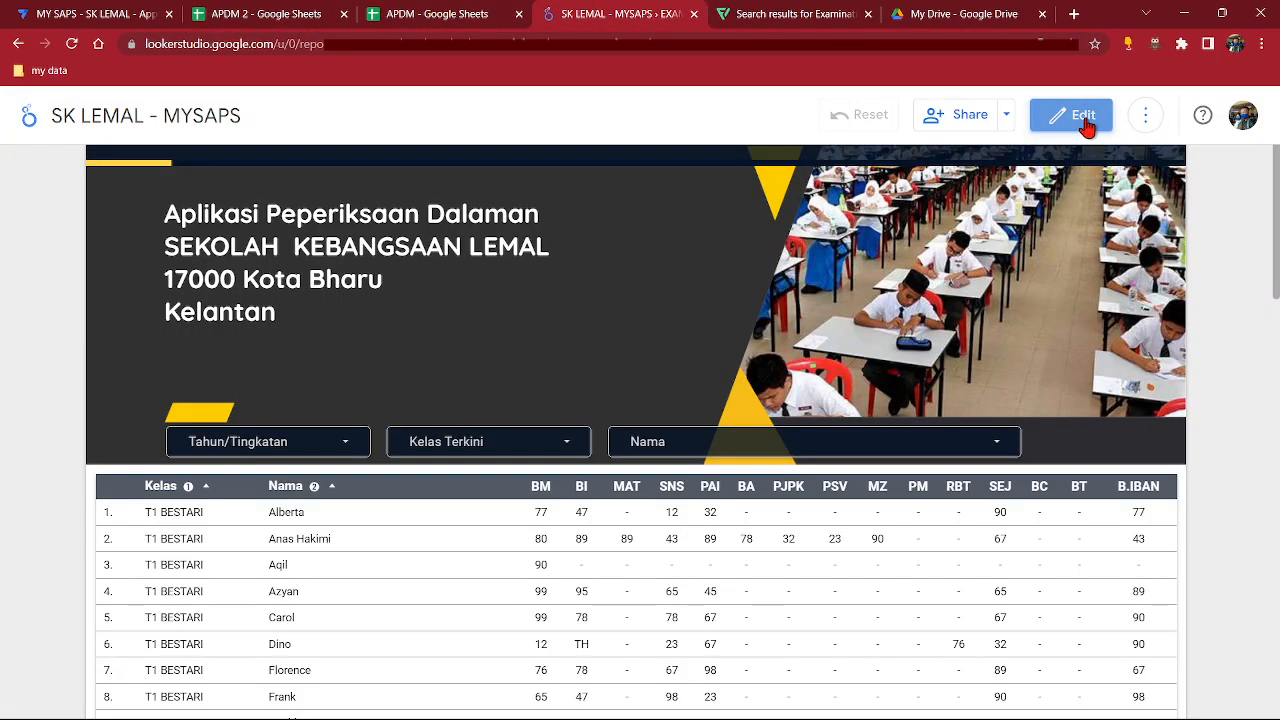
click(1084, 121)
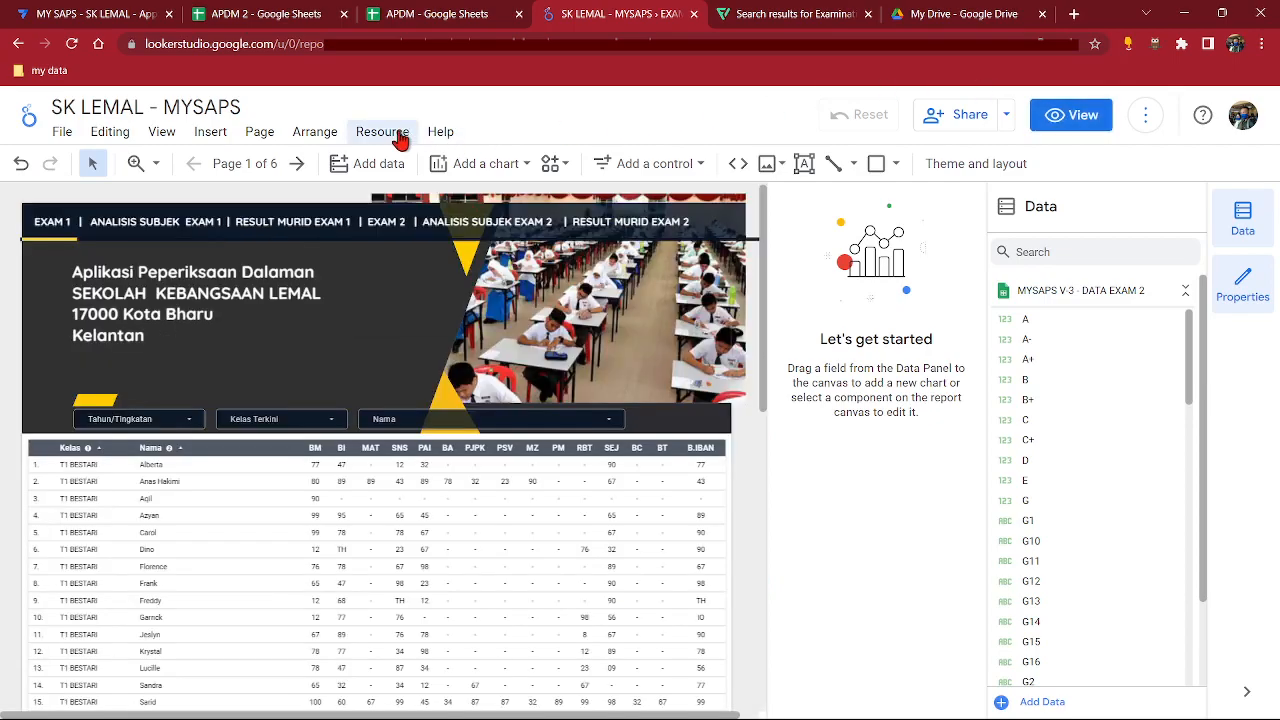
click(400, 140)
click(423, 170)
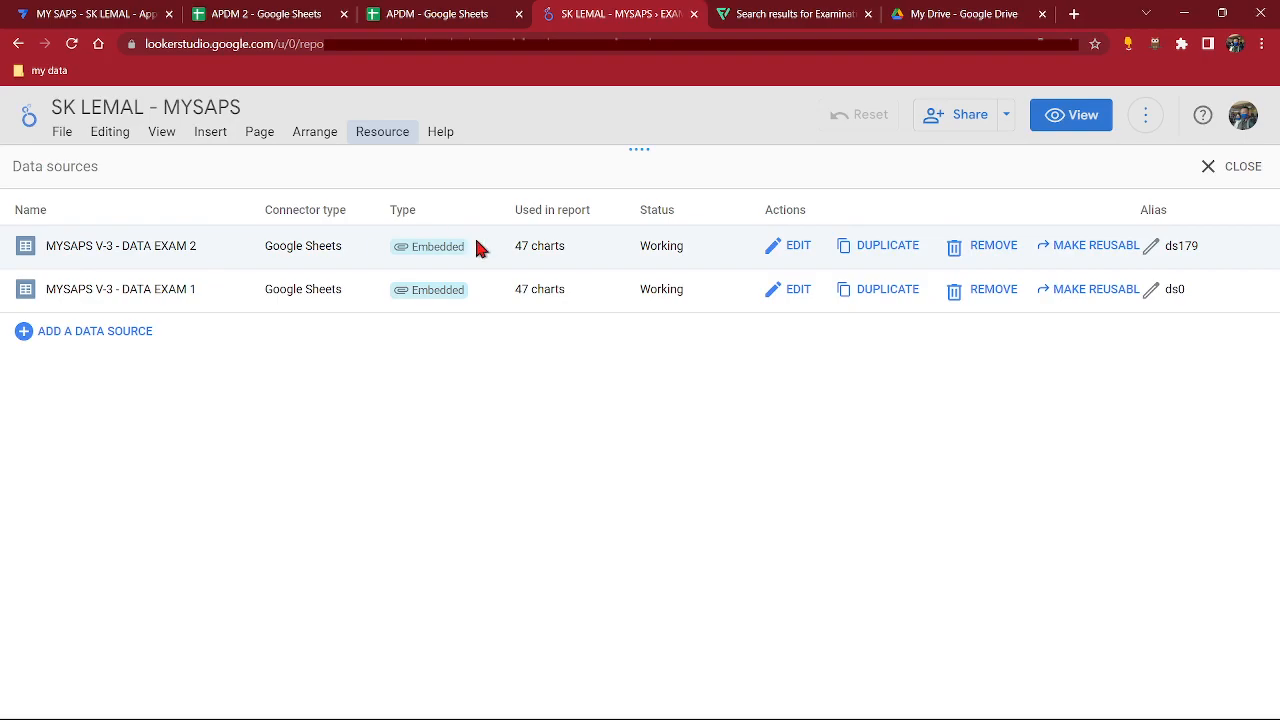
click(786, 289)
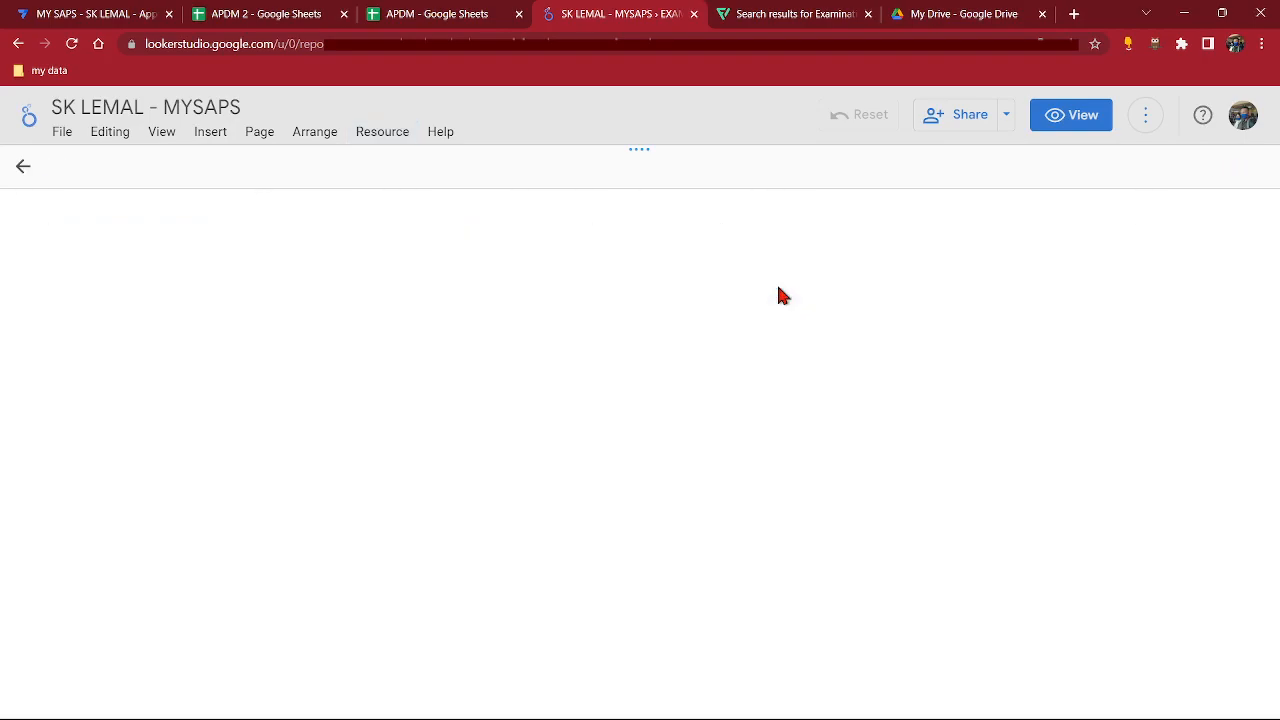
Copy the URL of the APDM spreadsheet.
click(402, 20)
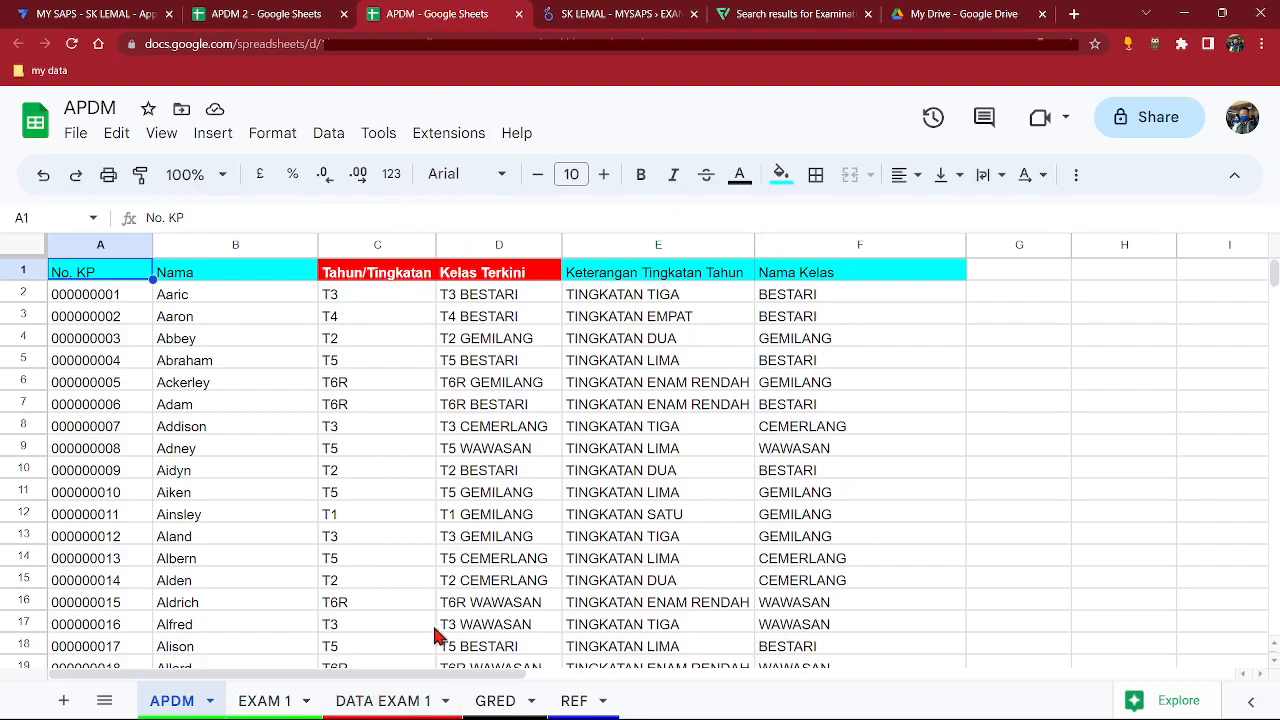
click(735, 46)
right_click(732, 48)
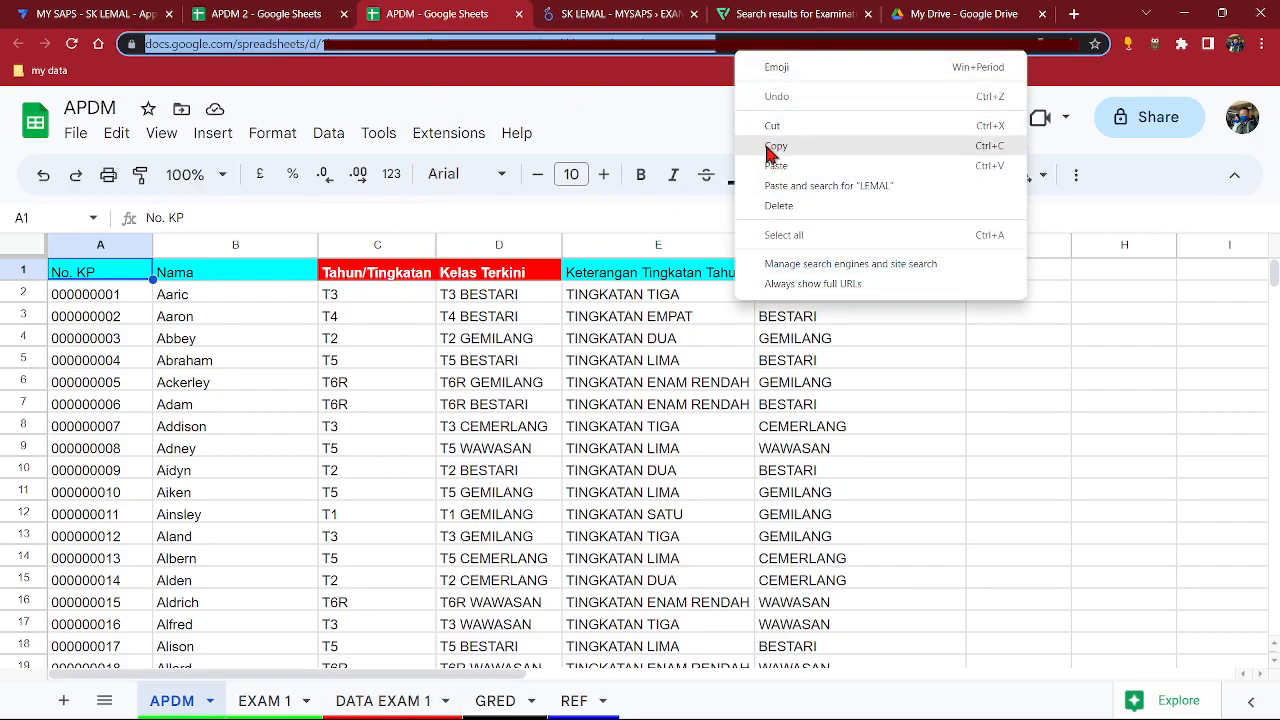
click(766, 148)
Reconnect DATA EXAM 1 to the pasted APDM spreadsheet URL using the DATA EXAM 1 worksheet, apply the changes and finish.
click(606, 12)
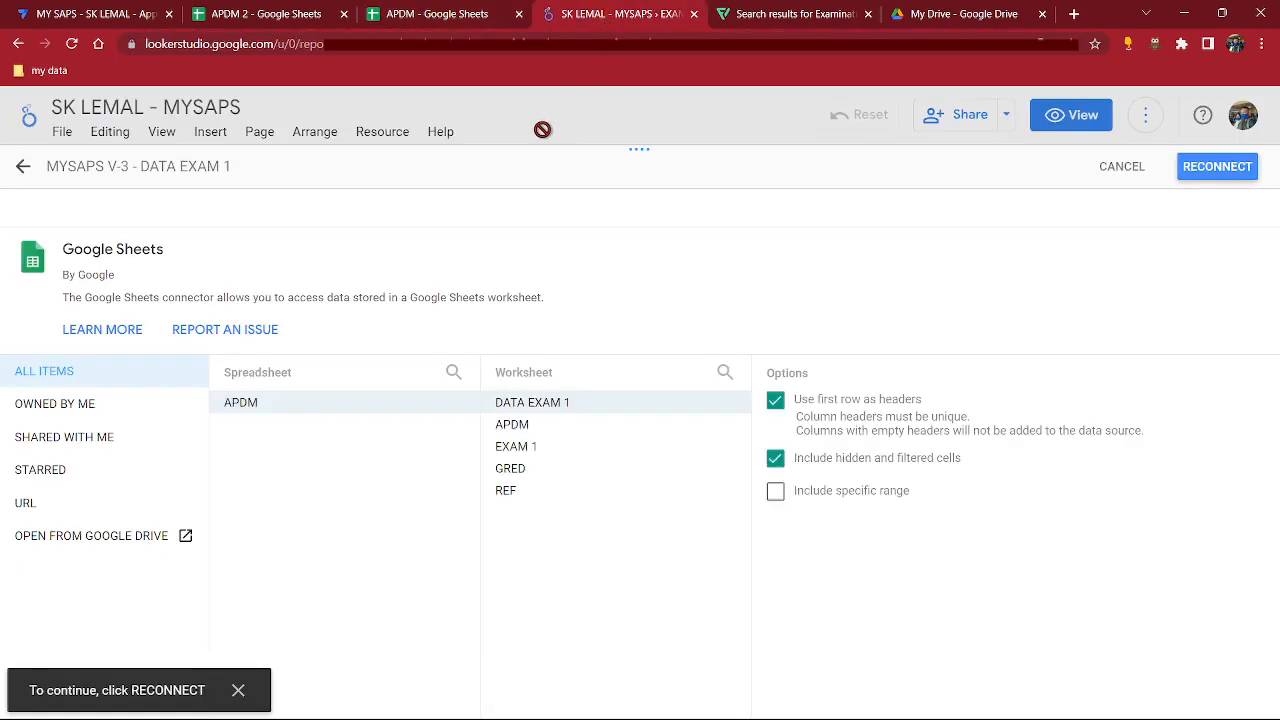
click(49, 505)
click(242, 405)
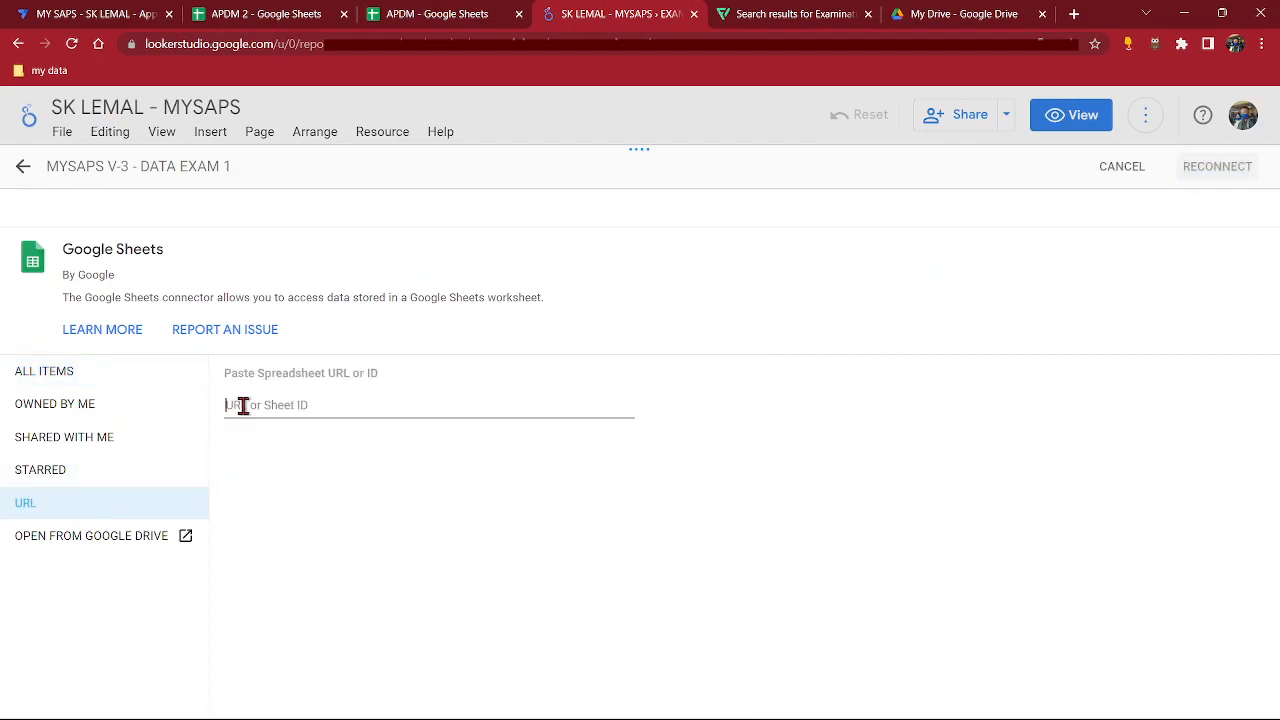
key(ctrl+v)
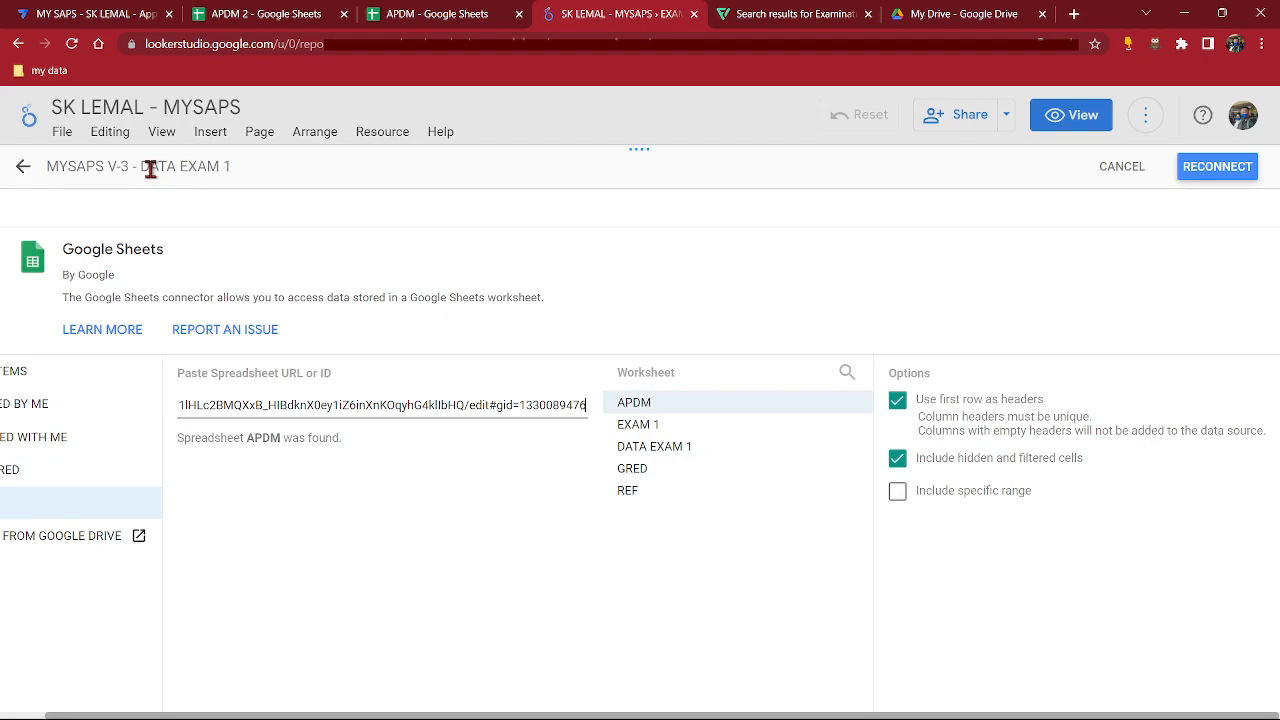
drag(150, 168, 248, 168)
click(770, 452)
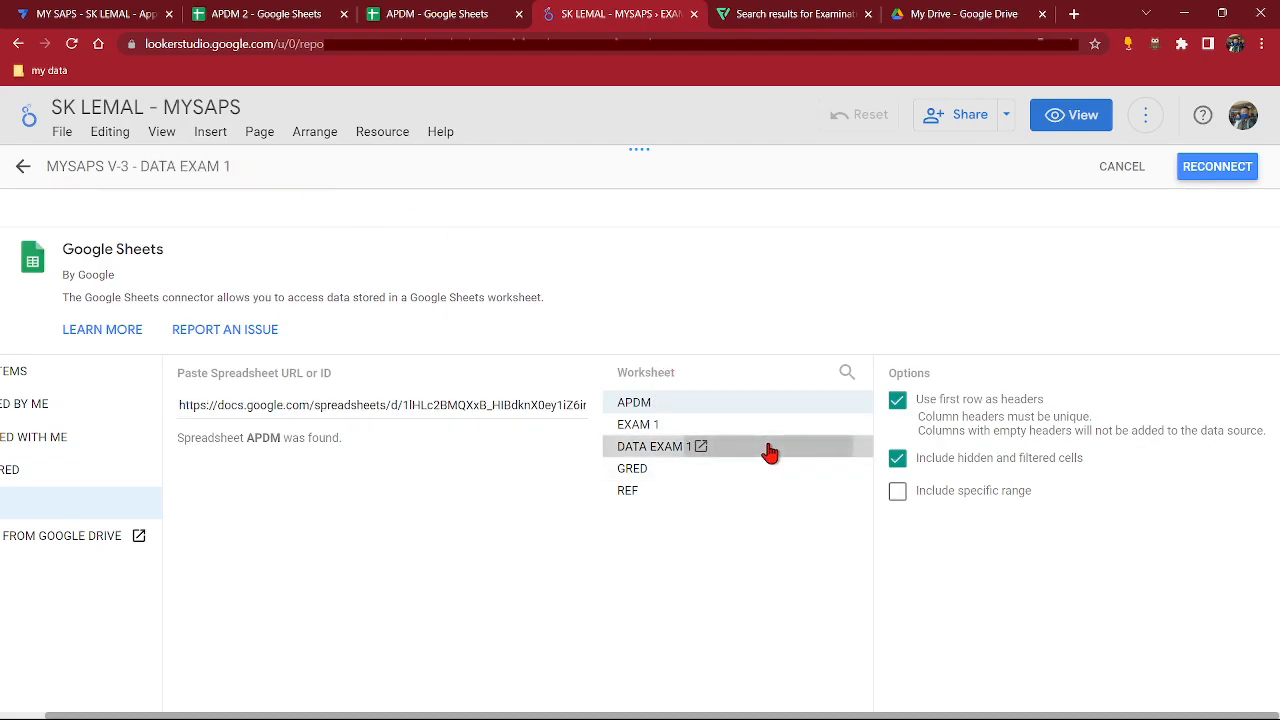
click(1208, 172)
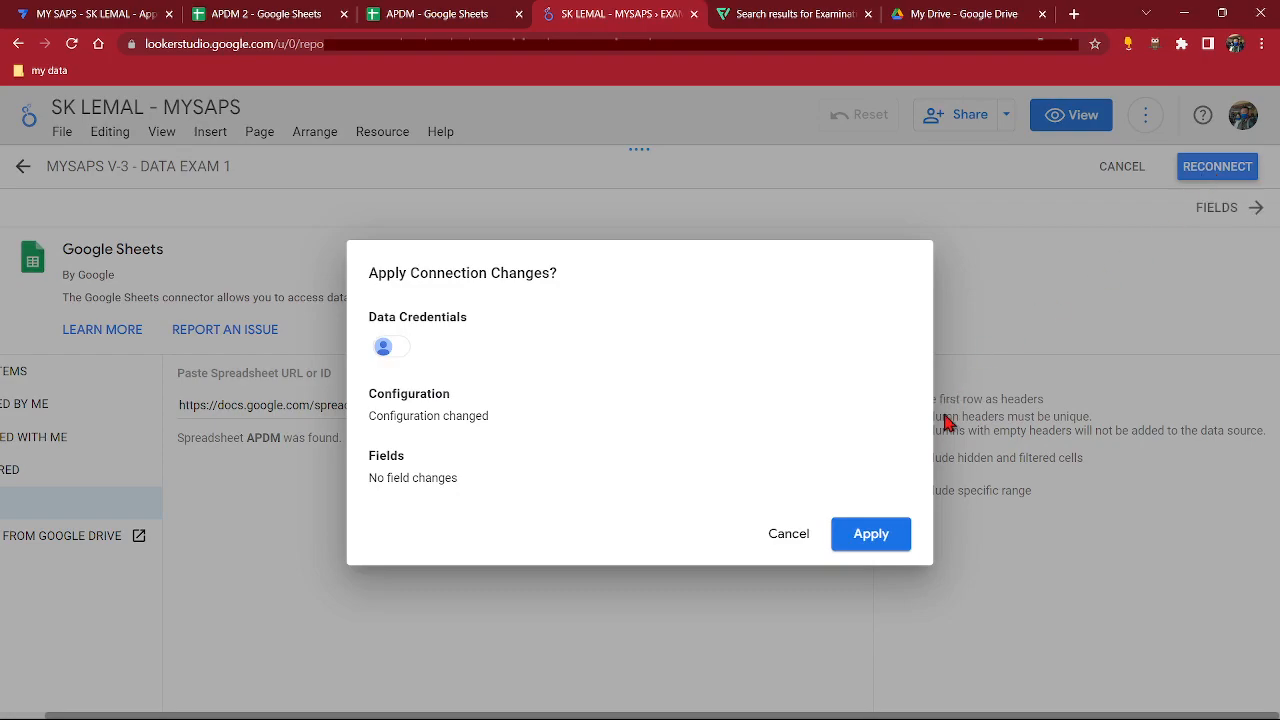
click(872, 536)
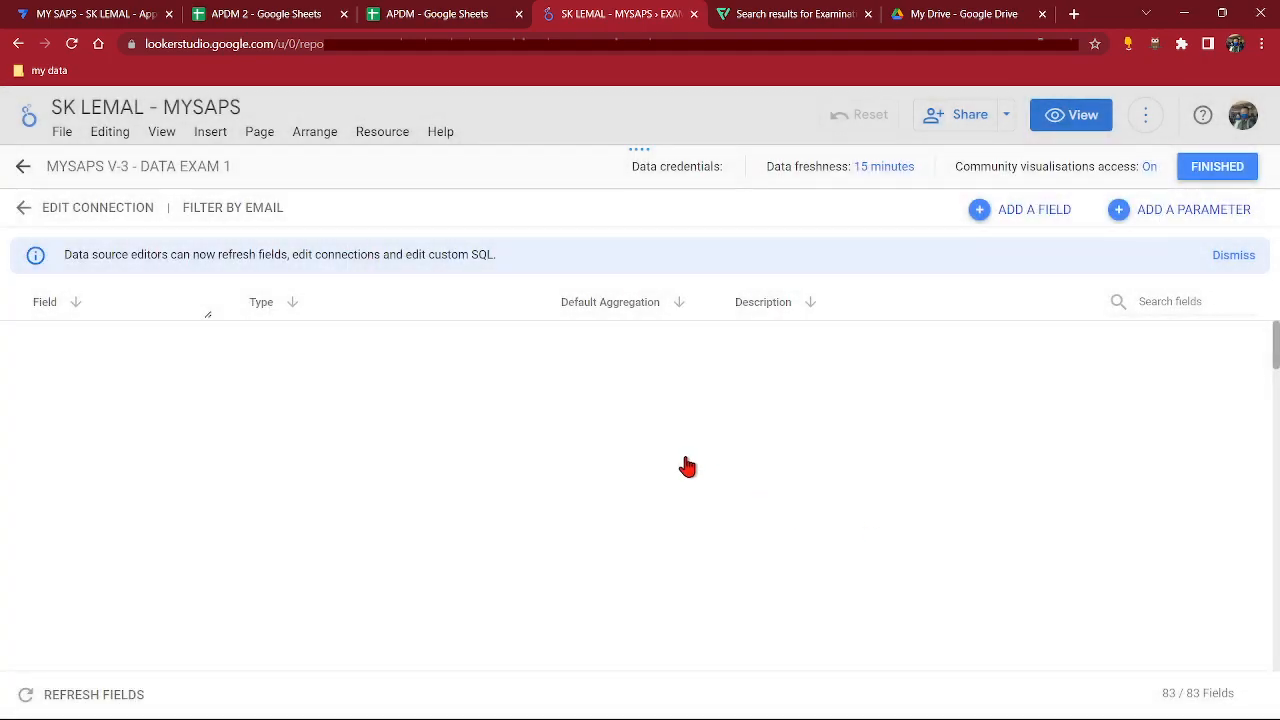
scroll(517, 449, down, 20)
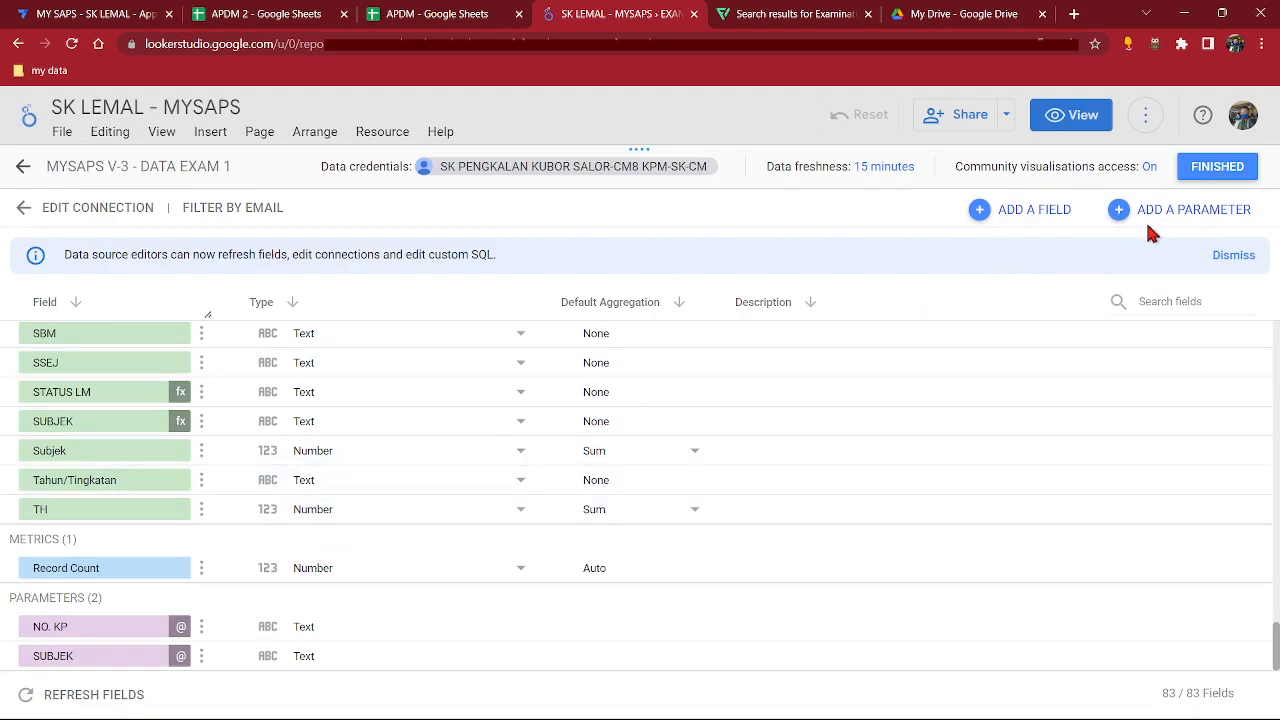
click(1210, 176)
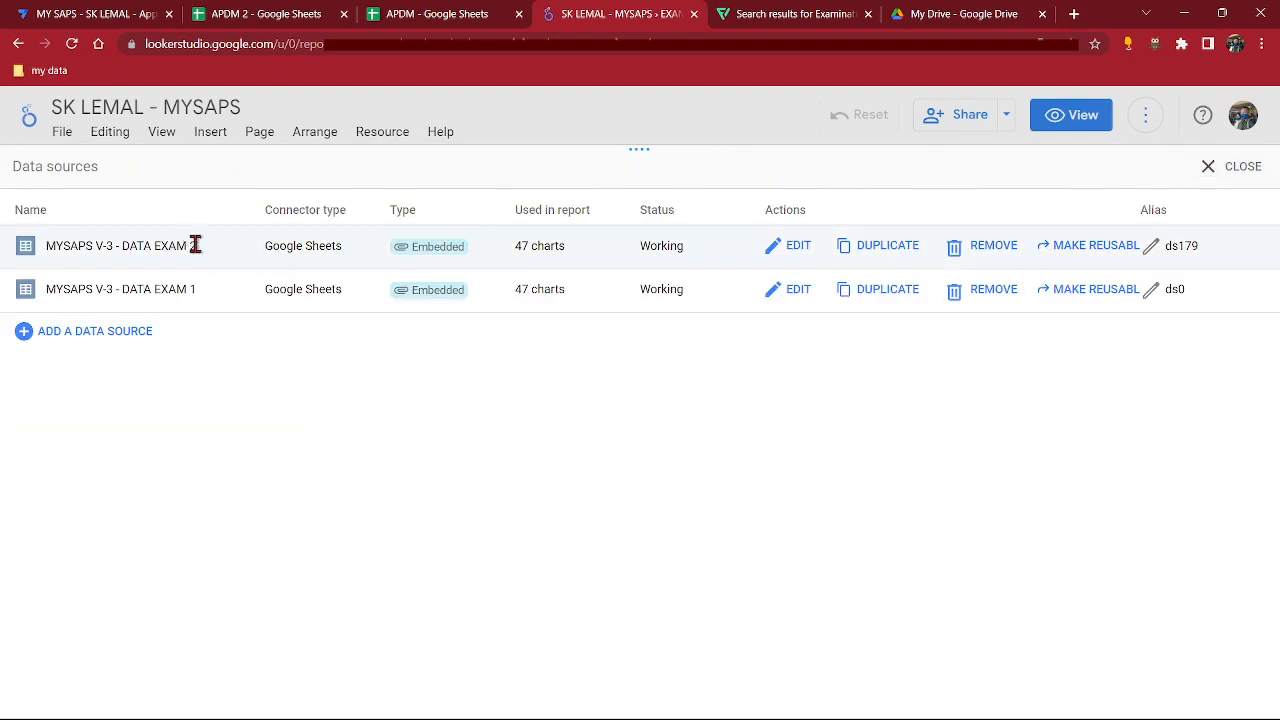
Copy the URL of the APDM 2 spreadsheet.
click(278, 12)
click(482, 46)
right_click(482, 48)
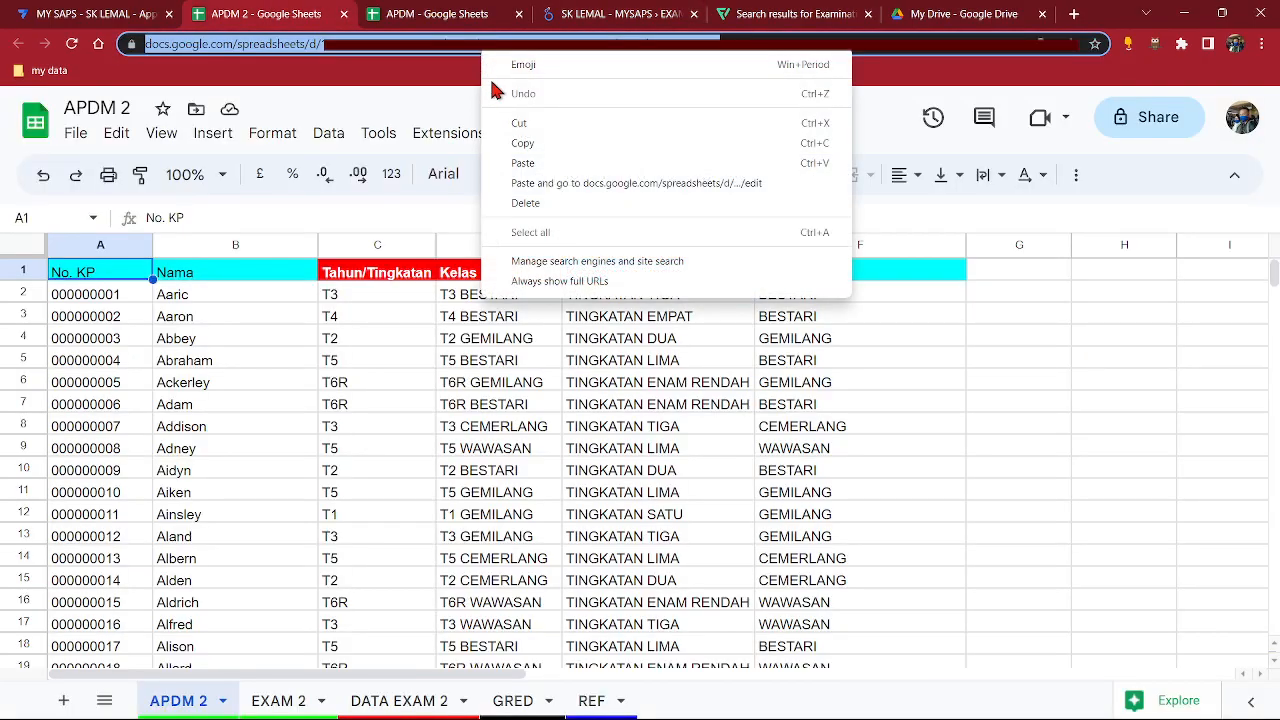
click(528, 143)
Reconnect DATA EXAM 2 to the pasted APDM 2 spreadsheet URL using the DATA EXAM 2 worksheet, apply, finish and close the data sources.
click(585, 18)
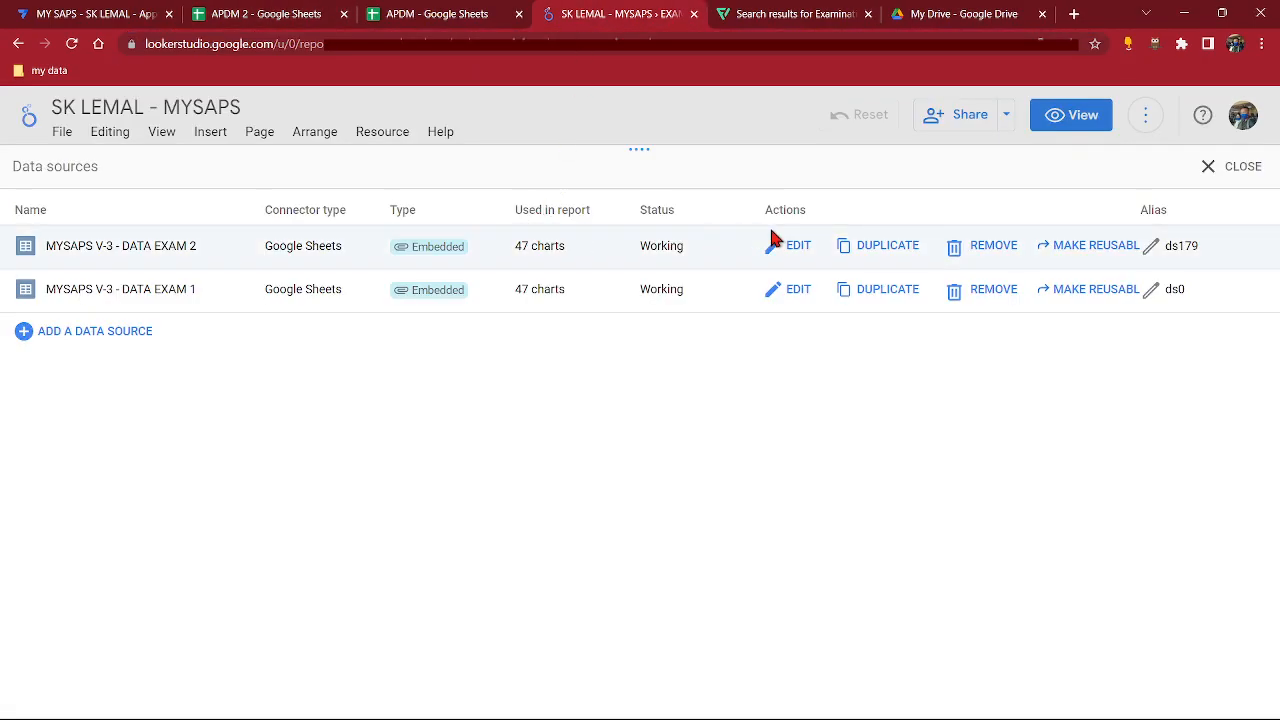
click(773, 252)
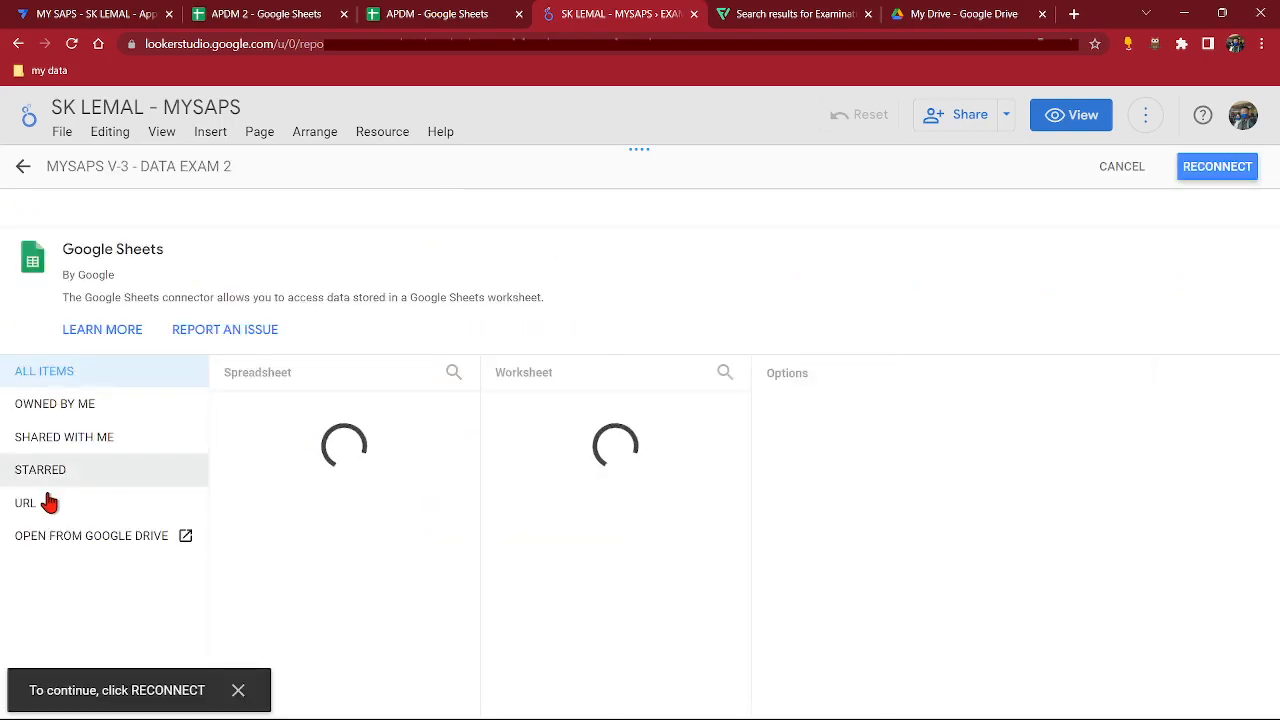
click(32, 506)
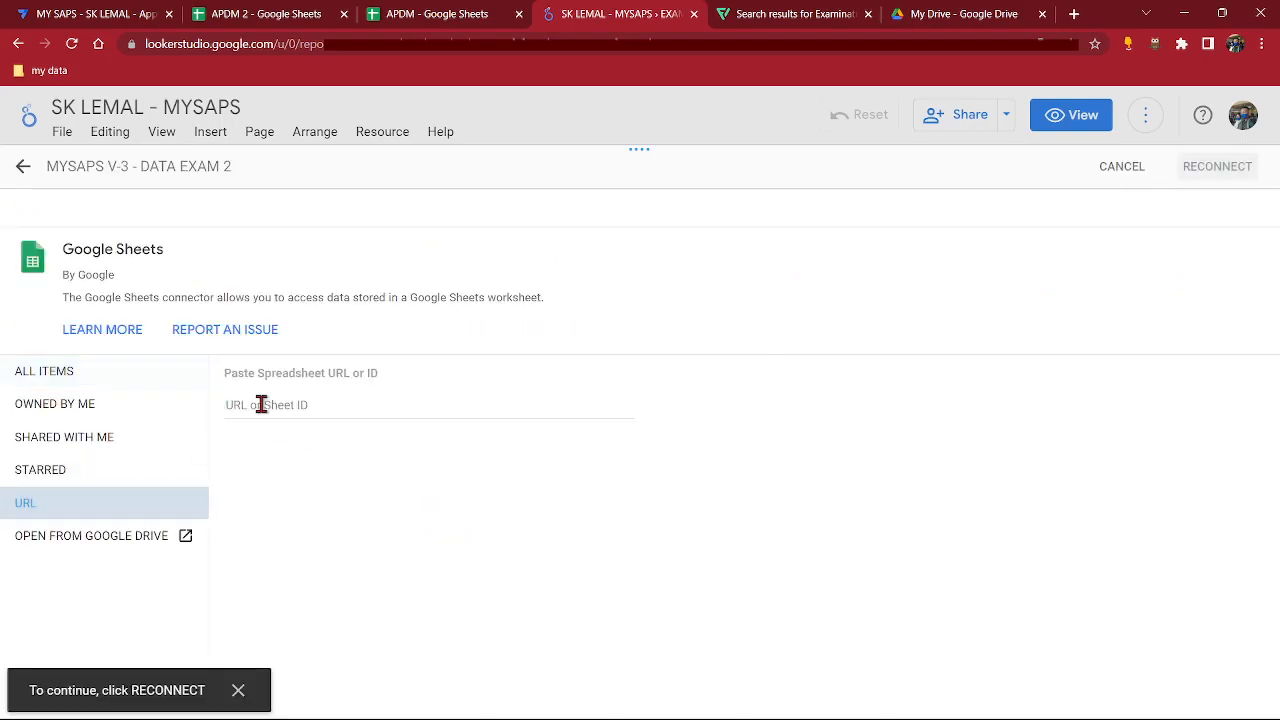
click(272, 408)
right_click(272, 408)
click(340, 544)
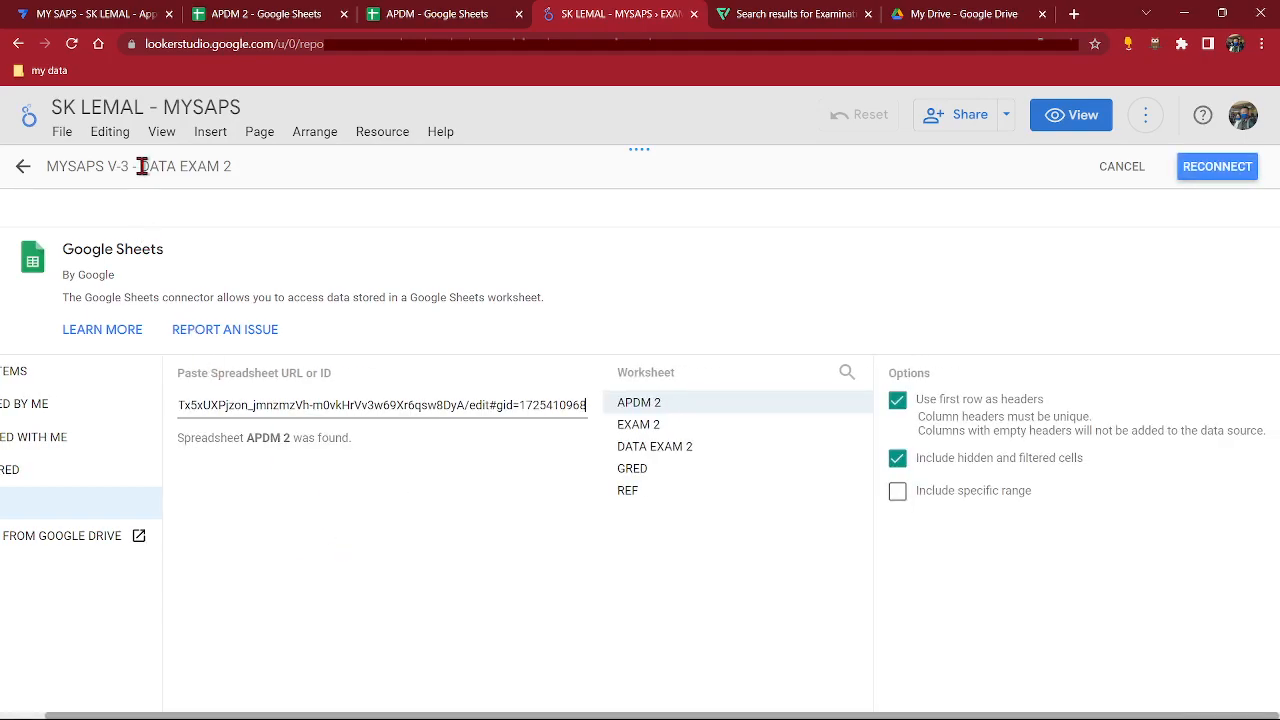
drag(142, 166, 256, 166)
click(652, 447)
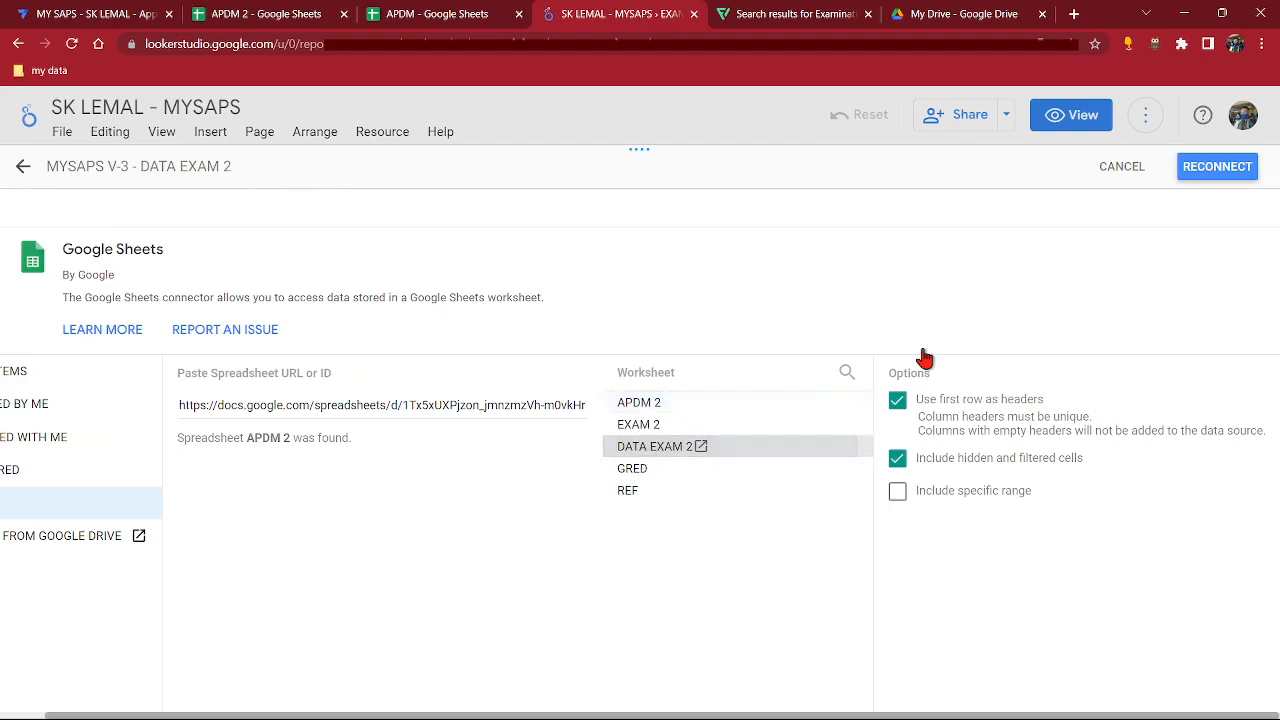
click(1213, 172)
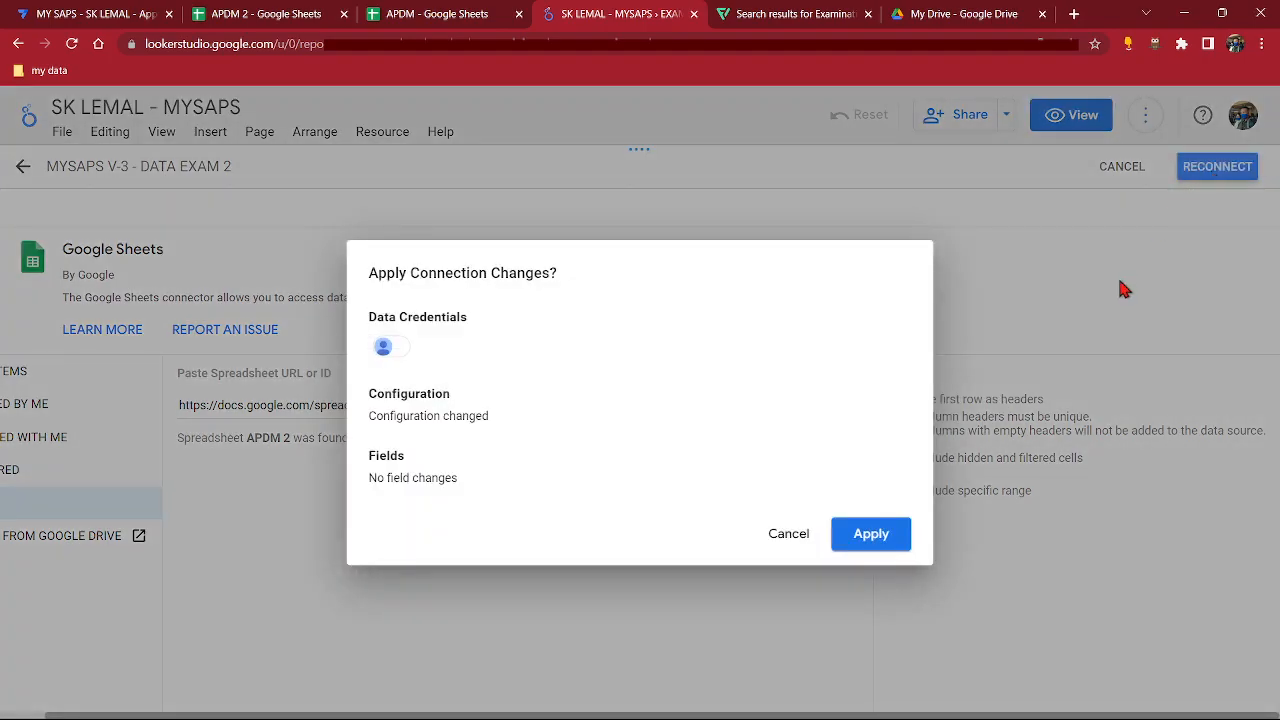
click(873, 537)
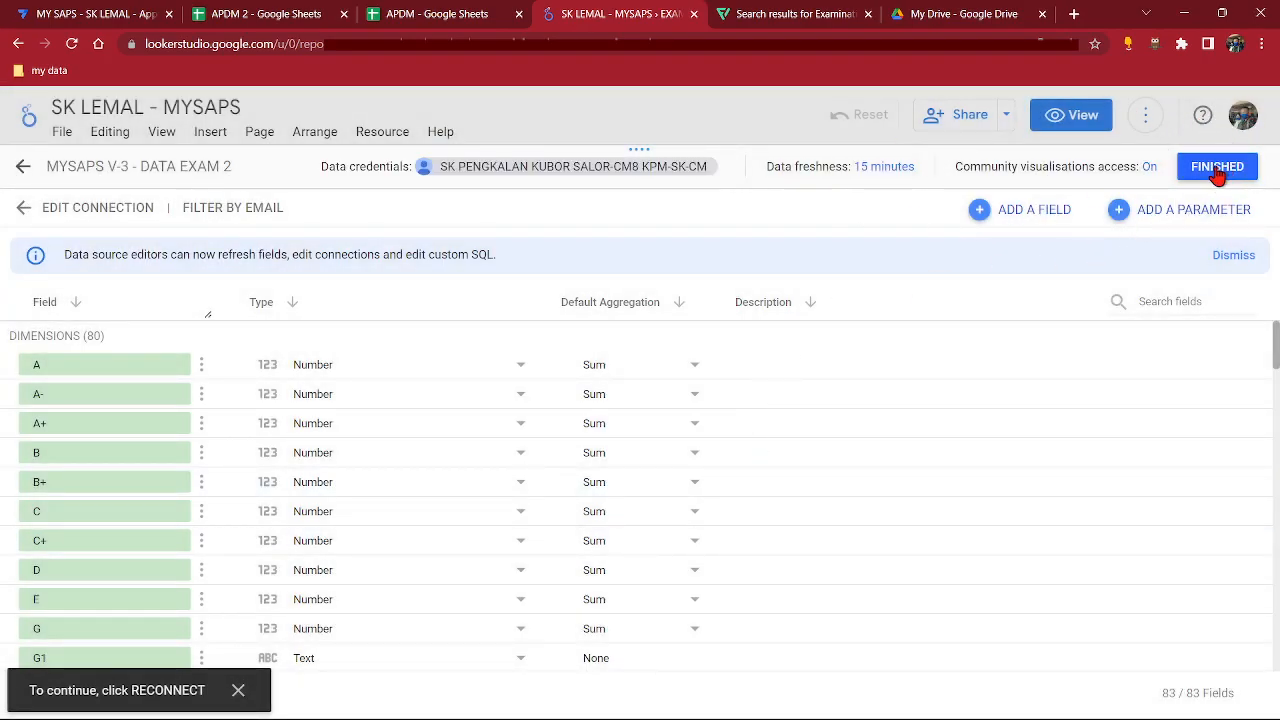
scroll(517, 434, down, 20)
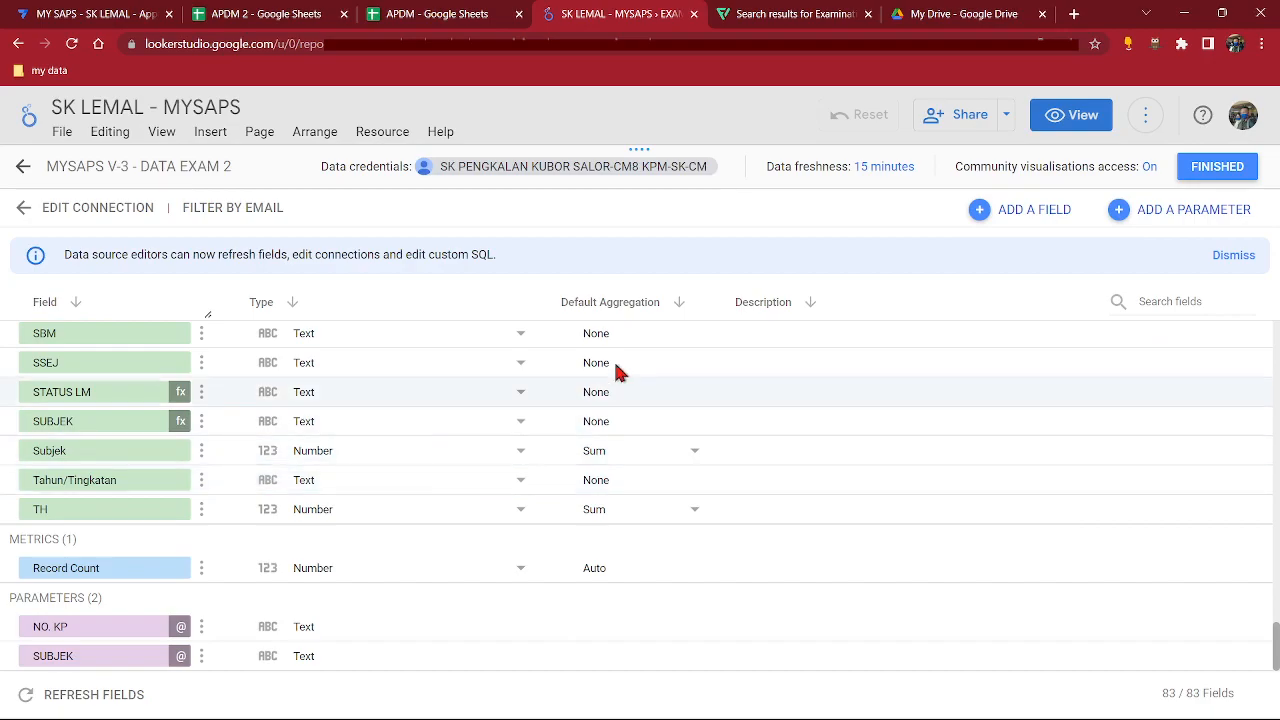
scroll(609, 371, up, 20)
click(1217, 168)
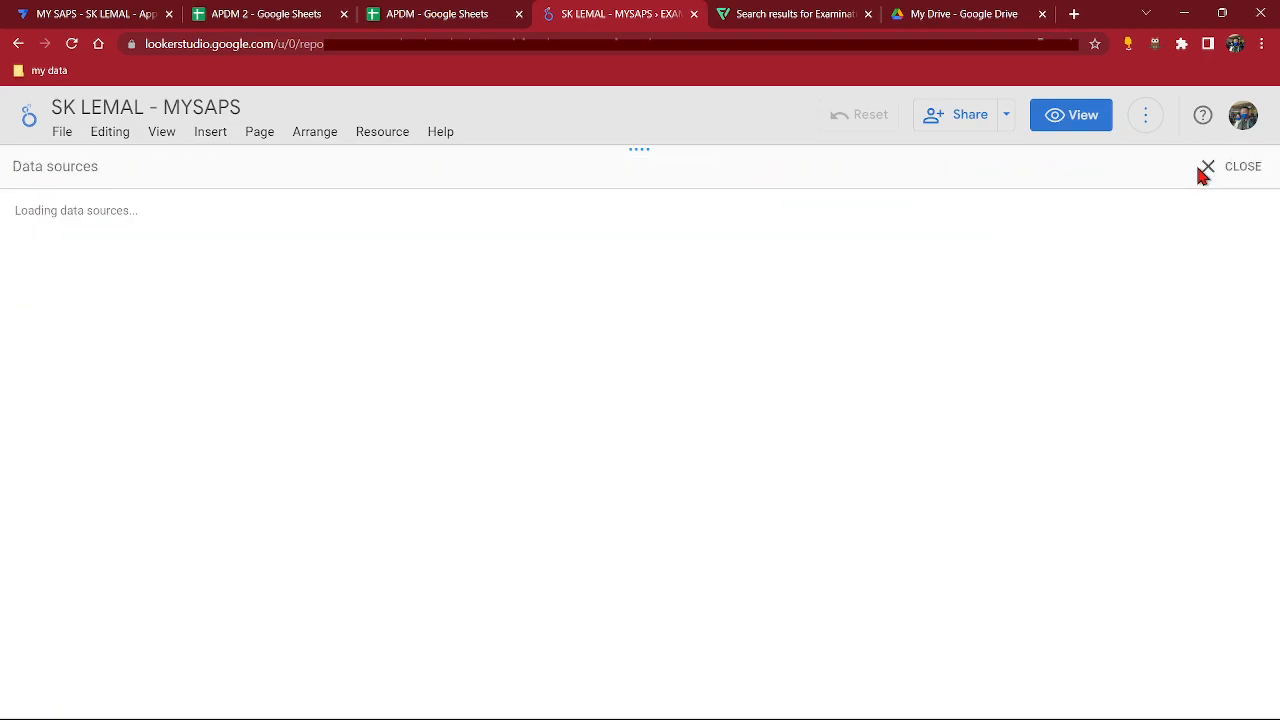
click(1217, 168)
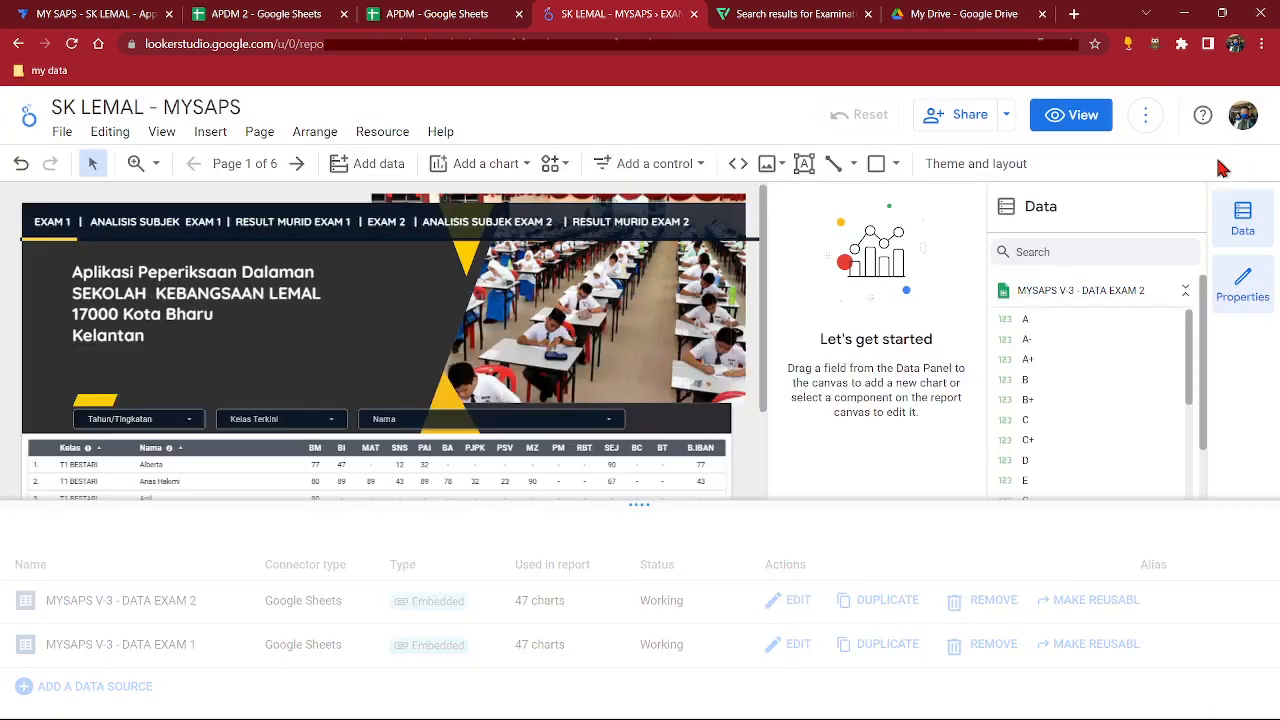
Set the report's link sharing to Unlisted, copy the report link and save the sharing settings.
click(1069, 118)
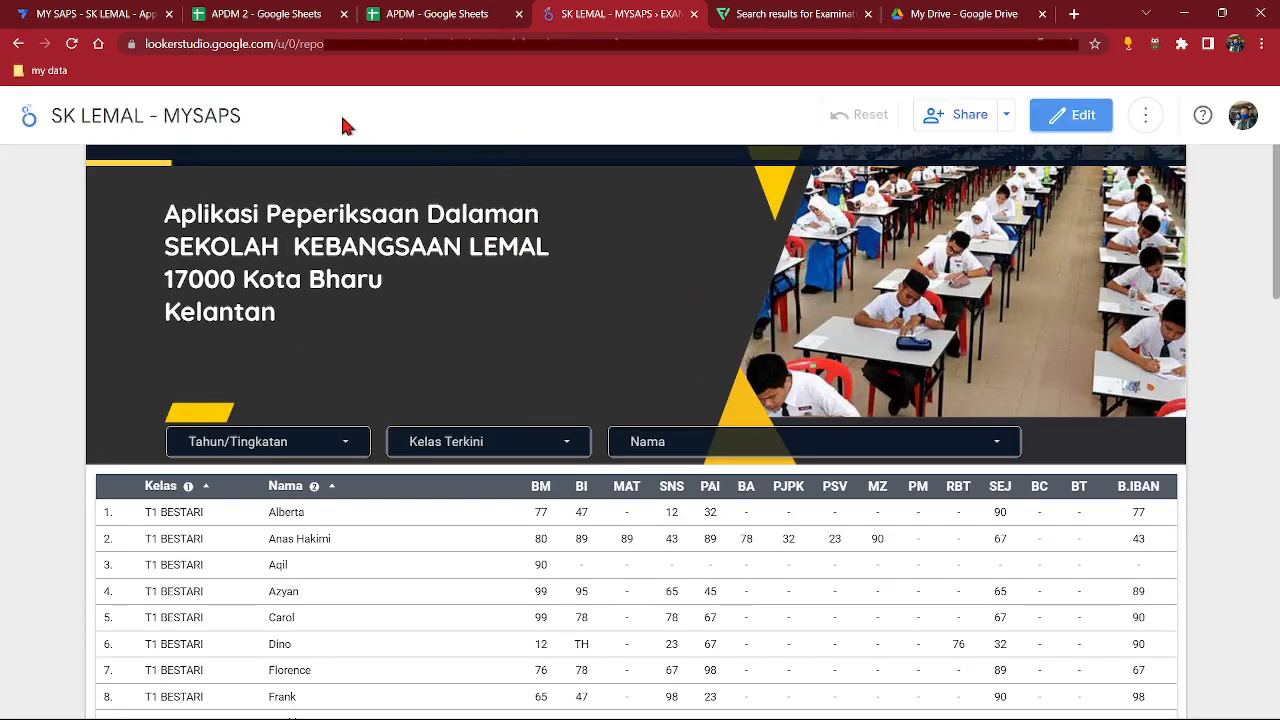
click(962, 124)
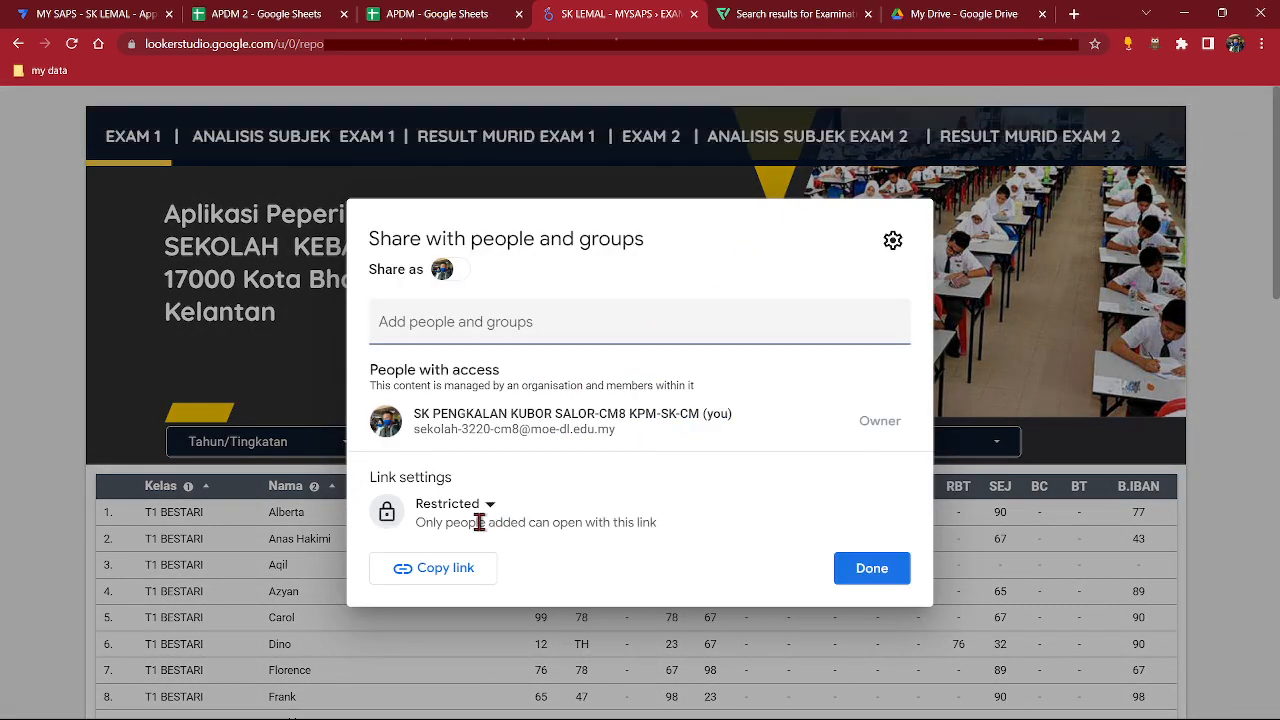
click(489, 504)
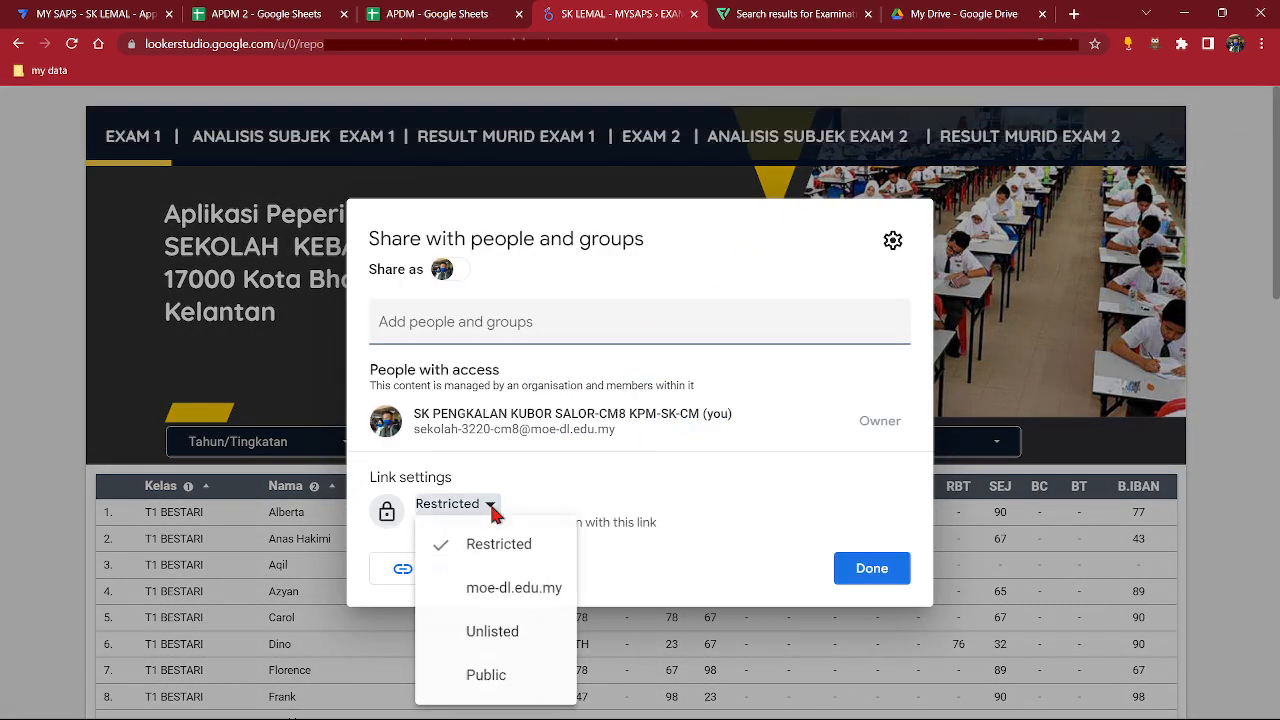
click(490, 633)
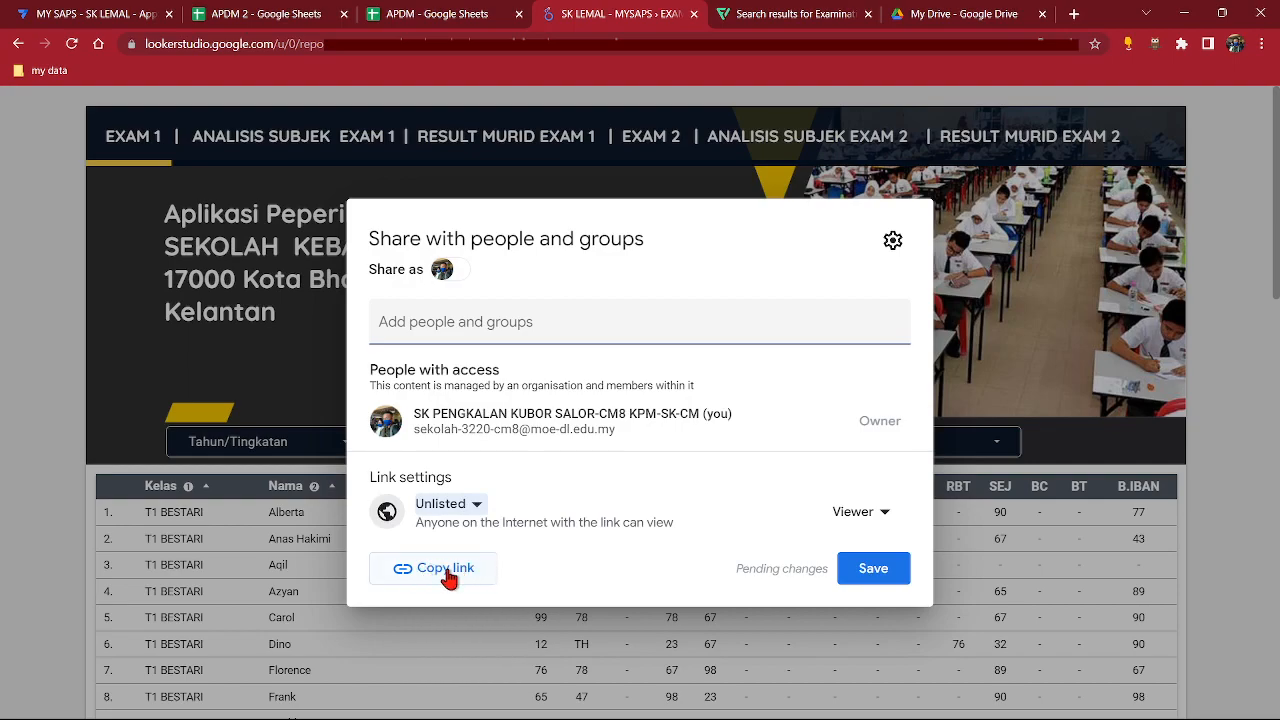
click(445, 570)
click(869, 571)
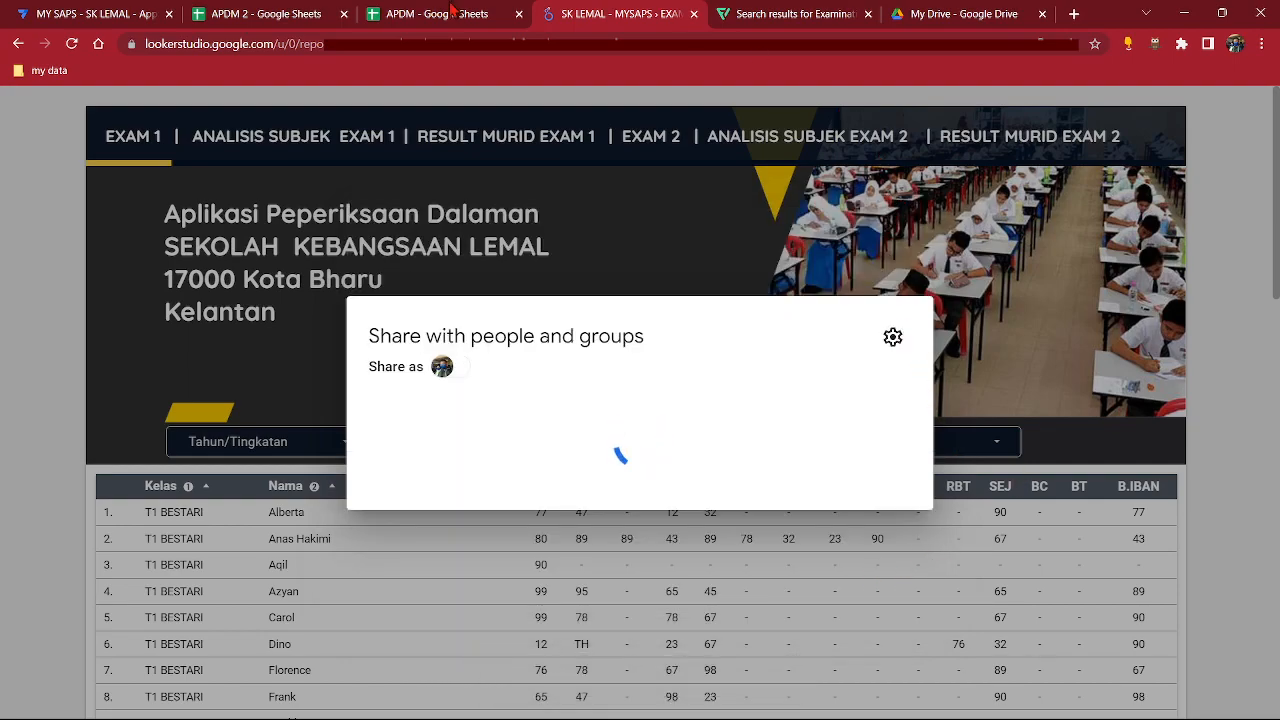
Open the MENU UTAMA table's source spreadsheet and replace the DASHBOARD link with the copied report link.
click(93, 10)
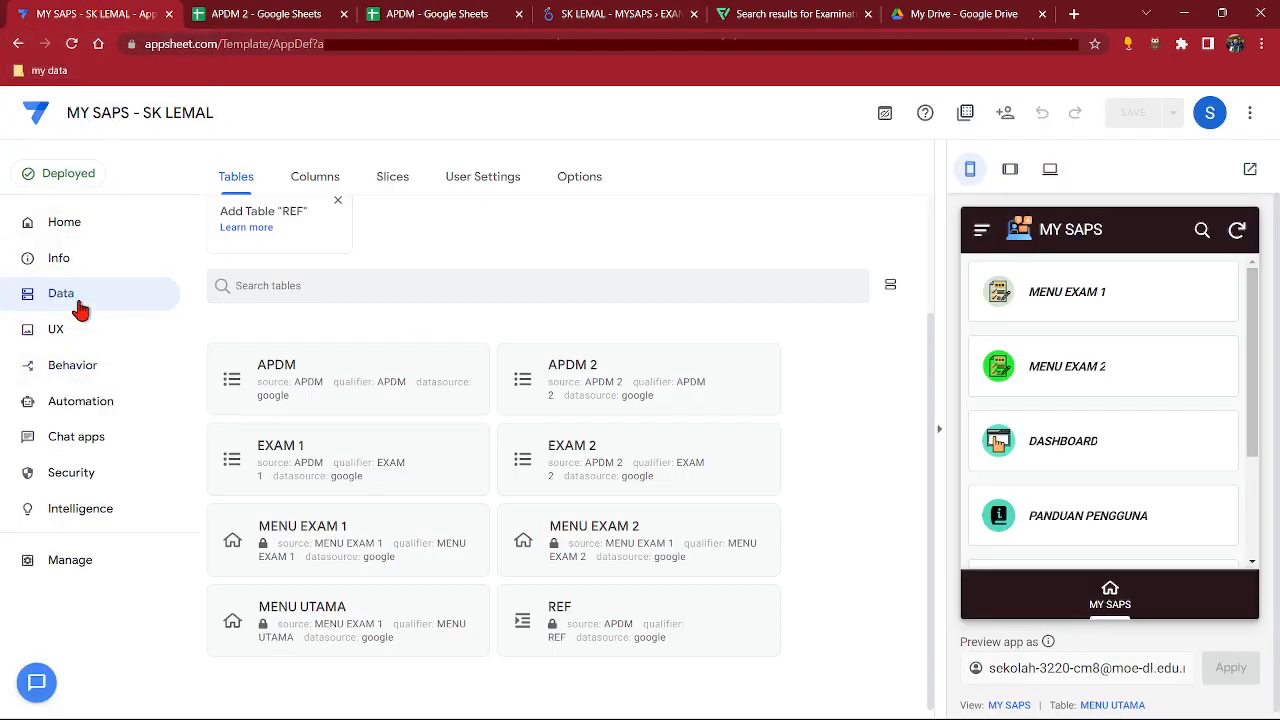
click(310, 612)
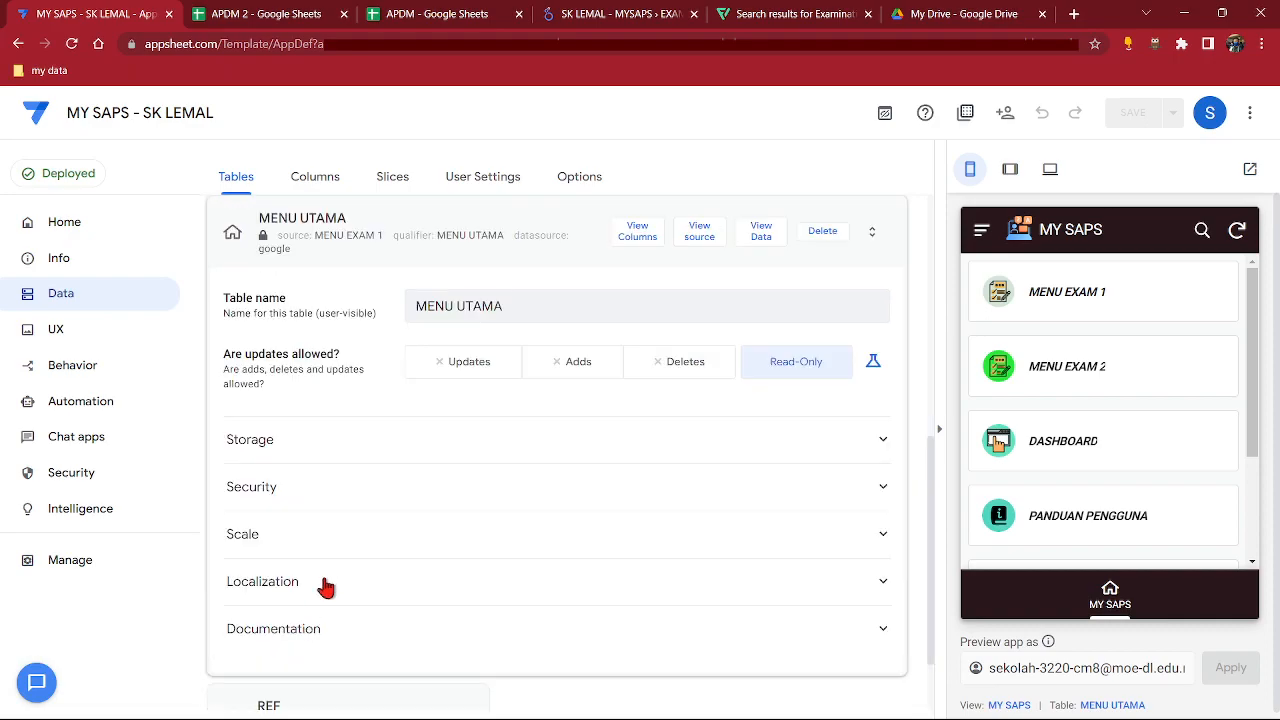
click(689, 240)
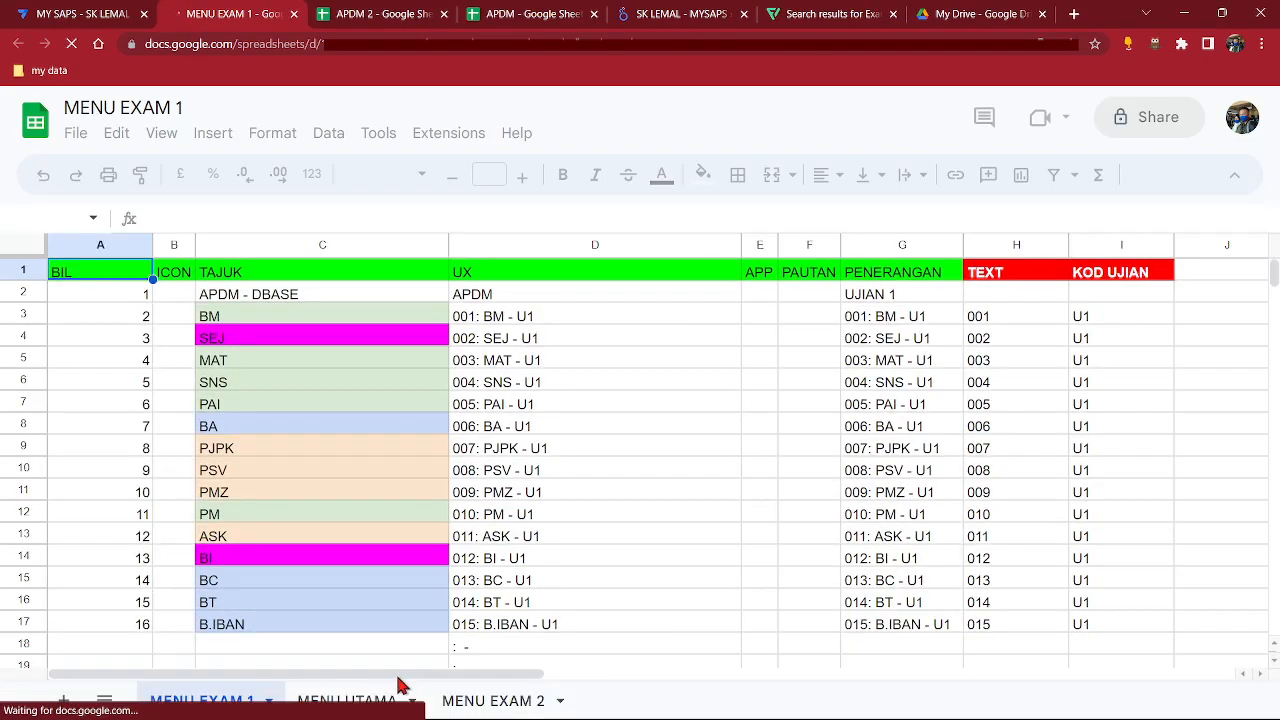
click(349, 701)
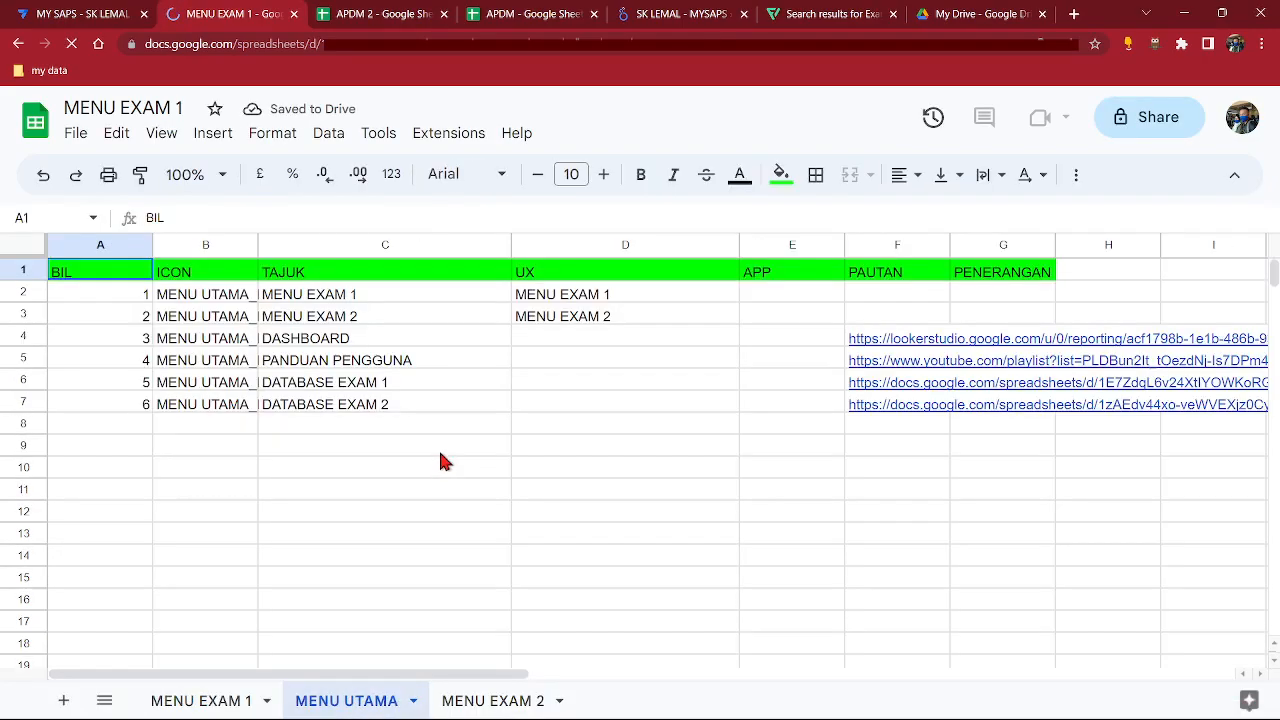
click(377, 345)
click(881, 345)
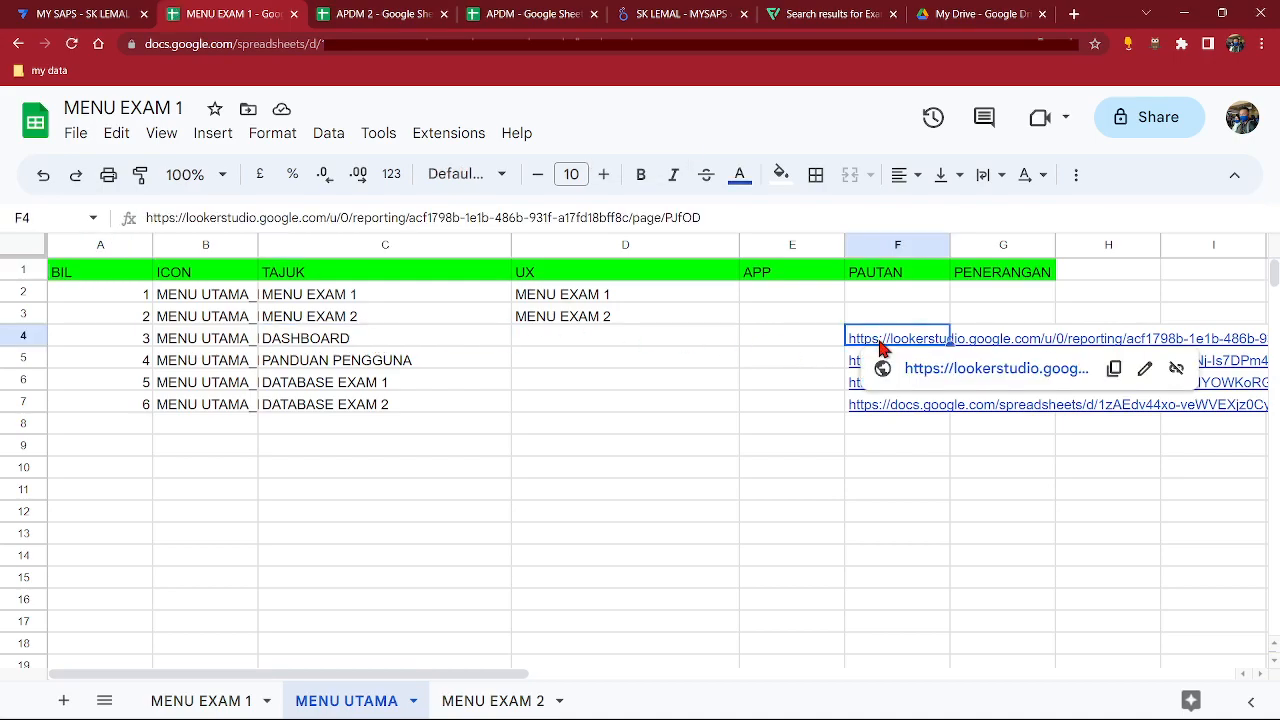
key(Delete)
right_click(877, 347)
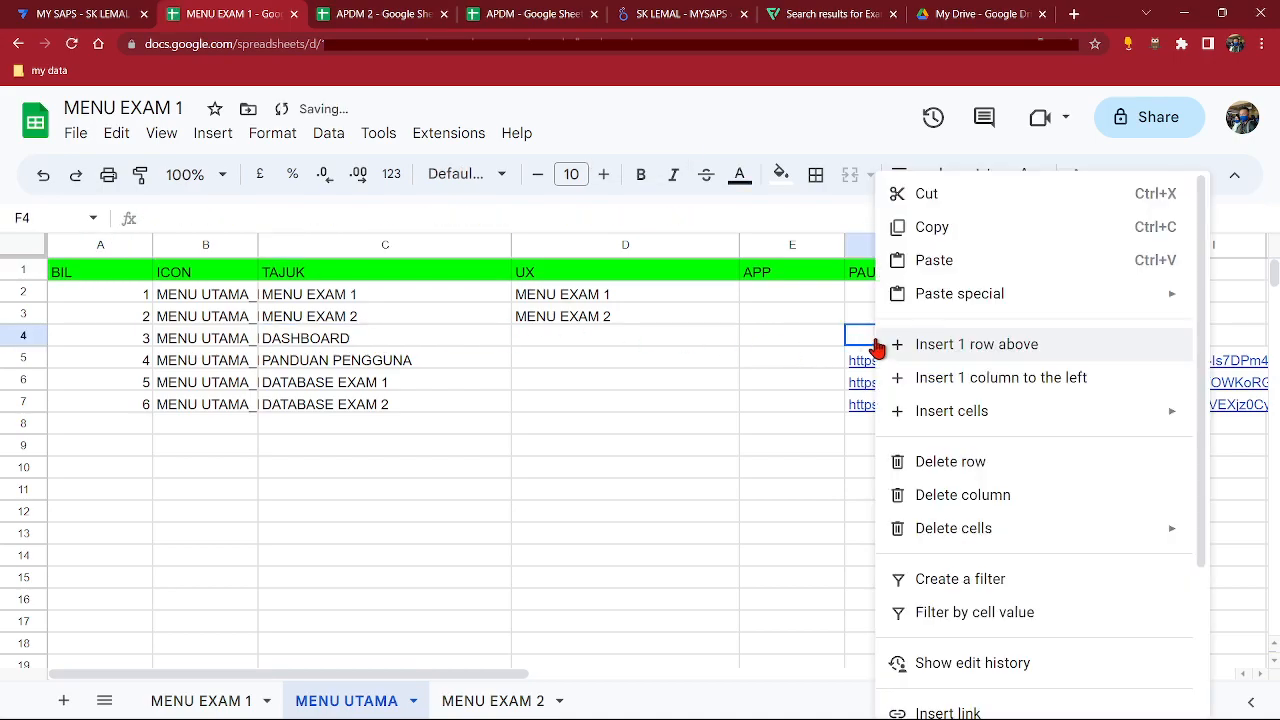
click(886, 261)
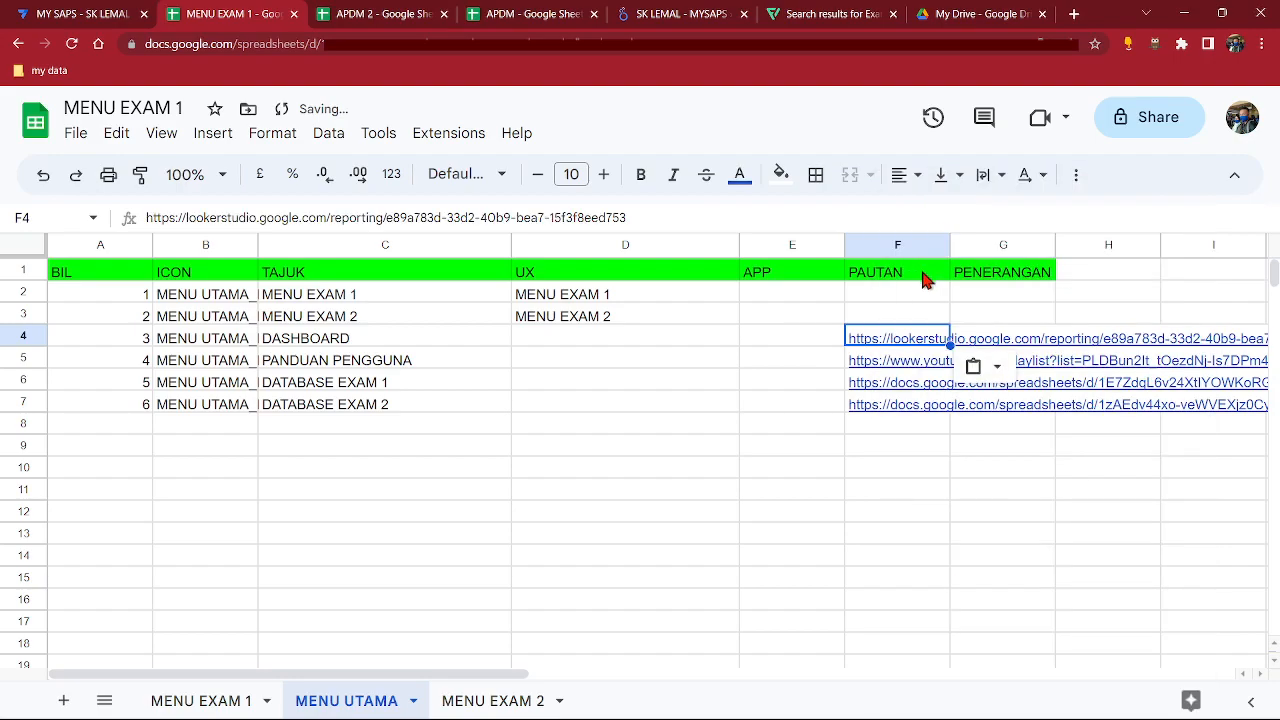
Clear the DATABASE EXAM 1 and DATABASE EXAM 2 links in the PAUTAN column.
drag(865, 392, 866, 414)
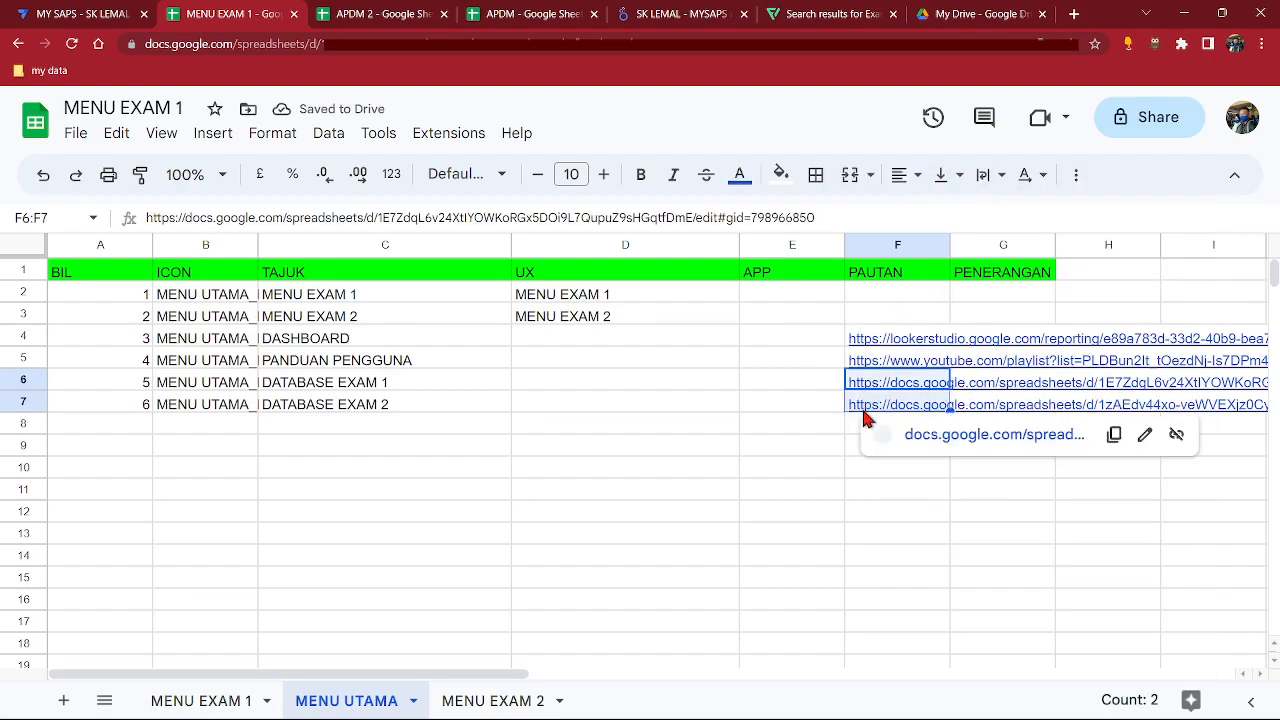
key(Delete)
click(802, 403)
click(884, 390)
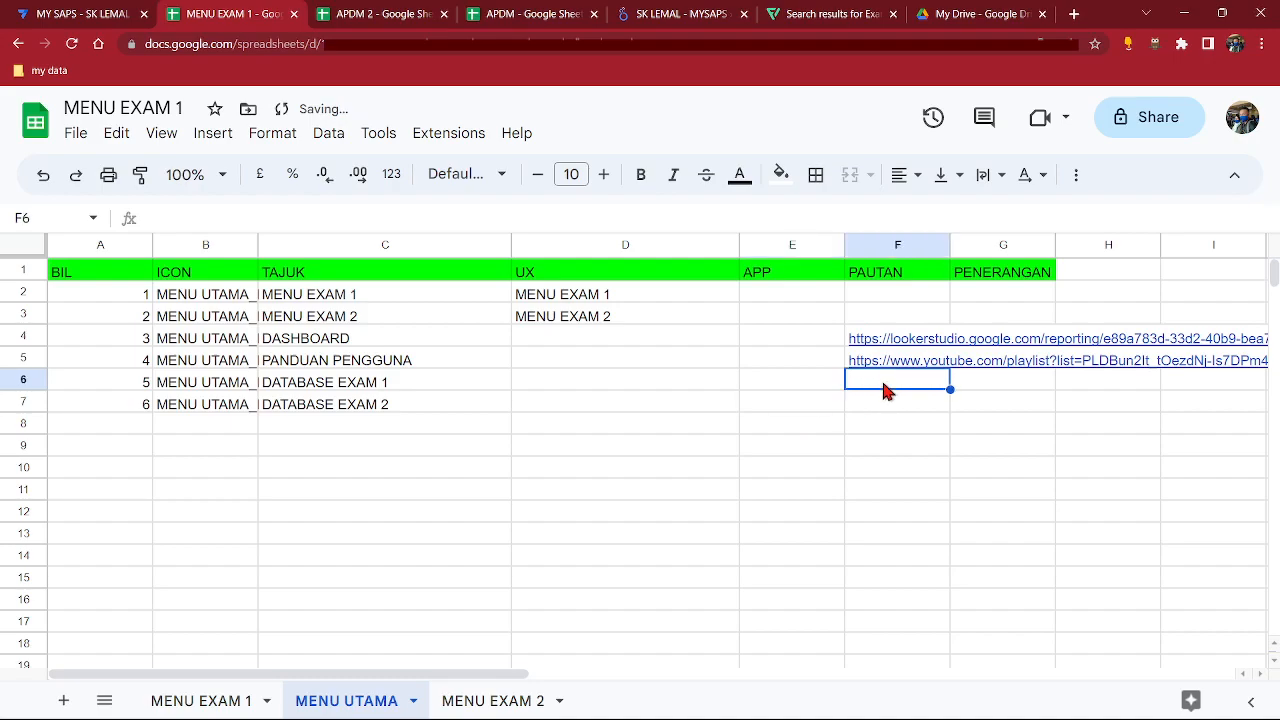
click(401, 389)
click(402, 405)
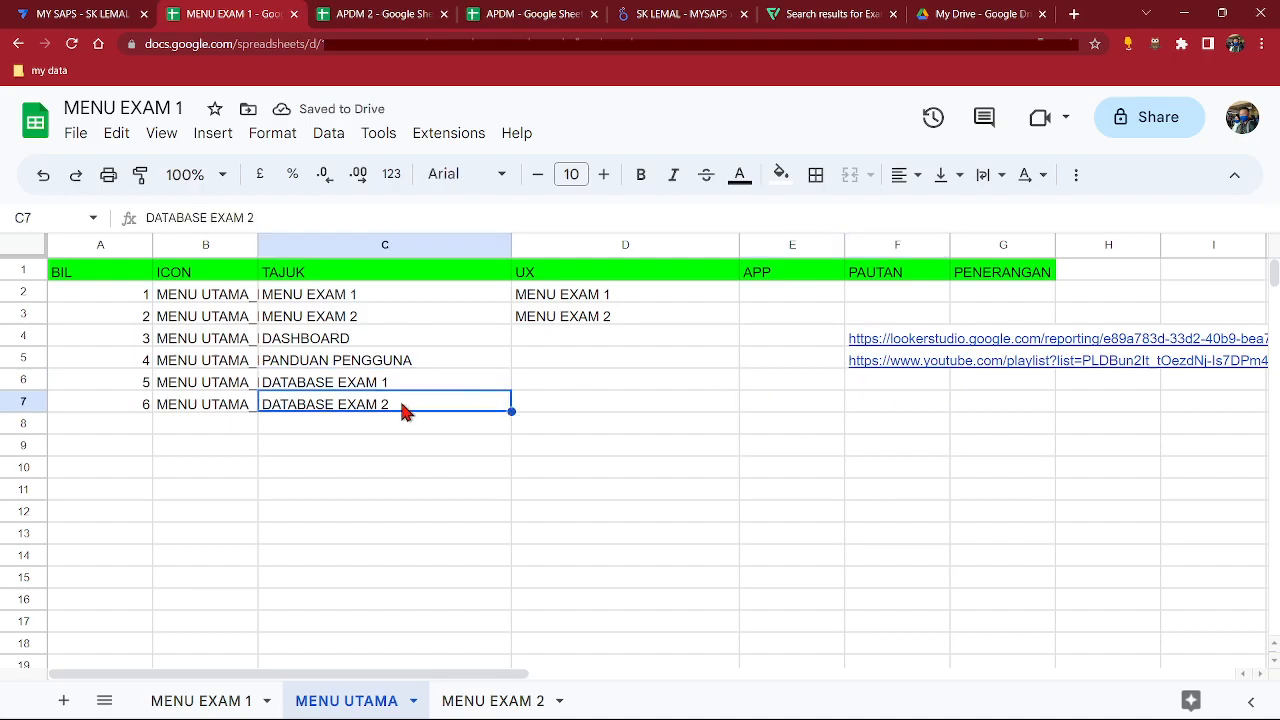
click(870, 384)
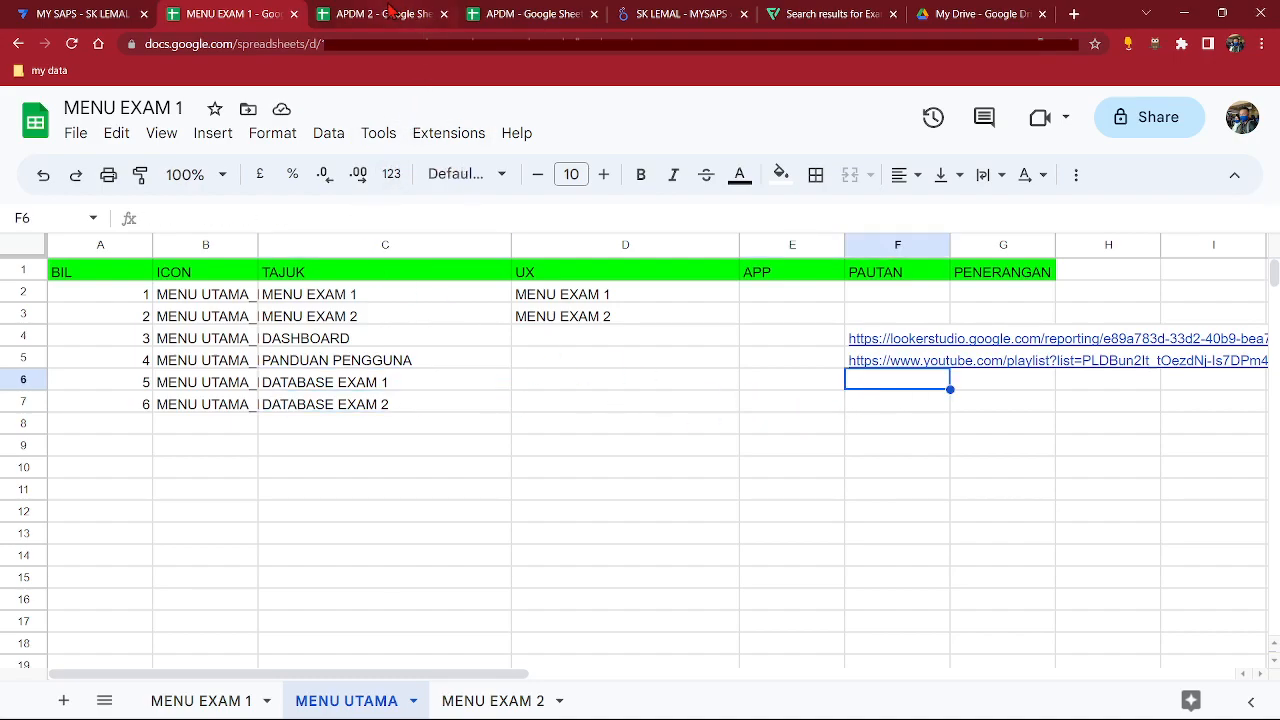
Copy the APDM spreadsheet URL and paste it as the DATABASE EXAM 1 link.
click(535, 12)
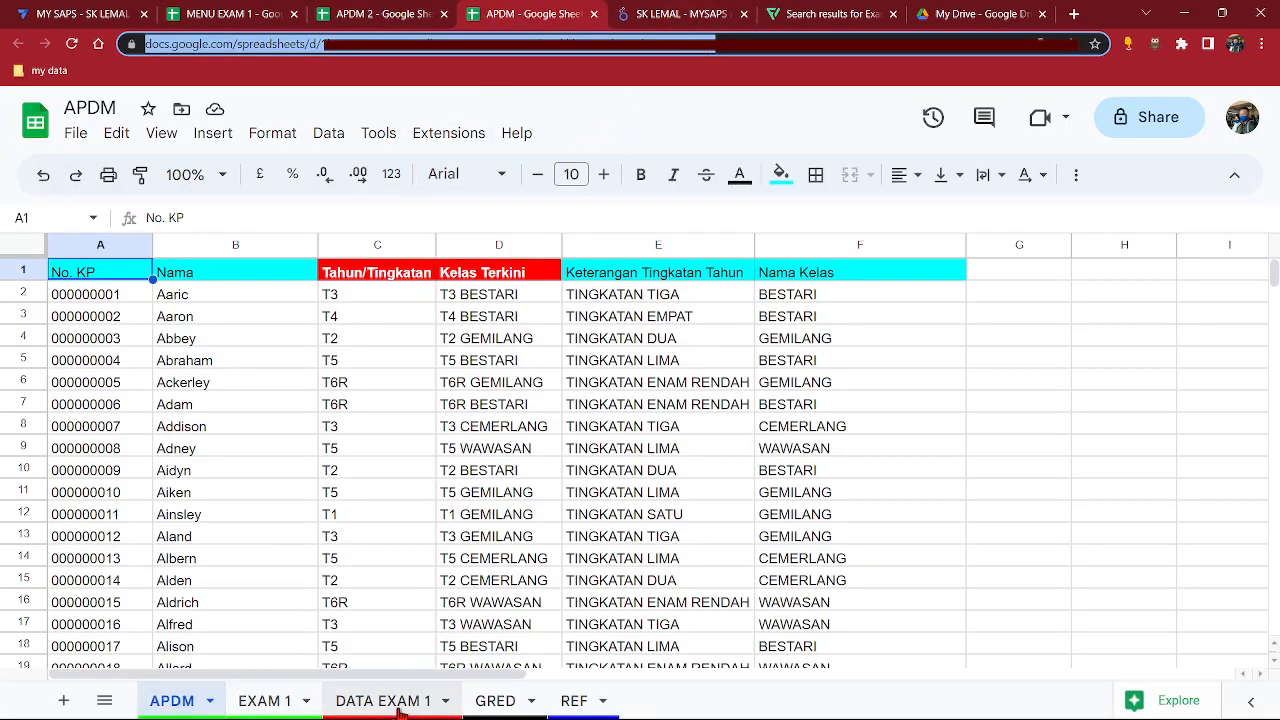
right_click(733, 55)
click(778, 150)
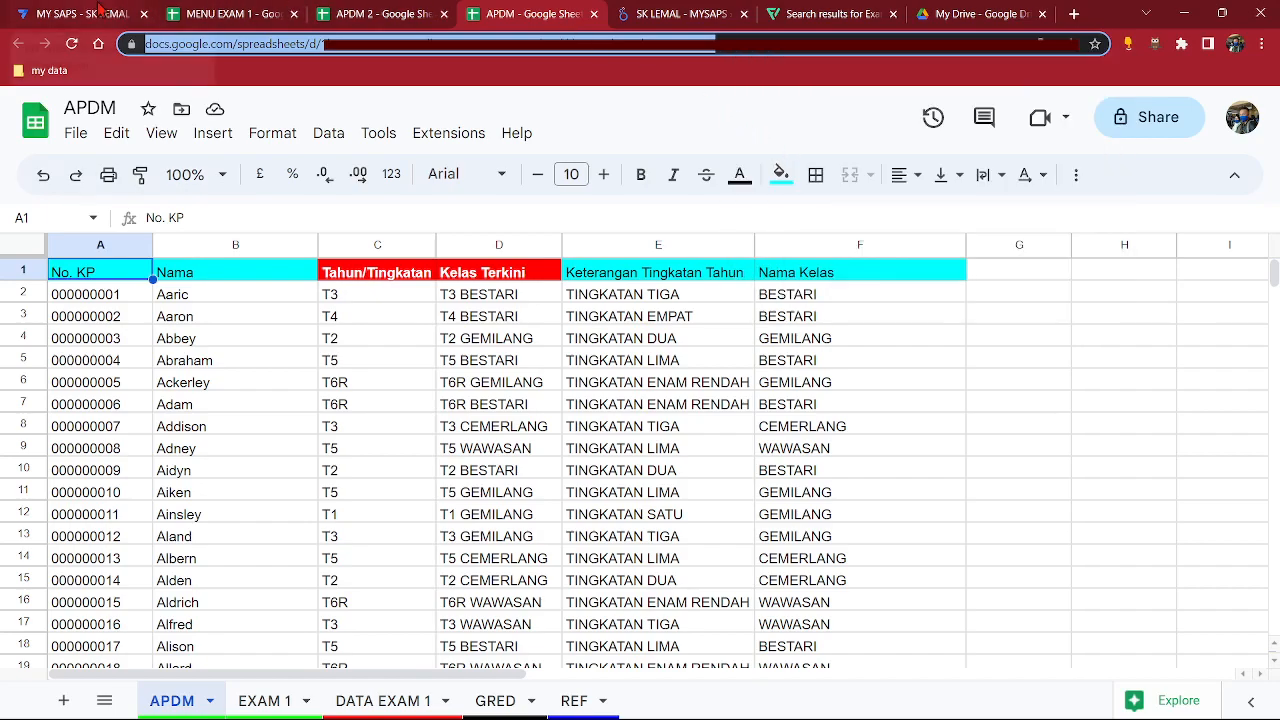
click(228, 14)
click(400, 383)
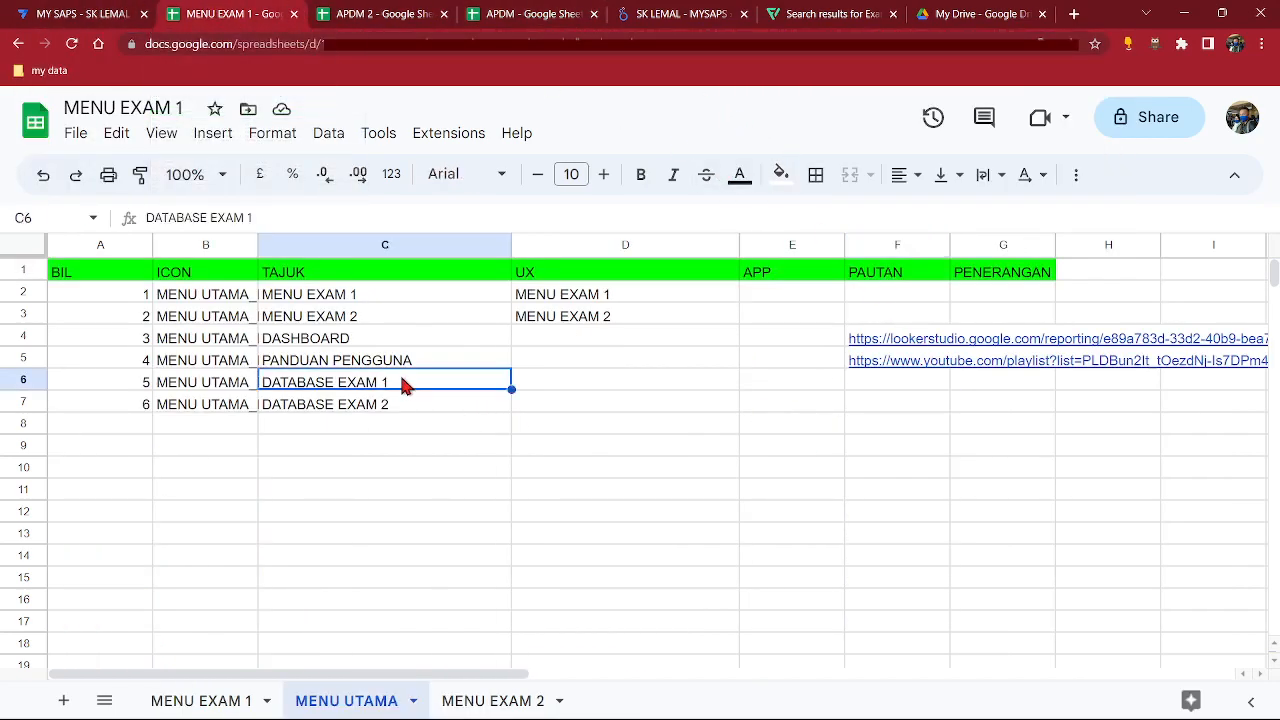
click(874, 386)
right_click(874, 386)
click(929, 262)
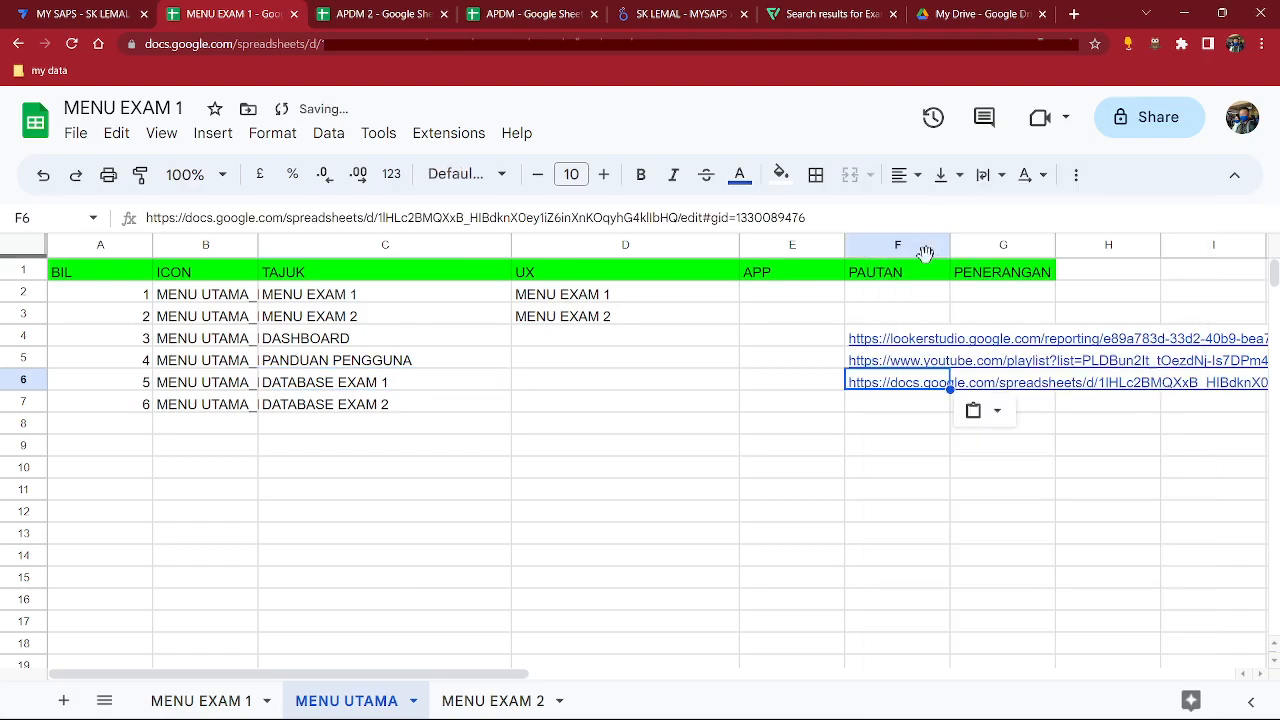
Copy the APDM 2 spreadsheet URL and paste it as the DATABASE EXAM 2 link.
click(383, 17)
click(630, 44)
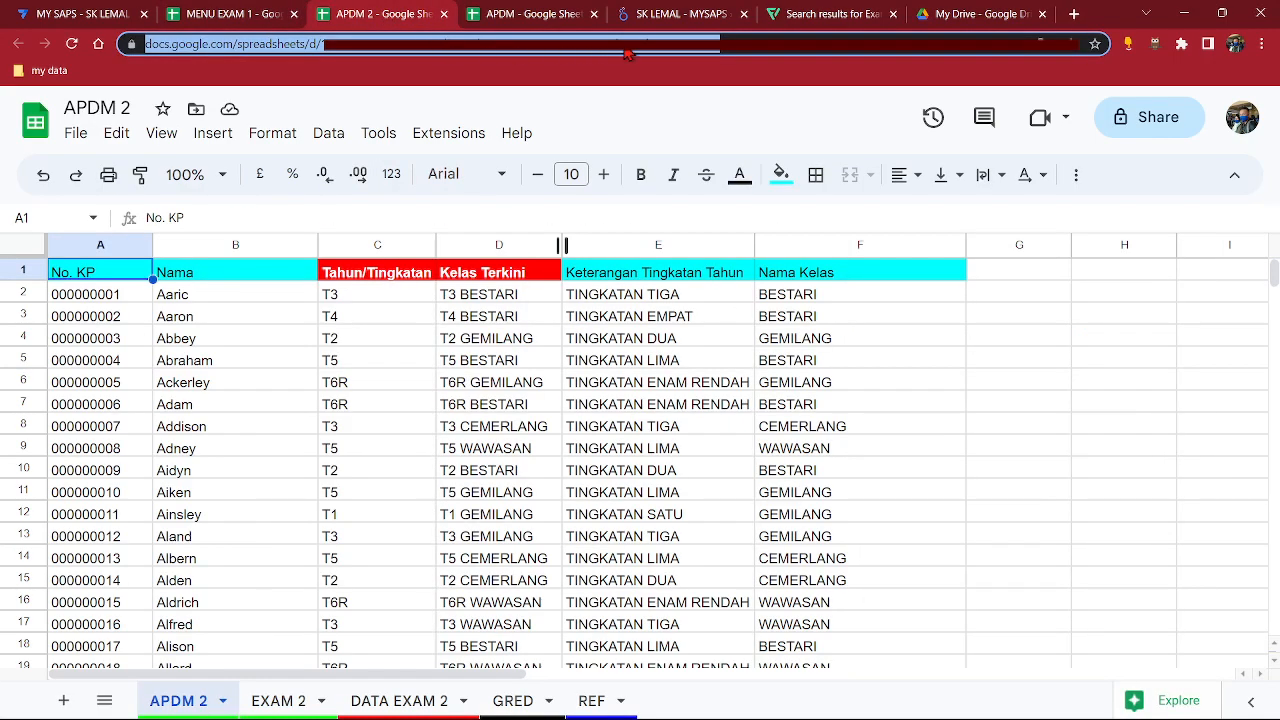
right_click(624, 46)
click(668, 142)
click(135, 10)
click(262, 16)
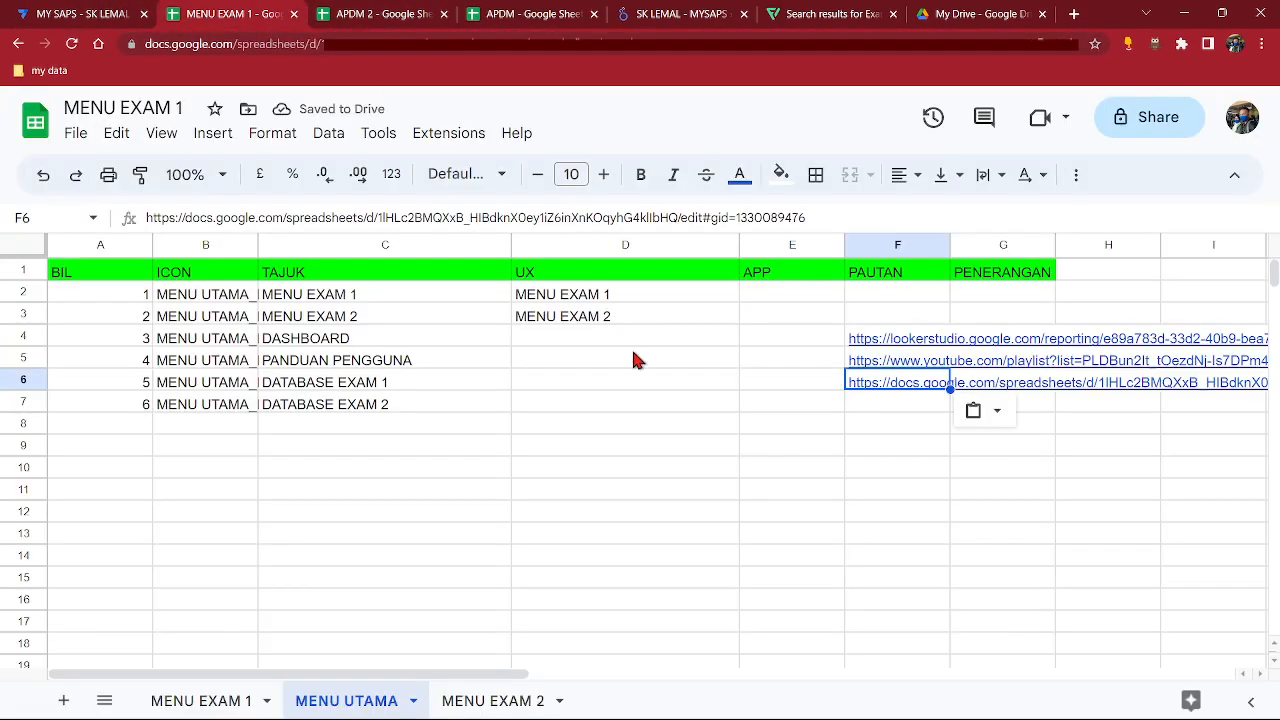
click(884, 408)
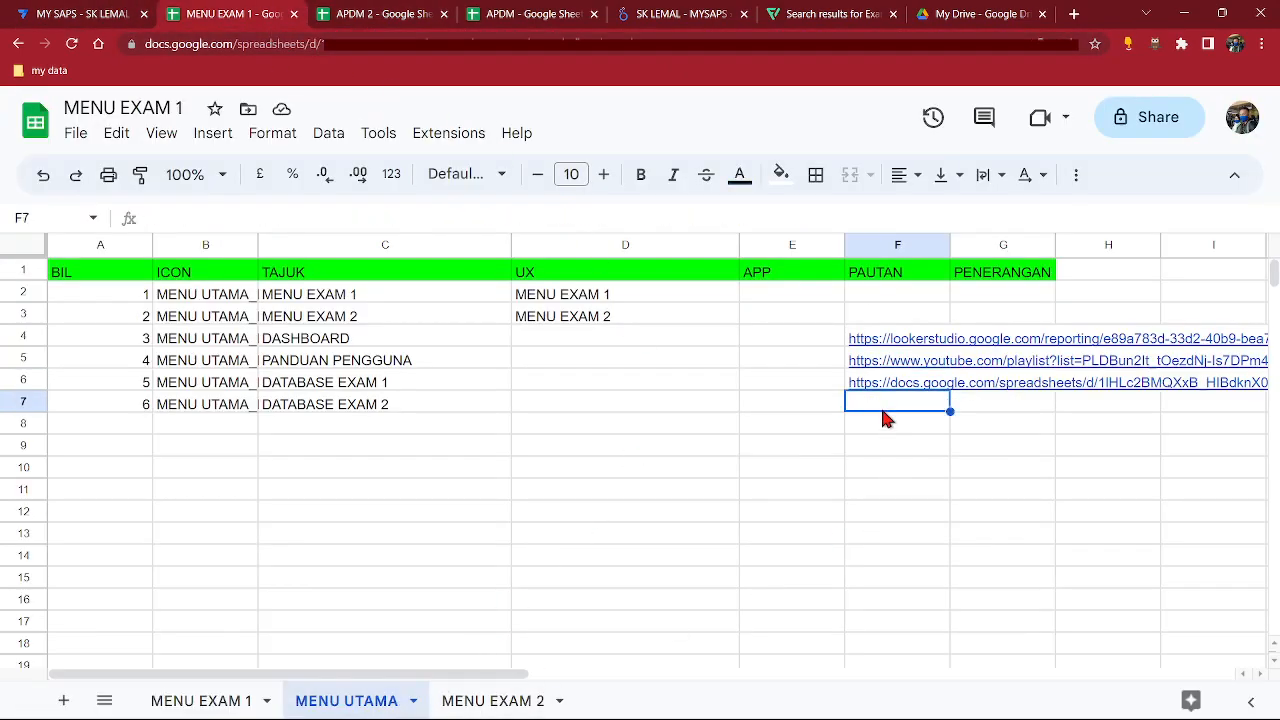
right_click(884, 418)
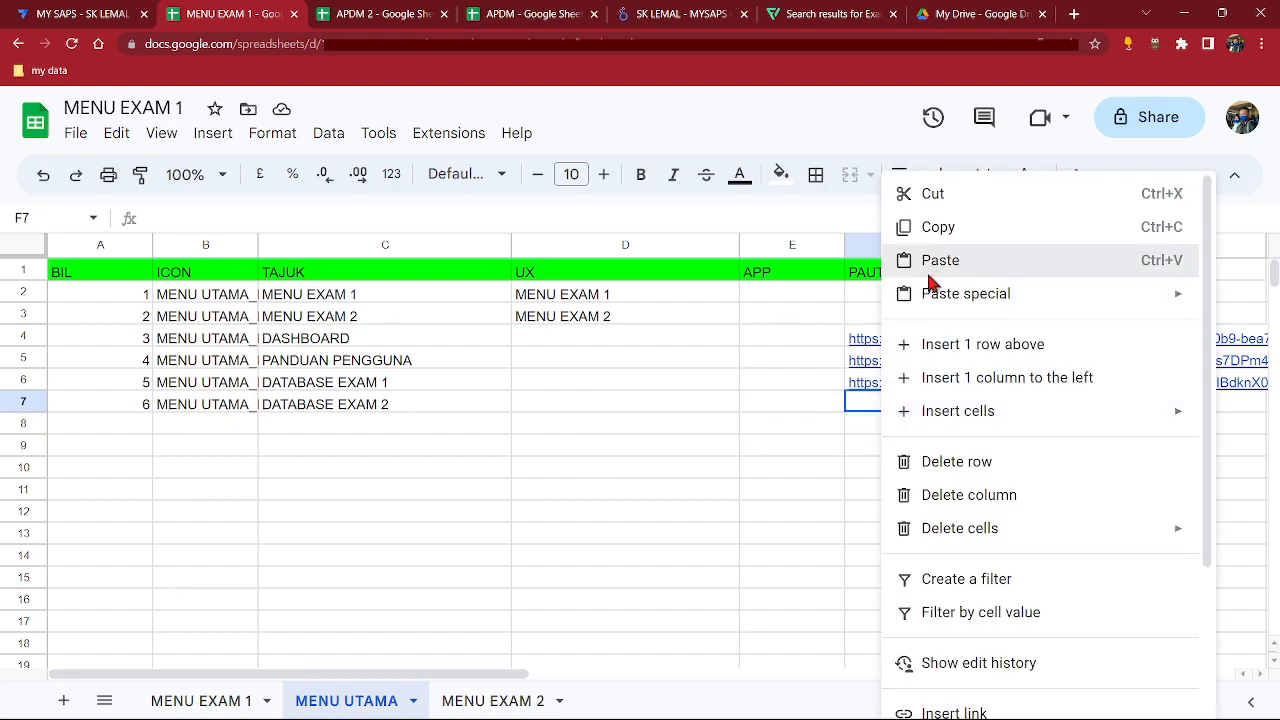
click(930, 262)
click(674, 420)
Sync the app preview and close the extra browser tabs.
click(133, 12)
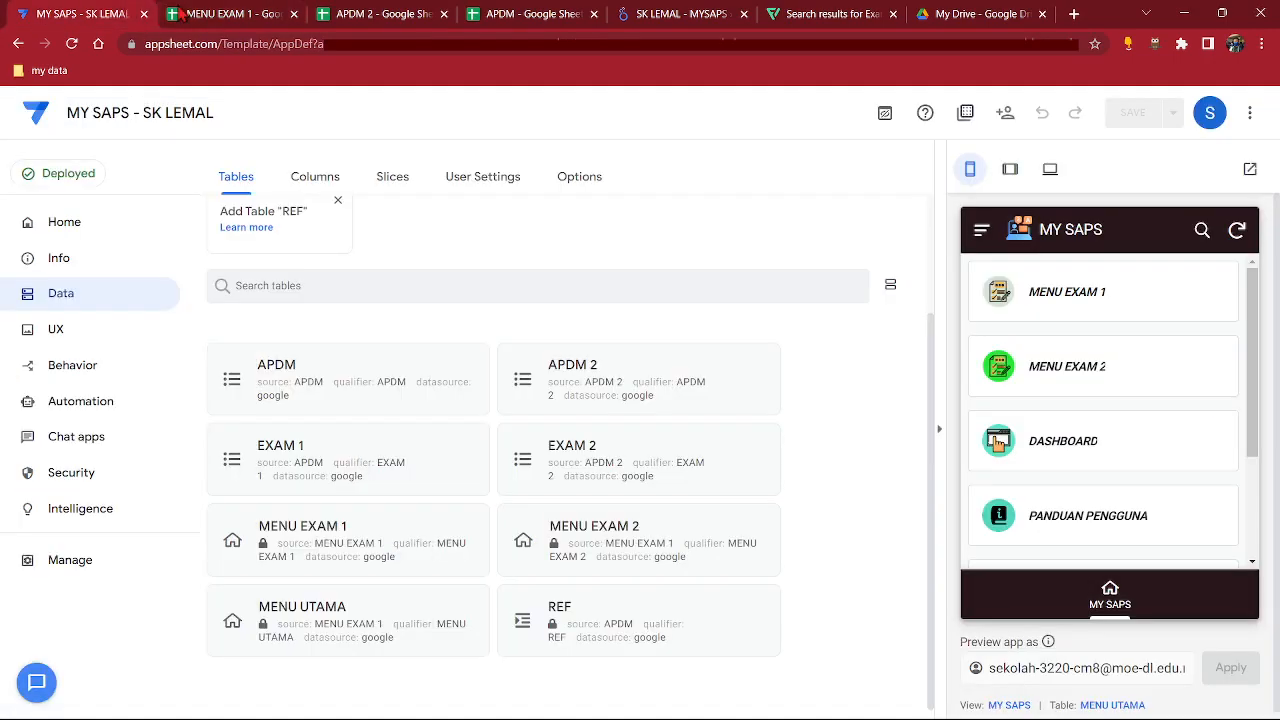
click(1234, 232)
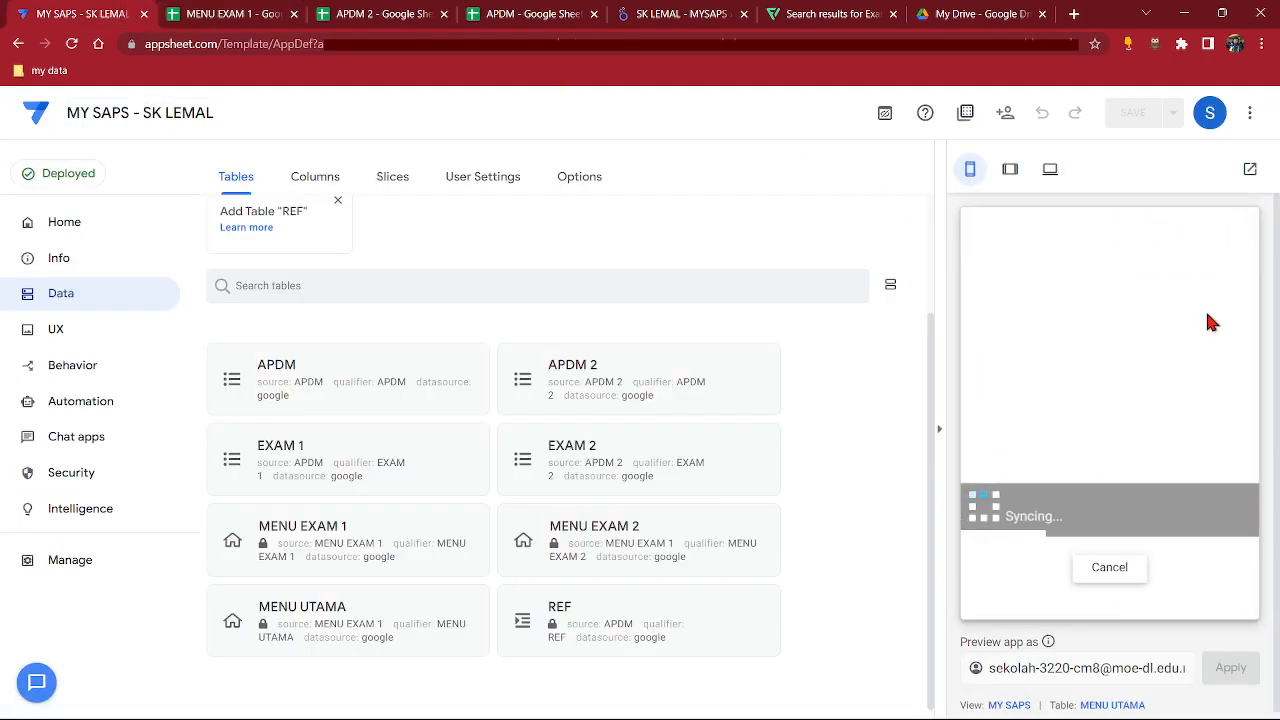
click(294, 15)
click(294, 15)
click(294, 15)
click(294, 15)
click(294, 15)
click(294, 15)
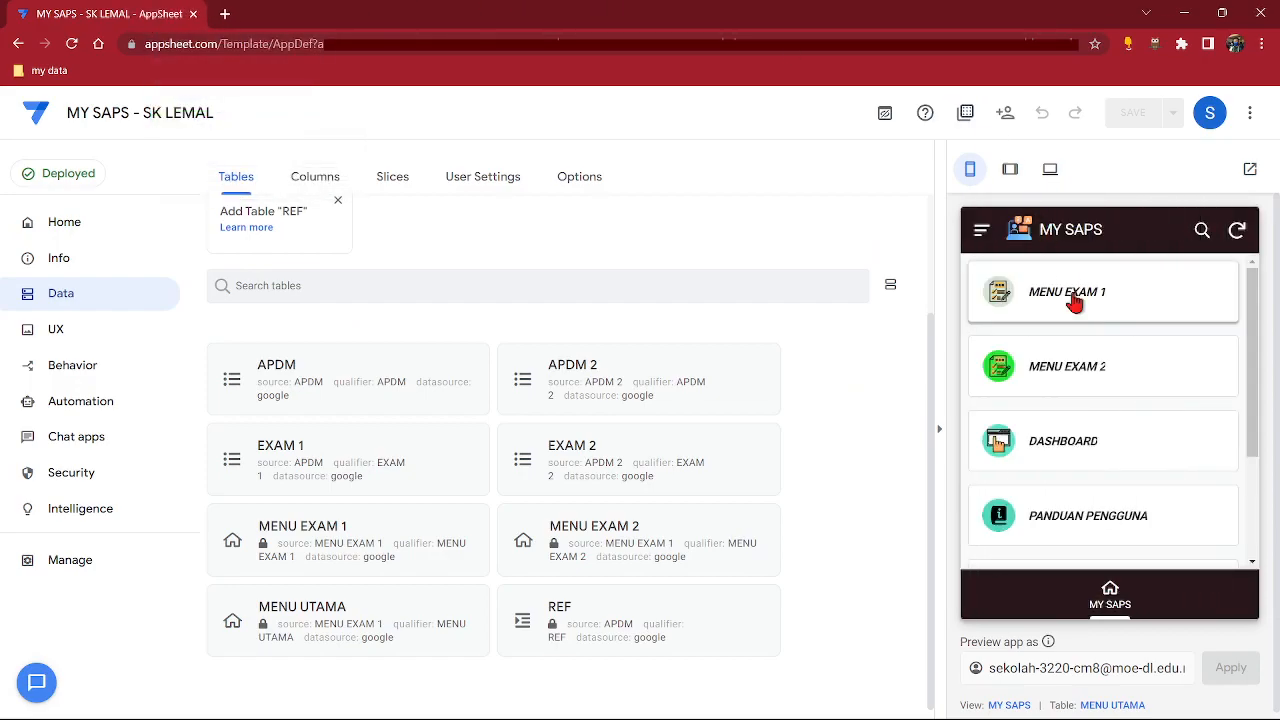
Open the DASHBOARD menu in the app preview to check the linked report.
scroll(1134, 483, down, 3)
scroll(1140, 449, up, 3)
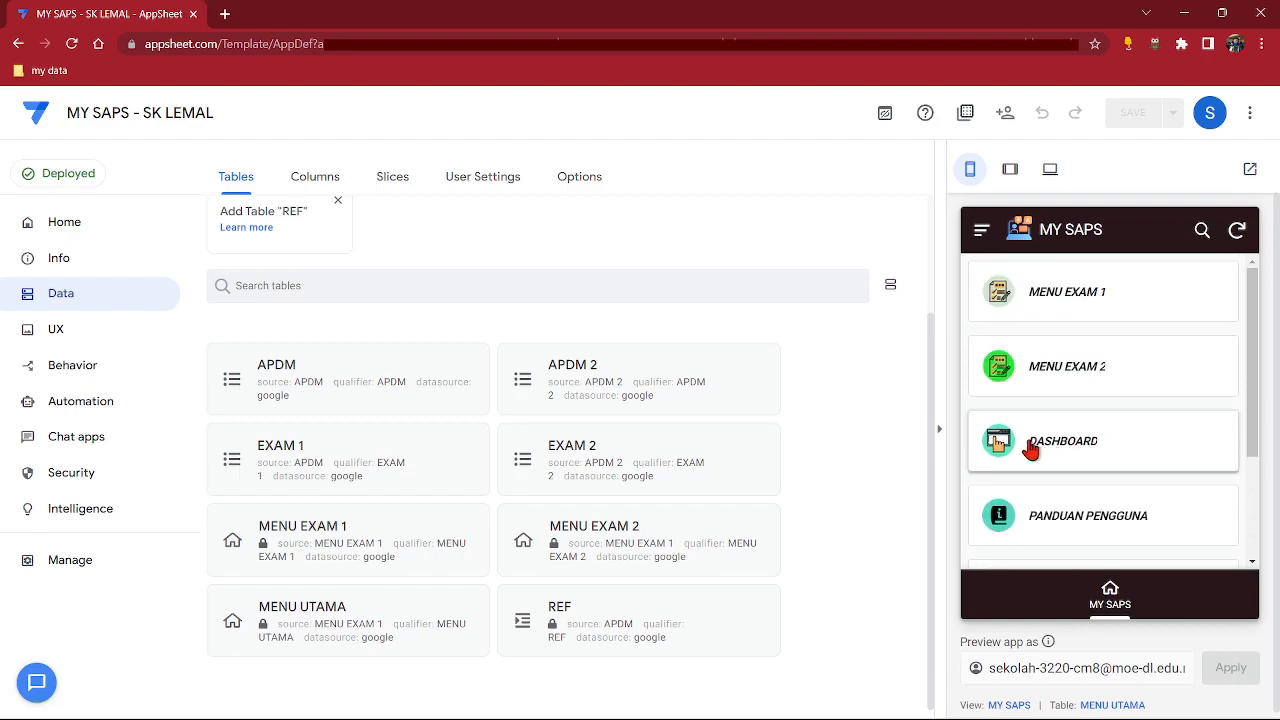
click(1031, 450)
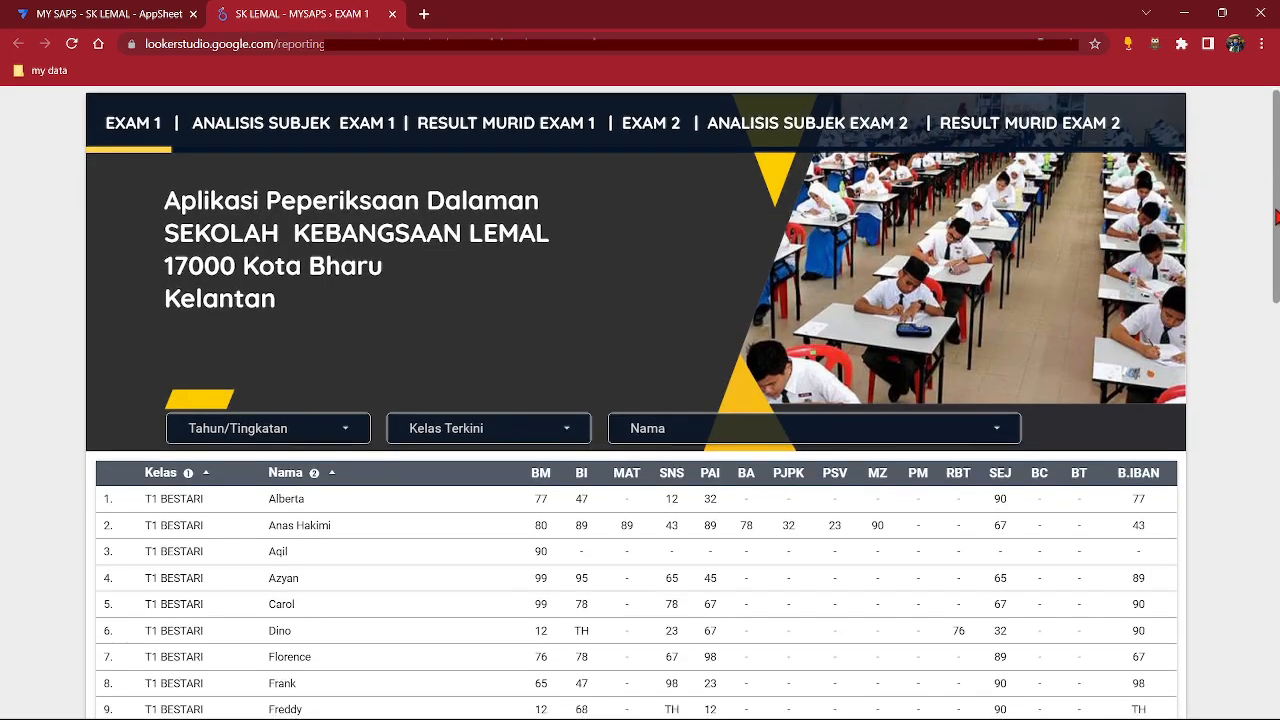
scroll(1260, 300, down, 5)
scroll(1251, 266, up, 6)
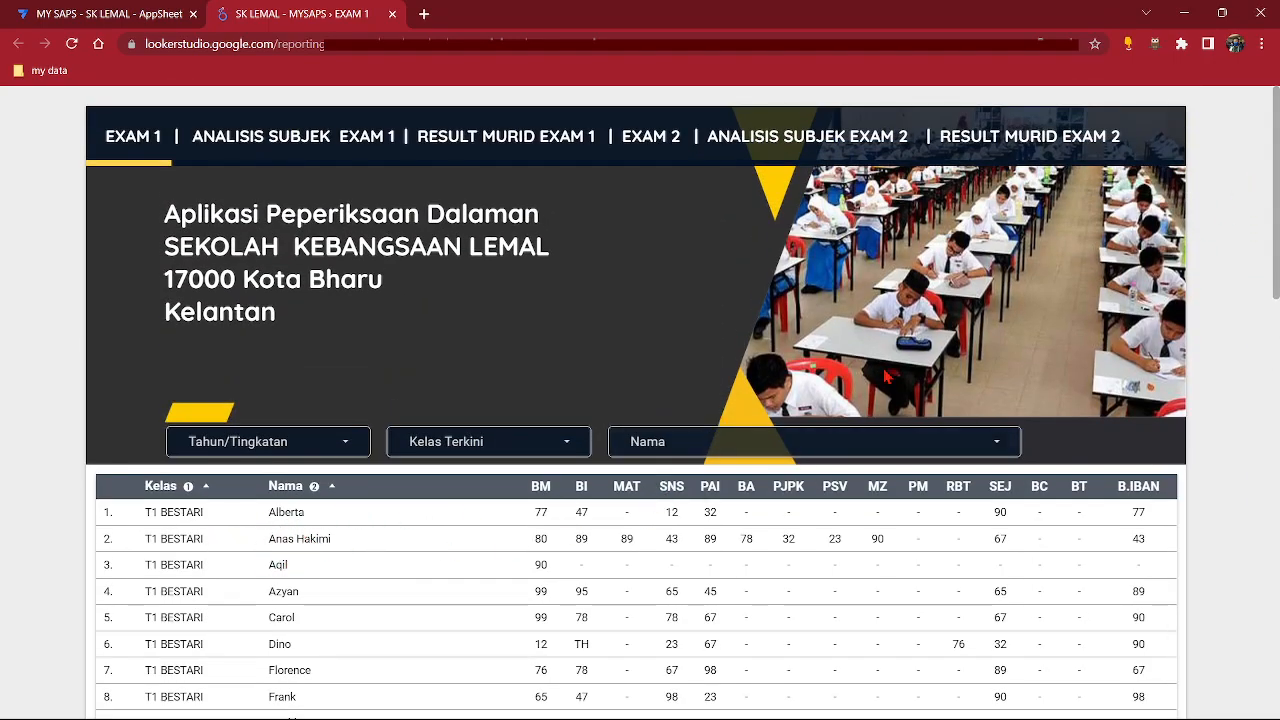
Open the source spreadsheets of the APDM and APDM 2 tables.
click(77, 12)
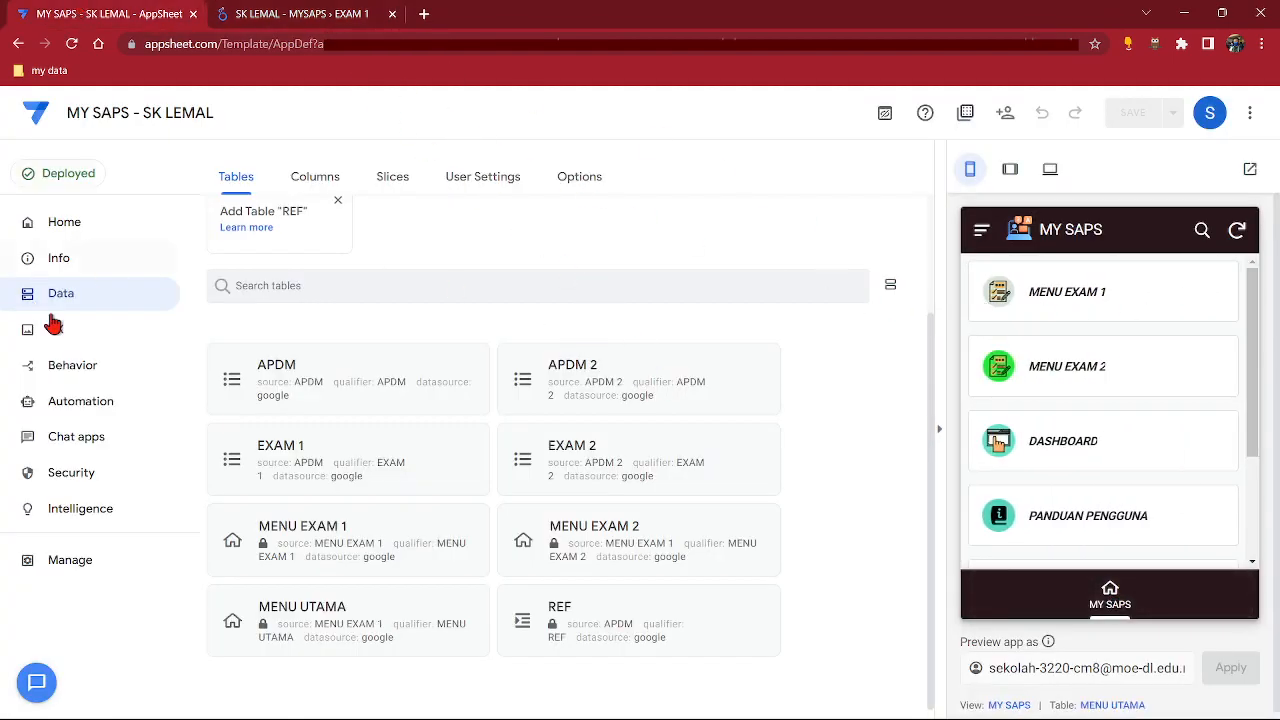
click(292, 375)
click(694, 228)
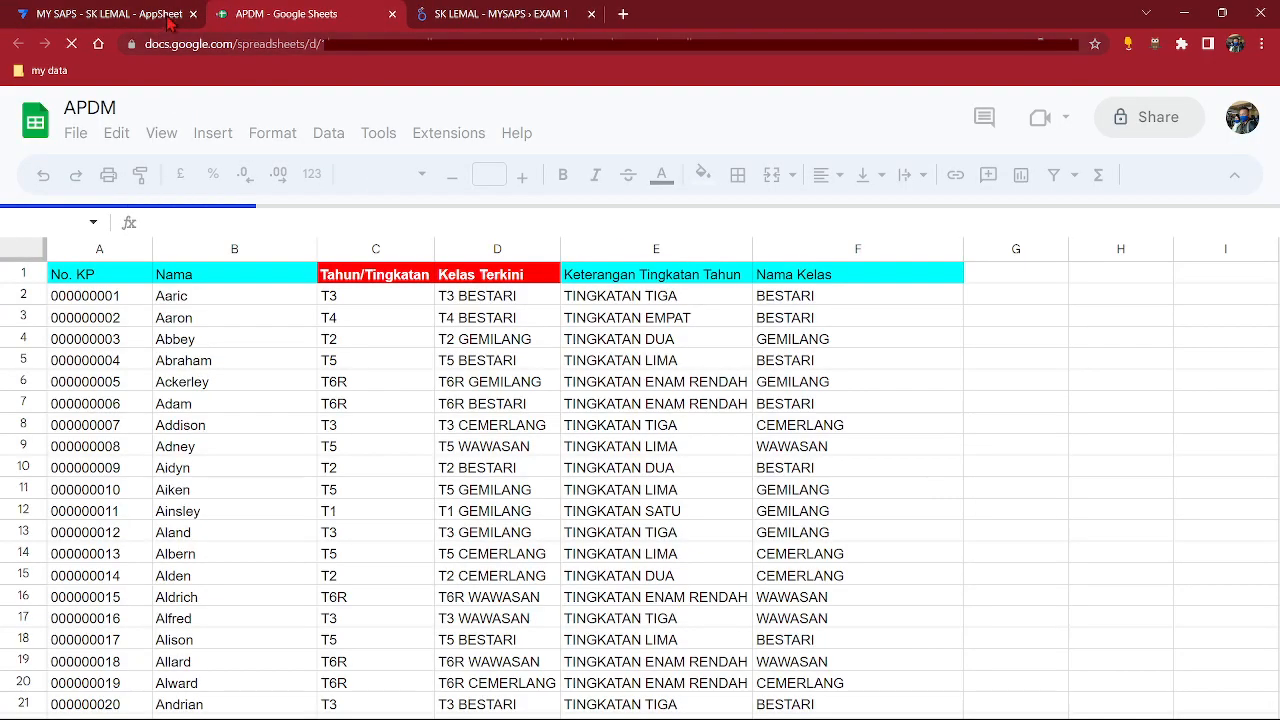
click(172, 13)
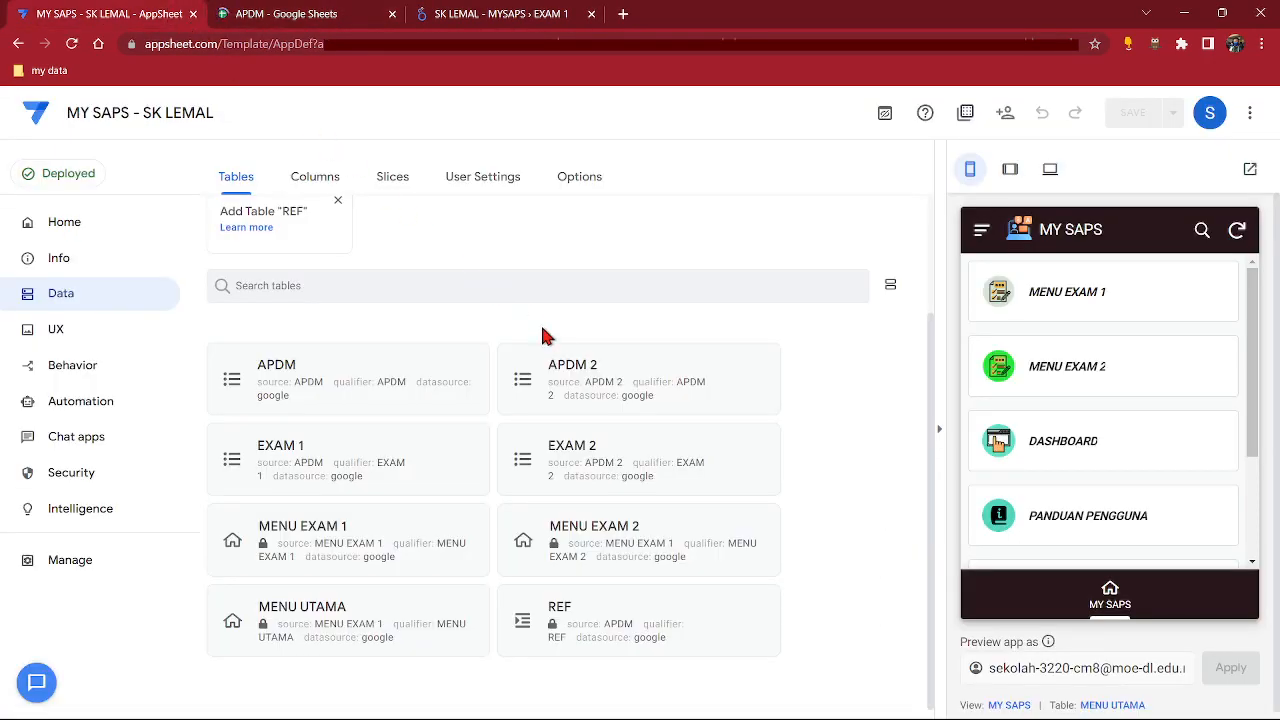
click(583, 377)
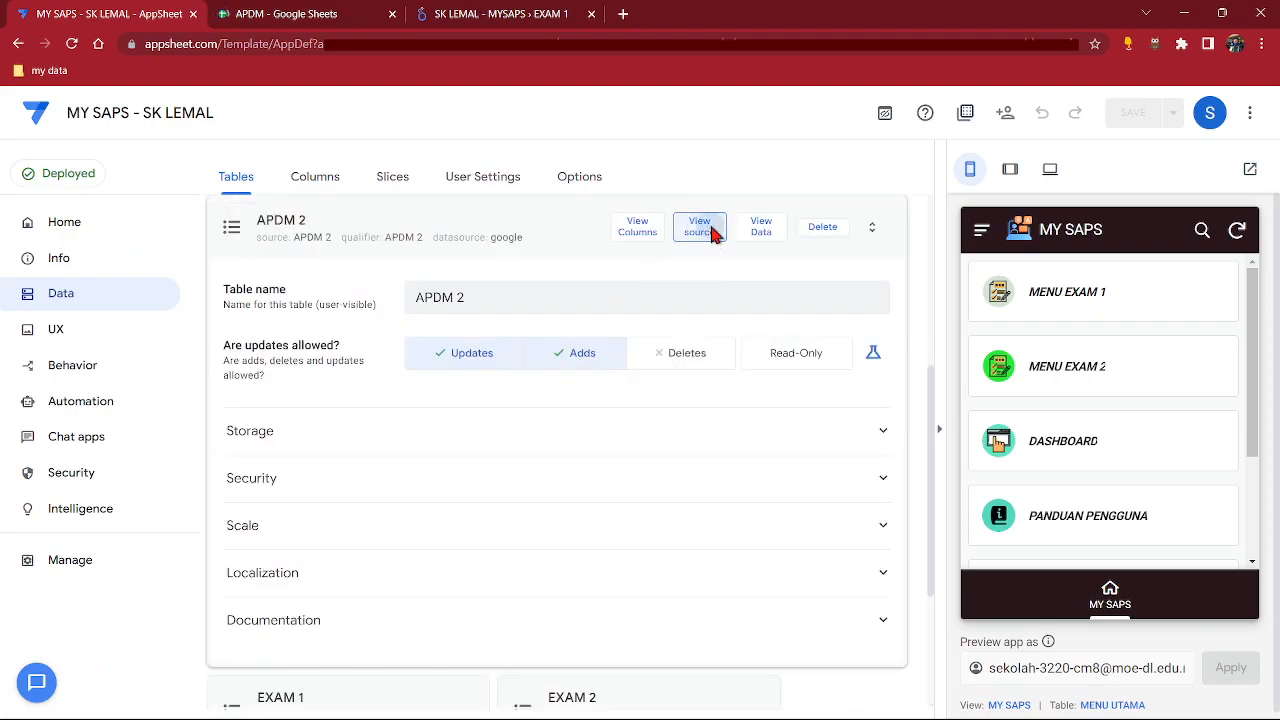
click(712, 230)
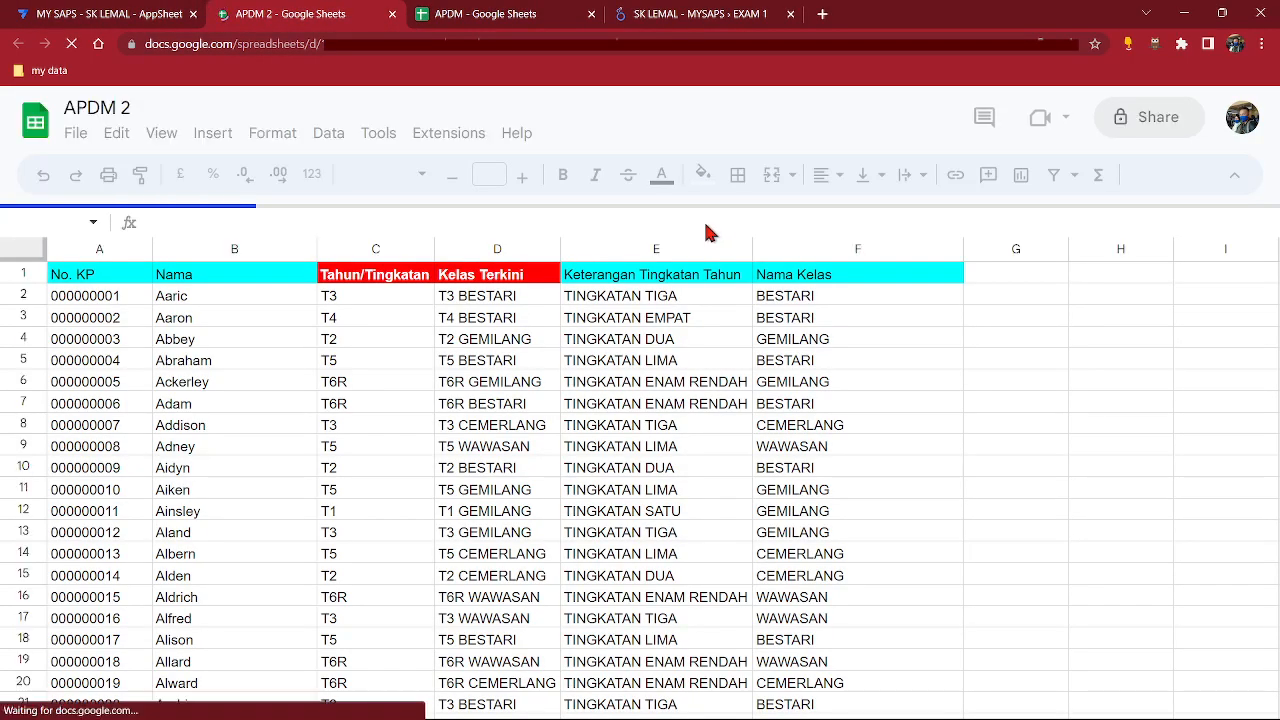
In the APDM spreadsheet, clear all student rows 2 to 1700 on the APDM sheet.
click(500, 14)
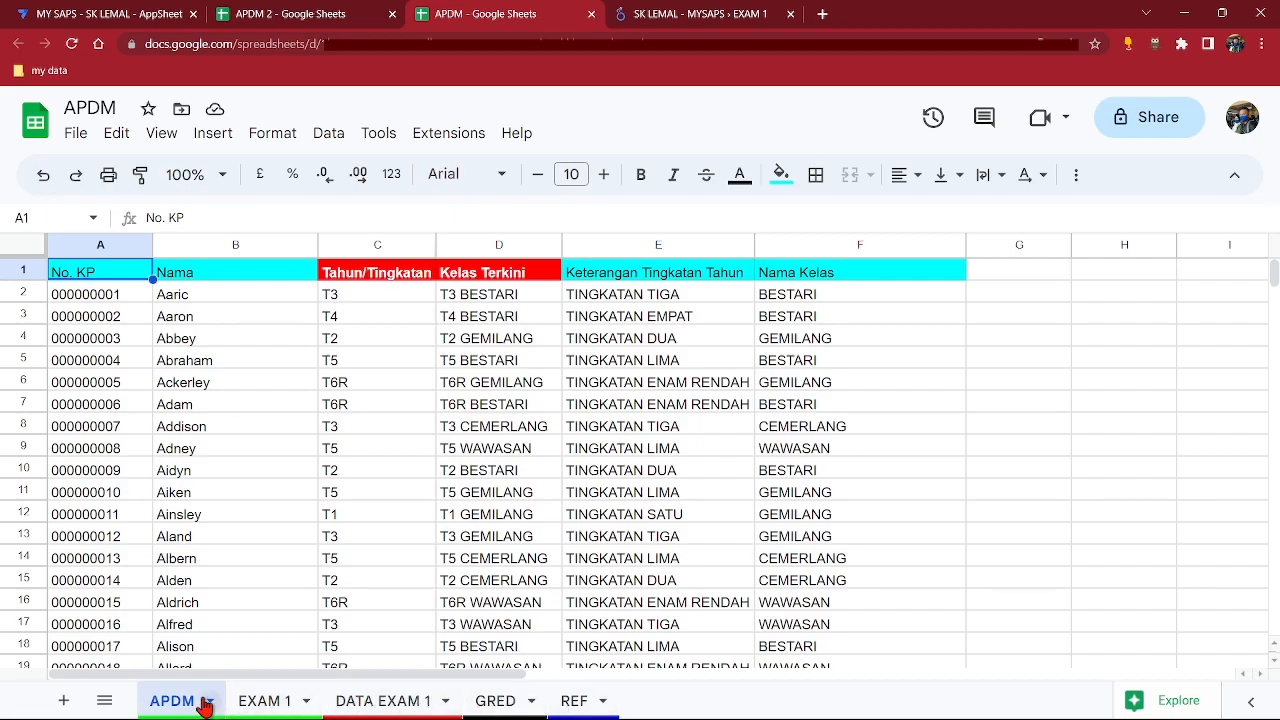
click(250, 700)
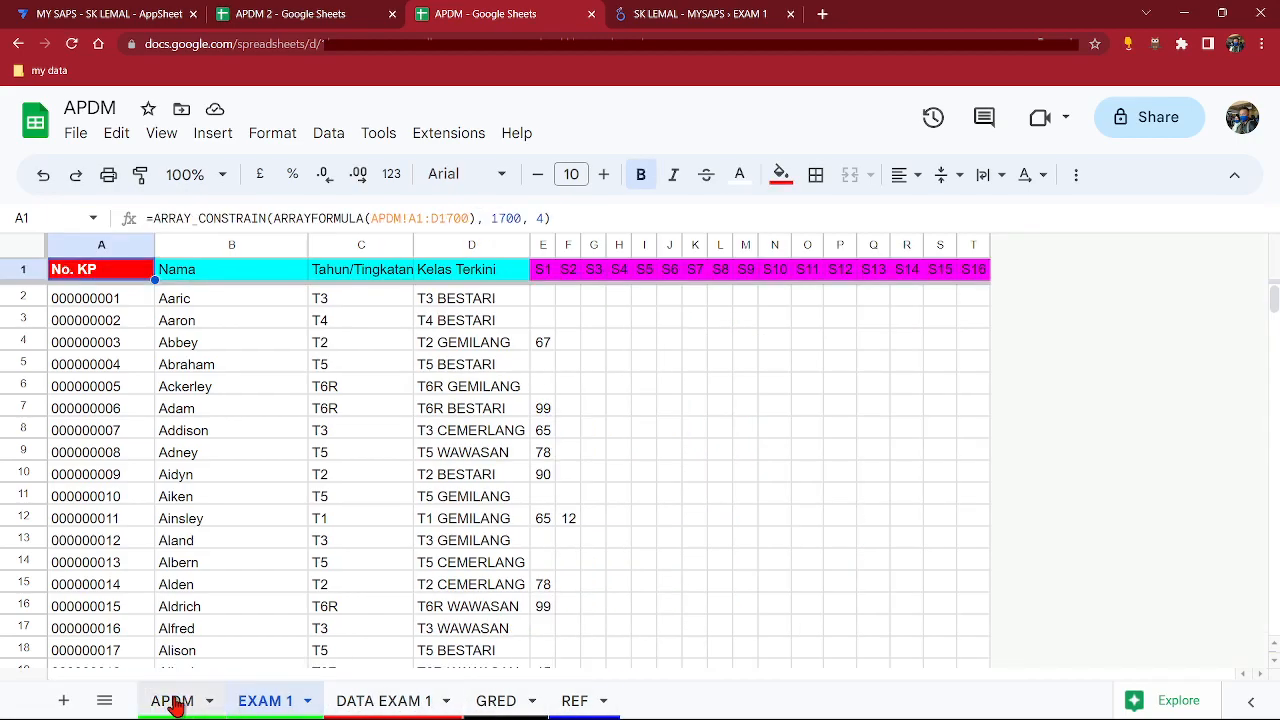
click(175, 702)
click(17, 293)
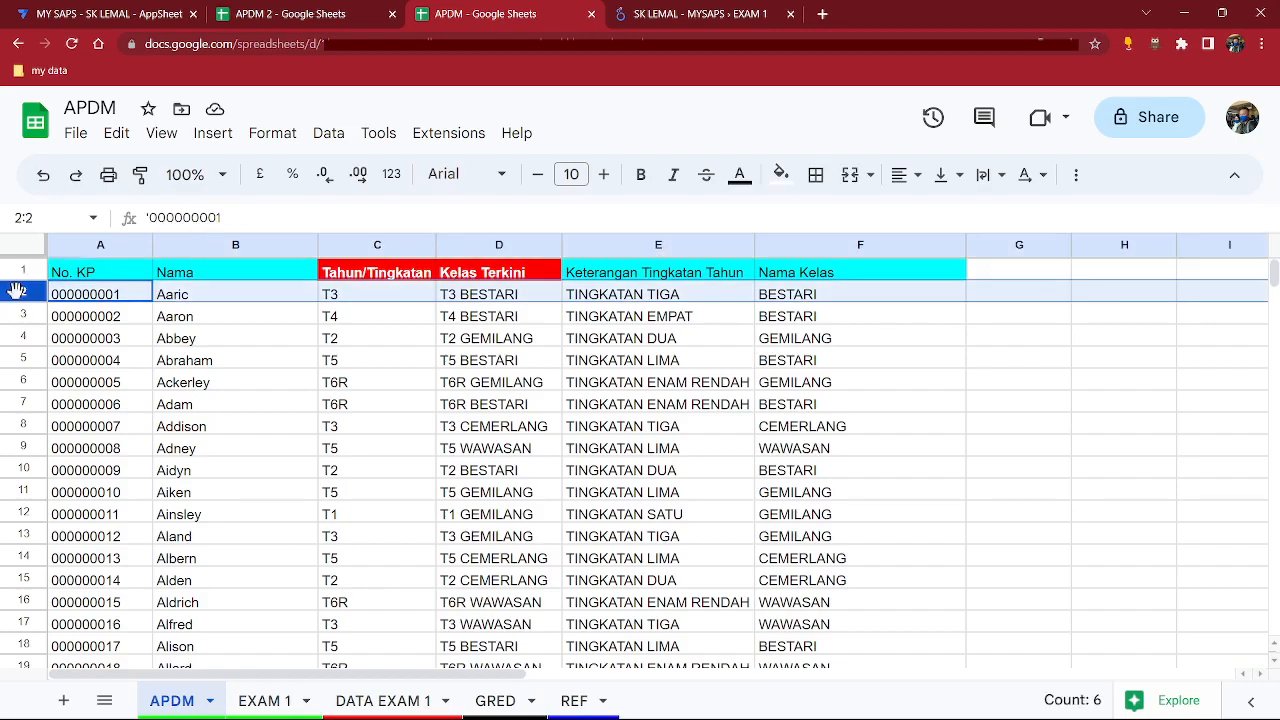
drag(1272, 277, 1272, 647)
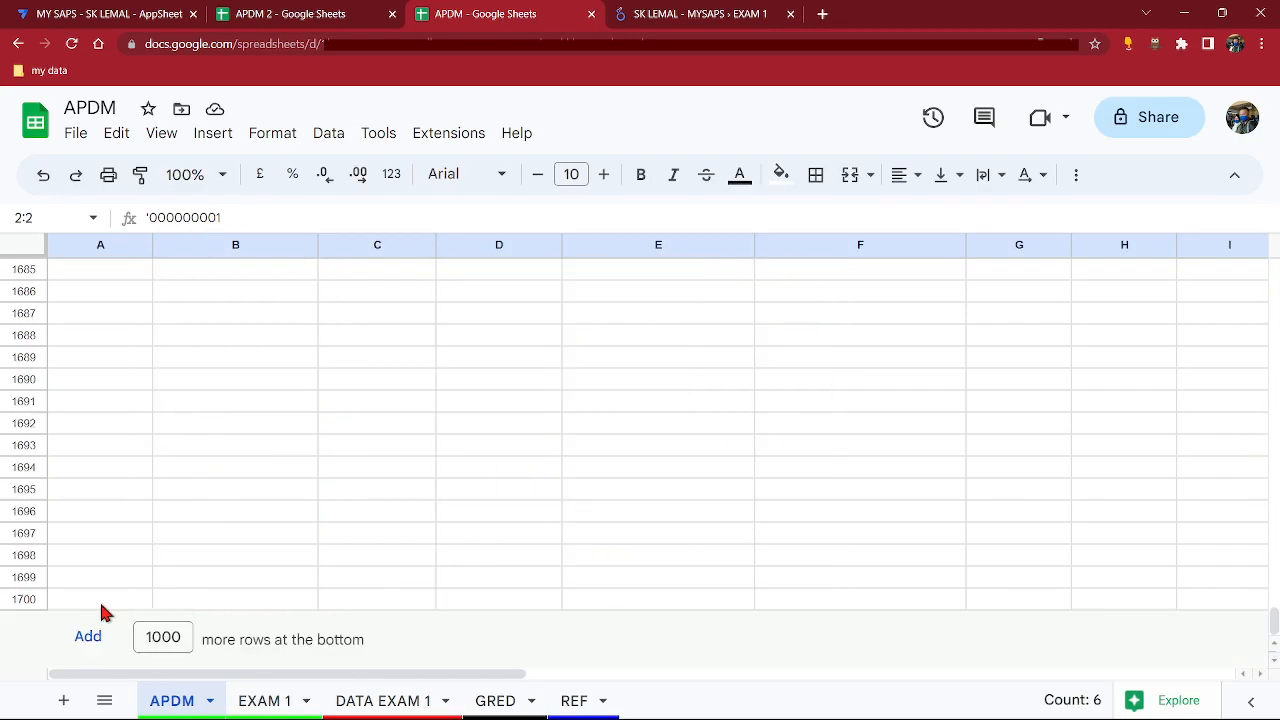
shift+click(28, 598)
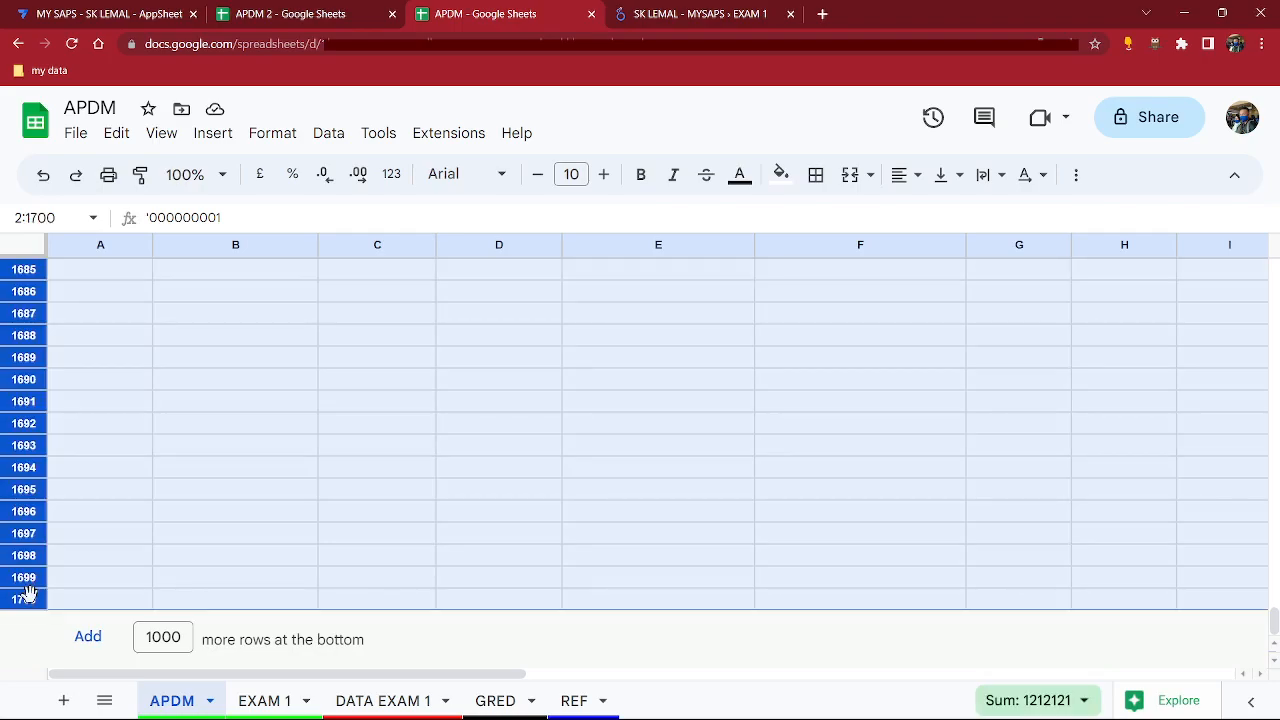
key(Delete)
click(337, 472)
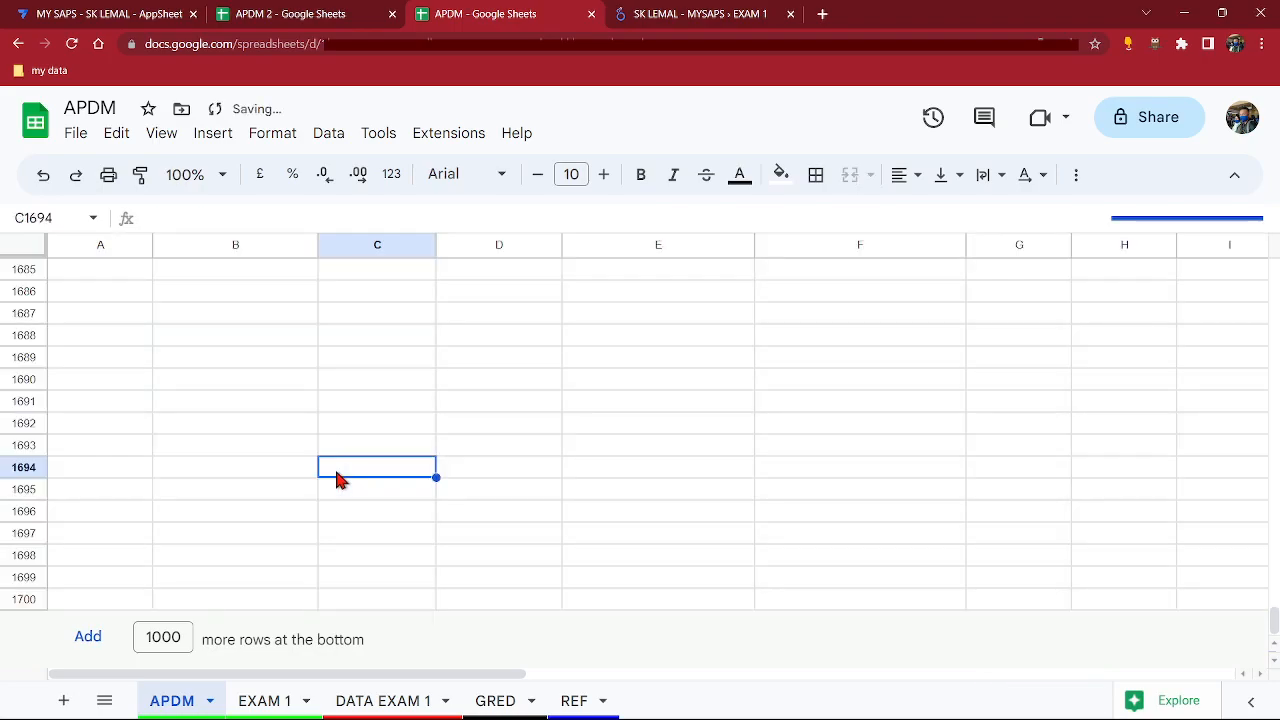
Clear rows 2 to 1700 on the EXAM 1 sheet.
click(266, 700)
click(595, 342)
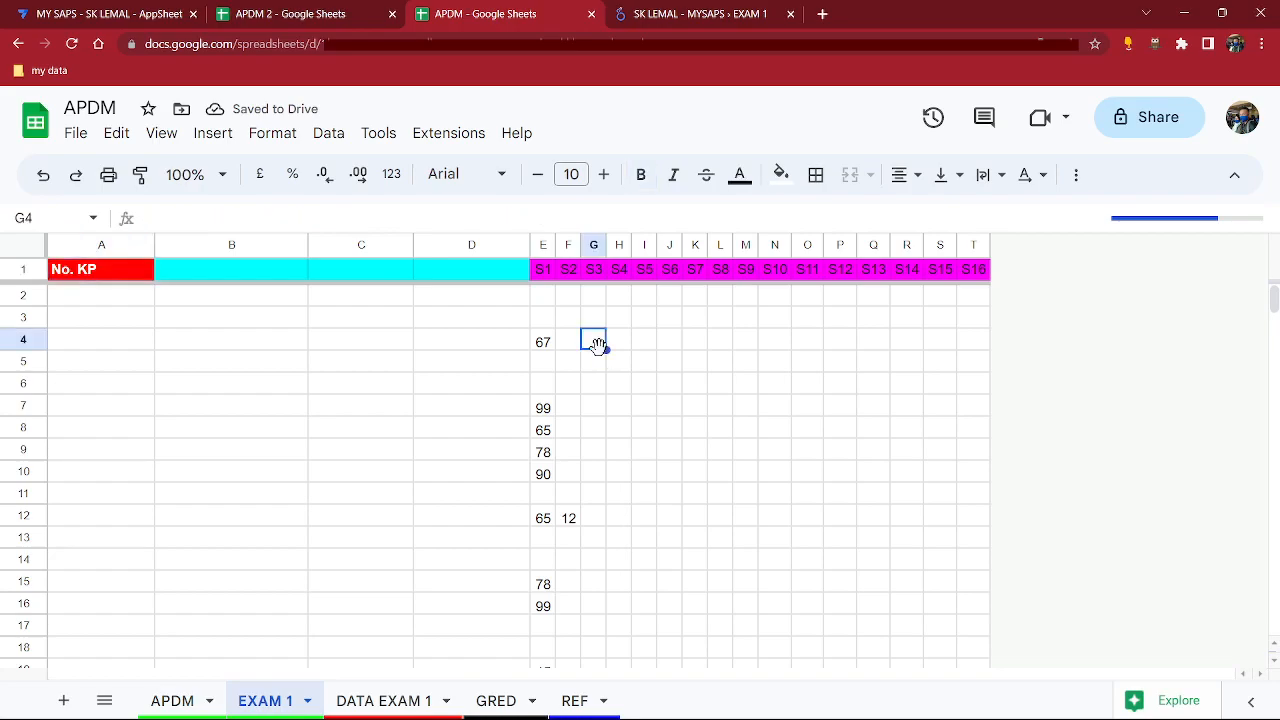
click(24, 293)
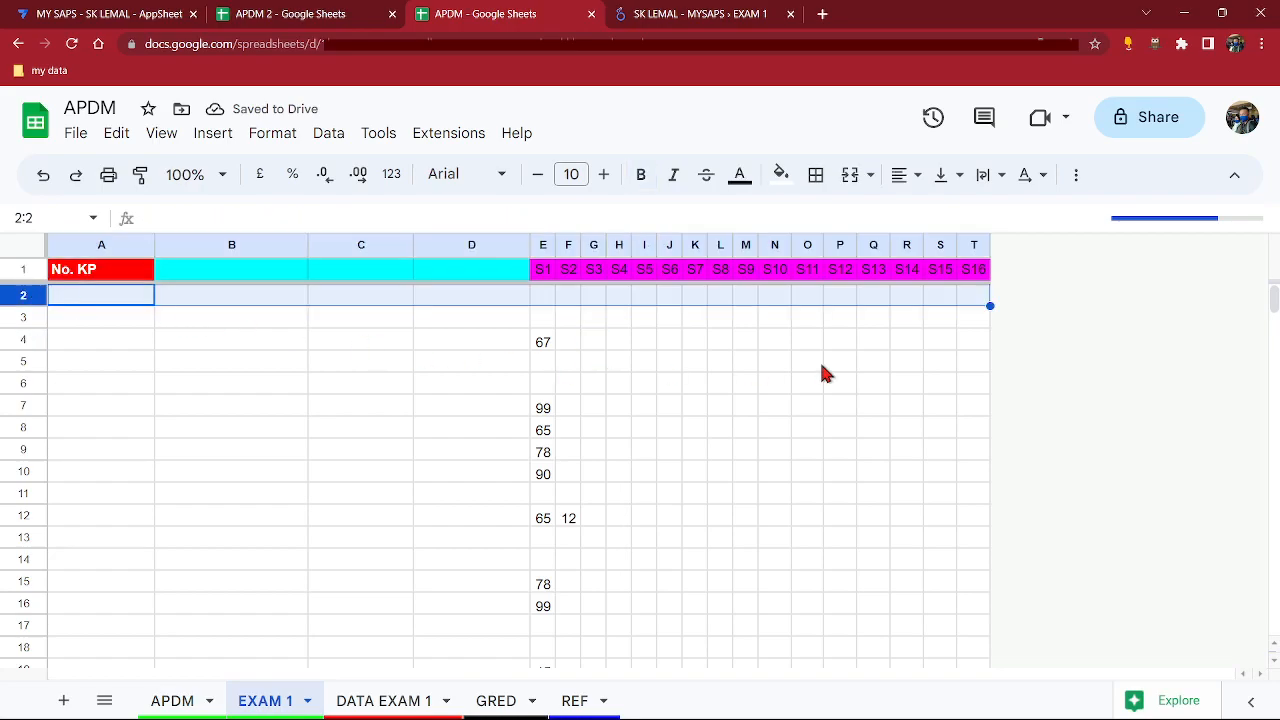
drag(1273, 300, 1014, 640)
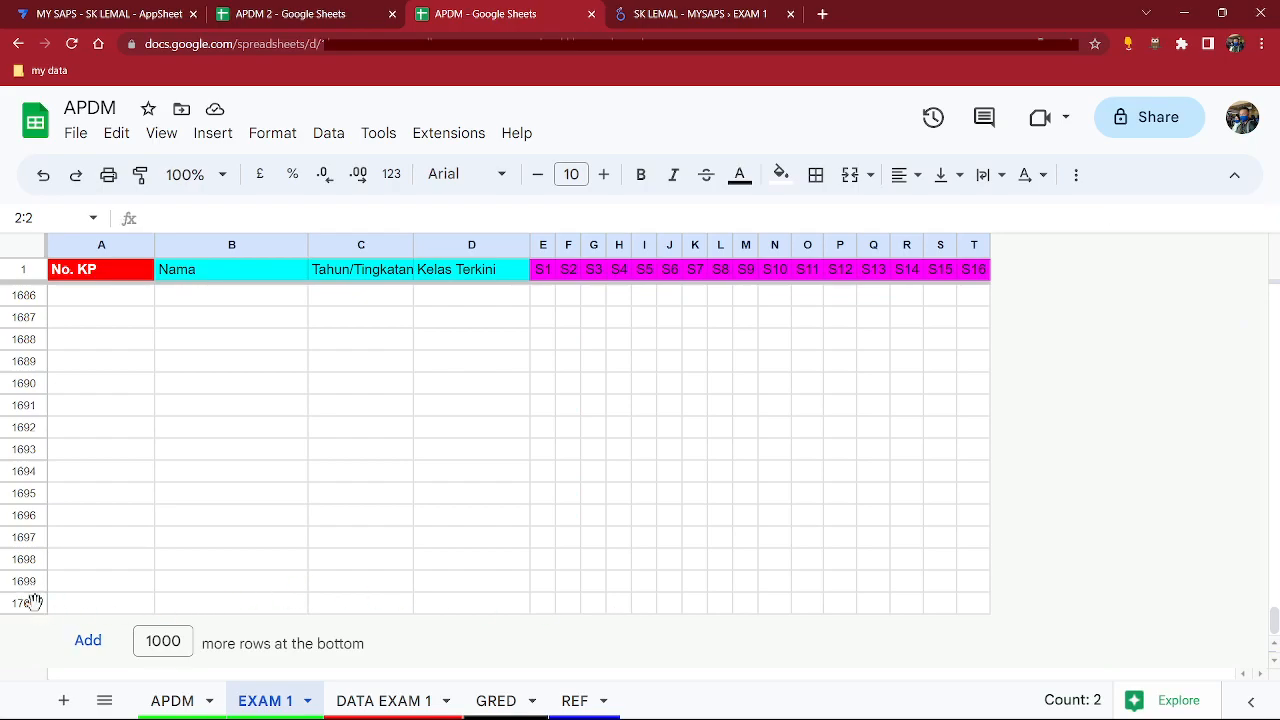
shift+click(34, 602)
key(Delete)
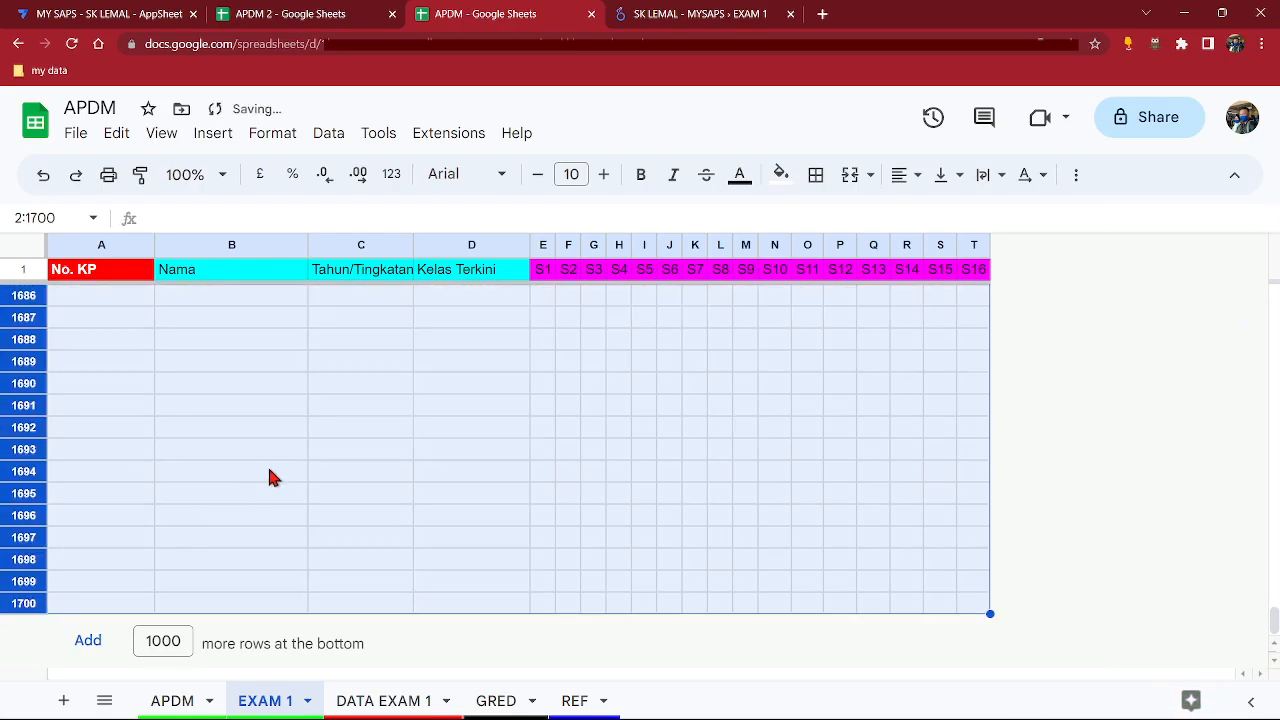
click(278, 462)
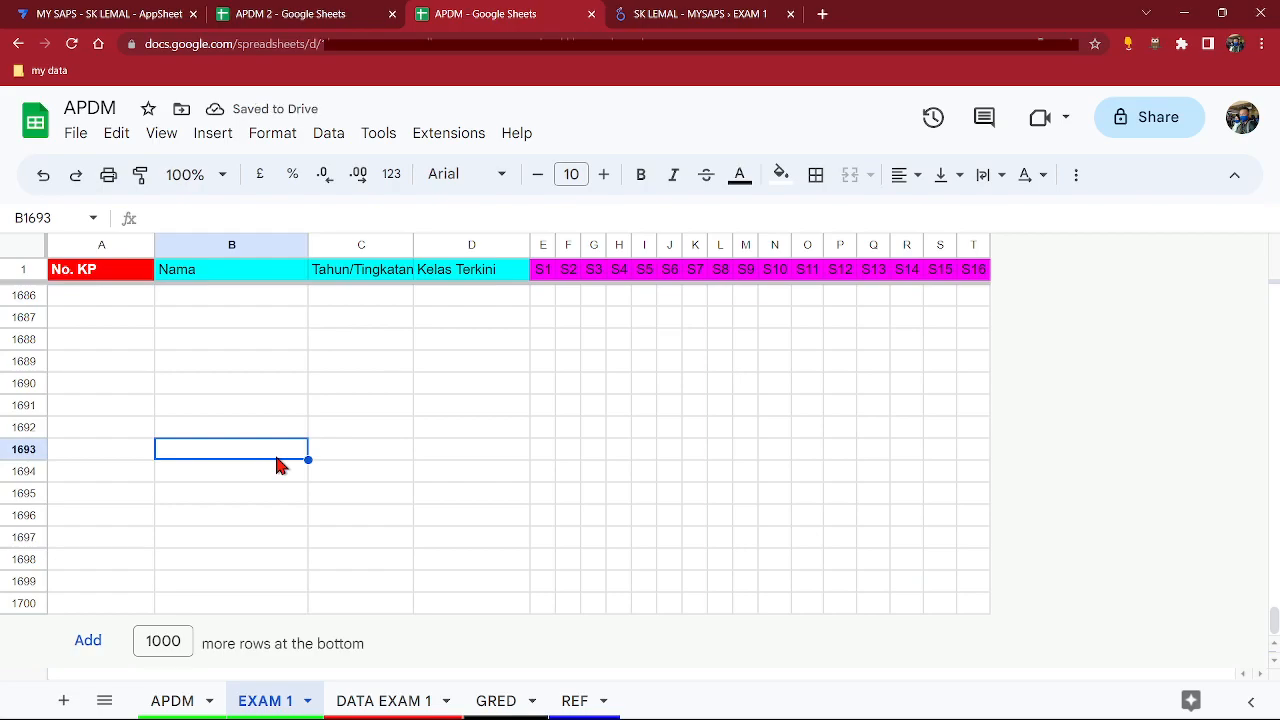
In the APDM 2 spreadsheet, clear all student rows 2 to 1700 on the APDM 2 sheet.
click(300, 18)
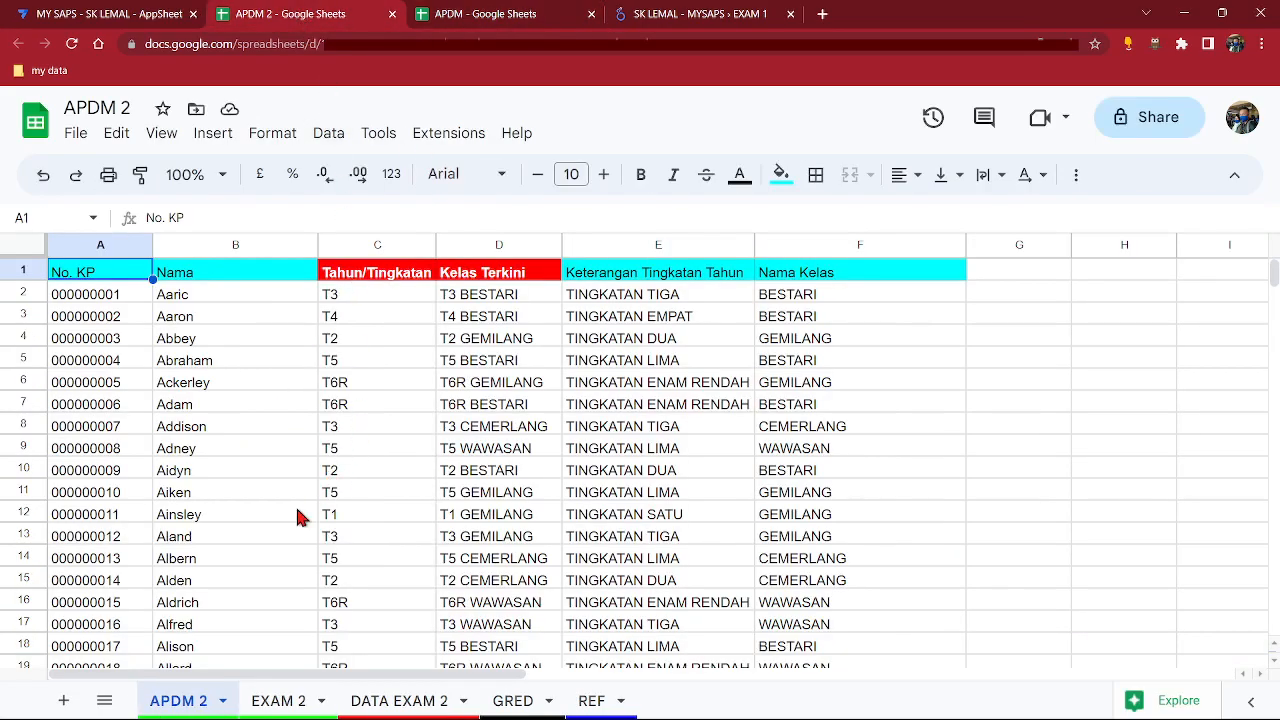
click(35, 295)
drag(1274, 275, 1266, 623)
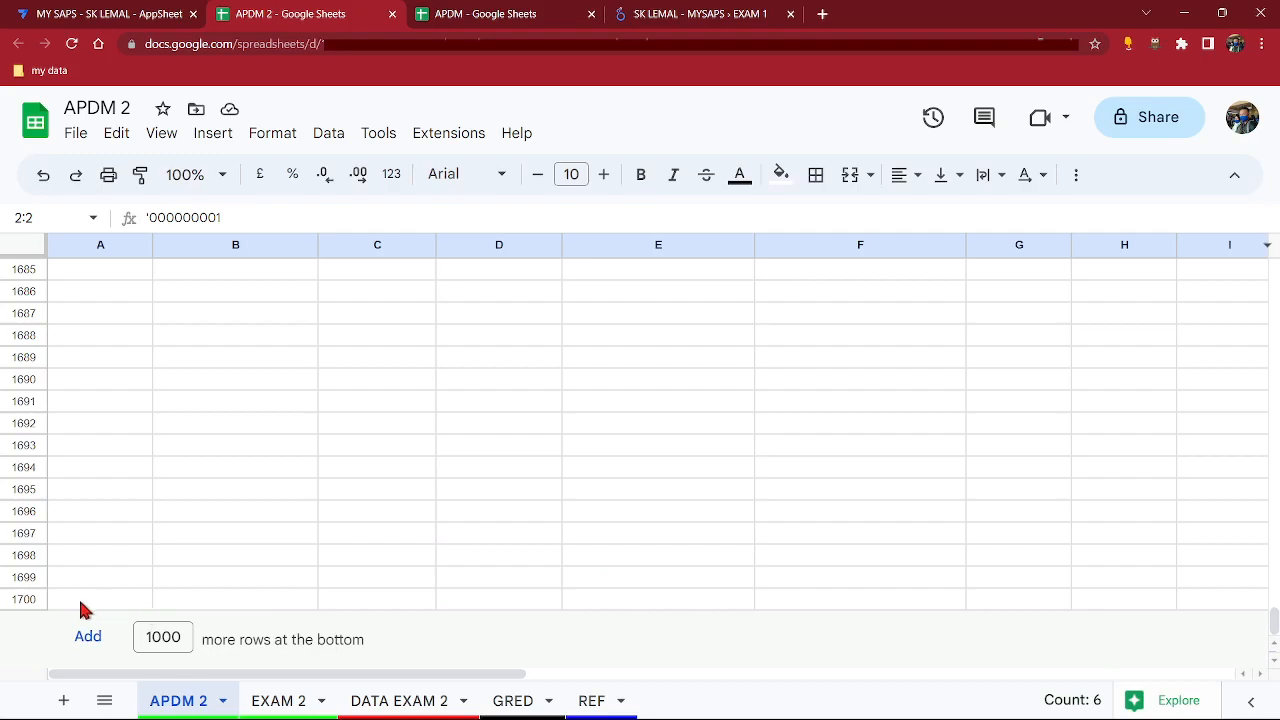
shift+click(37, 599)
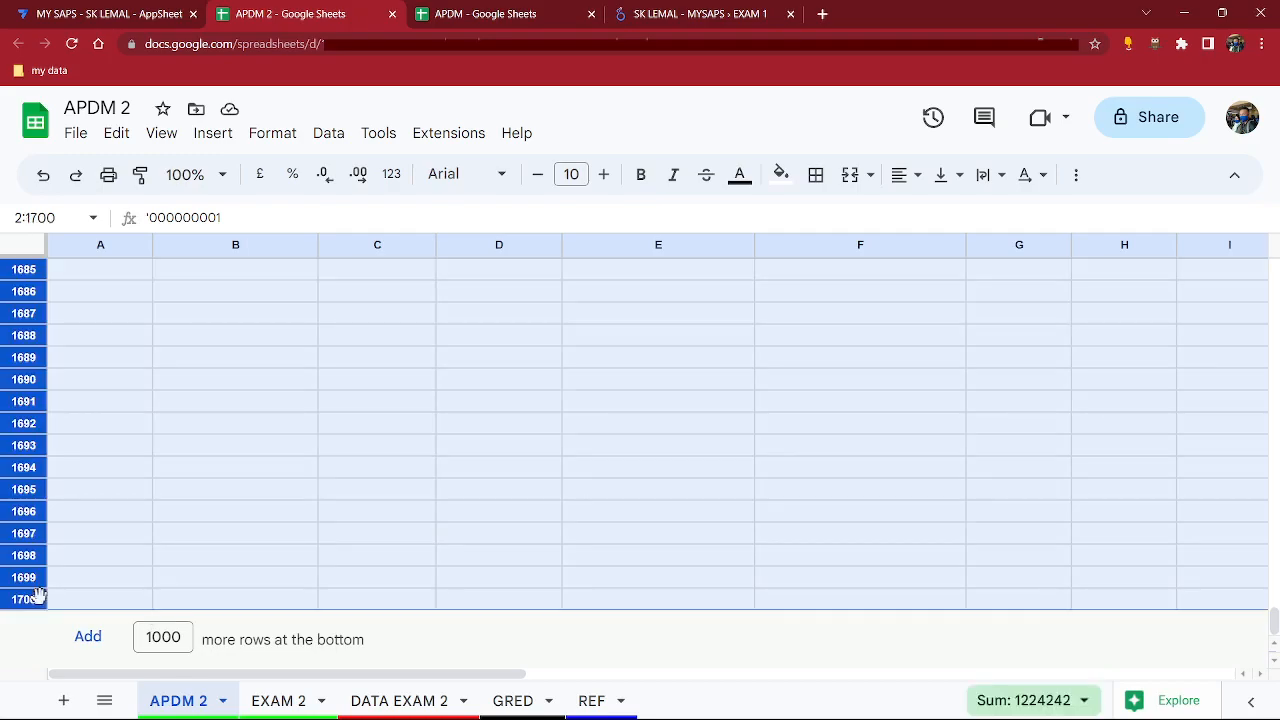
key(Delete)
Clear rows 2 to 1700 on the EXAM 2 sheet.
click(270, 700)
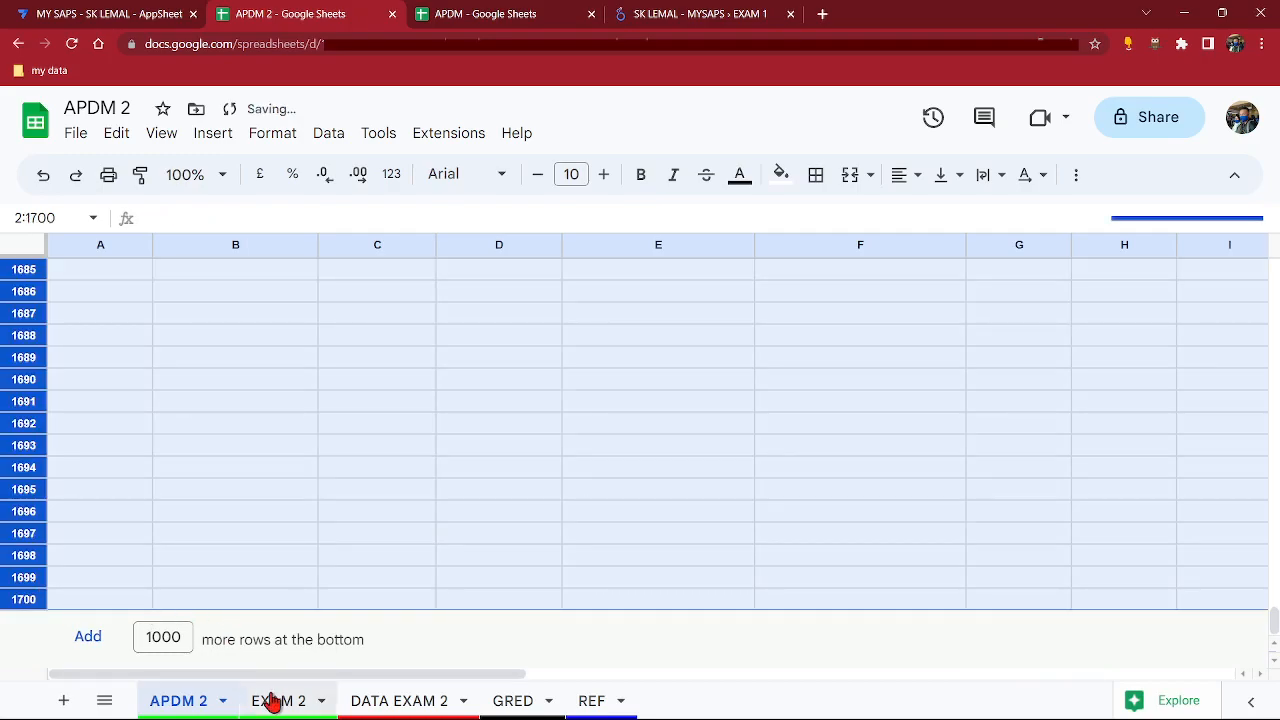
click(24, 294)
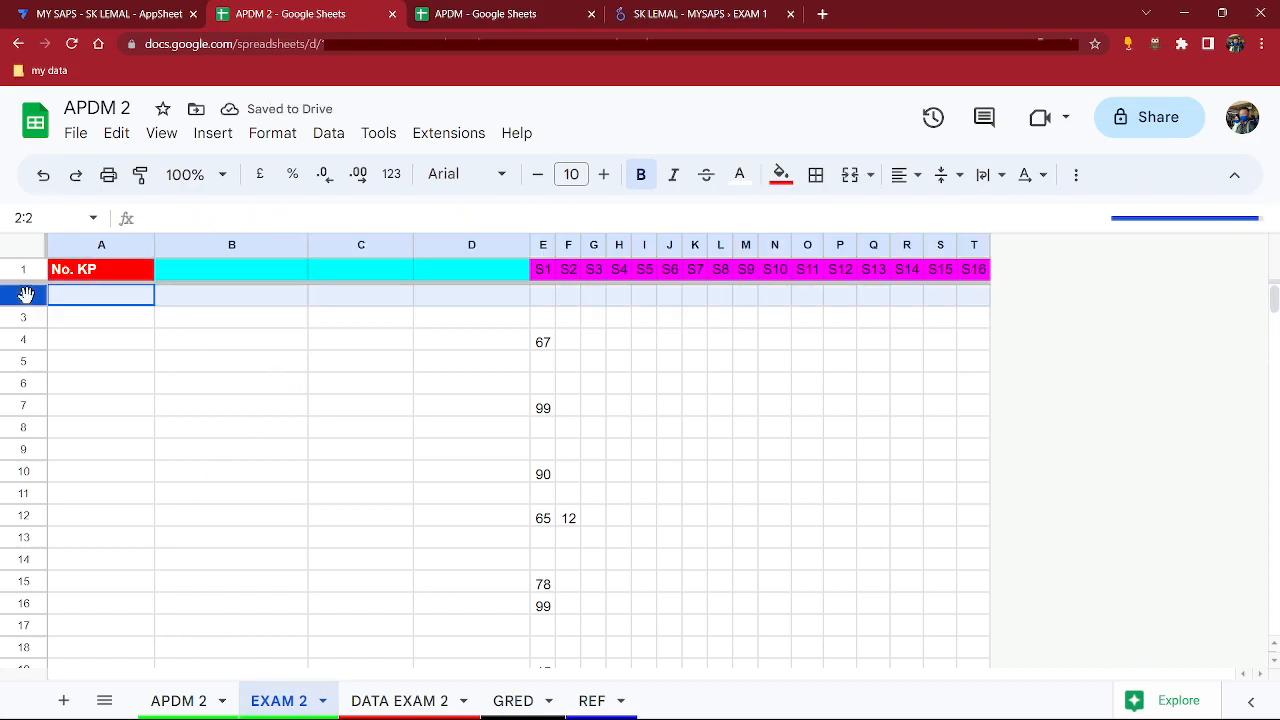
drag(1266, 298, 1268, 623)
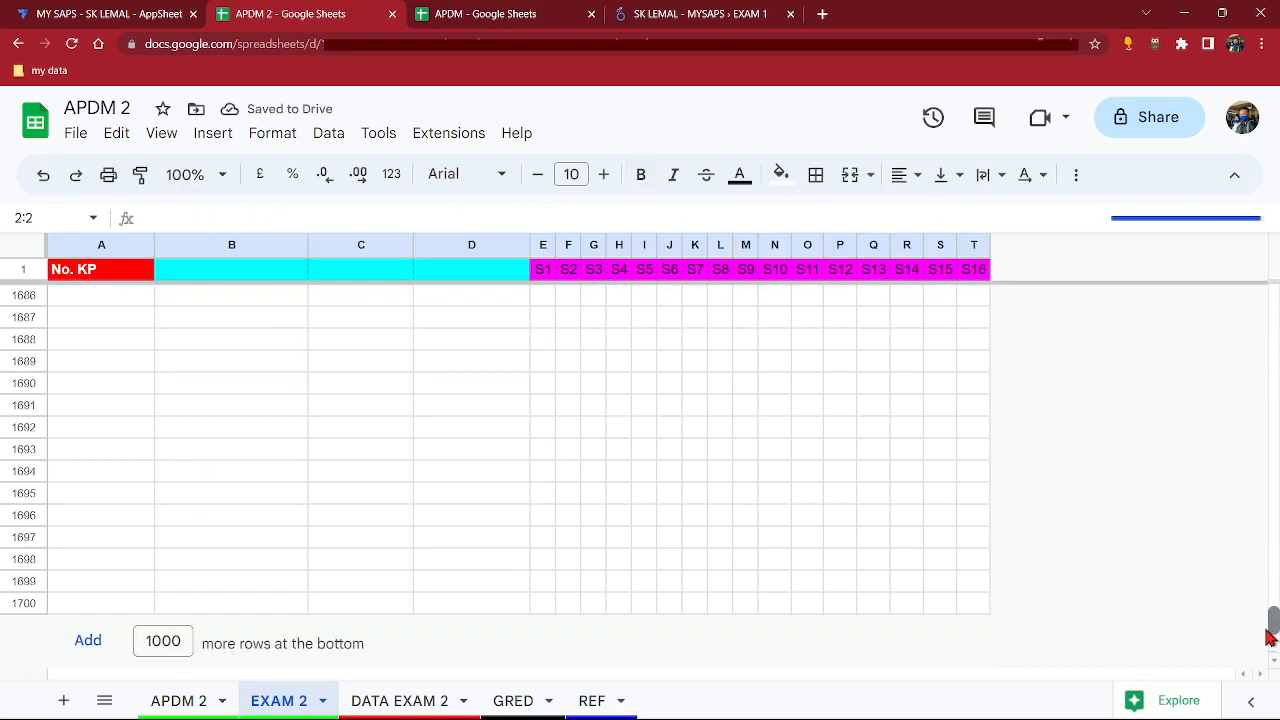
shift+click(38, 603)
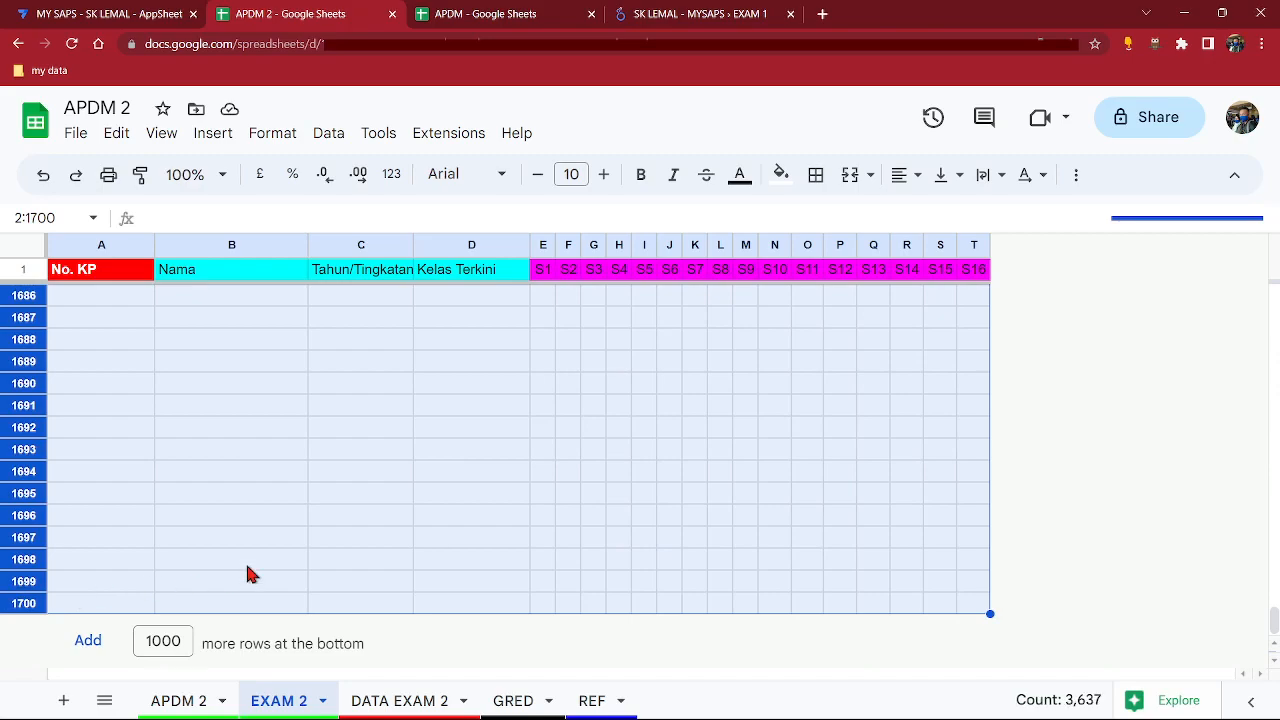
key(Delete)
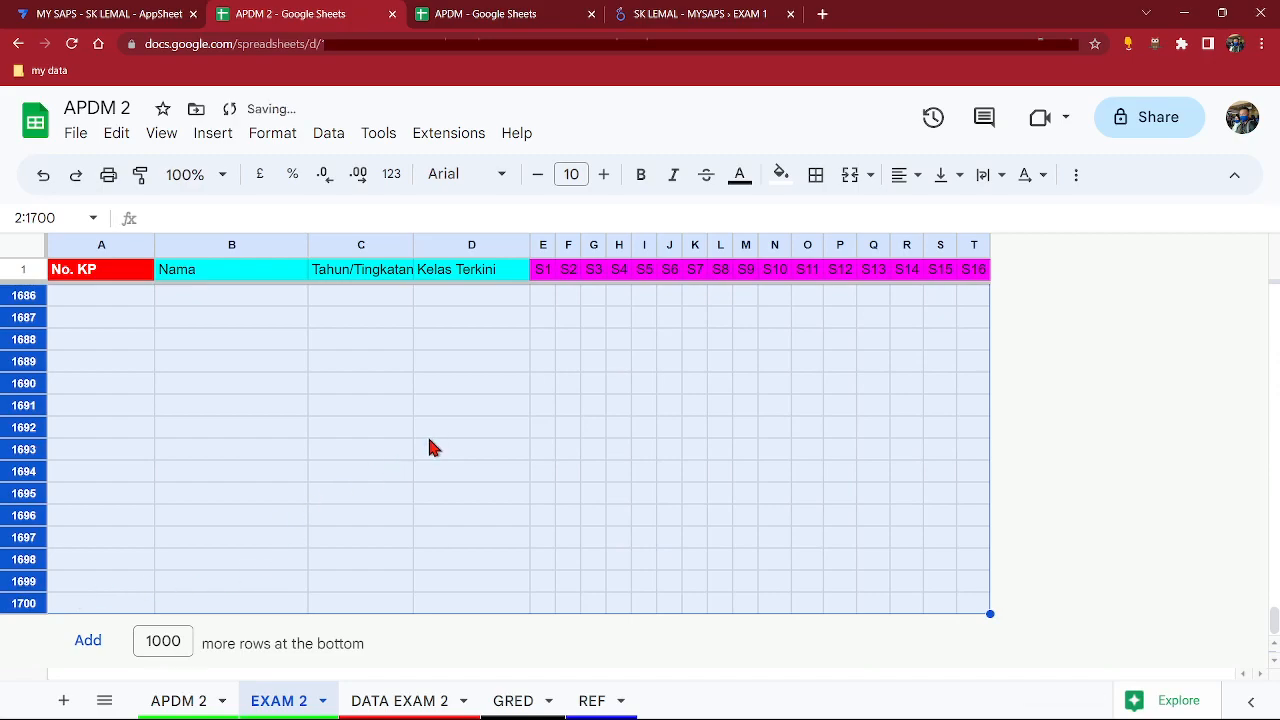
click(430, 445)
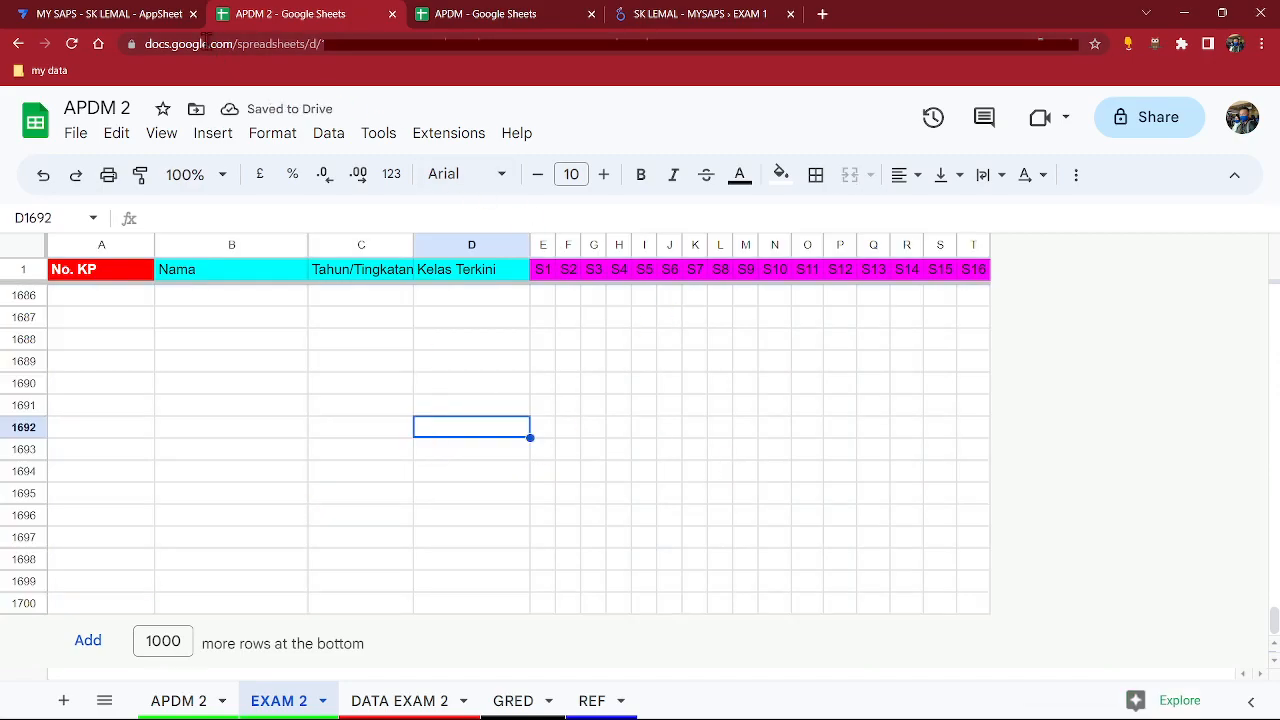
Sync the app preview and open the BM subject views under MENU EXAM 1 and MENU EXAM 2.
click(155, 14)
click(1237, 229)
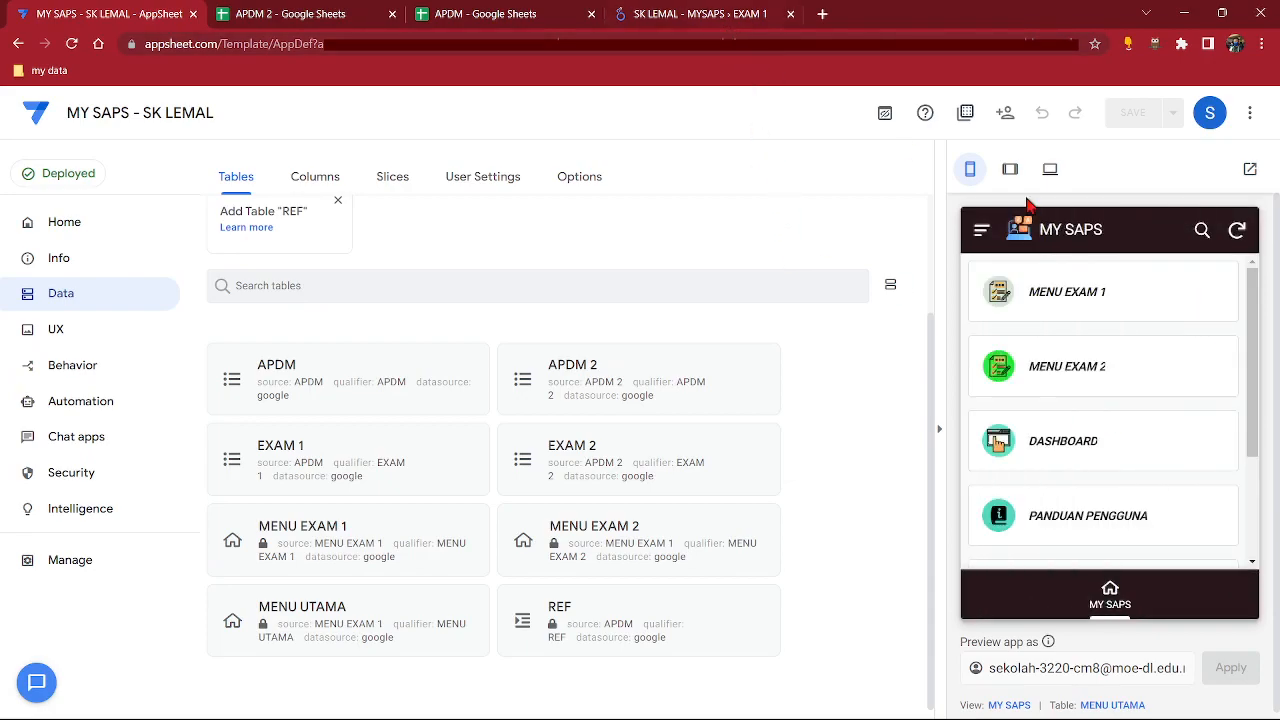
click(1102, 300)
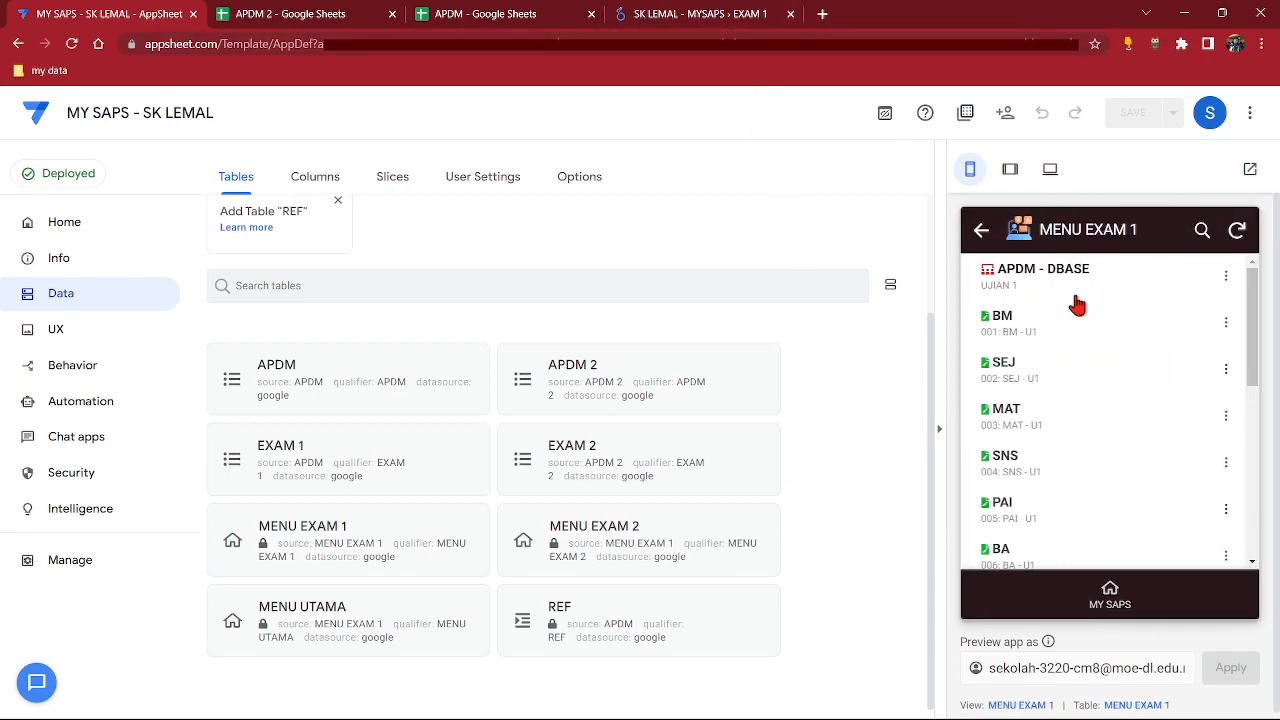
click(988, 242)
click(1029, 328)
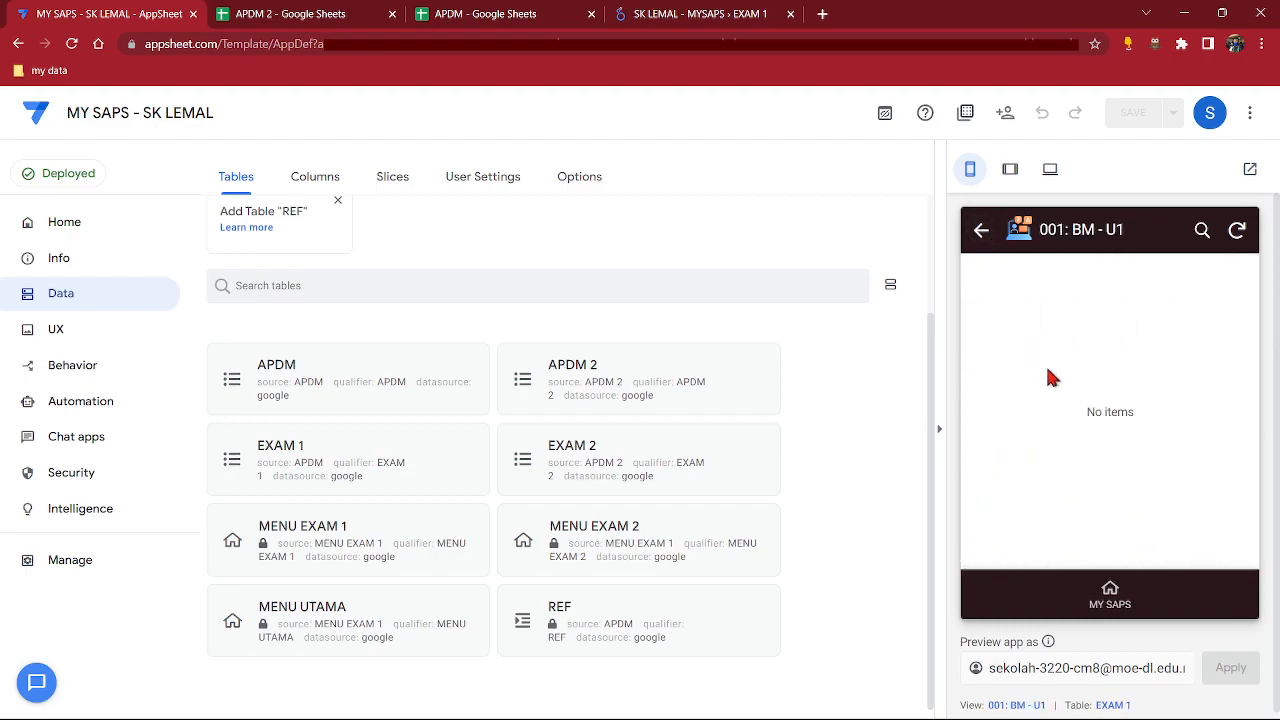
click(983, 232)
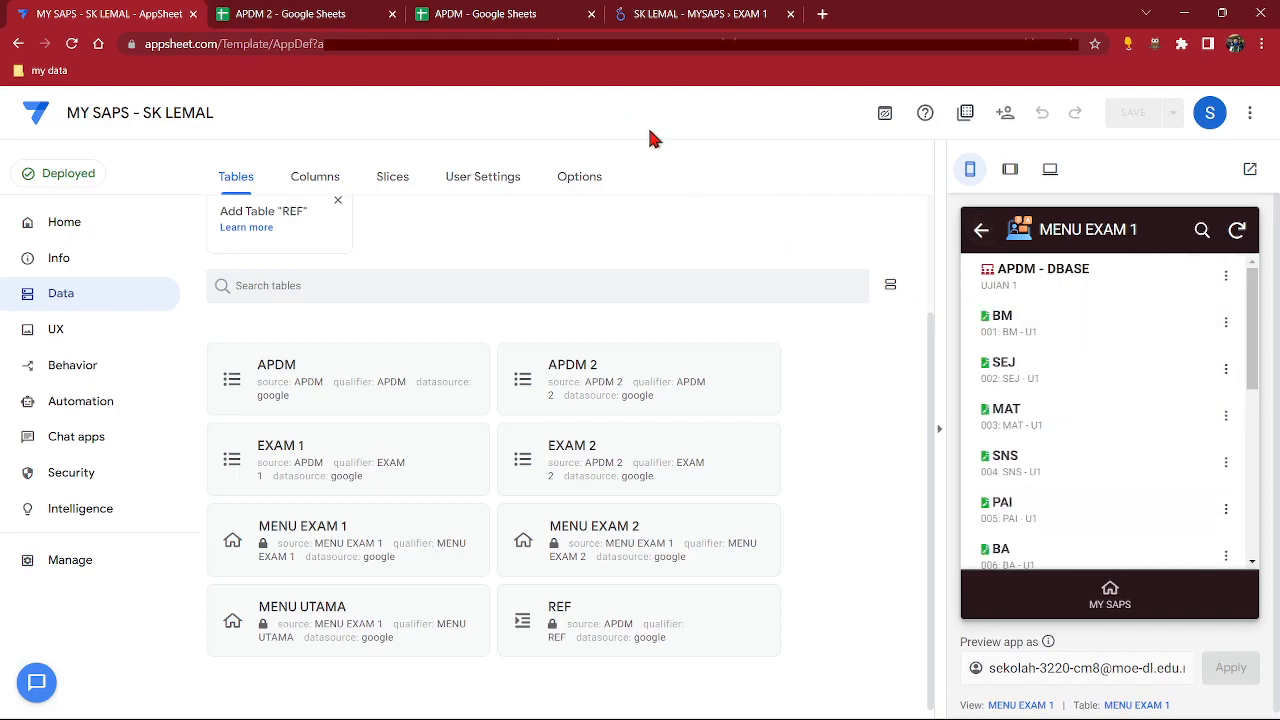
click(983, 232)
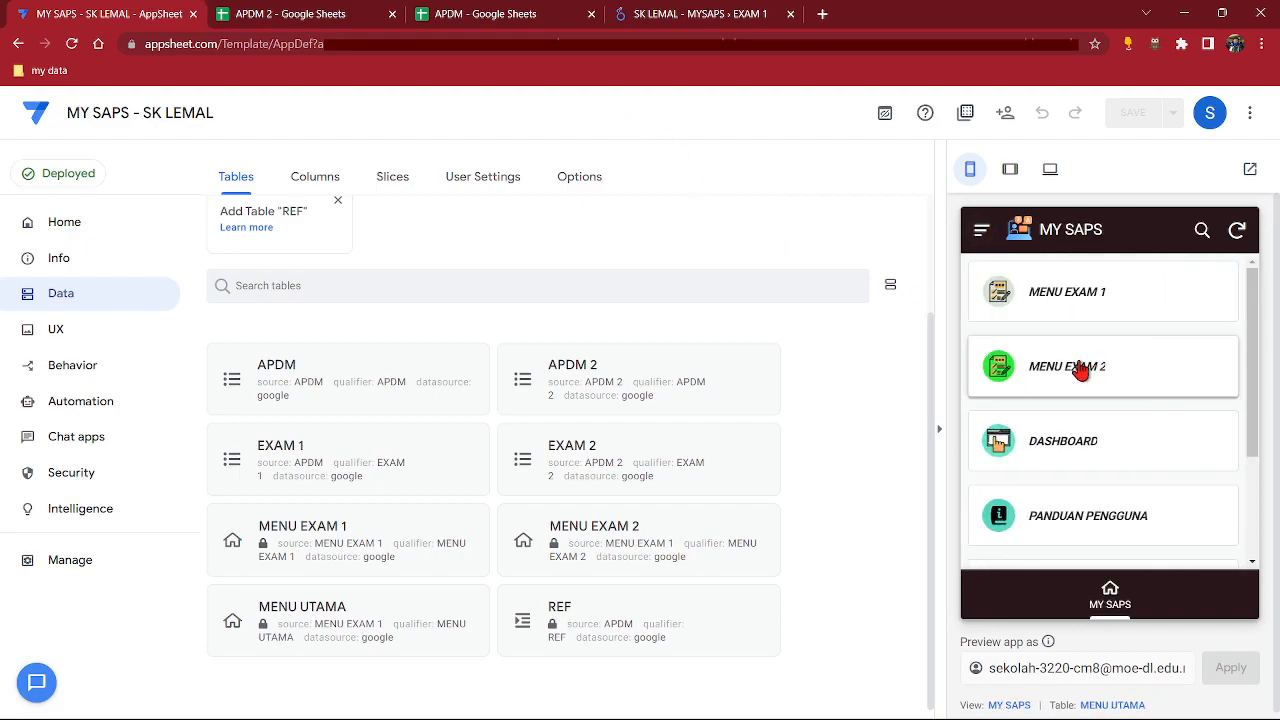
click(1073, 368)
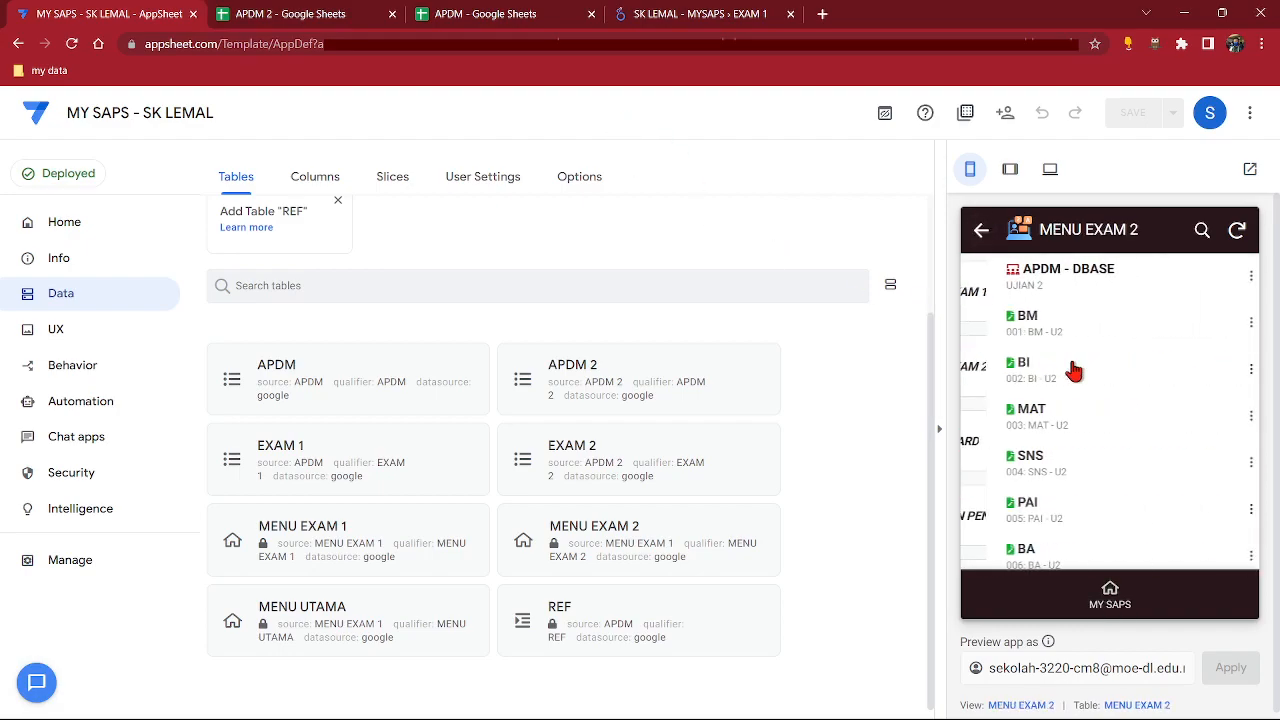
click(1020, 326)
click(1110, 590)
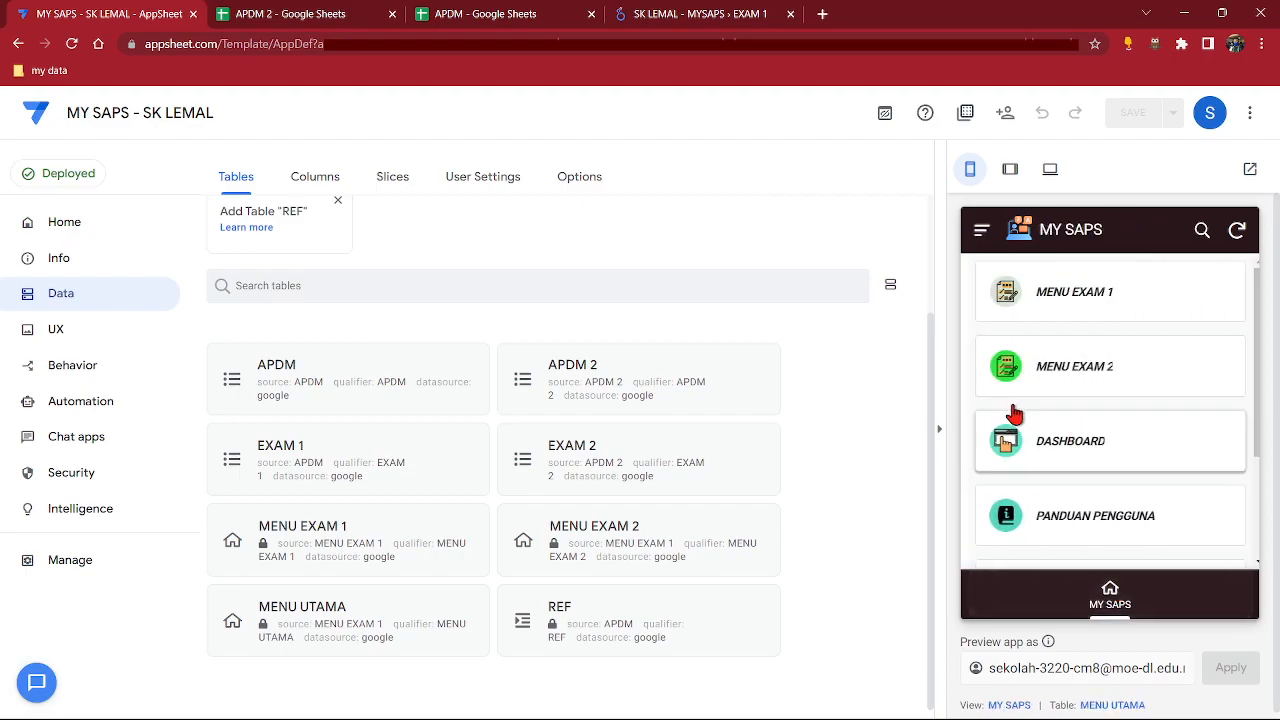
Open the DASHBOARD report from the app preview and reload it.
click(1057, 432)
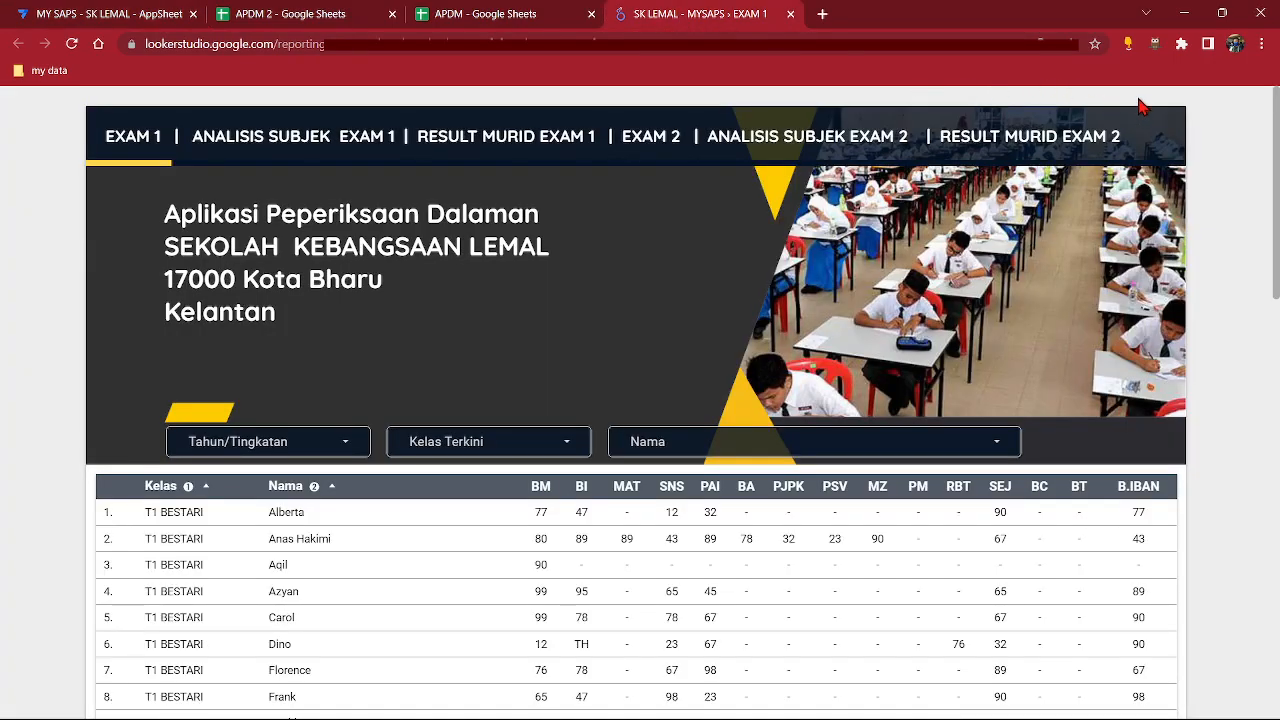
click(1145, 114)
click(1150, 163)
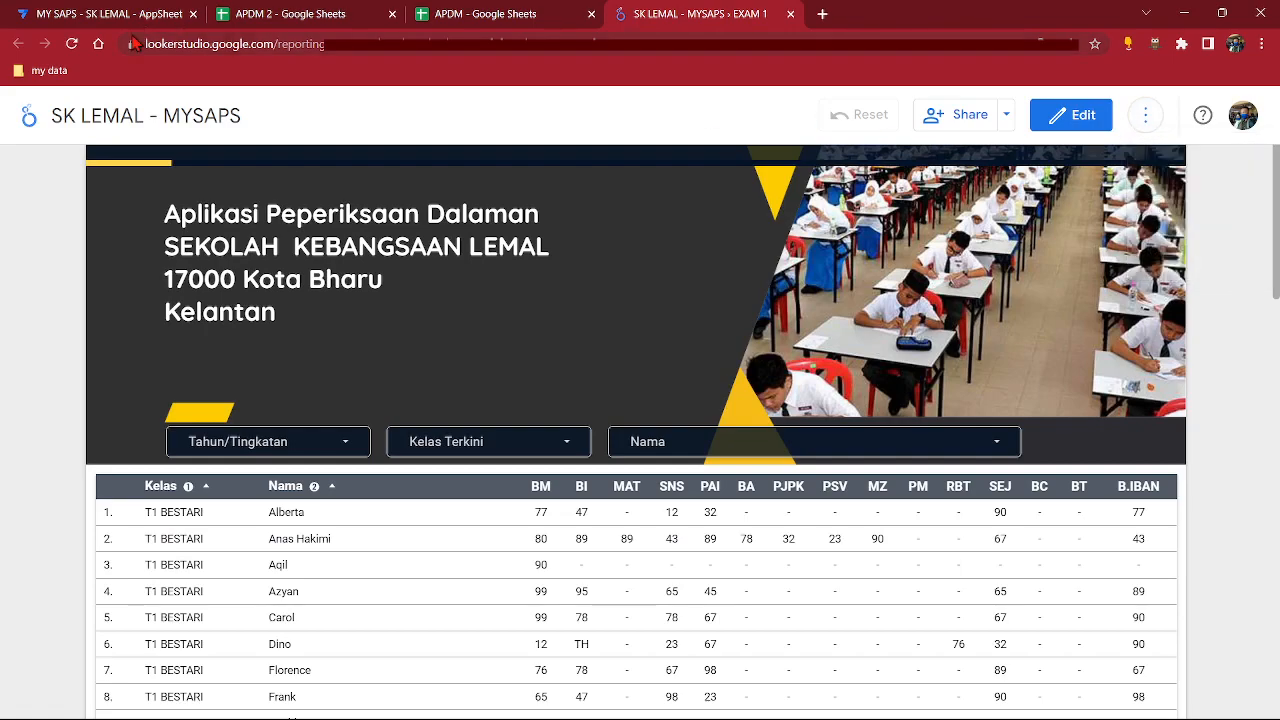
click(72, 44)
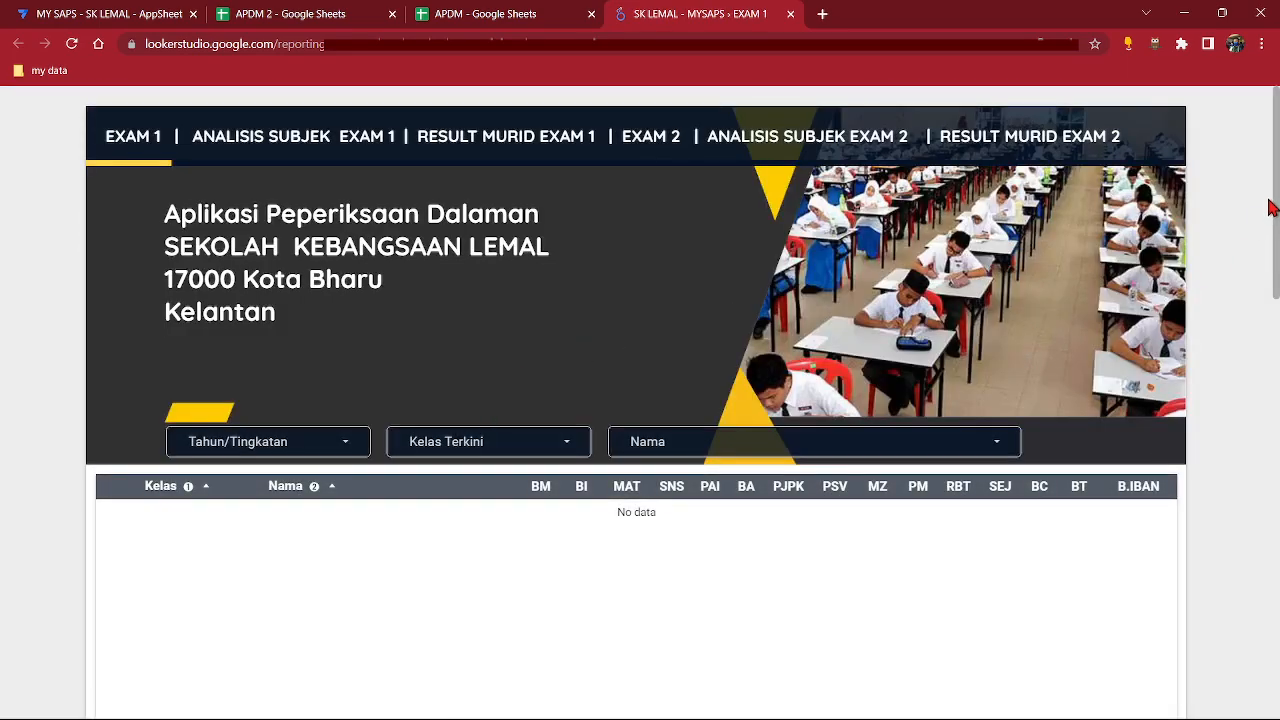
Open the ANALISIS SUBJEK EXAM 1 page and open its subject filter list.
drag(1268, 207, 1272, 168)
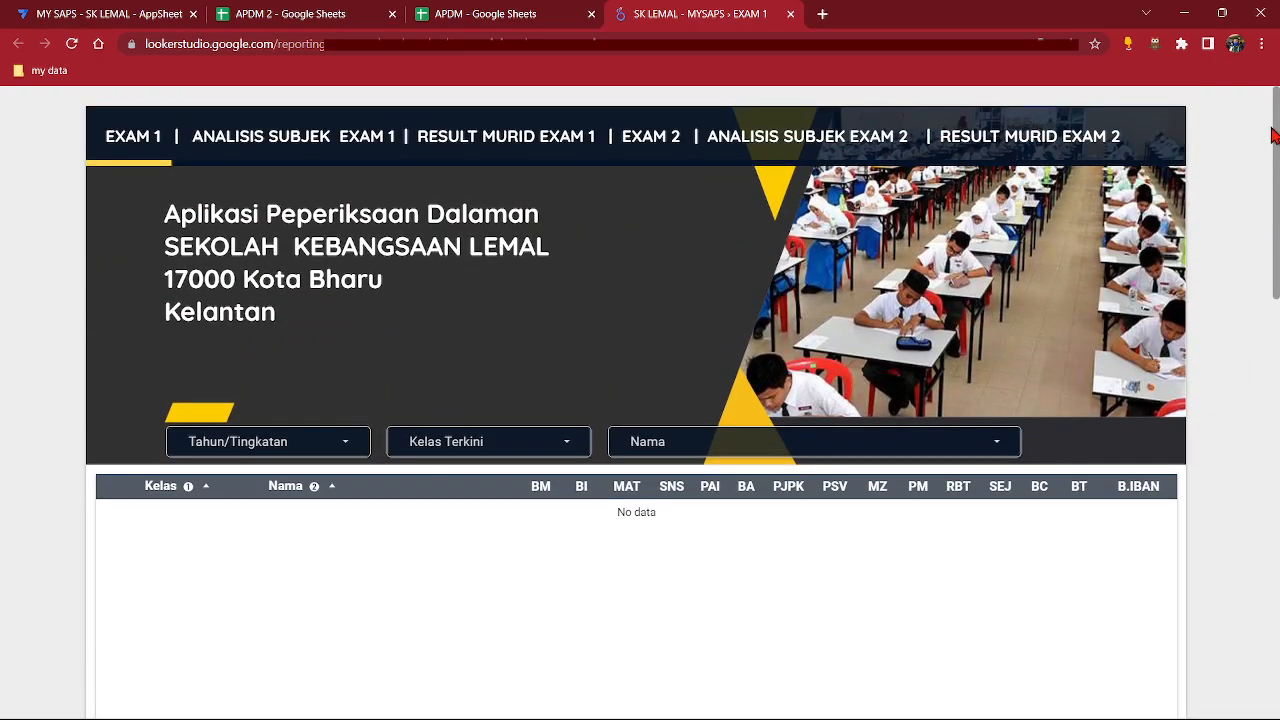
click(266, 146)
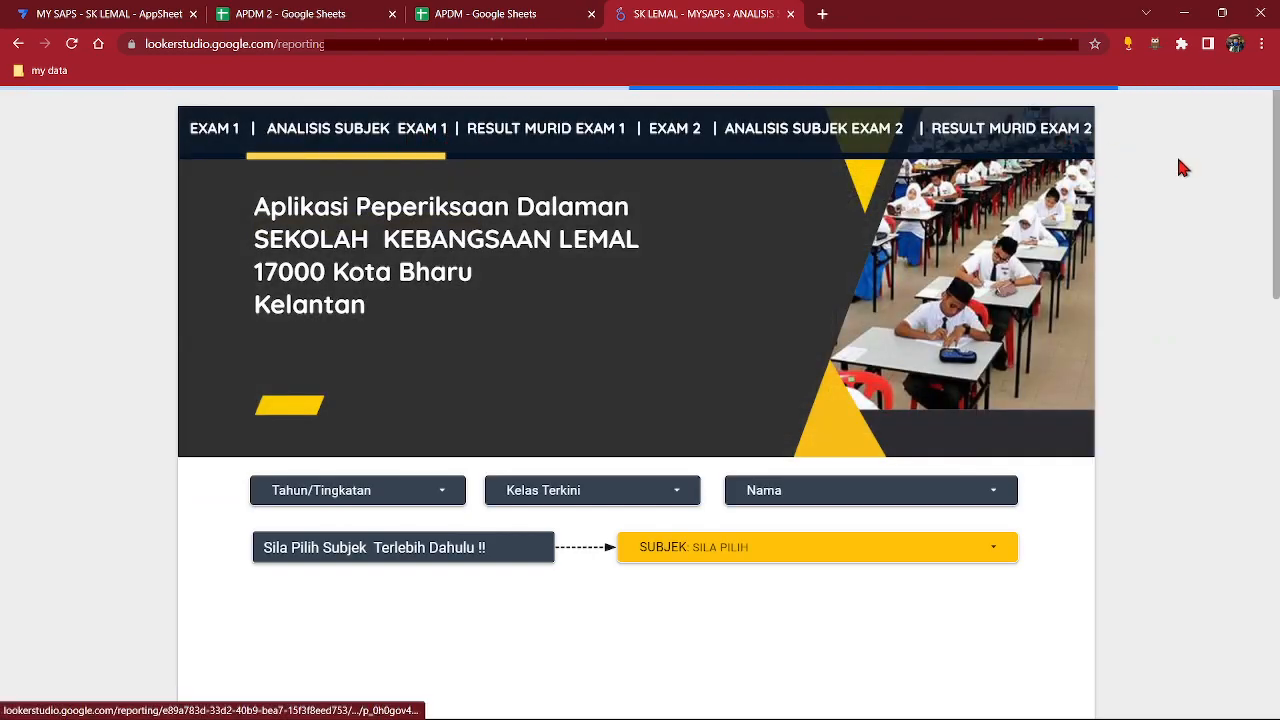
drag(1272, 137, 1260, 271)
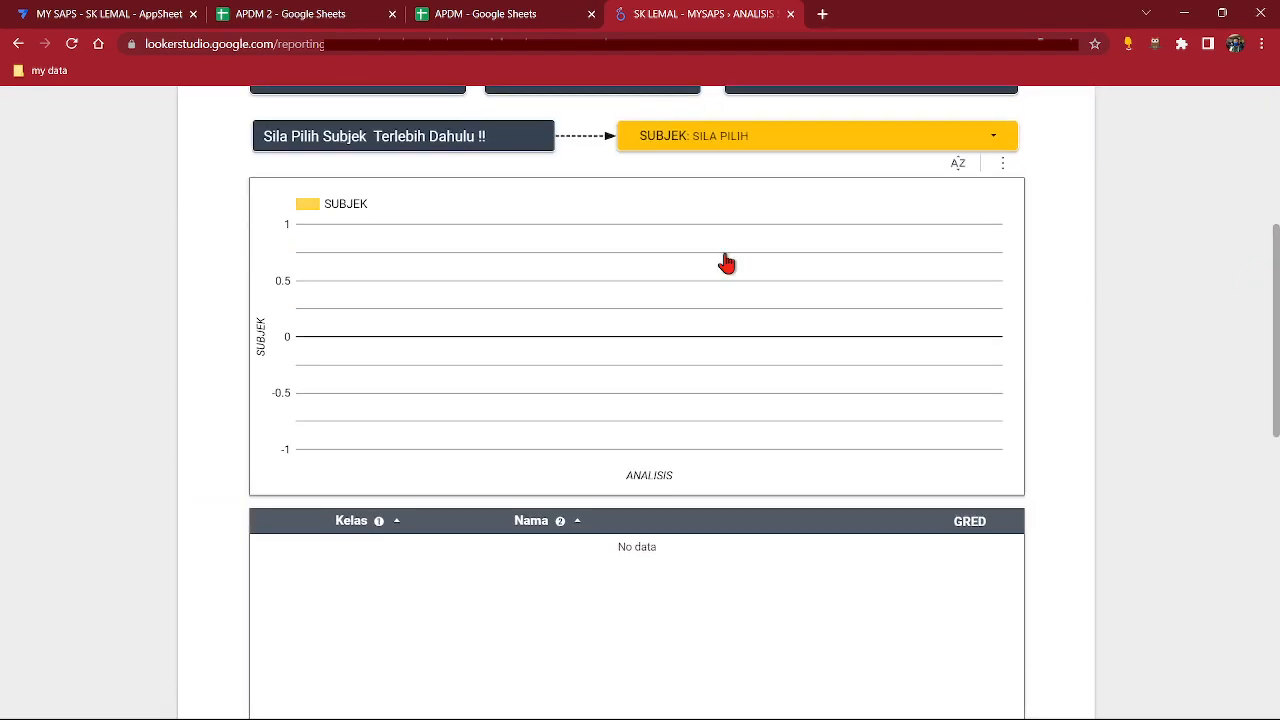
click(943, 137)
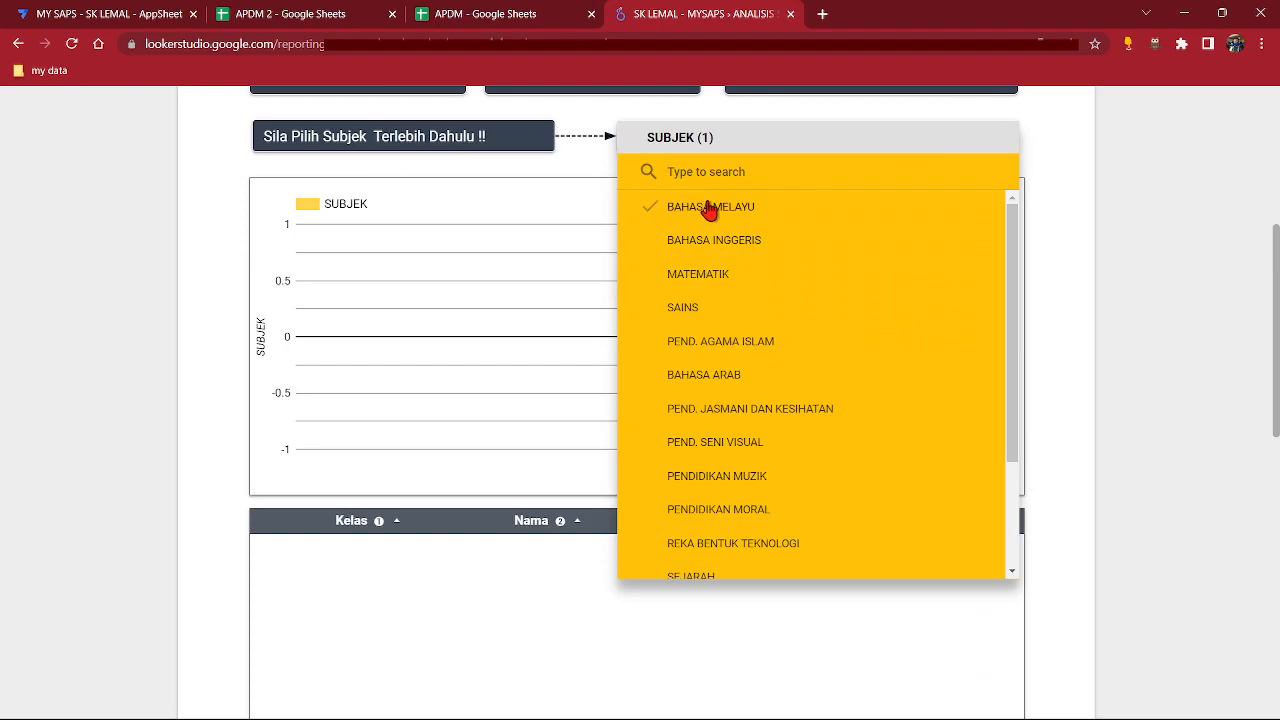
click(1057, 212)
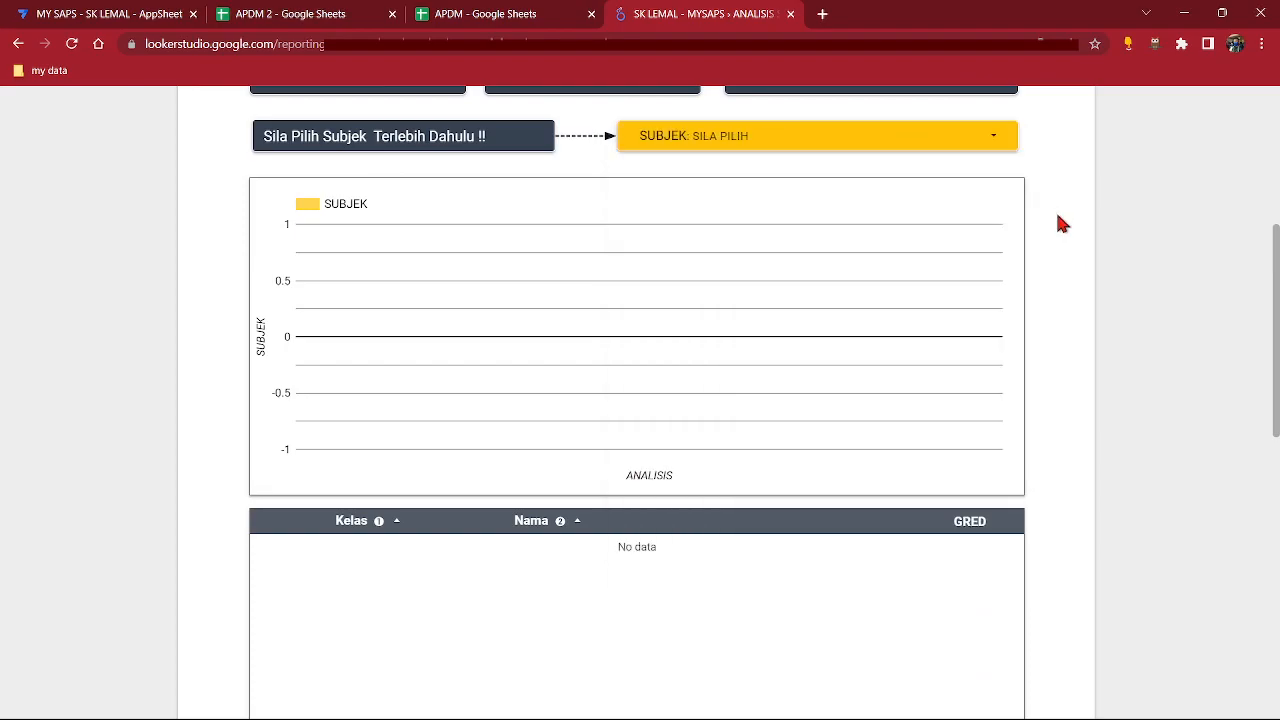
Check the BAHASA MELAYU subject filter on ANALISIS SUBJEK EXAM 1 and go to the EXAM 1 page.
scroll(1181, 309, up, 5)
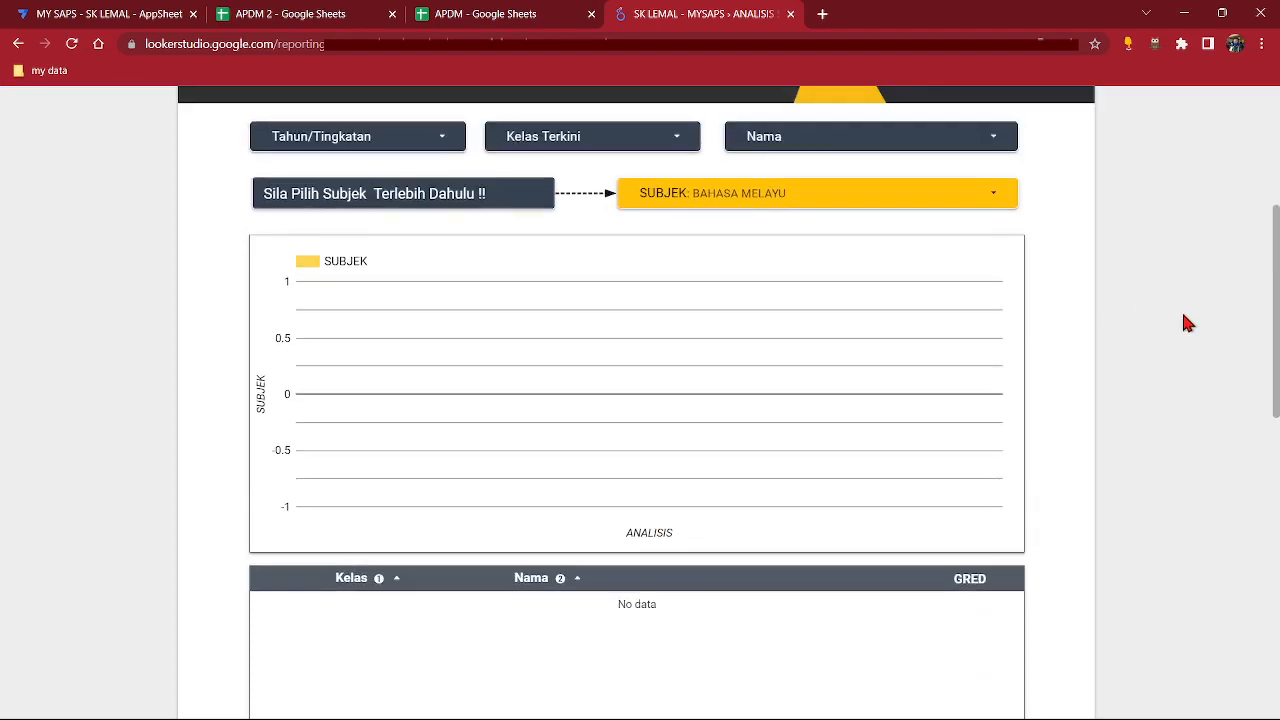
click(797, 553)
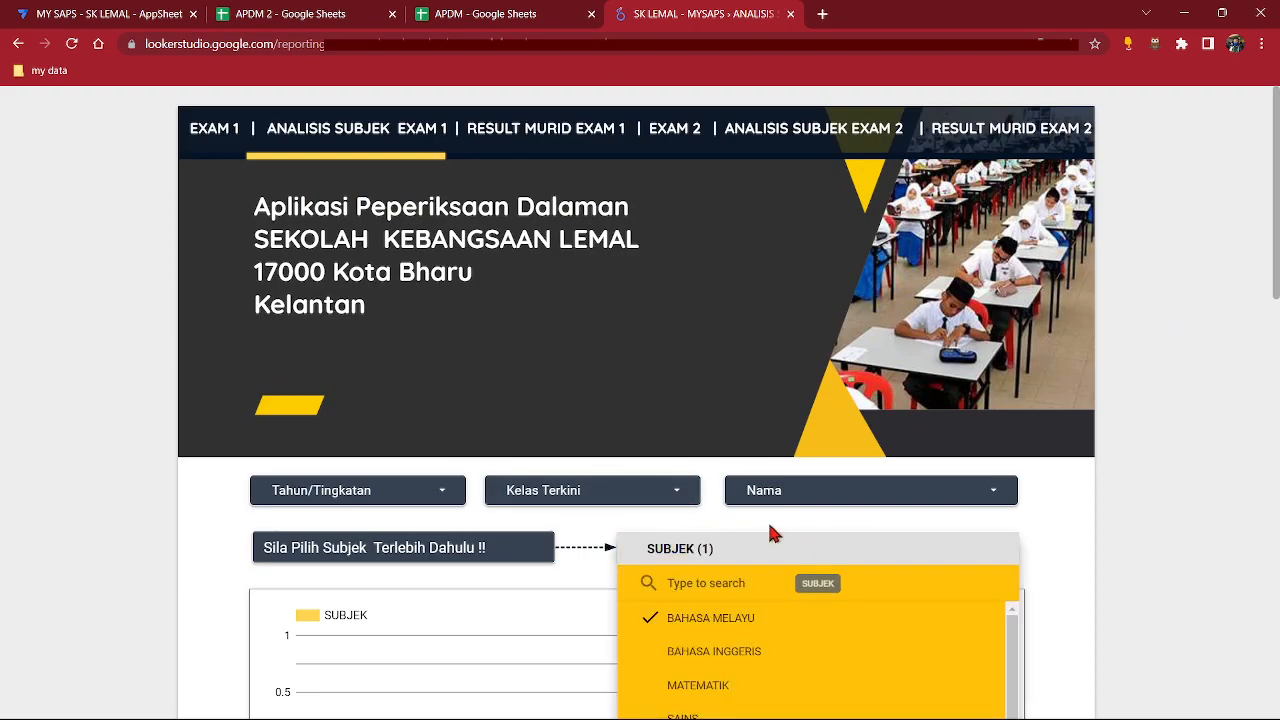
click(1062, 360)
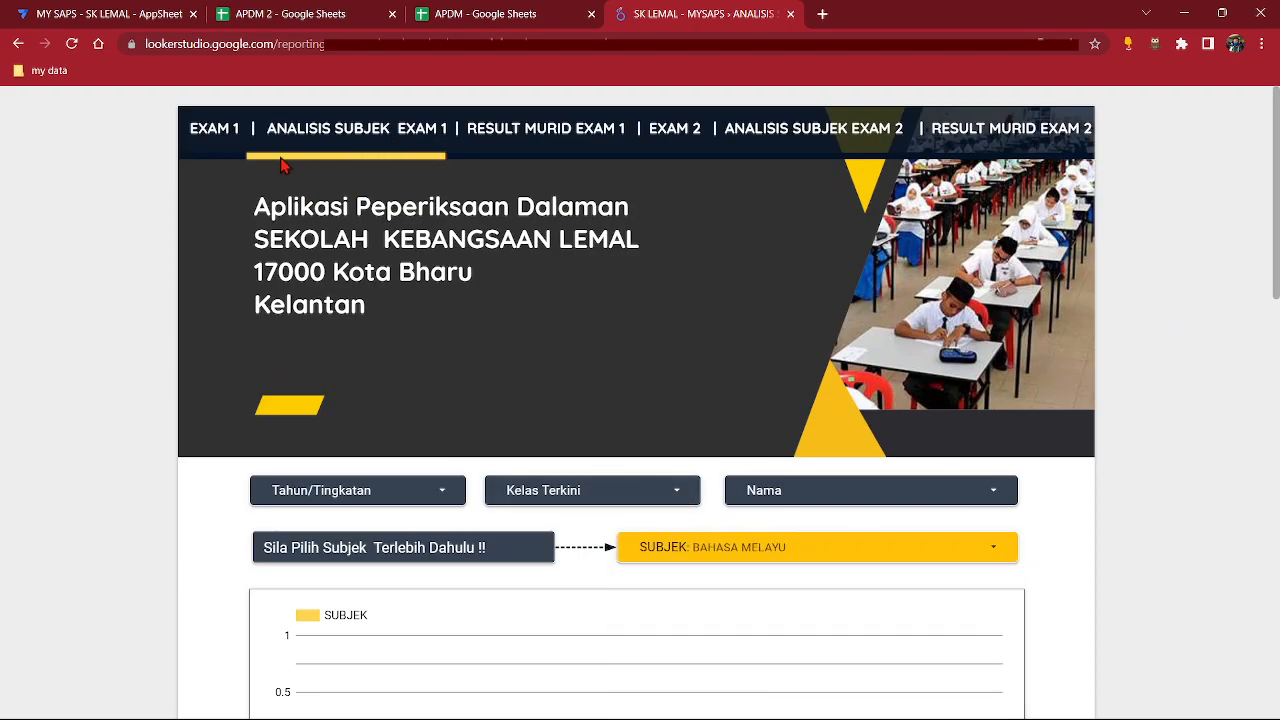
click(210, 128)
Return to the app editor and open MENU EXAM 1 in the app preview.
click(123, 16)
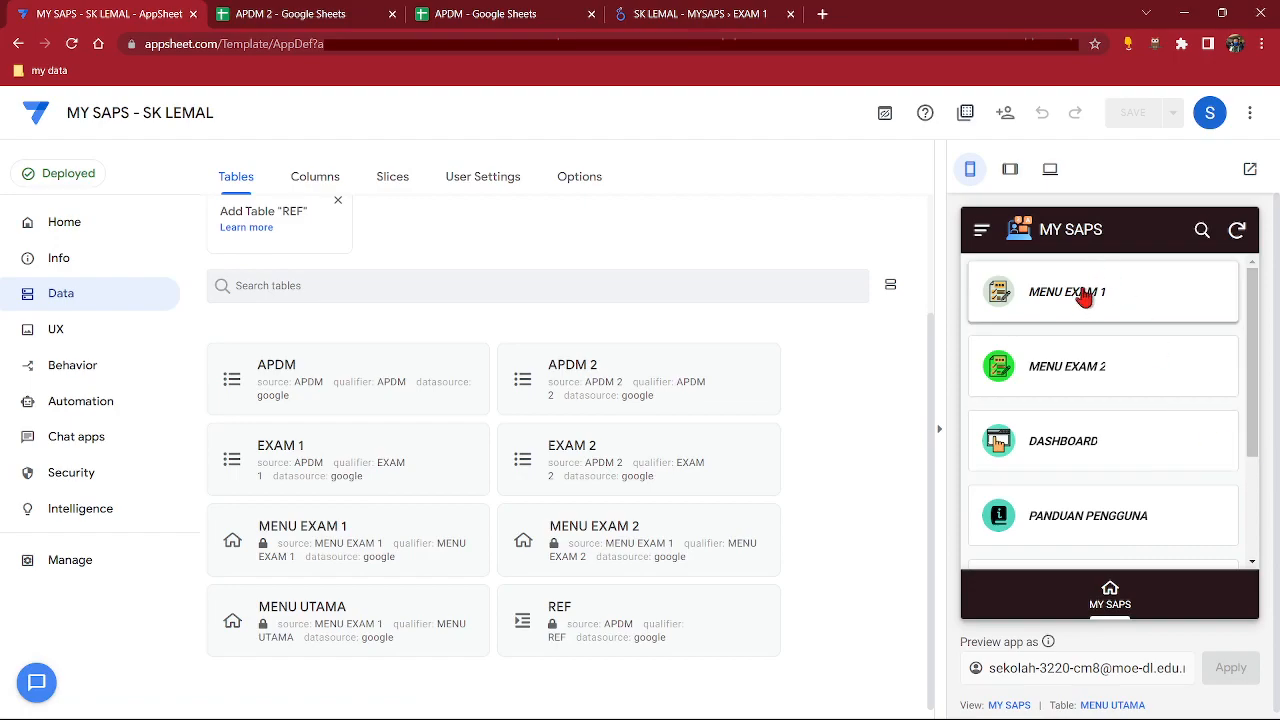
click(1073, 291)
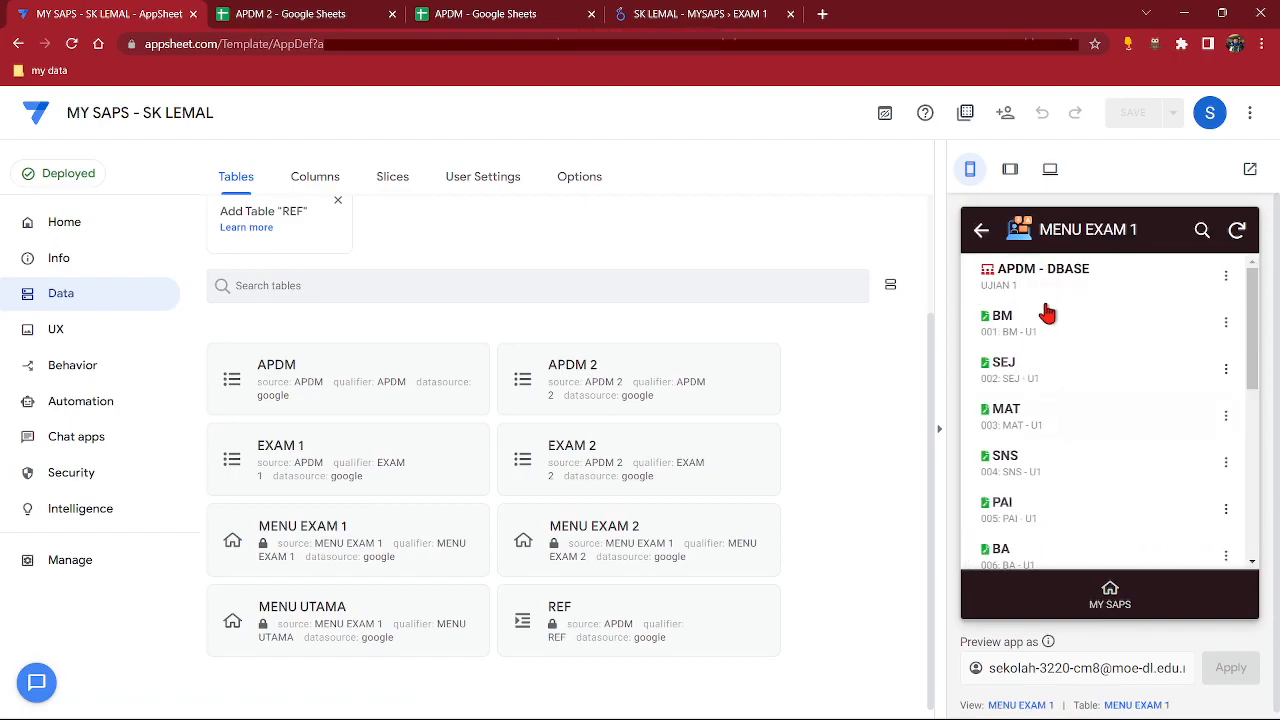
click(981, 230)
click(1061, 303)
Open the v2018_muatturun_BARU student data workbook in Excel and inspect its columns.
click(1184, 13)
double_click(424, 150)
click(225, 160)
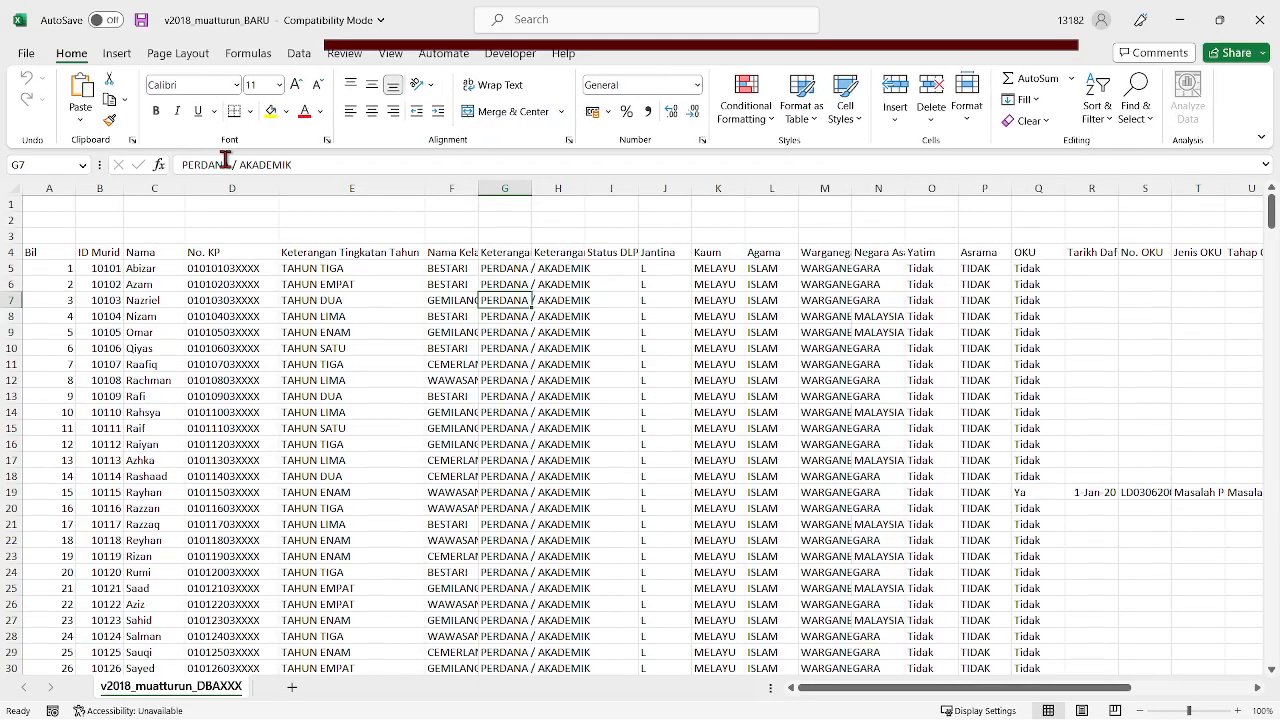
click(362, 321)
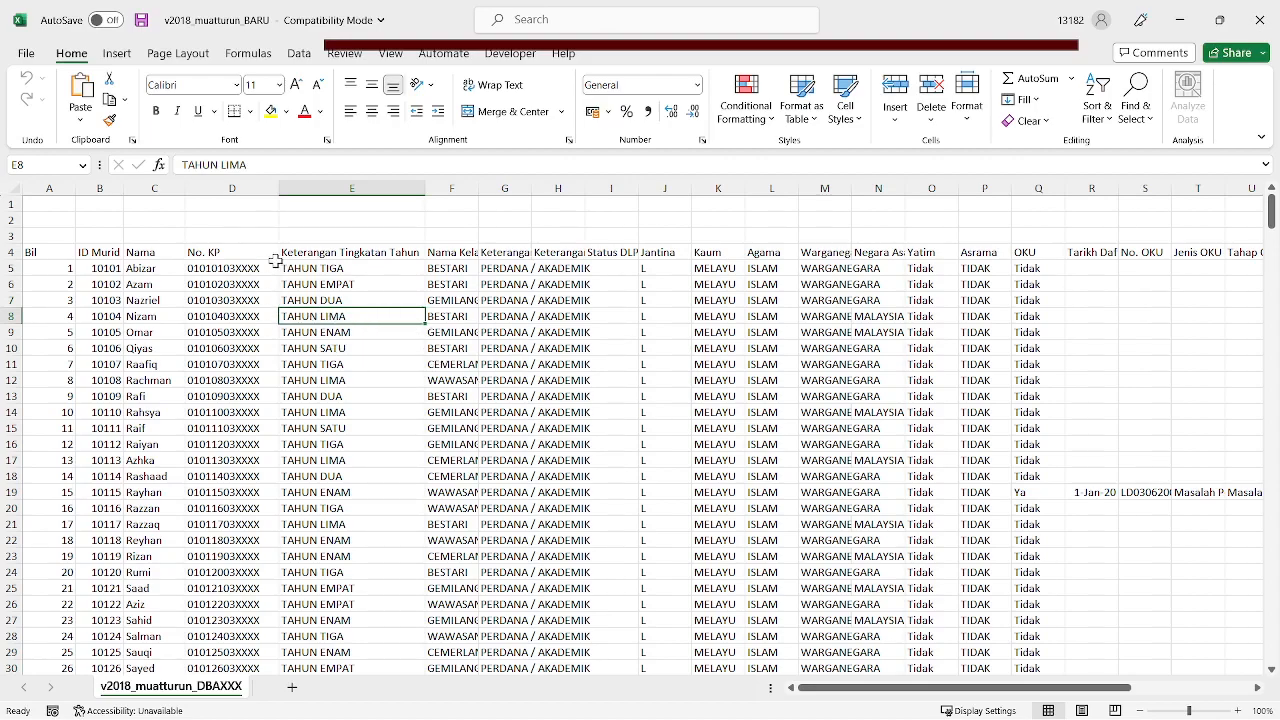
click(356, 227)
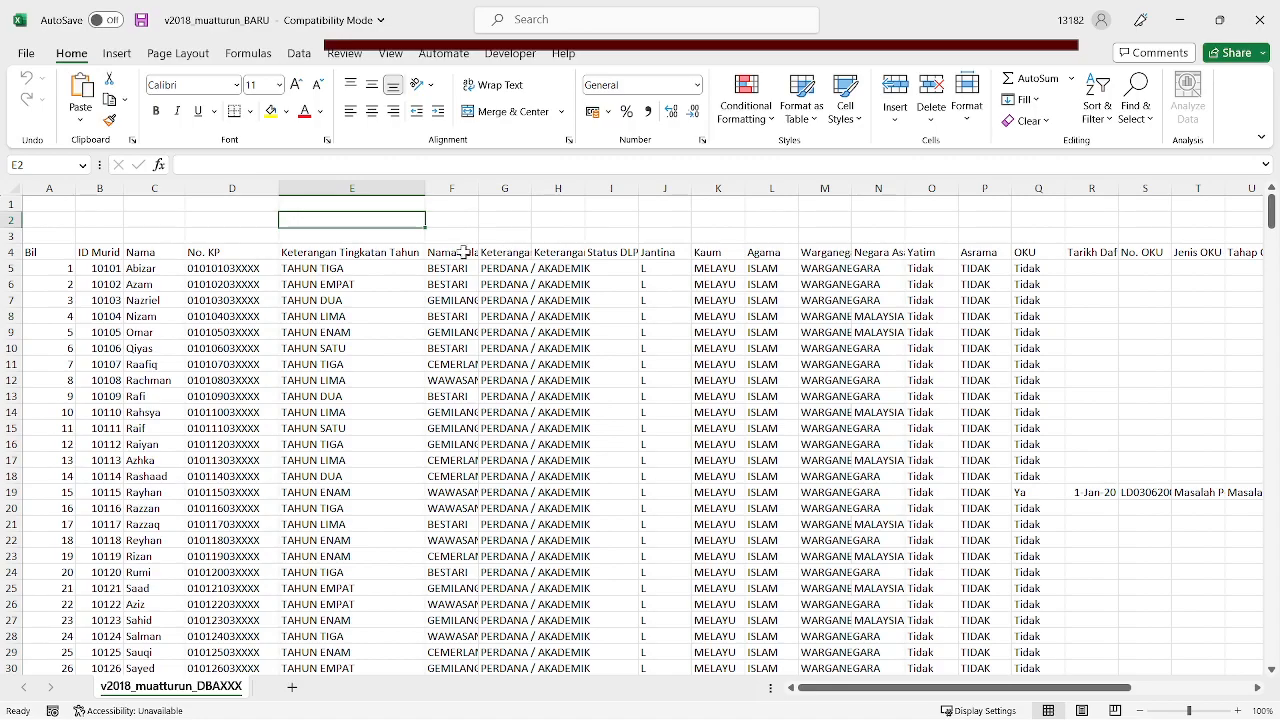
scroll(510, 440, down, 20)
scroll(342, 452, up, 20)
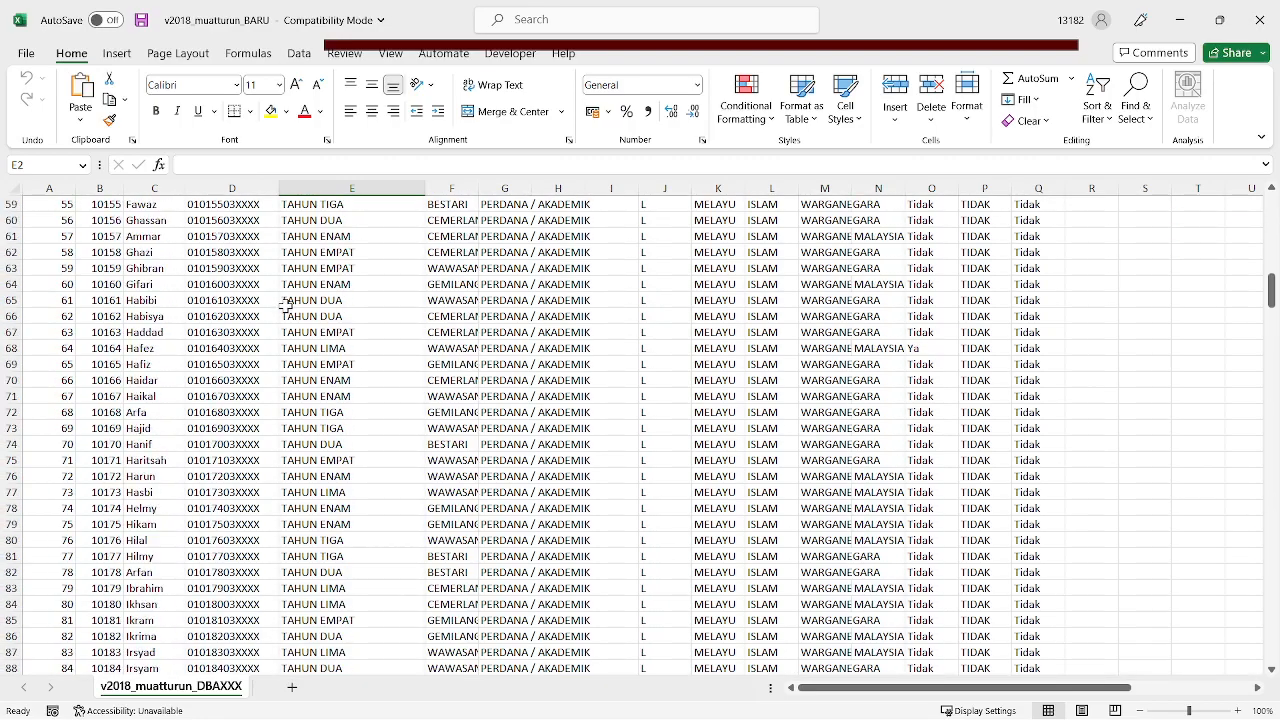
Save the workbook as CSV (Comma delimited) named v2018_muatturun_SAPS SK LEMAL in MY SAPS PROJECT NEW, then close Excel.
click(25, 55)
click(53, 276)
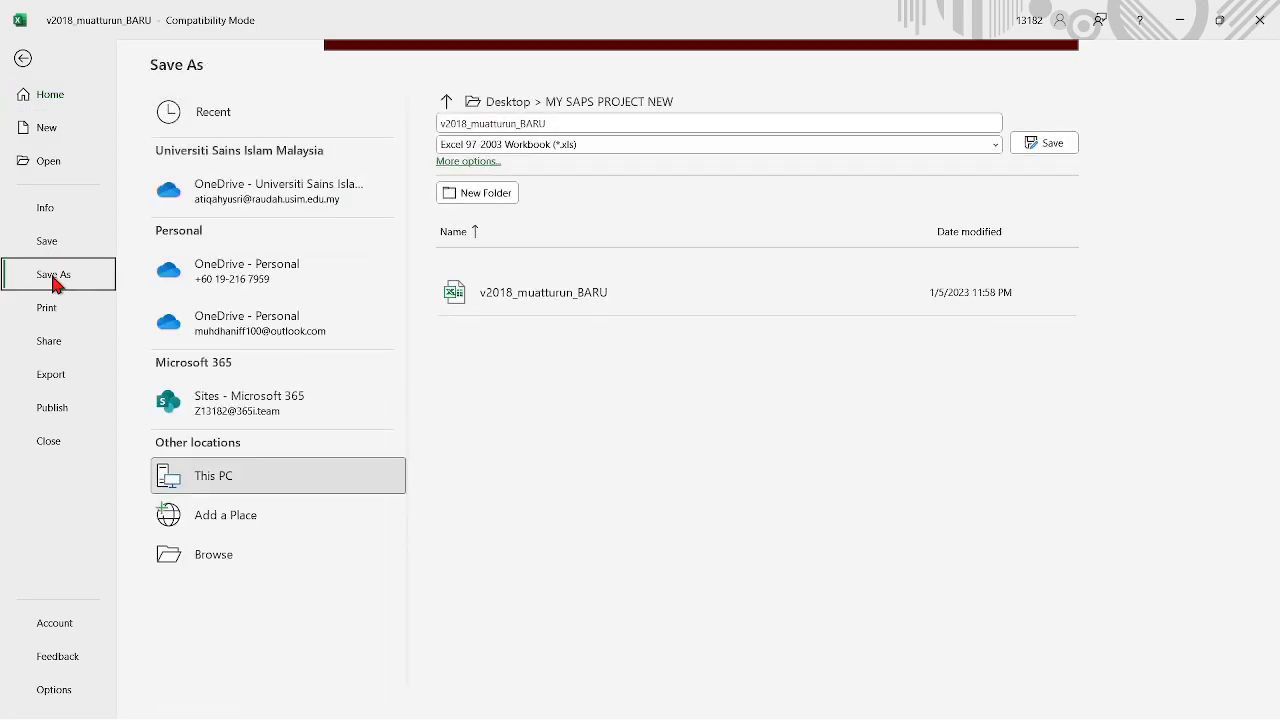
click(498, 105)
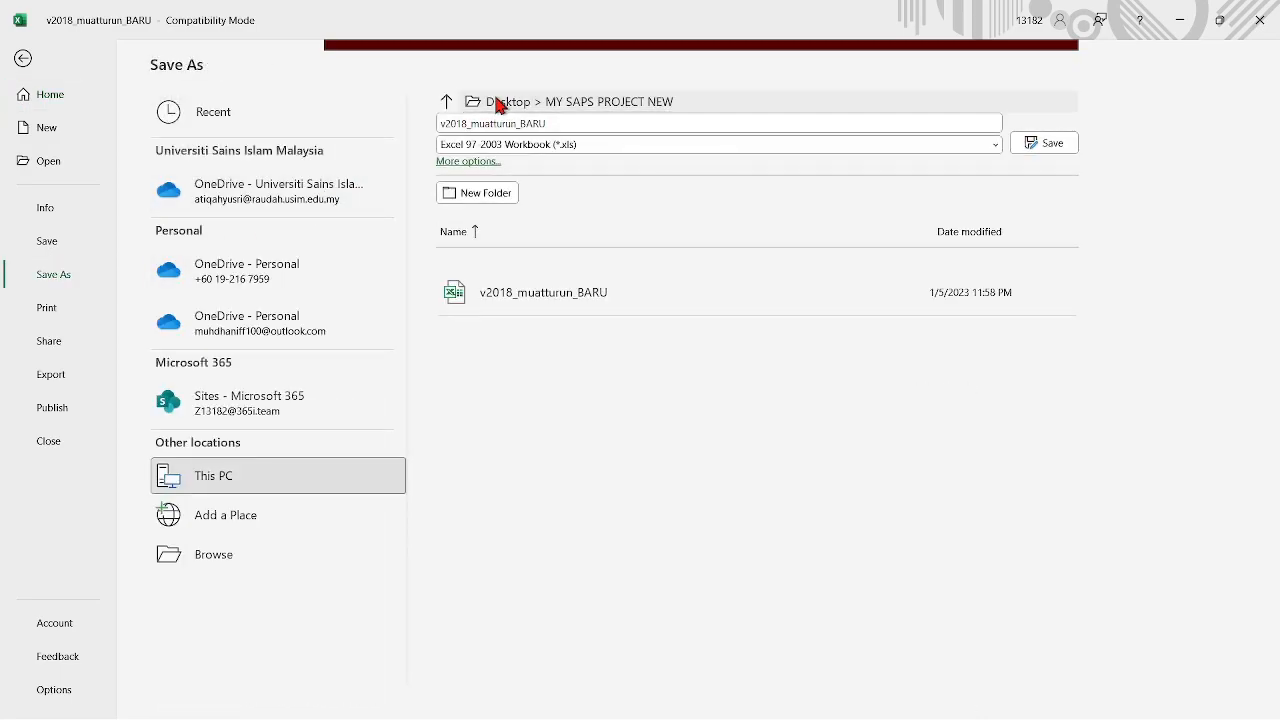
mouse_move(128, 194)
mouse_down()
mouse_move(127, 127)
mouse_move(114, 208)
mouse_move(122, 199)
mouse_up()
click(70, 194)
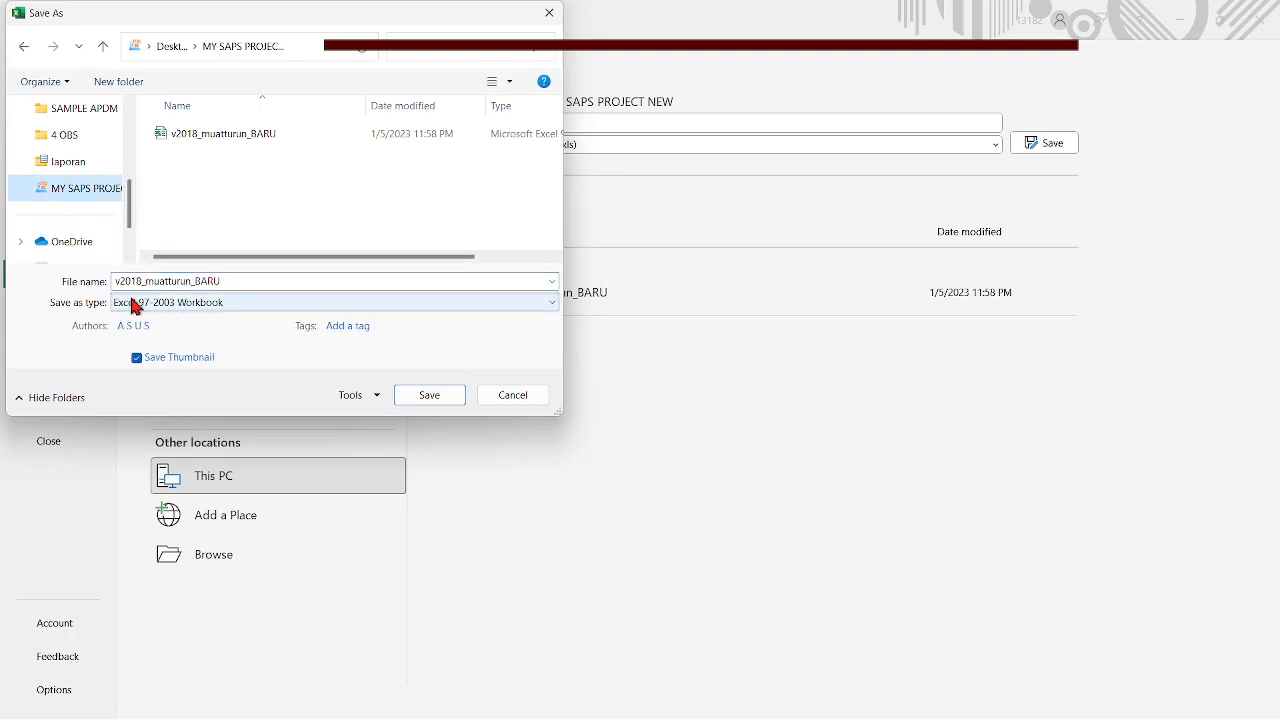
click(163, 301)
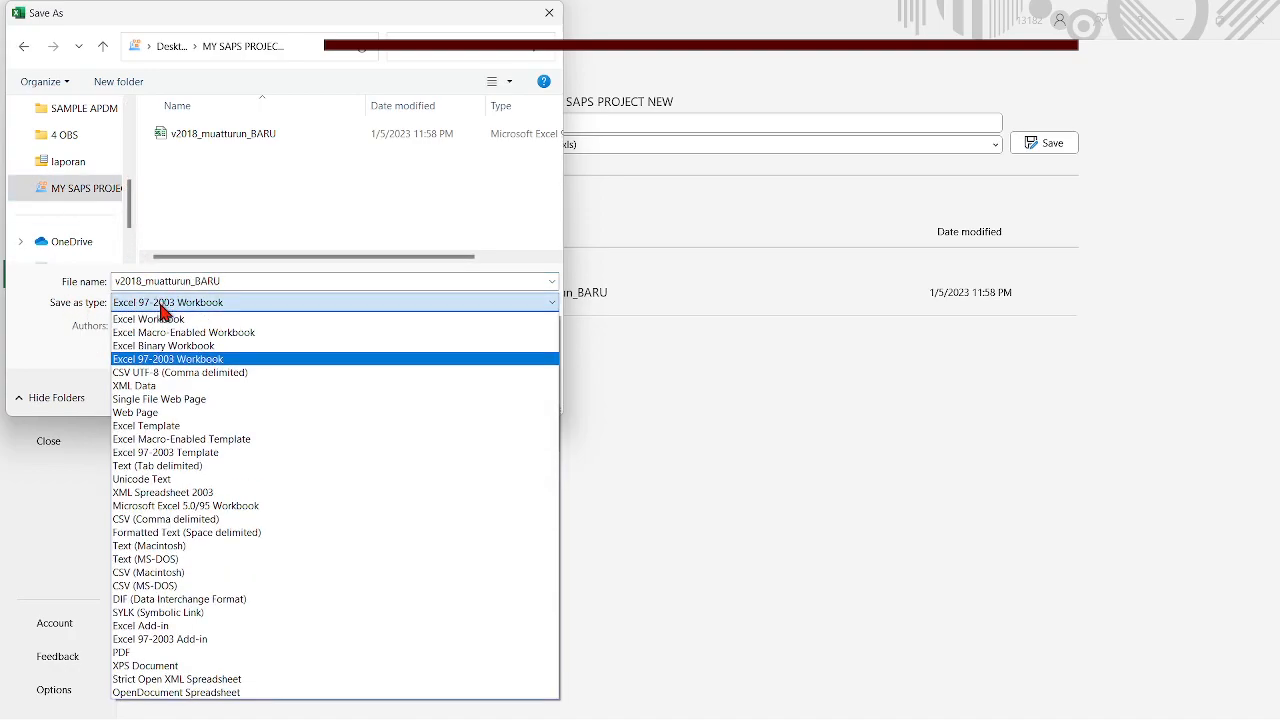
click(245, 519)
double_click(242, 283)
drag(195, 281, 258, 281)
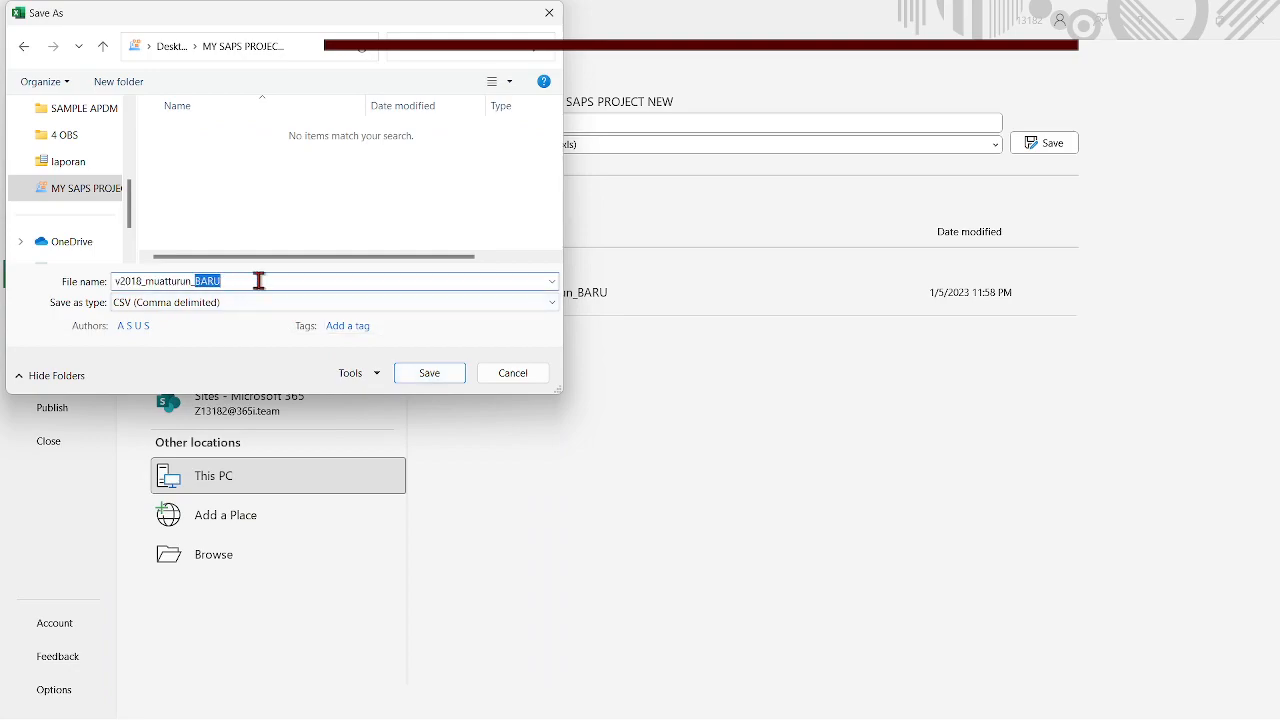
key(Caps_Lock)
text(A)
click(428, 374)
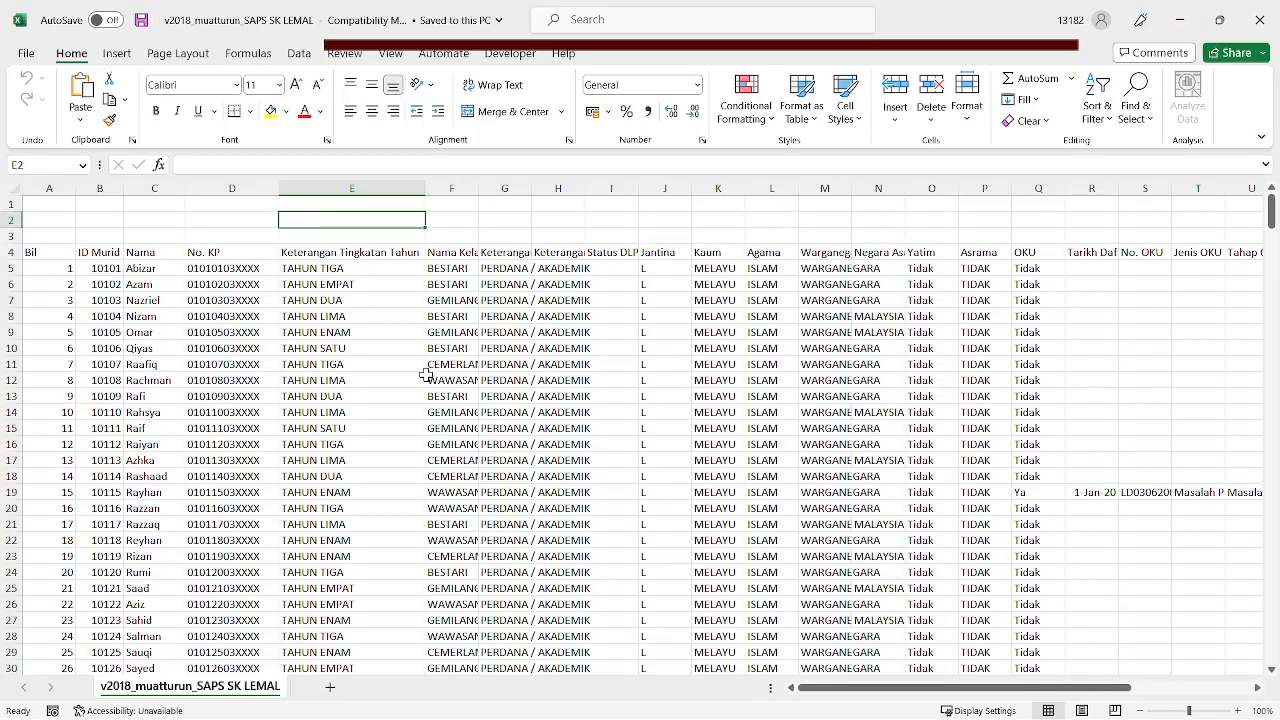
click(1252, 34)
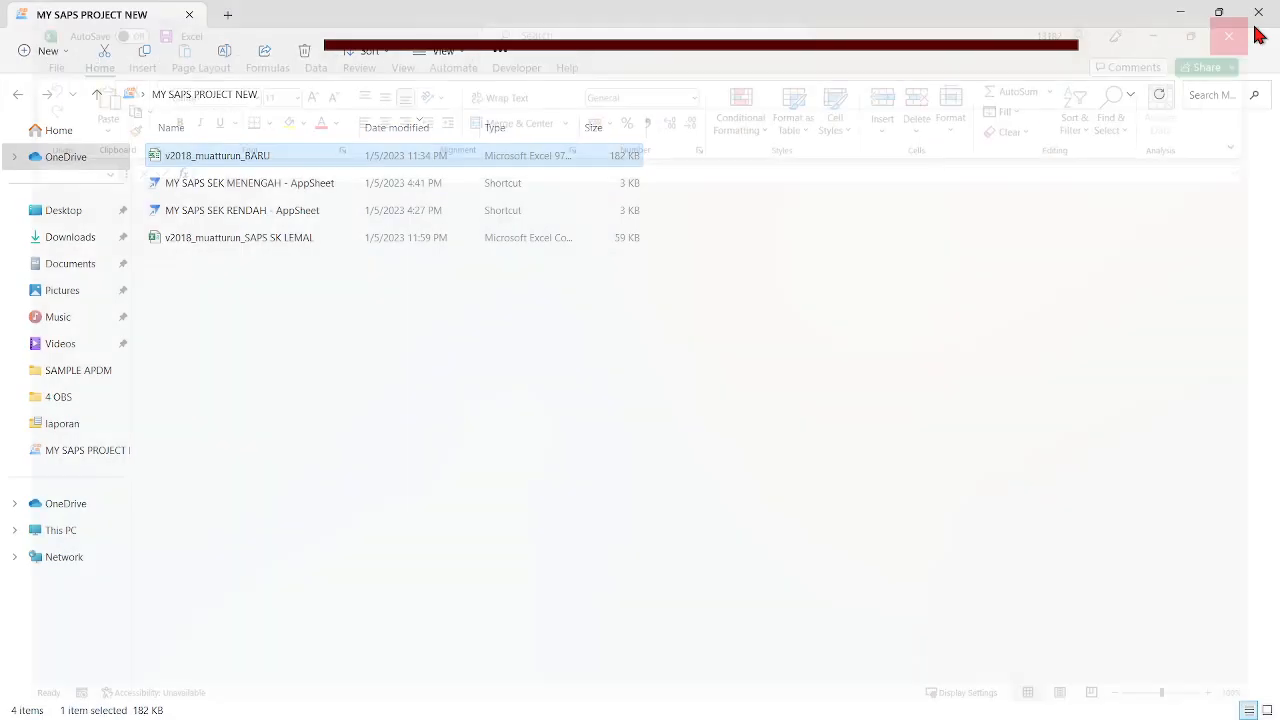
click(1260, 16)
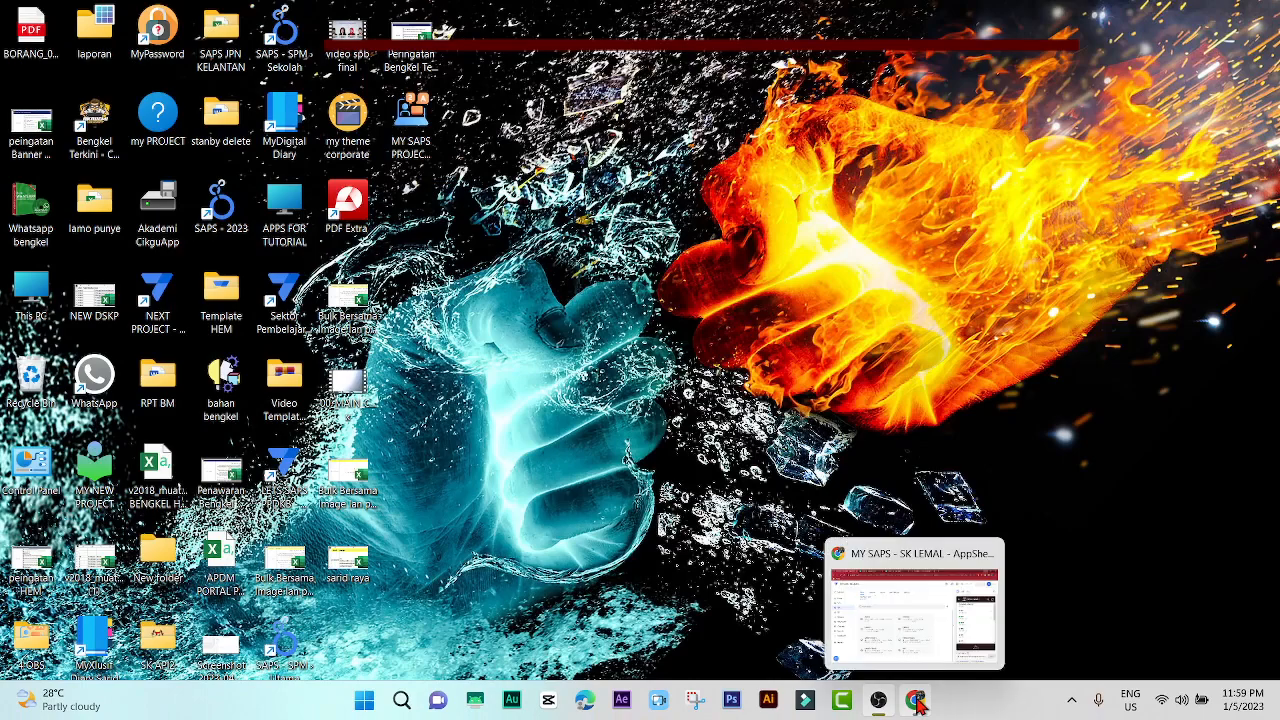
Open the app in its own browser tab and go to APDM - DBASE under MENU EXAM 1.
click(918, 703)
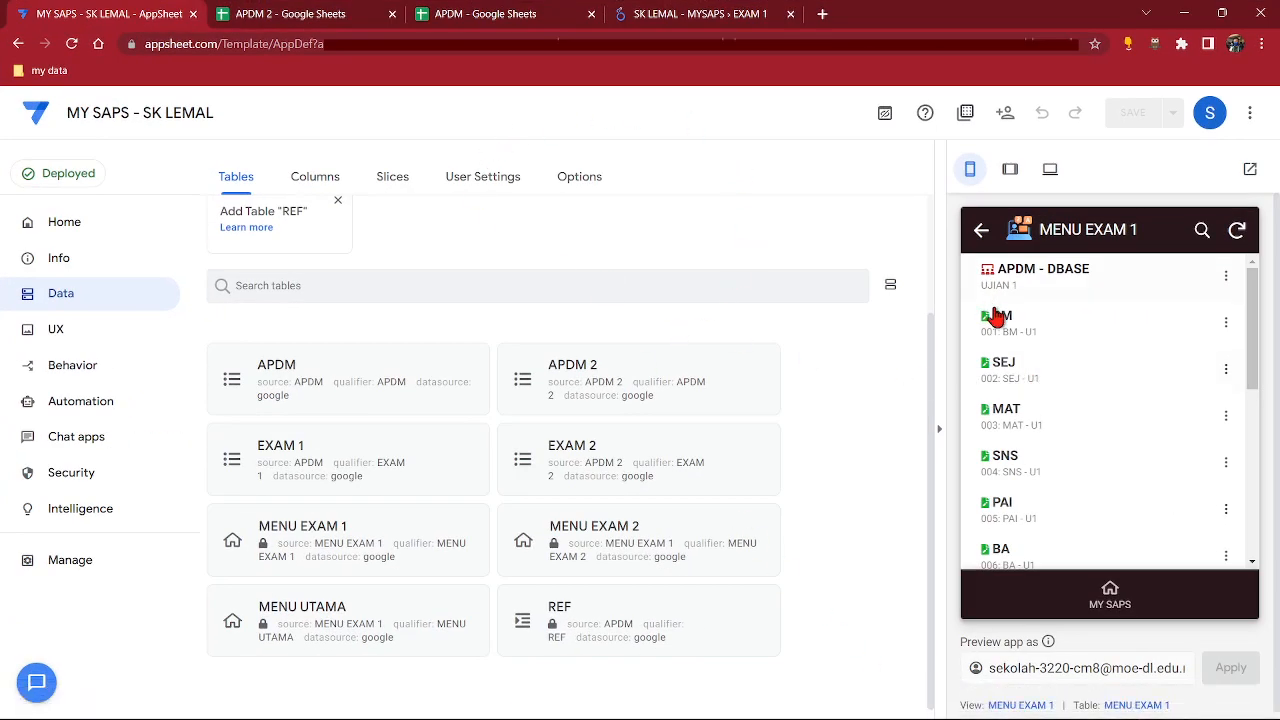
click(1102, 592)
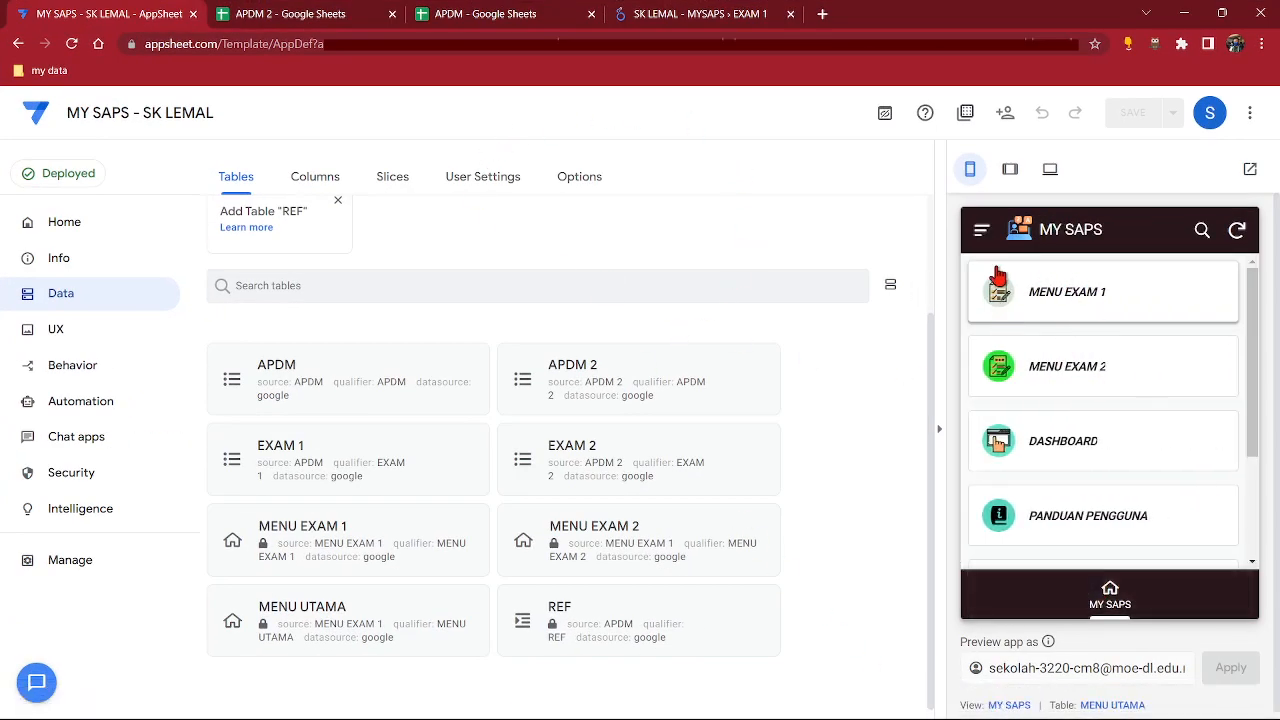
click(1057, 301)
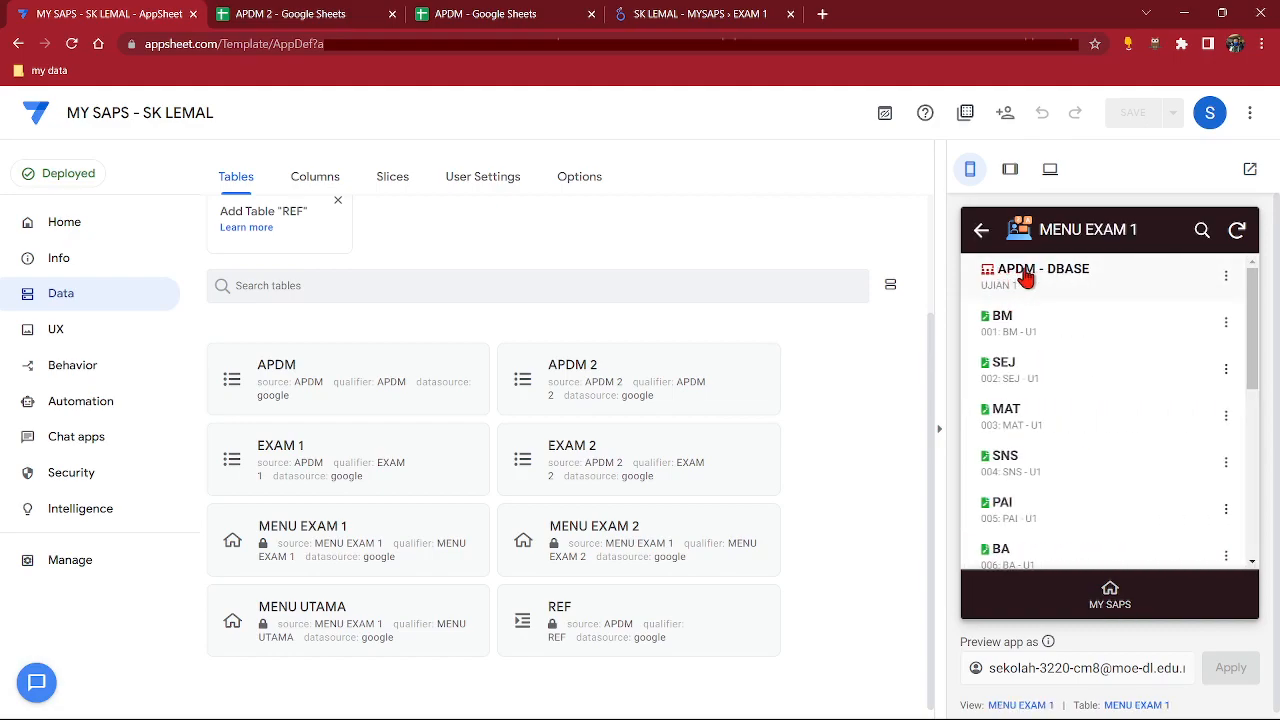
click(1249, 172)
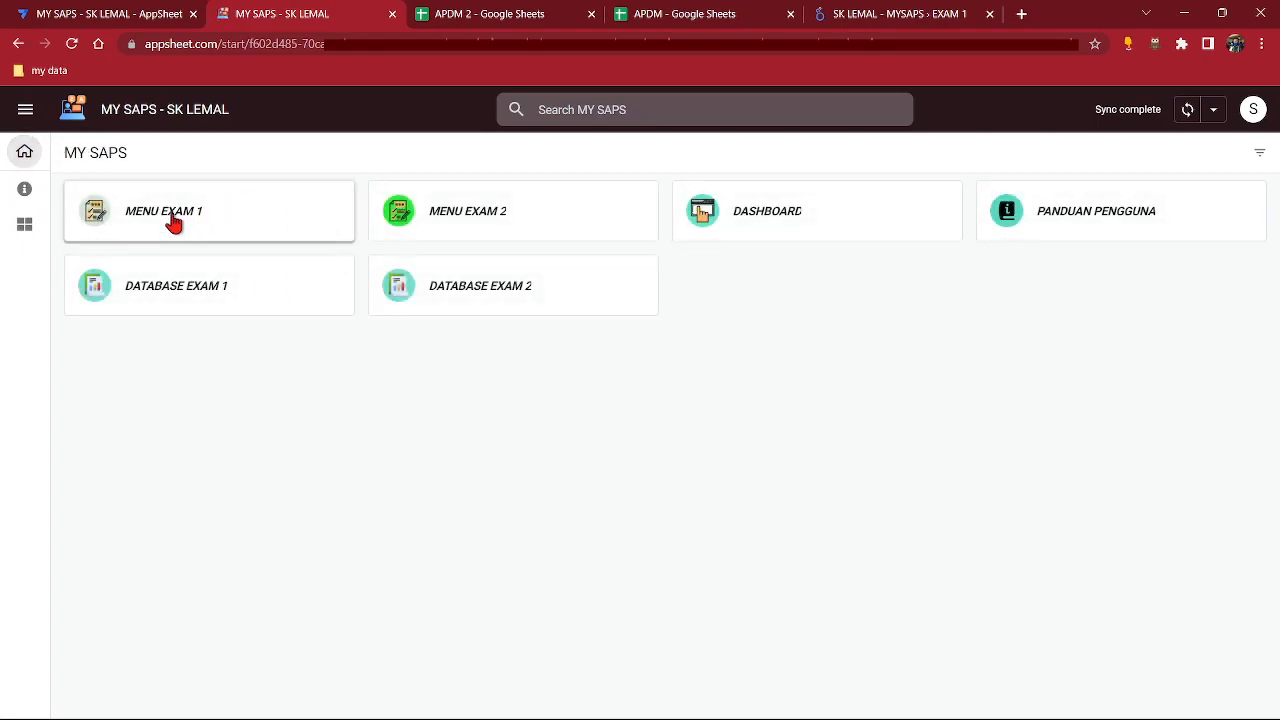
click(173, 223)
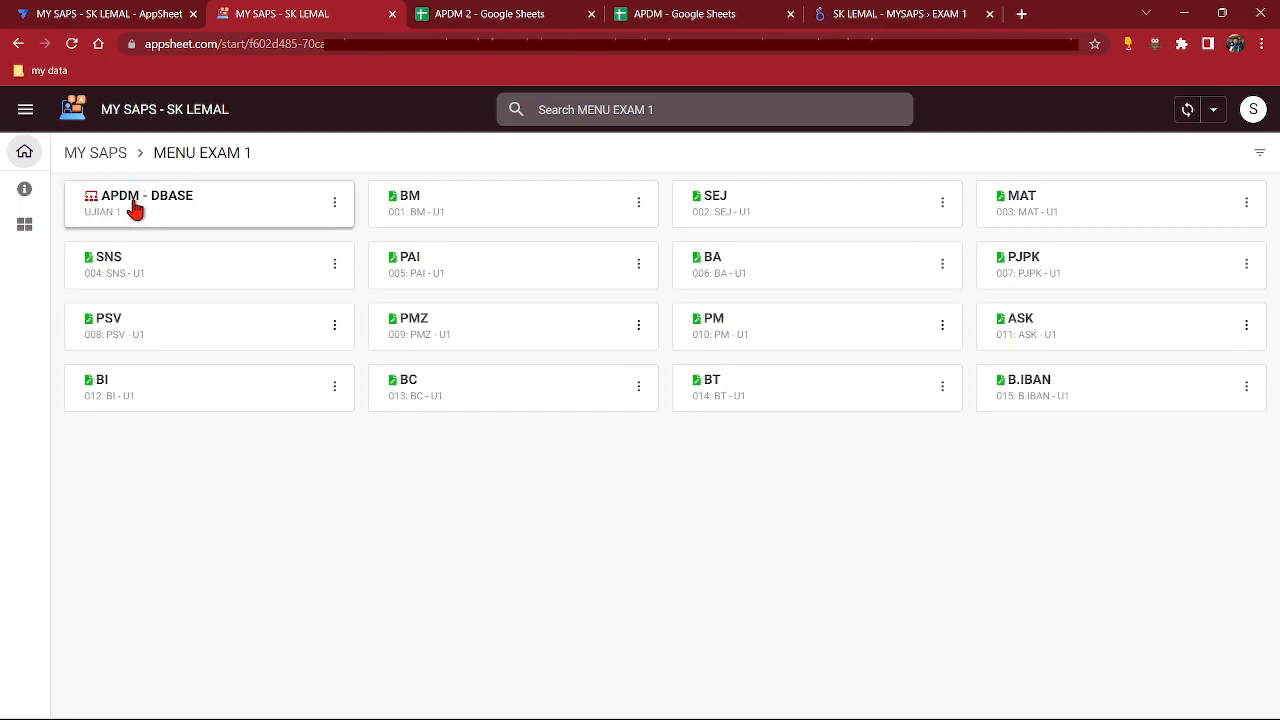
click(141, 210)
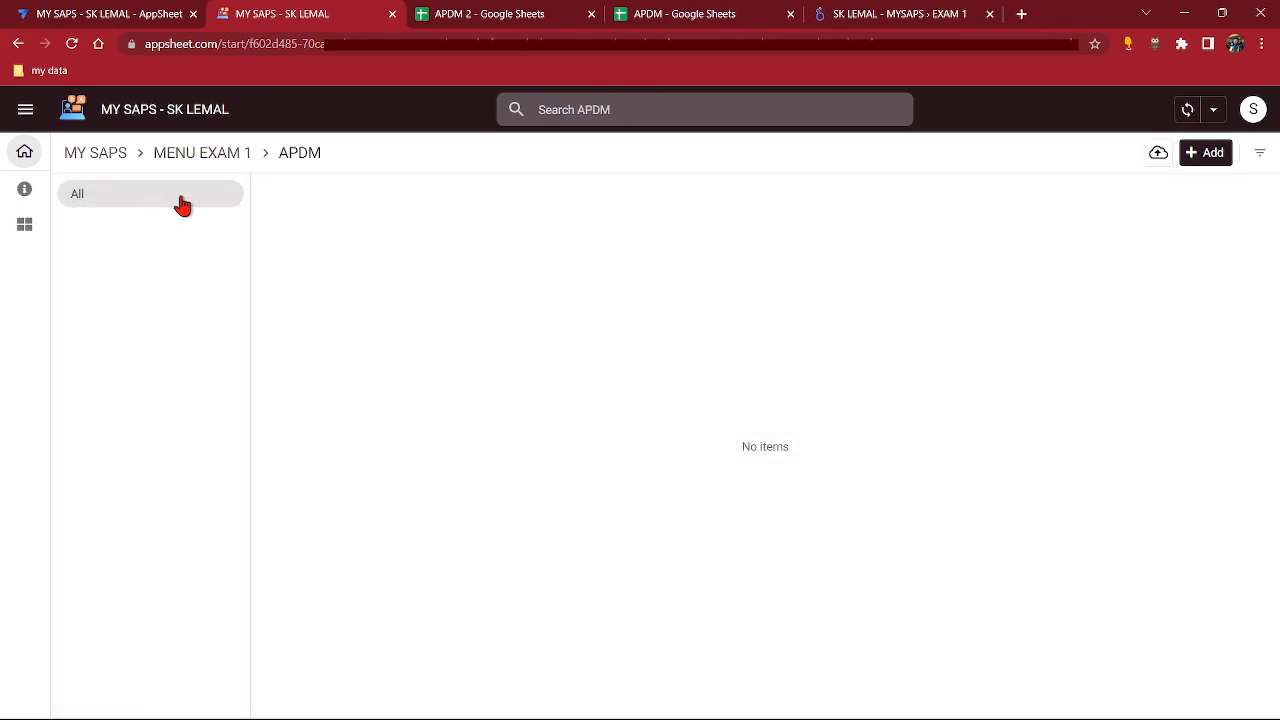
Import the CSV file v2018_muatturun_SAPS SK LEMAL from Desktop > MY SAPS PROJECT NEW into APDM.
click(1157, 156)
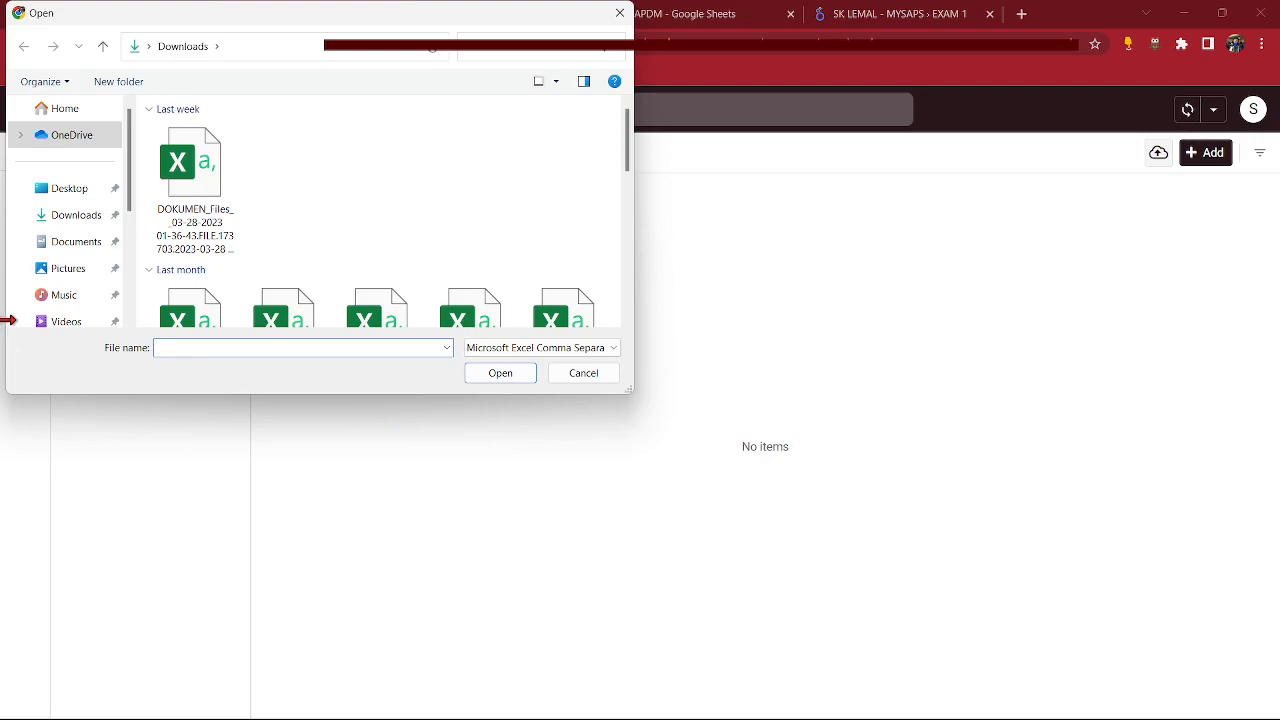
click(66, 188)
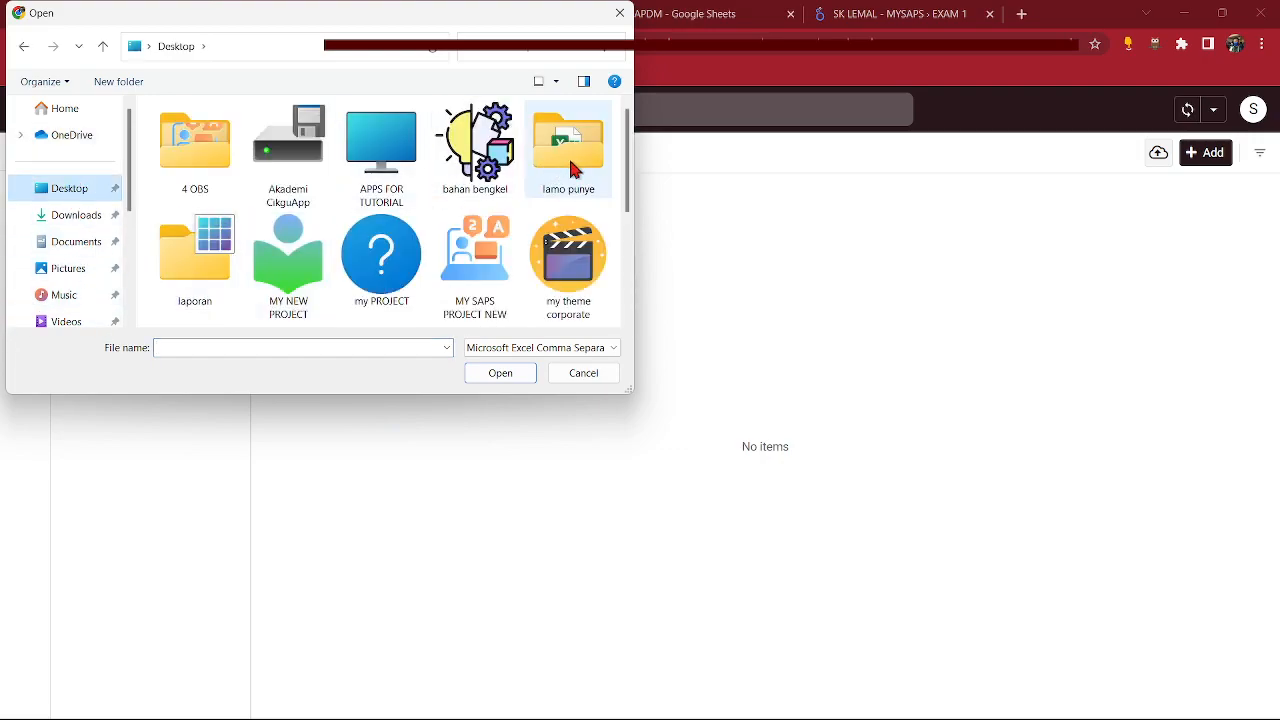
scroll(476, 200, down, 1)
click(476, 196)
double_click(476, 196)
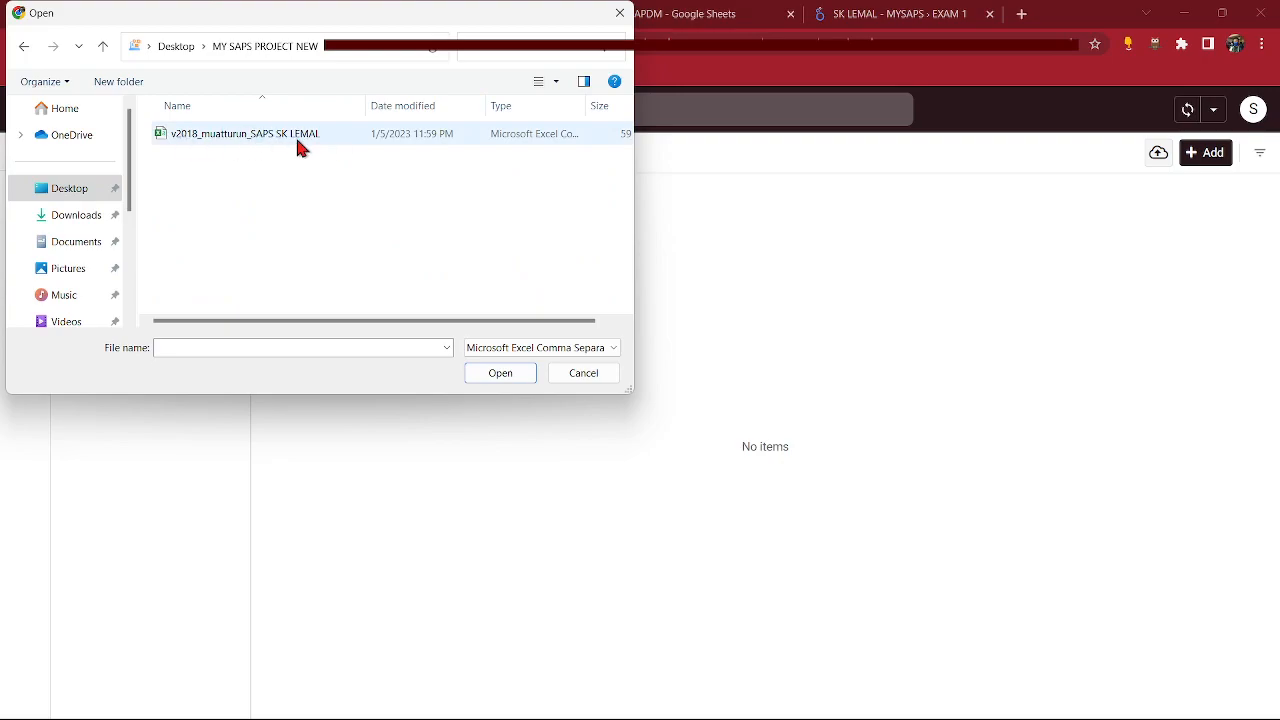
click(297, 145)
click(479, 373)
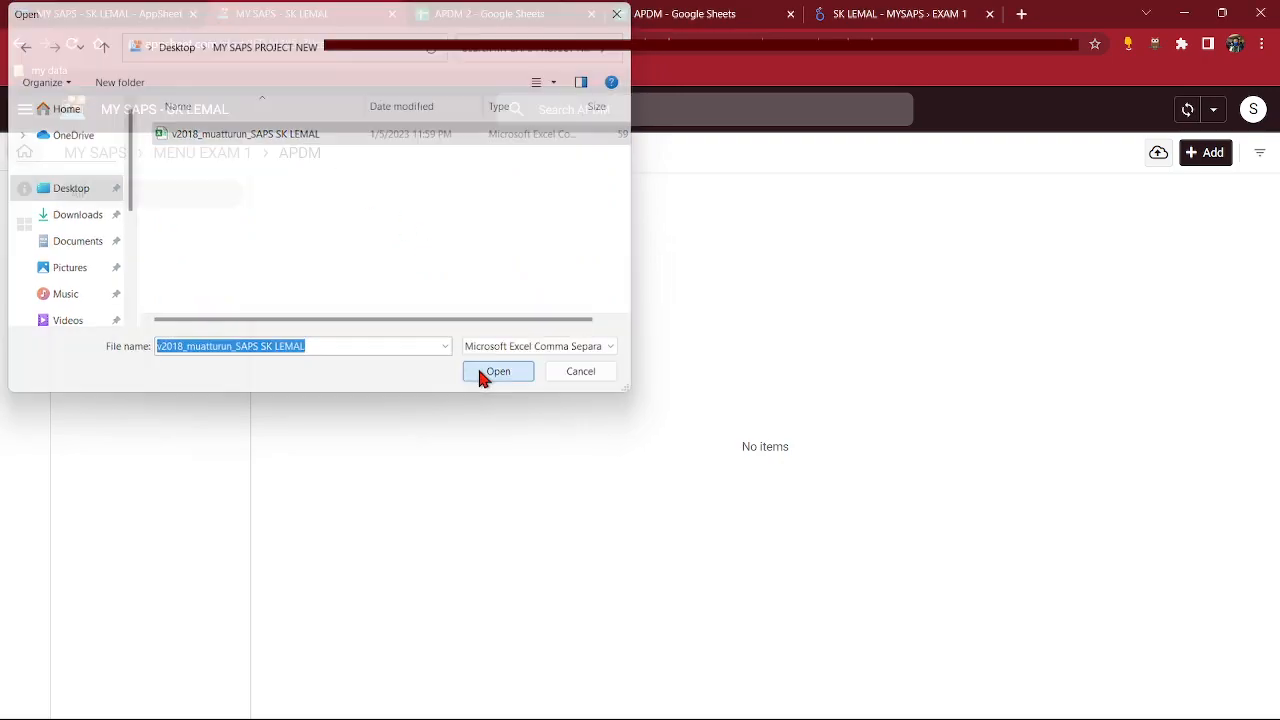
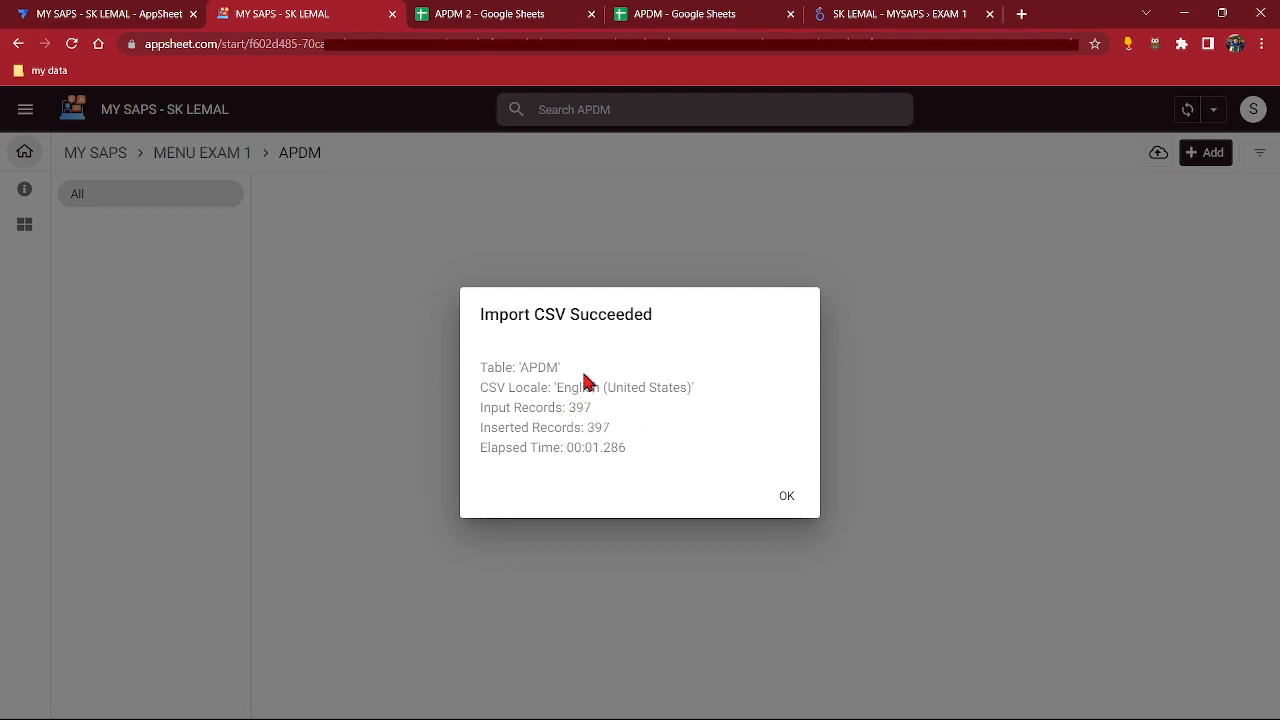
Check the imported student records in the APDM and EXAM 1 sheets of the APDM spreadsheet.
click(708, 12)
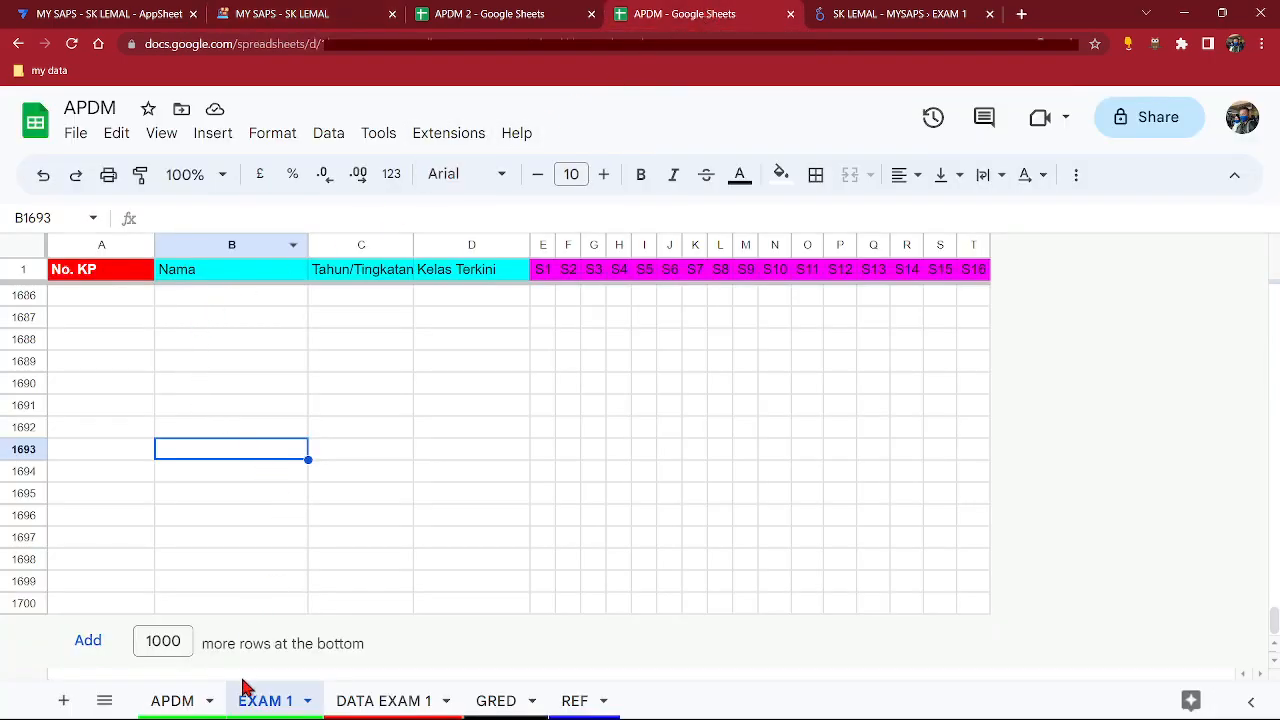
click(160, 700)
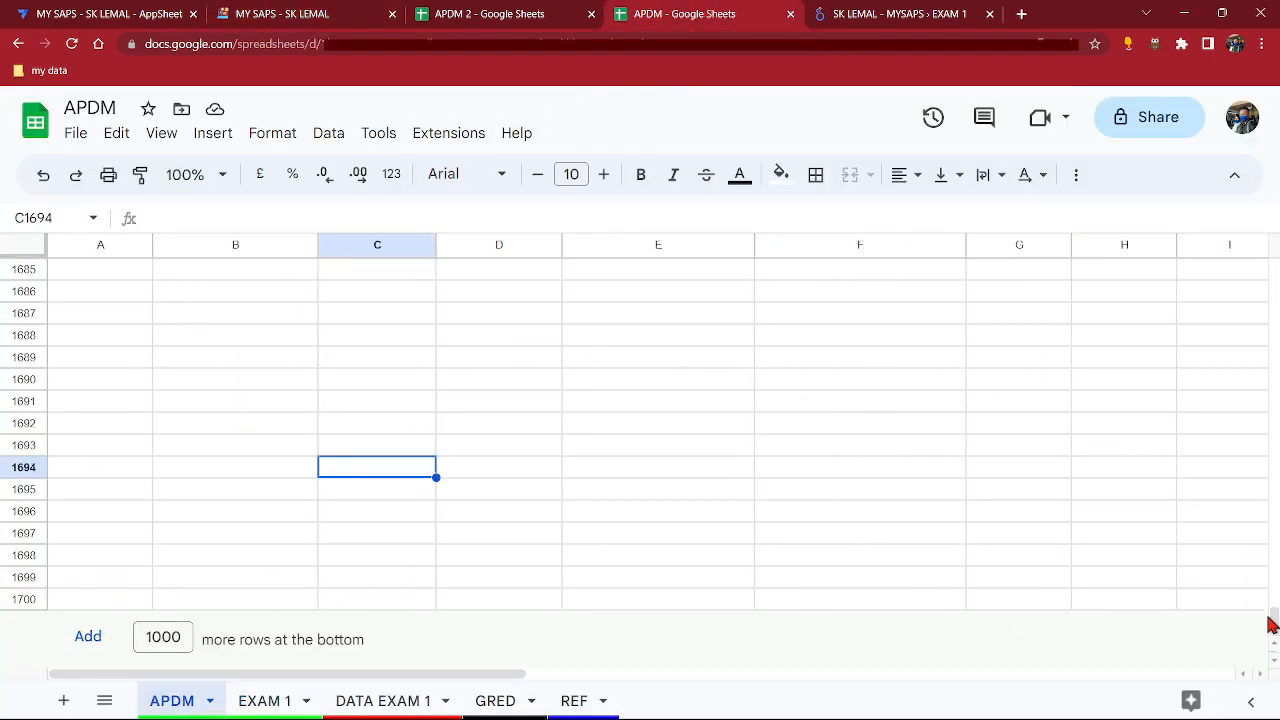
drag(1272, 622, 1272, 266)
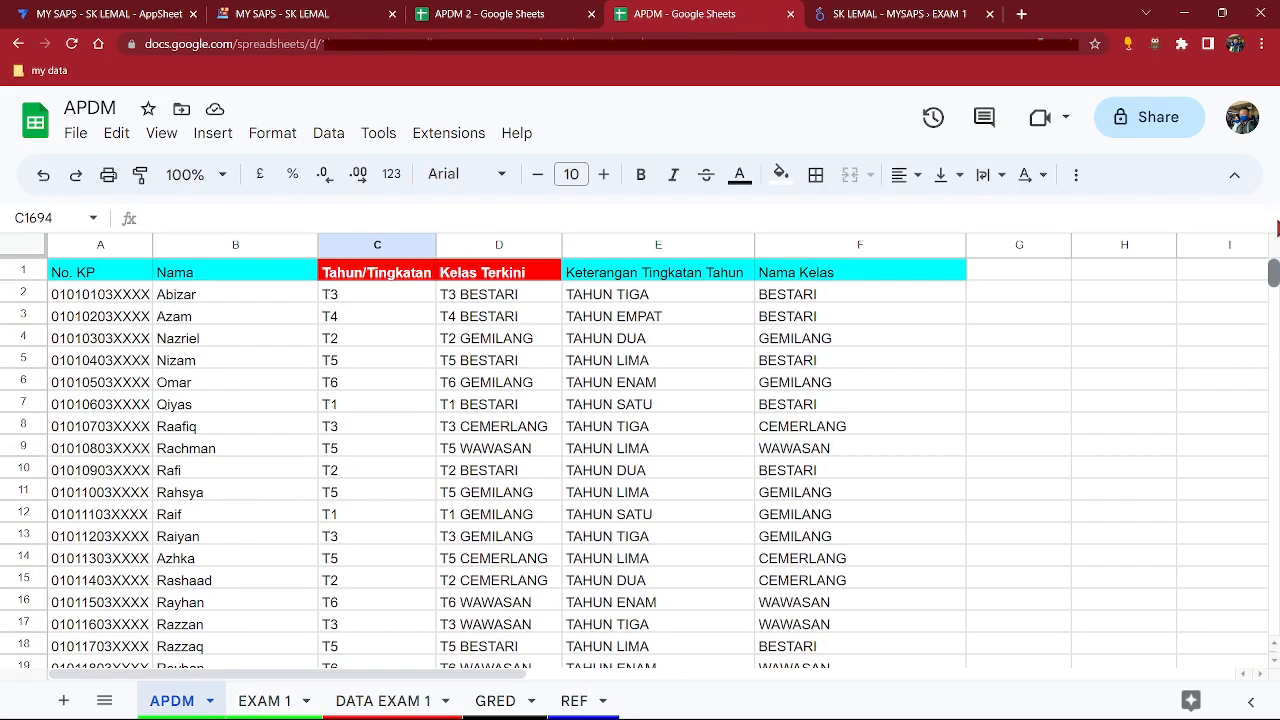
click(180, 317)
click(268, 697)
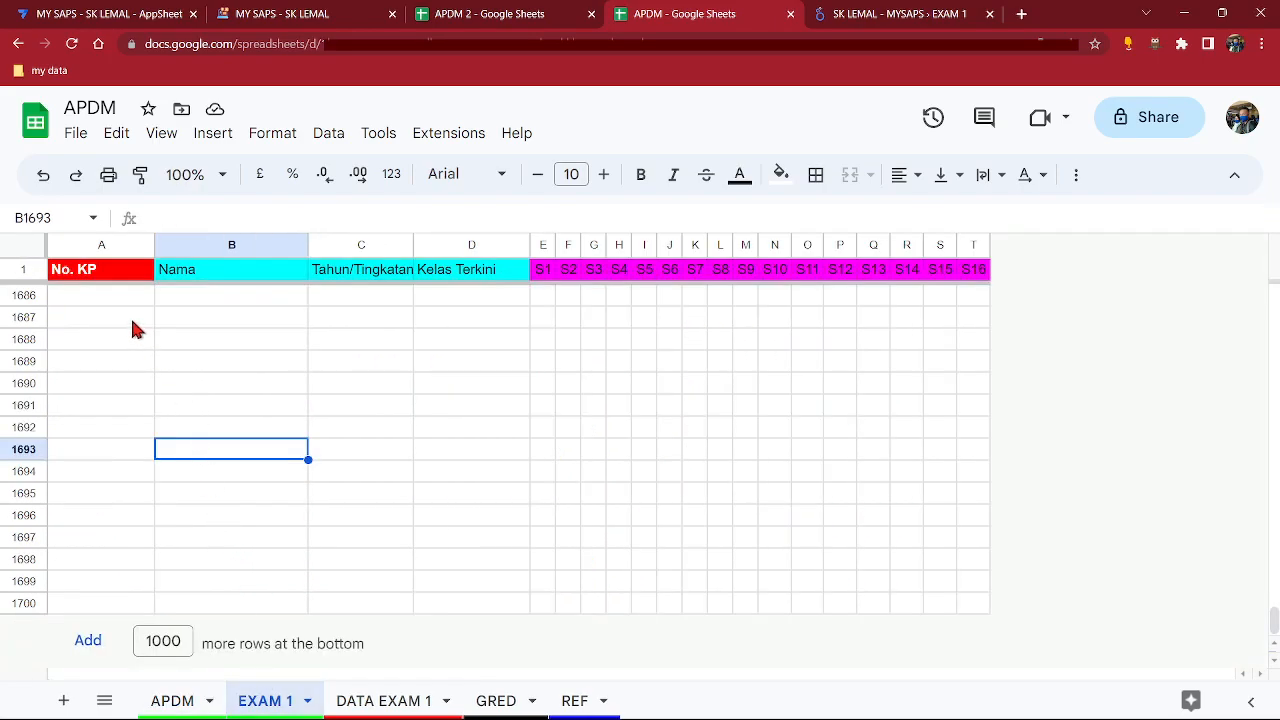
drag(1273, 620, 1262, 278)
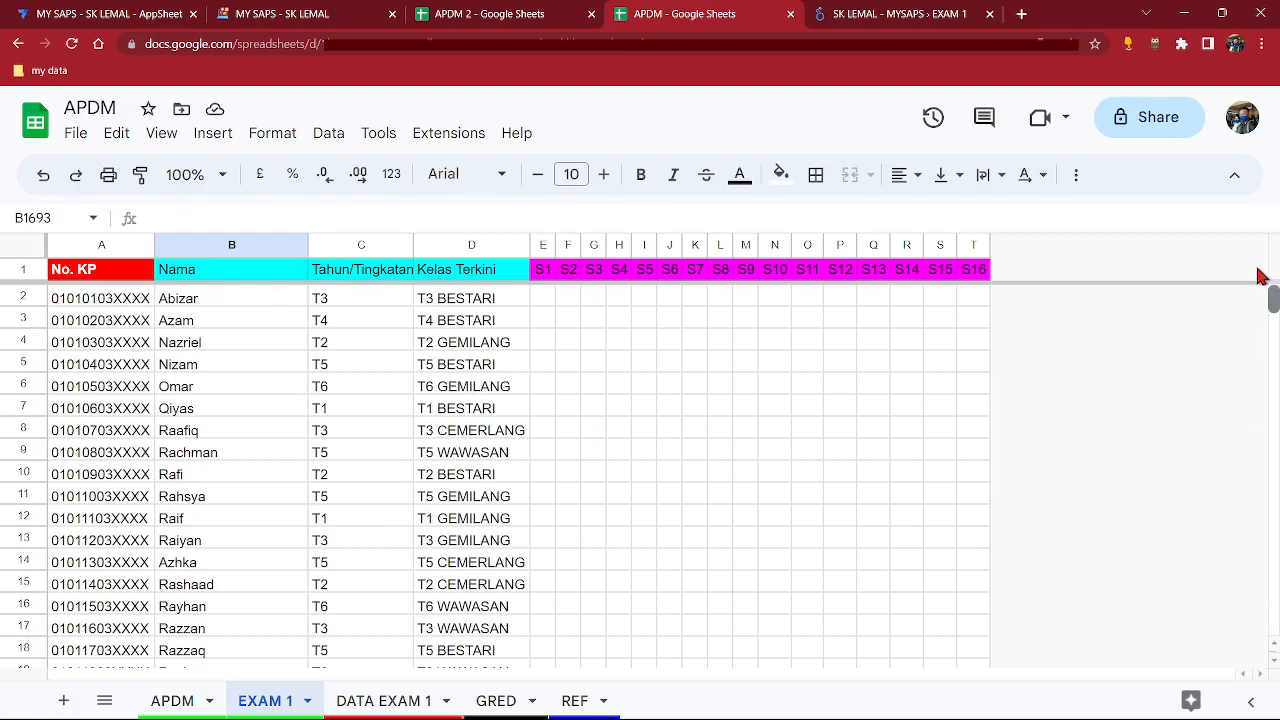
click(306, 300)
click(506, 307)
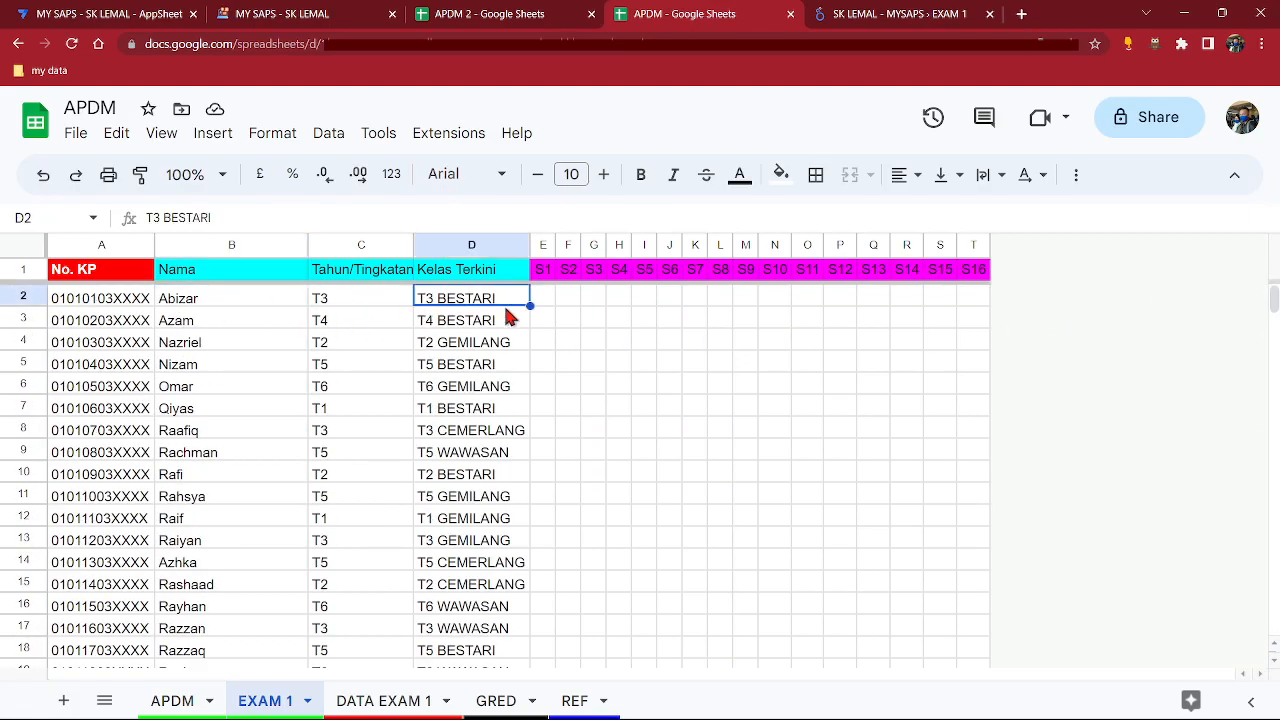
Dismiss the import summary, sync the app, reopen APDM - DBASE under MENU EXAM 1 and reload the app page.
click(310, 14)
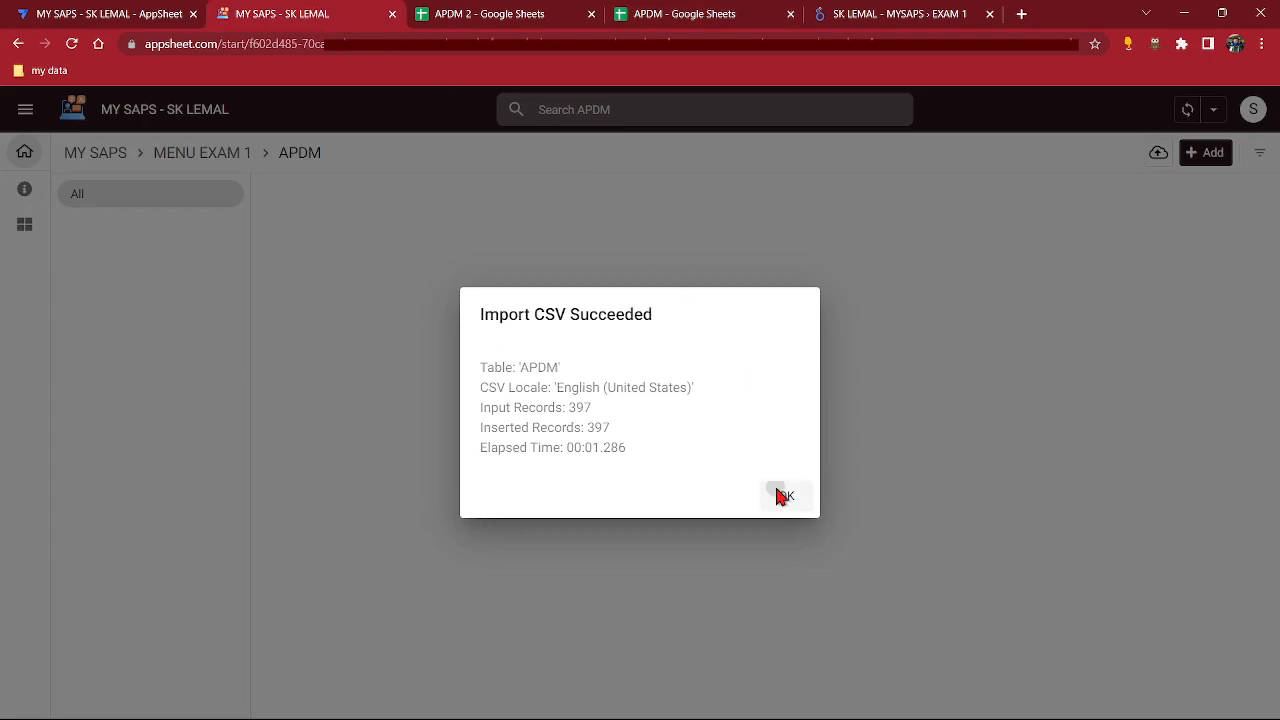
click(776, 496)
click(1186, 109)
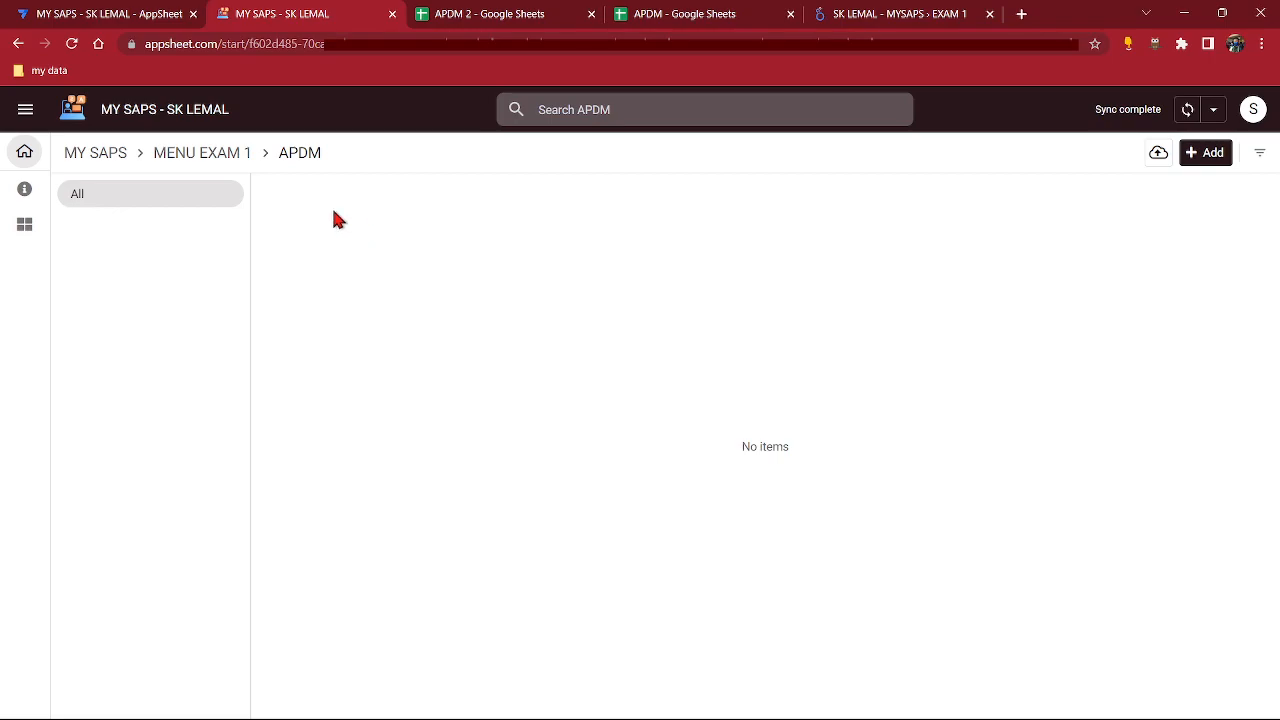
click(91, 158)
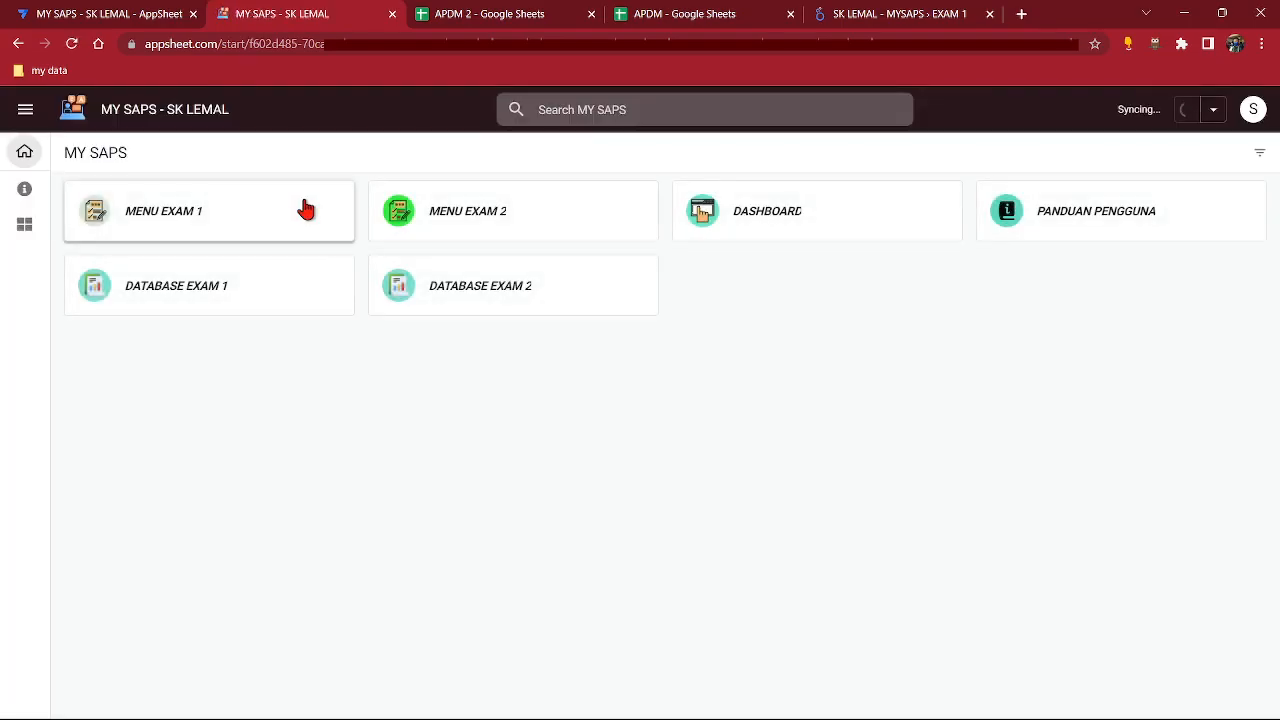
click(254, 211)
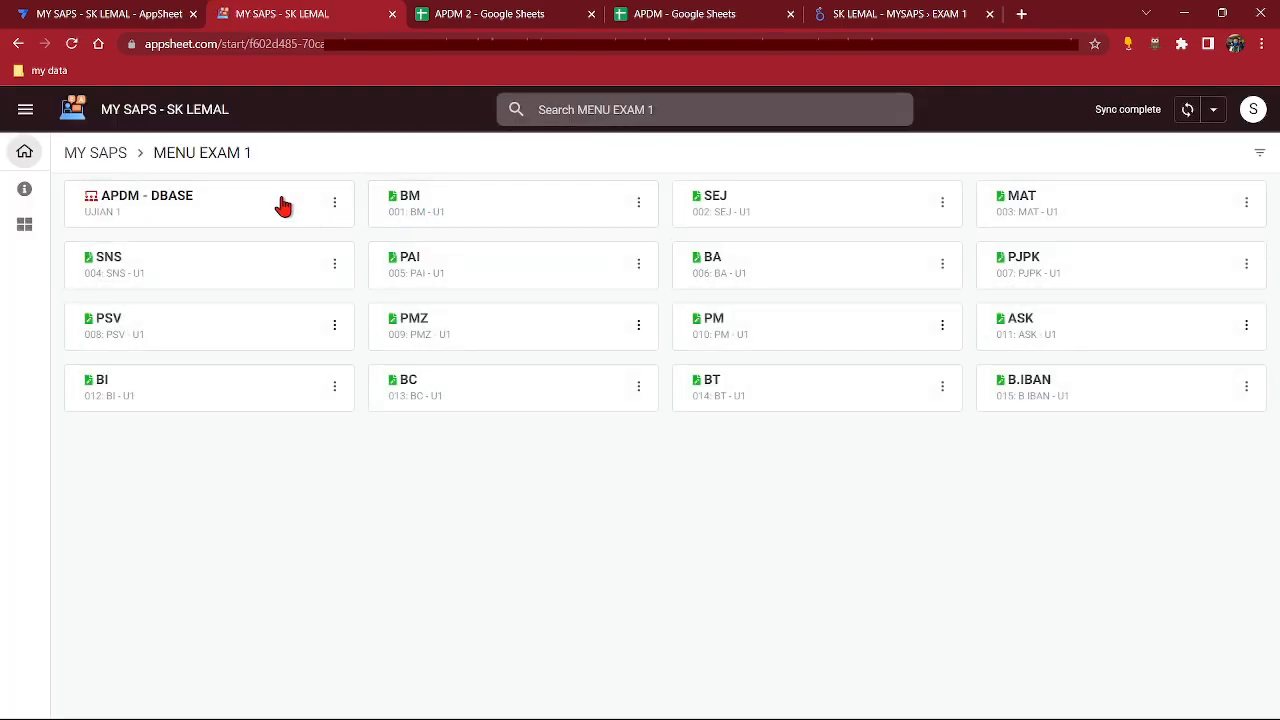
click(174, 210)
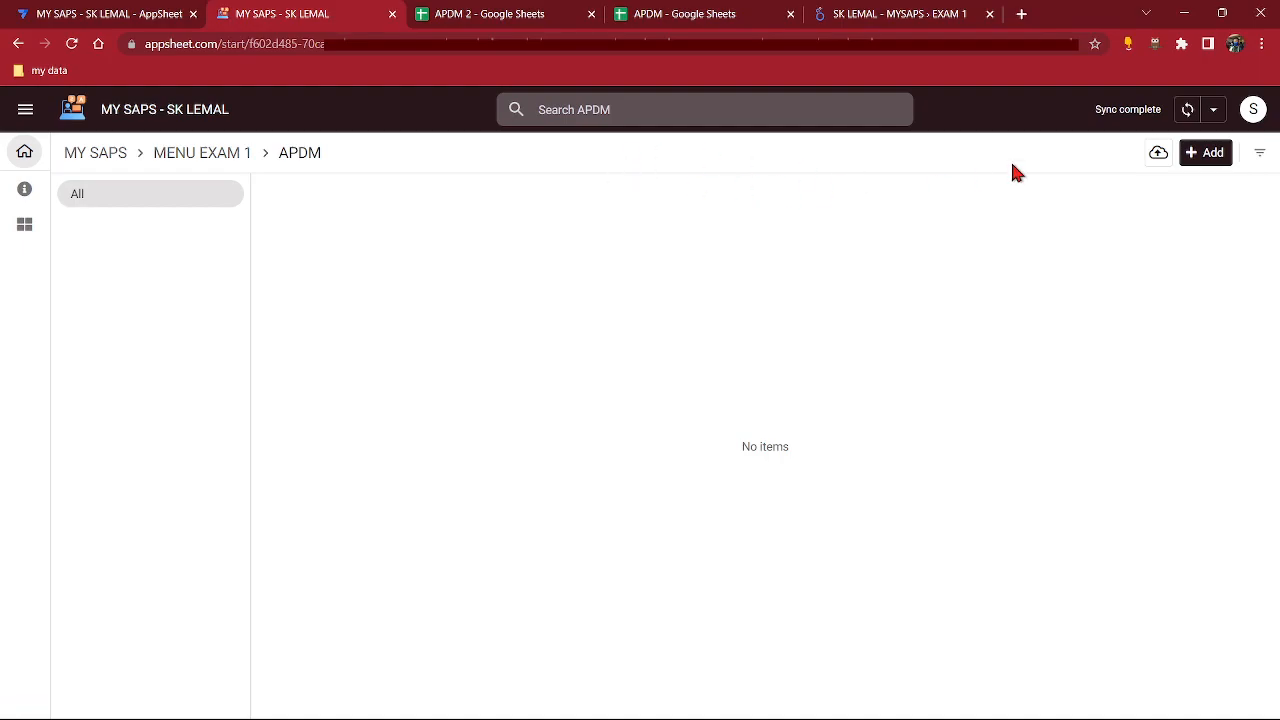
click(1187, 111)
click(71, 43)
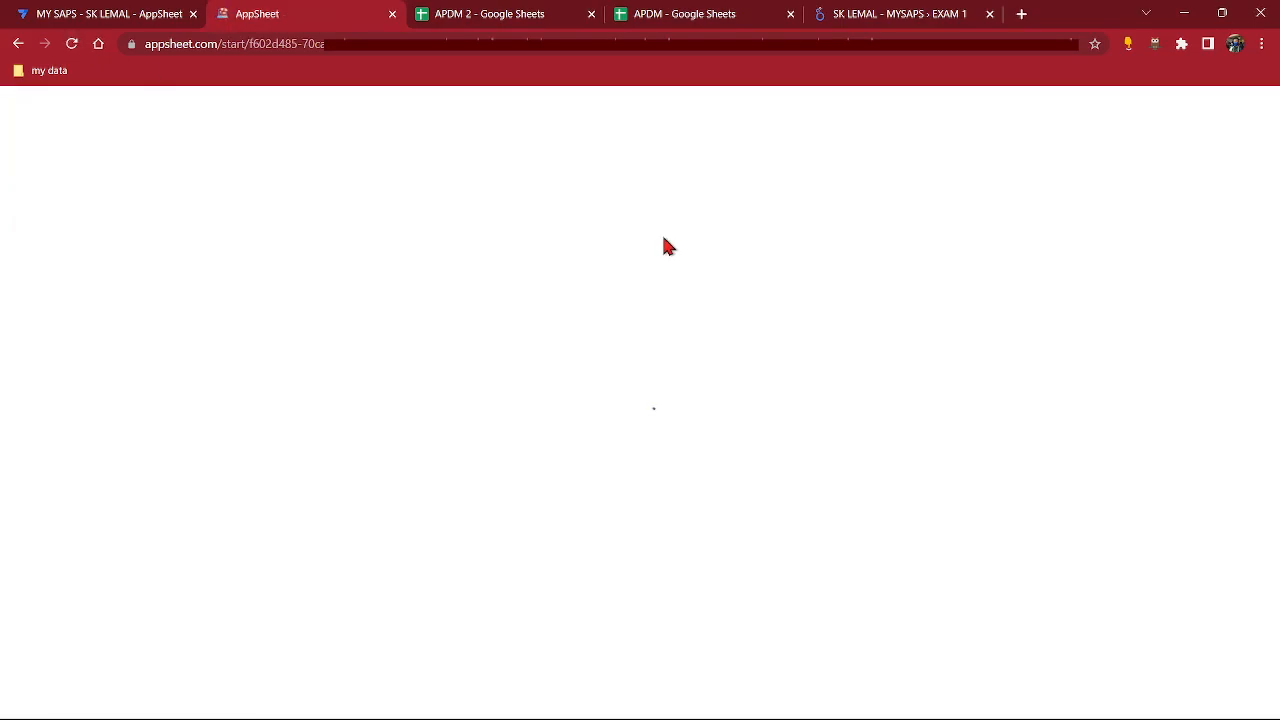
Refresh the editor preview and examine APDM - DBASE under MENU EXAM 1 for the imported classes.
click(110, 13)
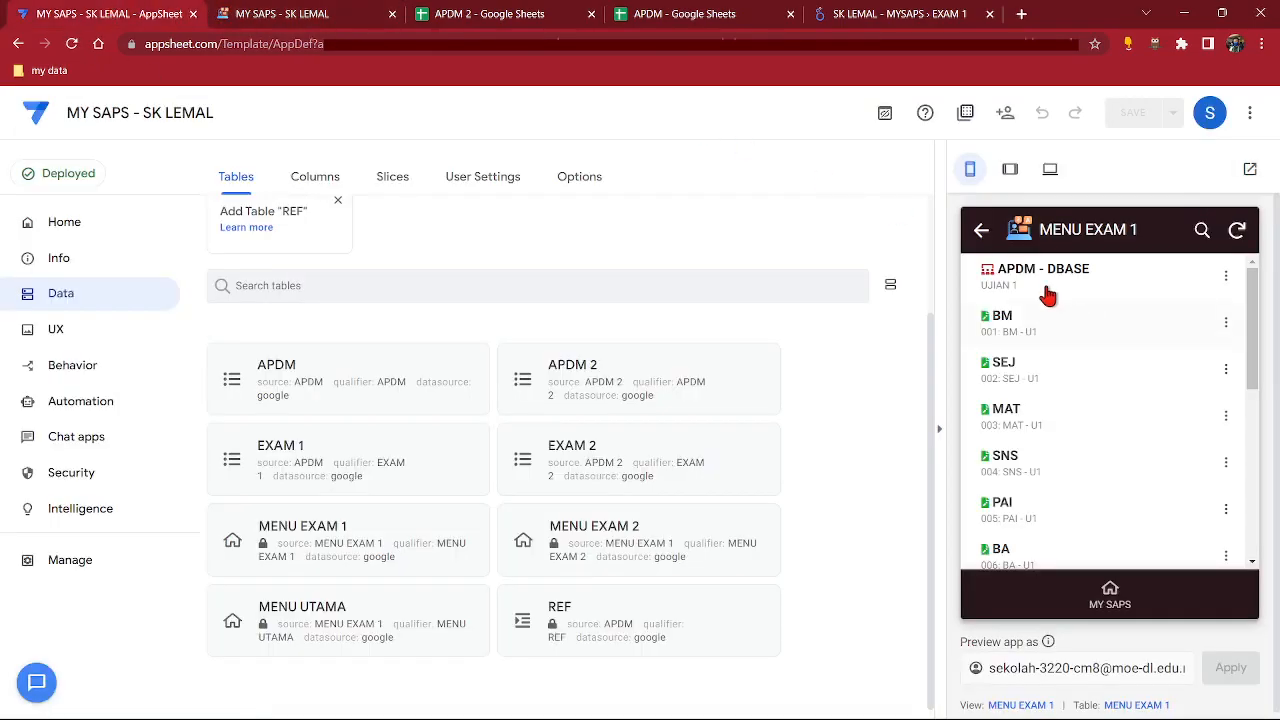
click(1236, 230)
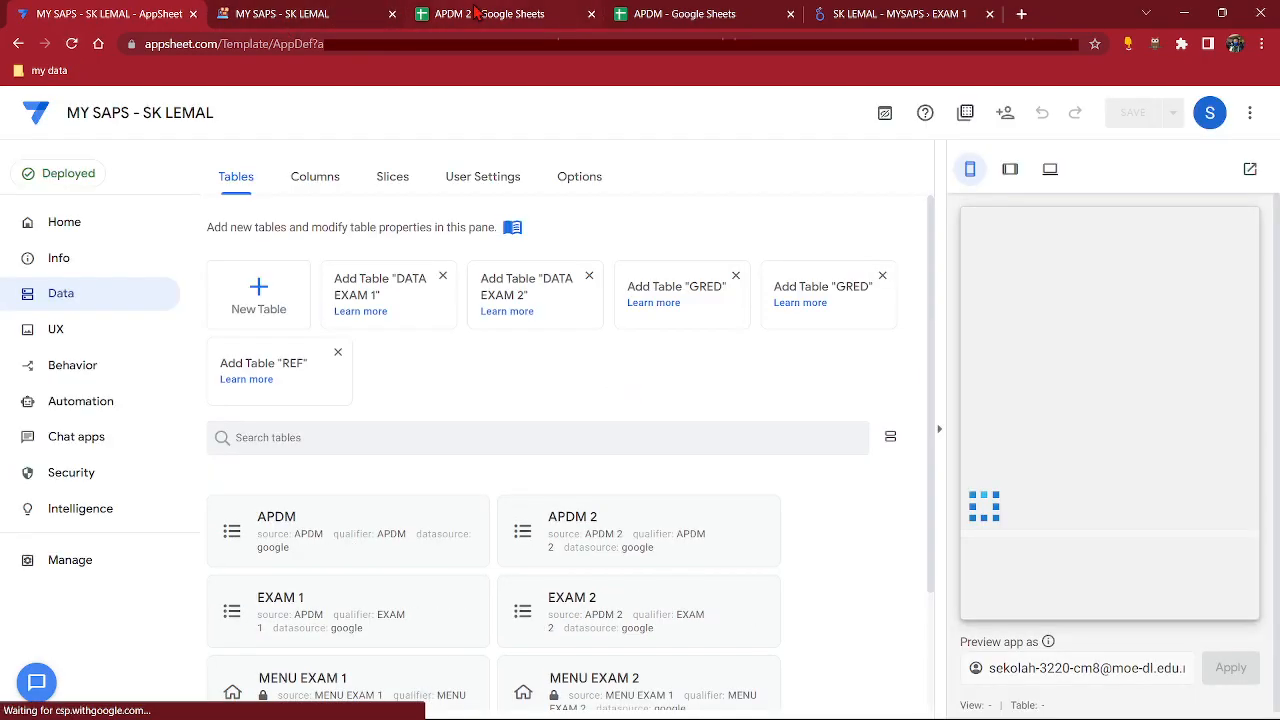
mouse_move(476, 12)
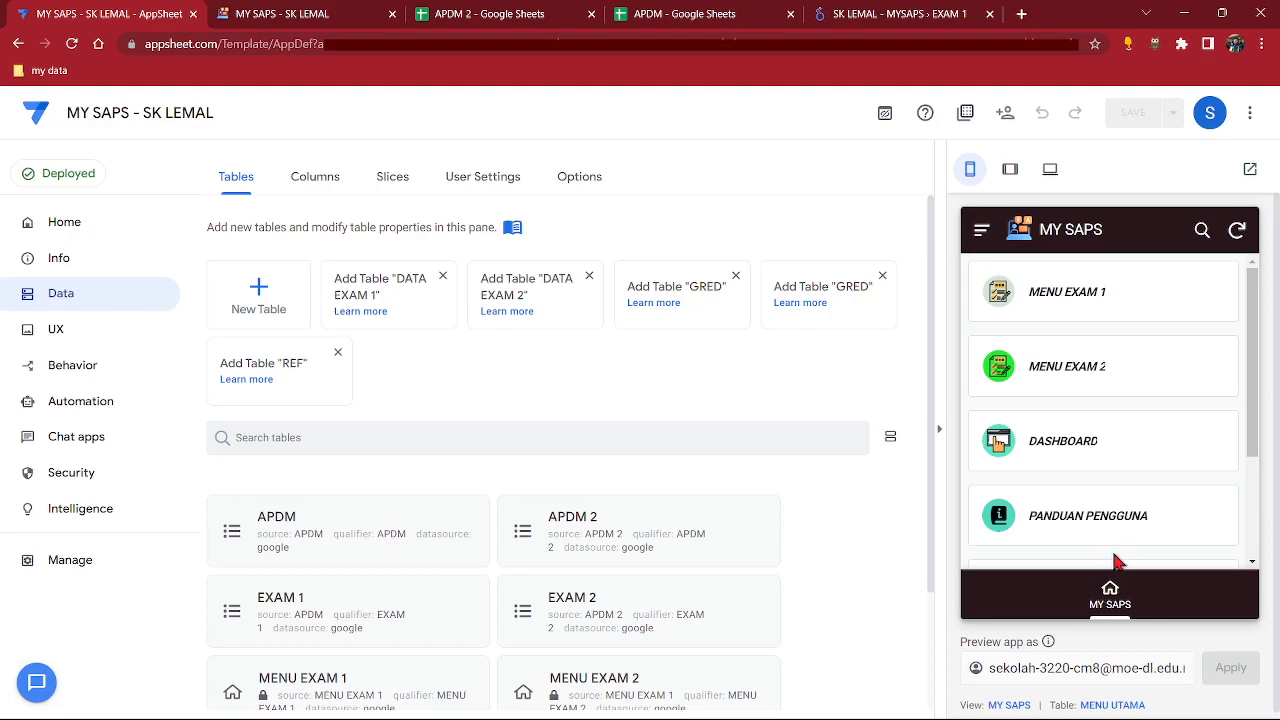
click(1066, 305)
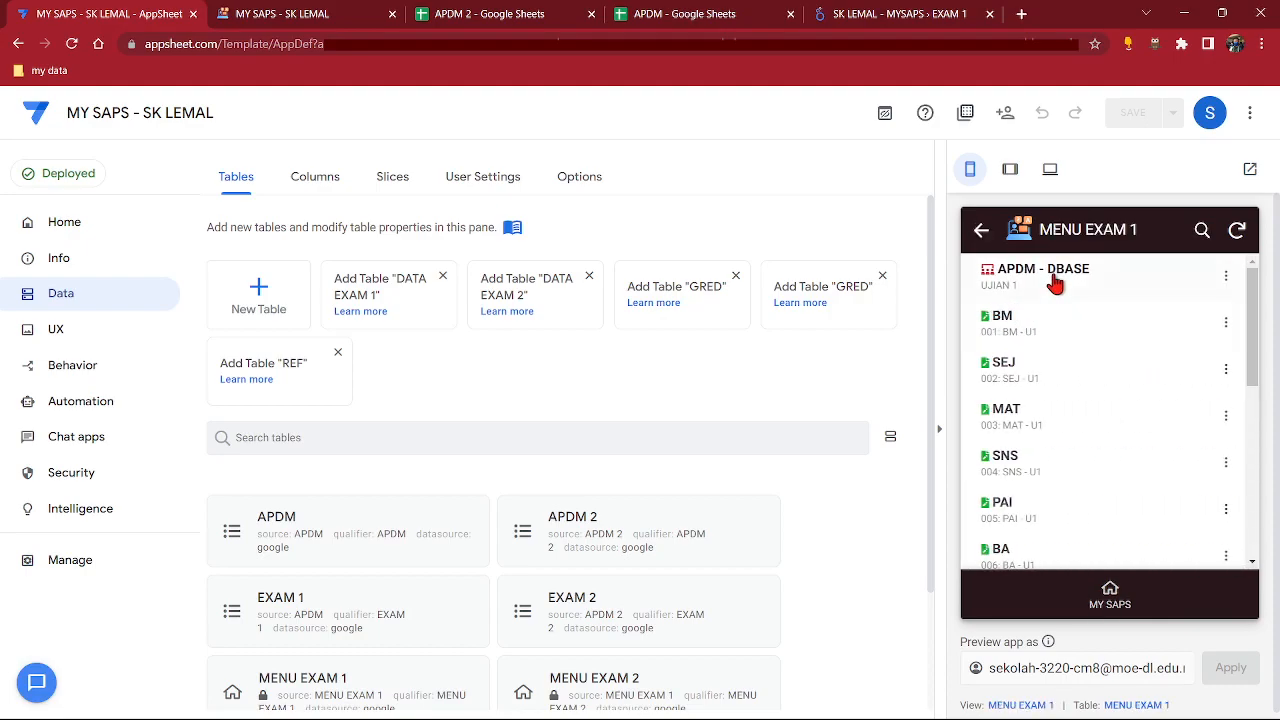
click(1055, 285)
scroll(1058, 440, down, 5)
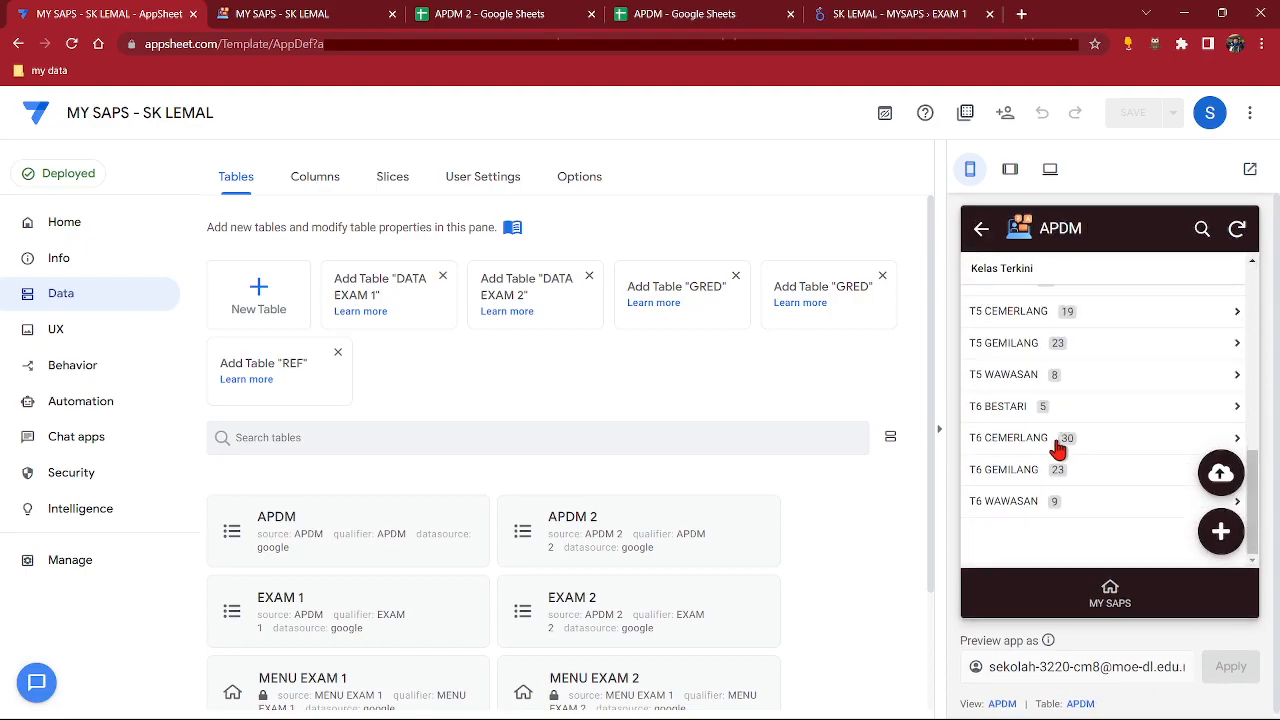
scroll(1057, 466, up, 6)
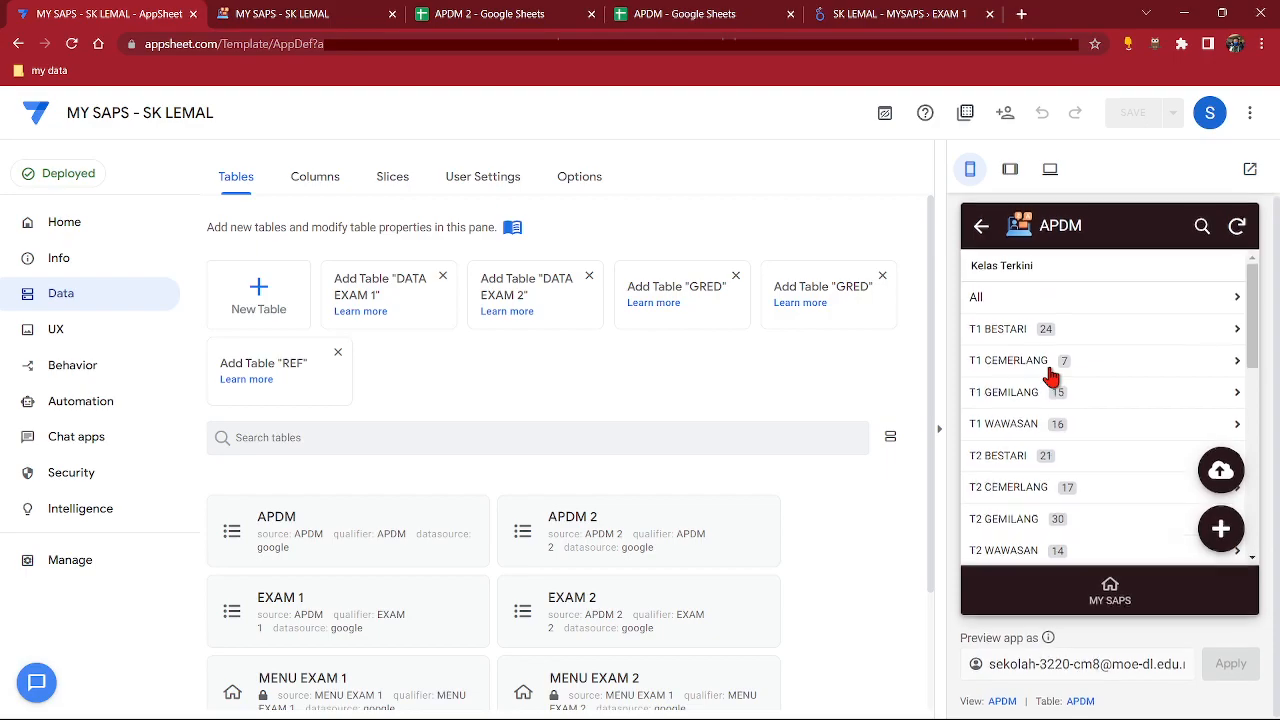
Import the CSV file v2018_muatturun_SAPS SK LEMAL into APDM 2 through APDM - DBASE under MENU EXAM 2.
click(982, 232)
click(981, 230)
click(1100, 388)
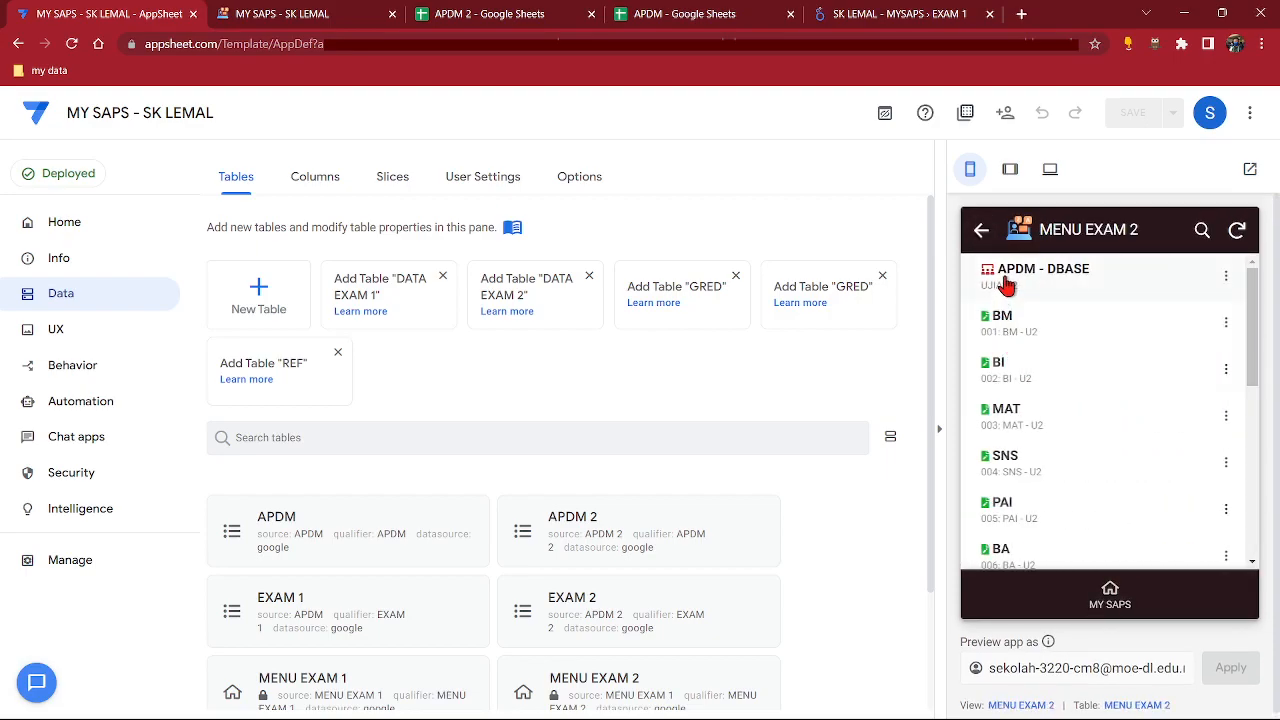
click(1007, 285)
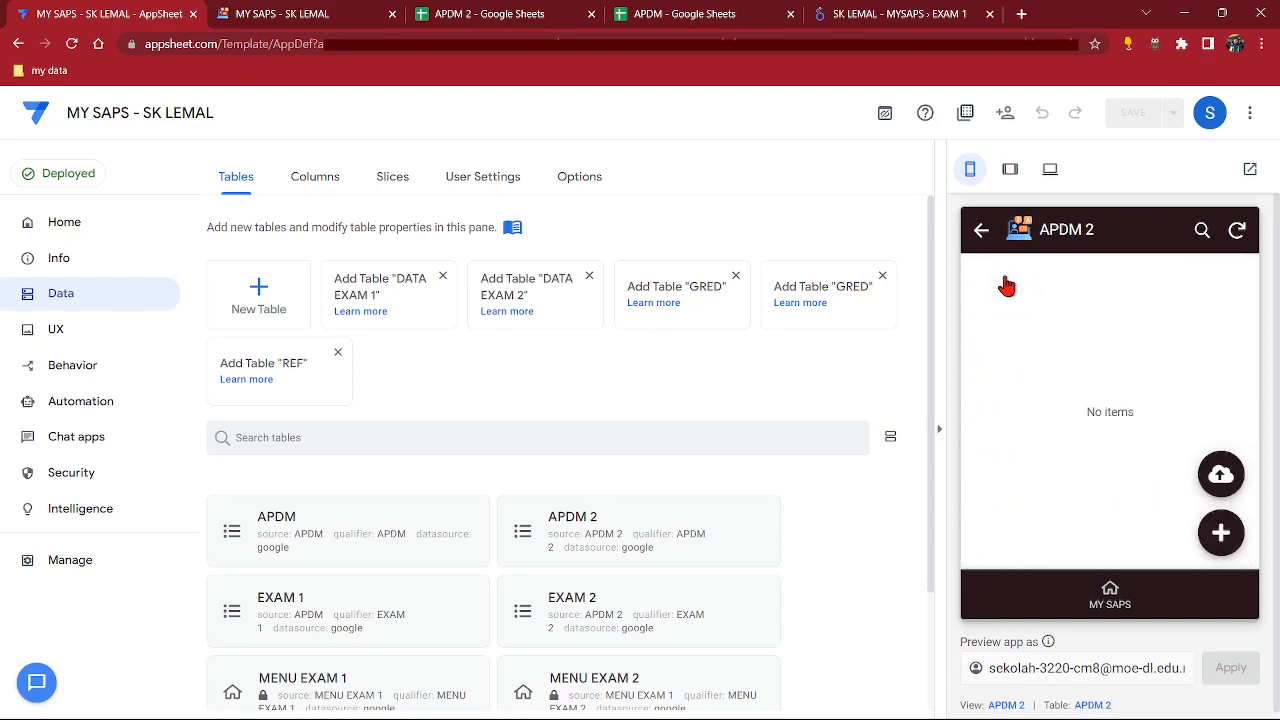
click(1221, 475)
click(222, 141)
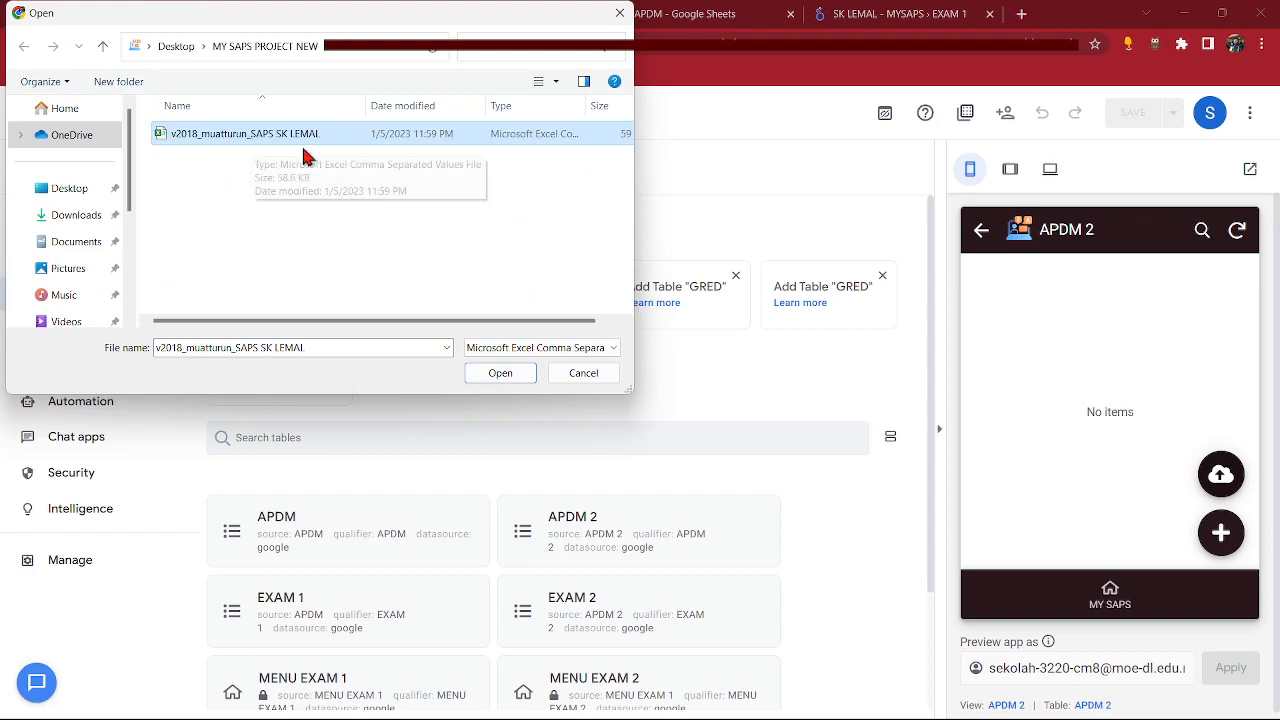
click(497, 373)
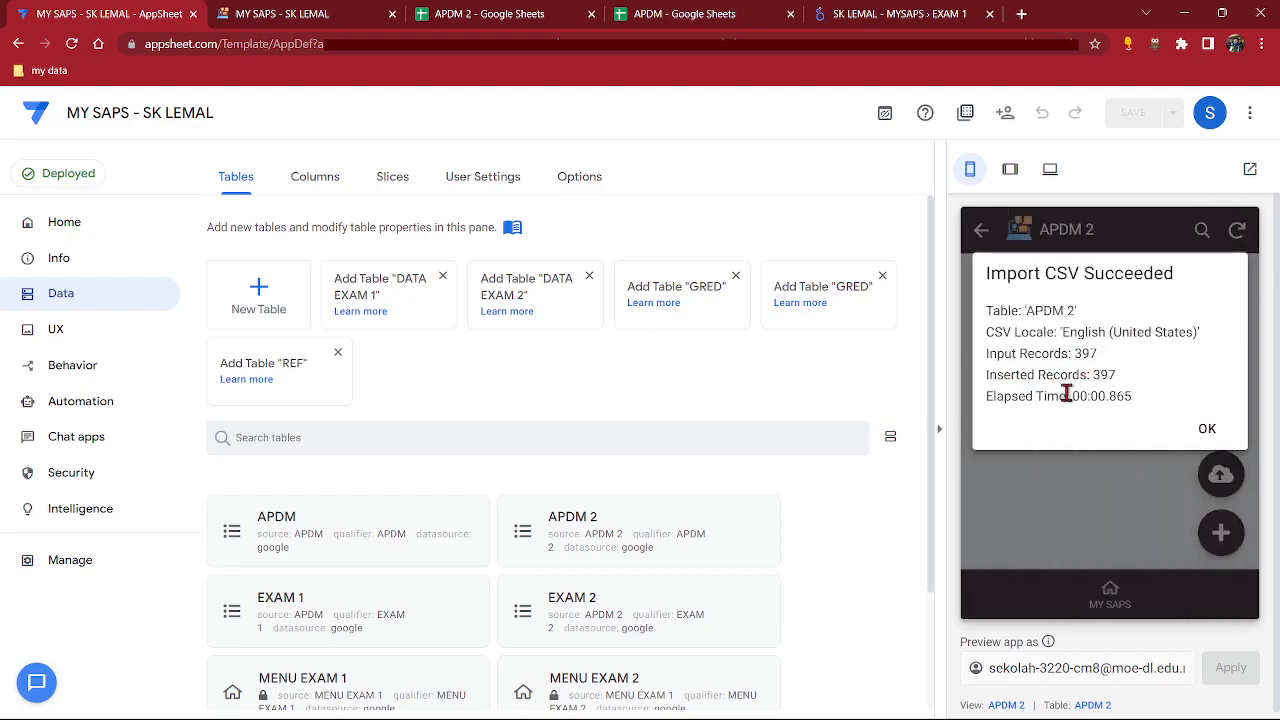
click(1208, 430)
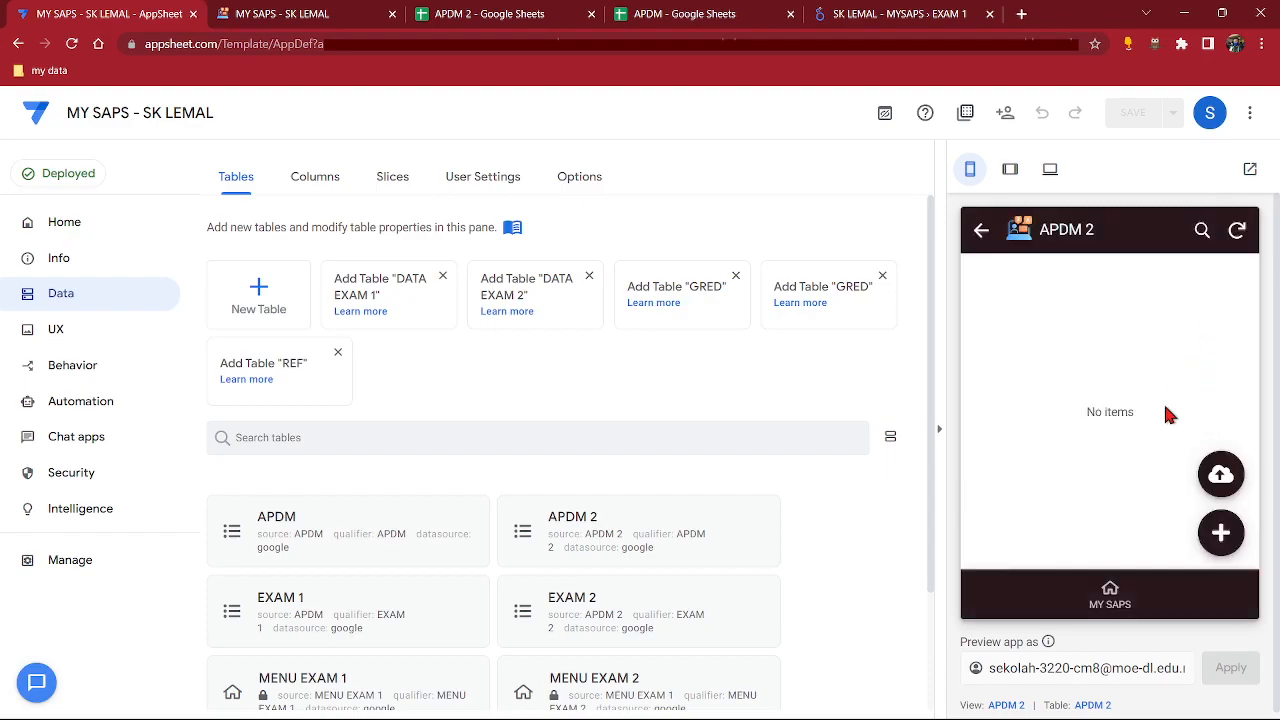
Return the preview to the MY SAPS home menu, refresh it and browse the menu items.
click(1110, 592)
click(1236, 230)
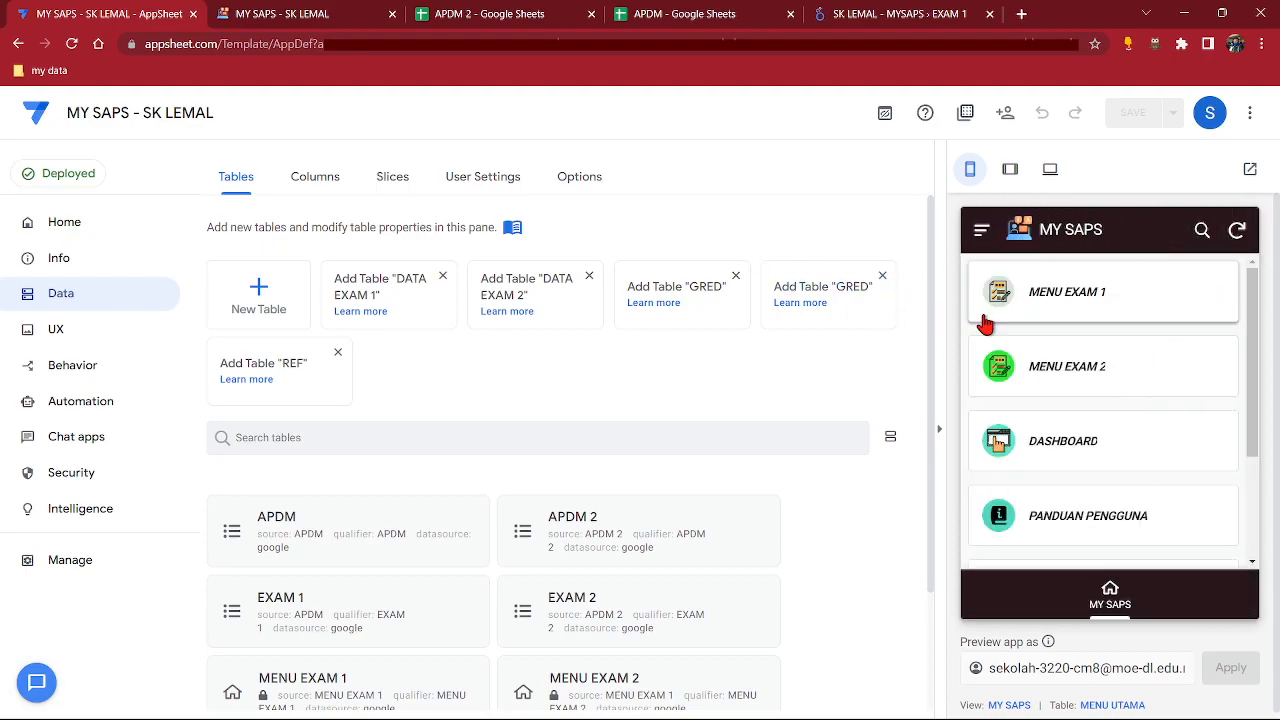
scroll(1109, 397, down, 3)
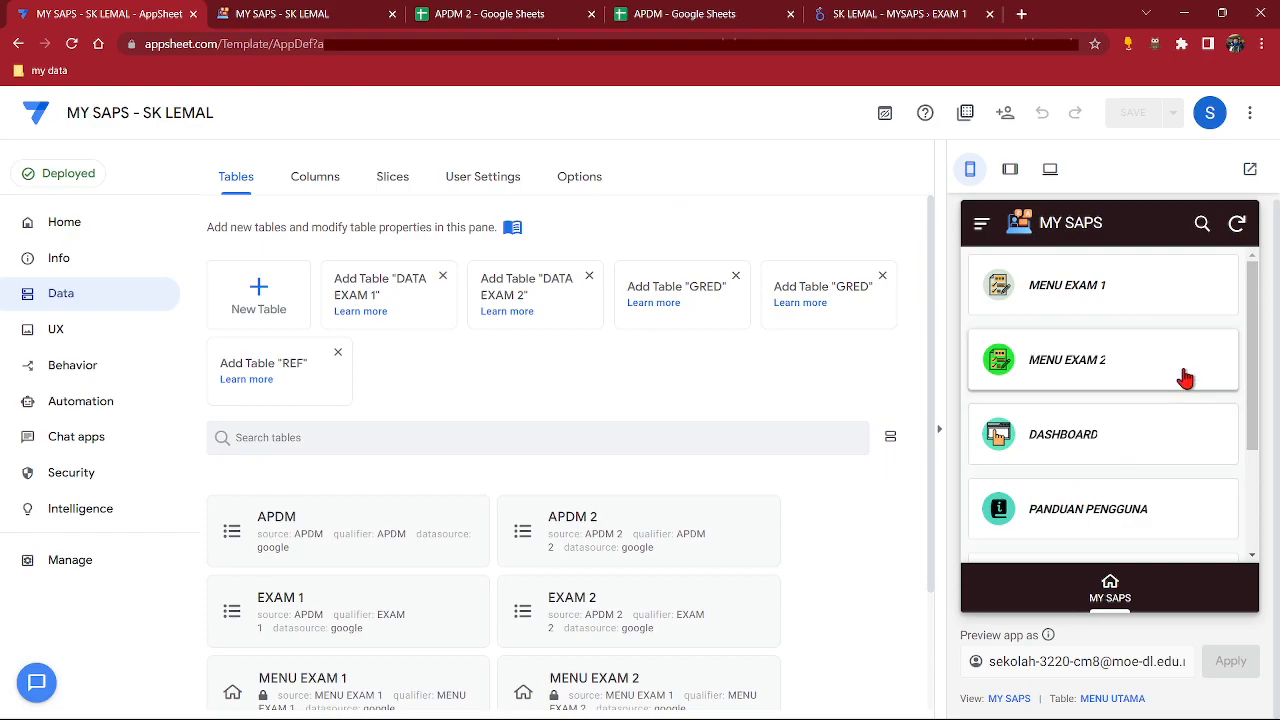
scroll(1245, 335, down, 1)
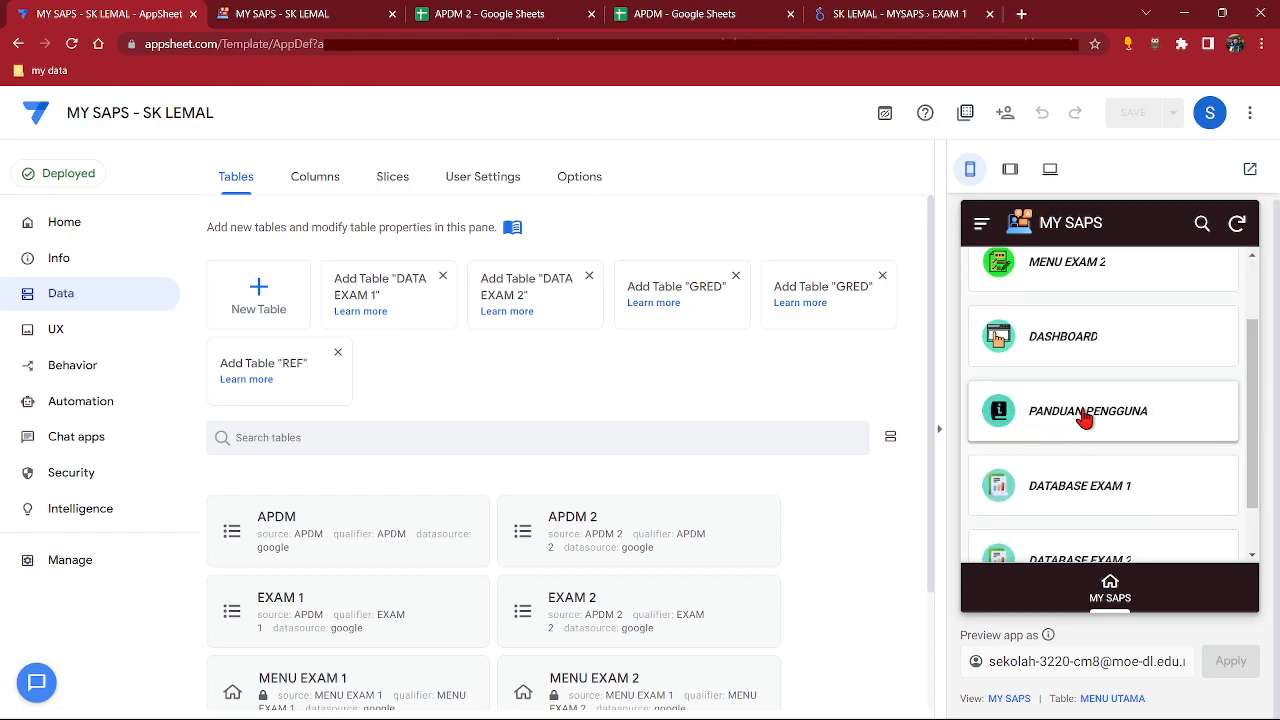
scroll(1237, 354, up, 1)
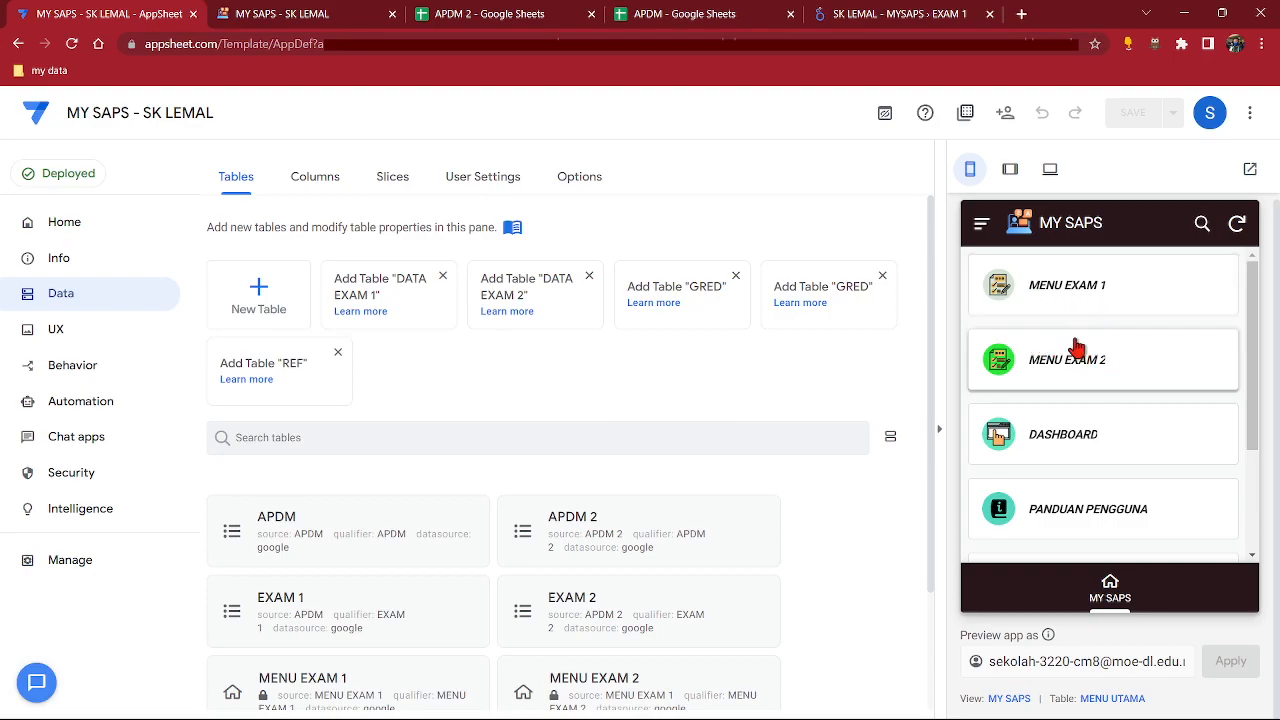
Refresh the data of the SK LEMAL - MYSAPS report in Looker Studio.
click(864, 16)
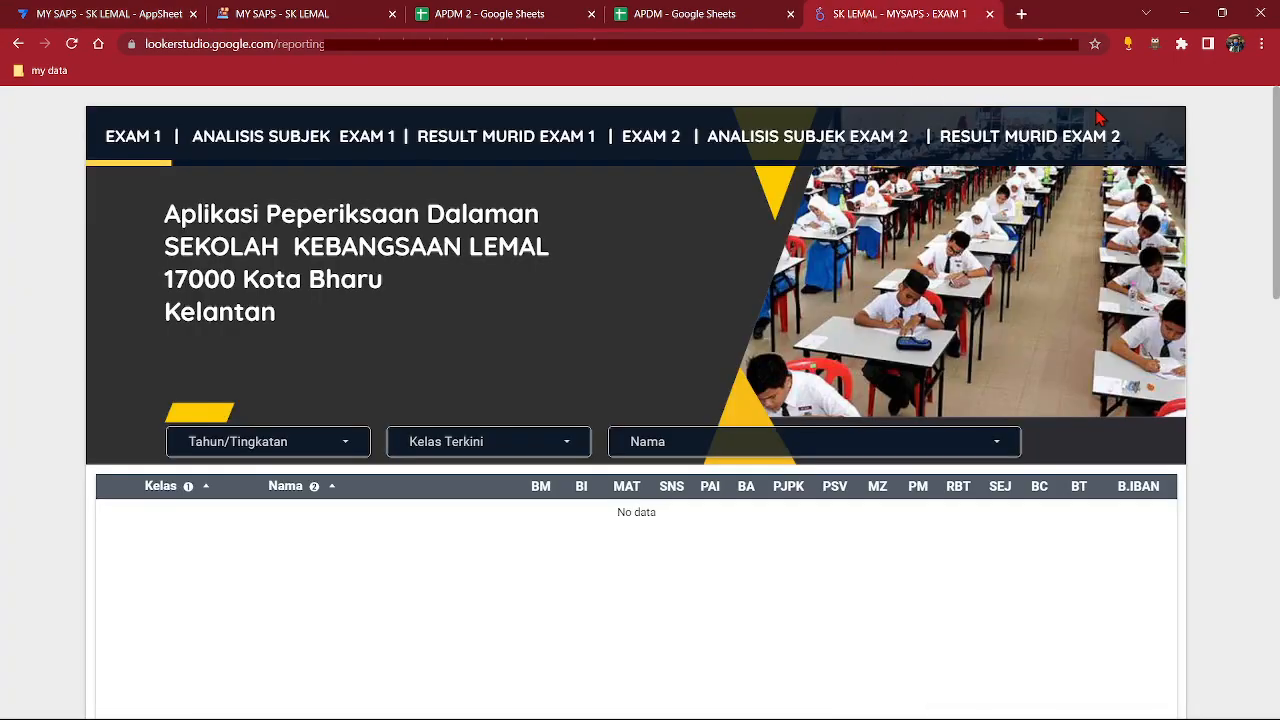
click(1145, 114)
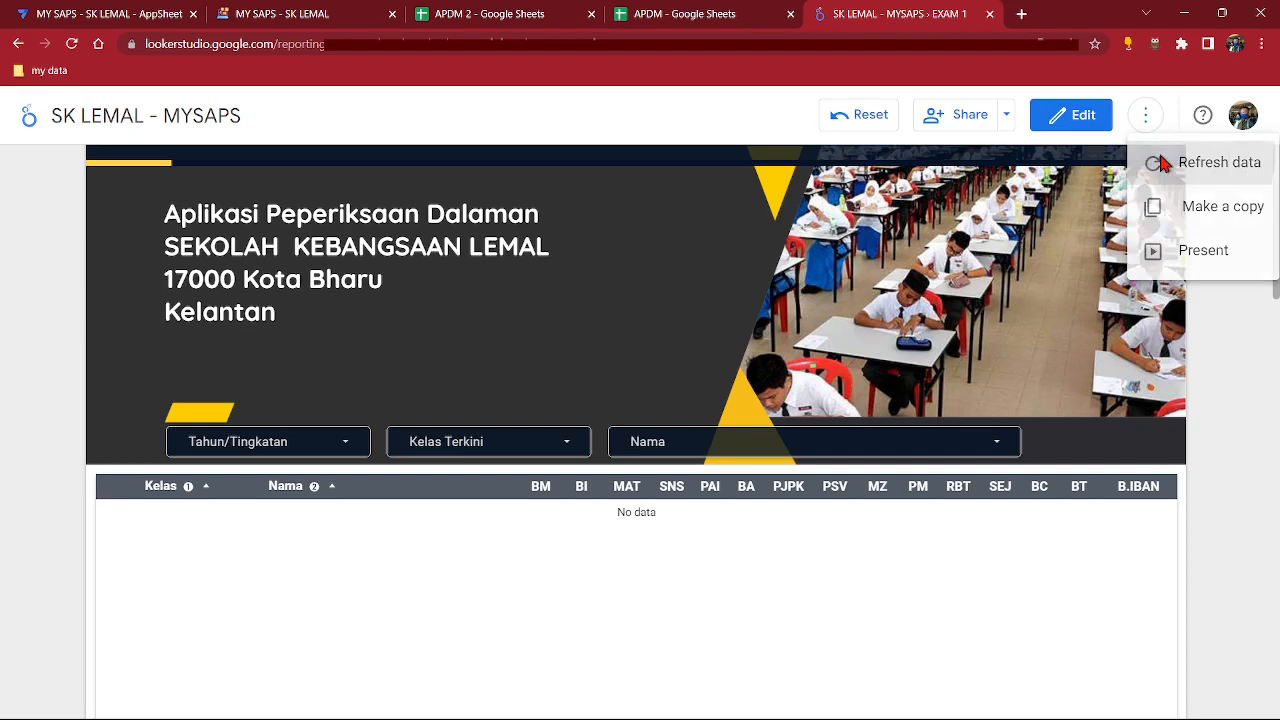
click(1163, 163)
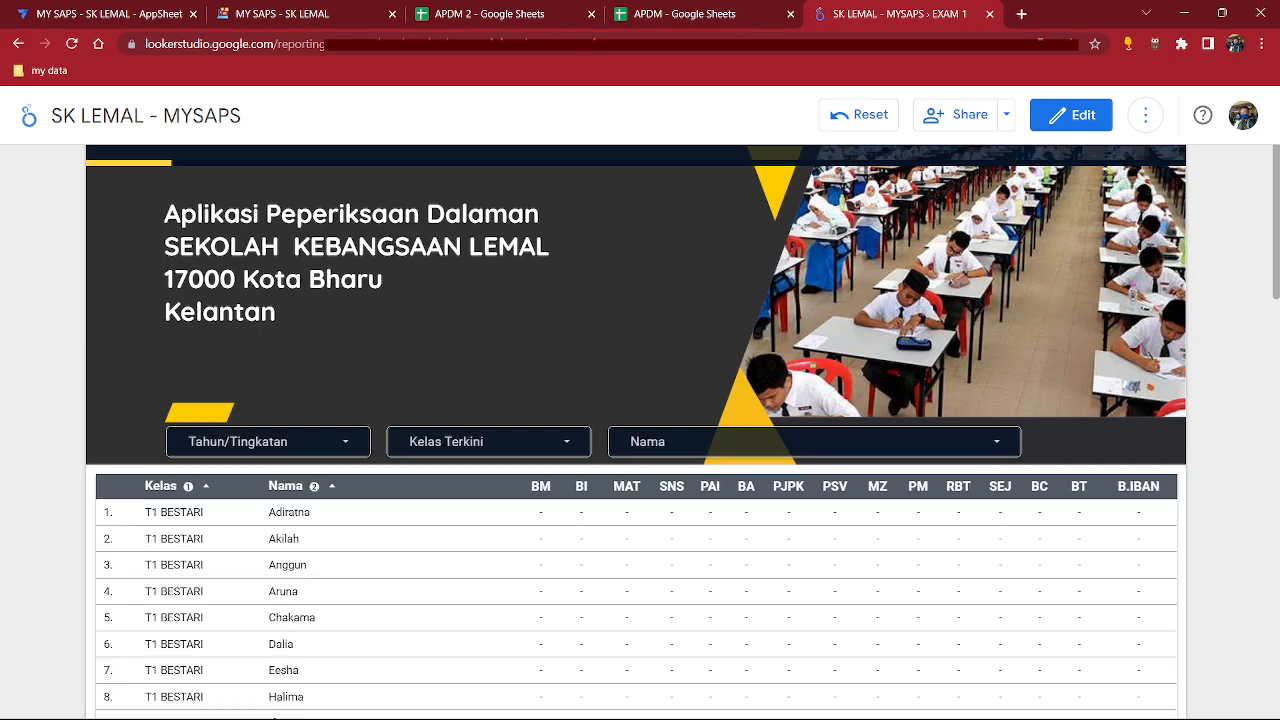
scroll(1270, 218, down, 3)
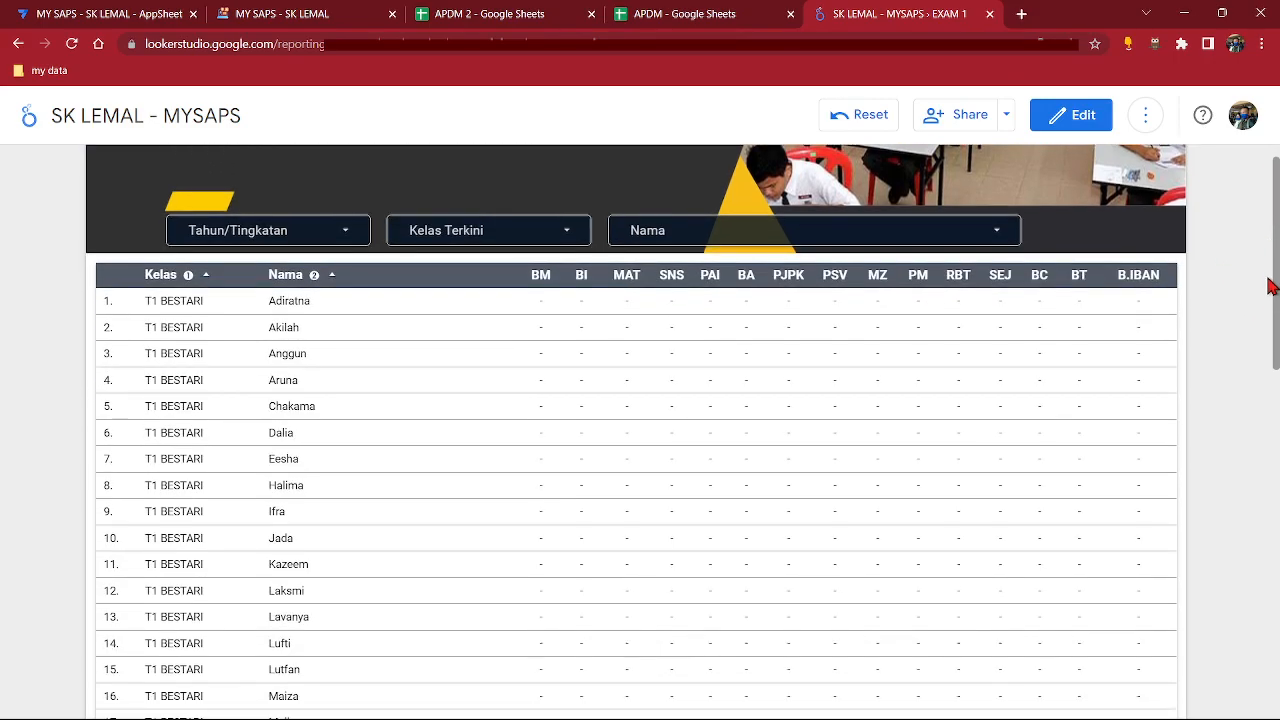
scroll(1218, 265, up, 3)
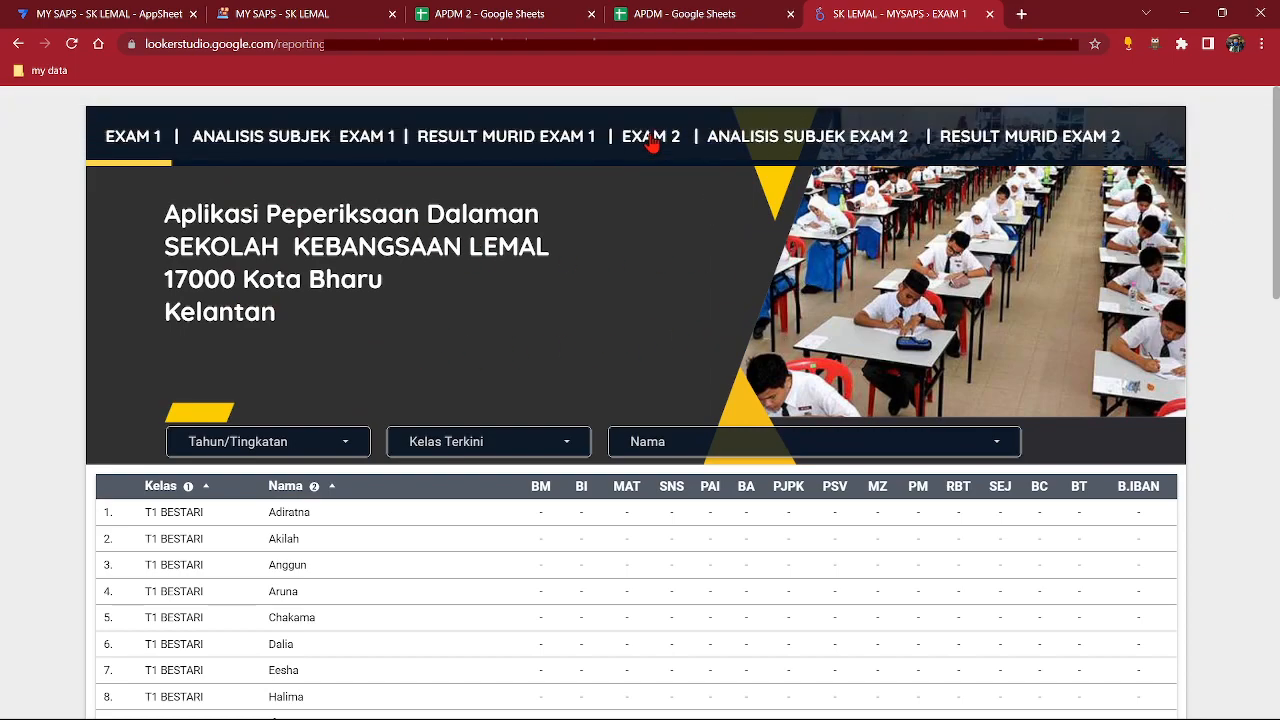
Examine the ANALISIS SUBJEK EXAM 1 page of the report, clearing its subject filter, and return to EXAM 1.
click(335, 150)
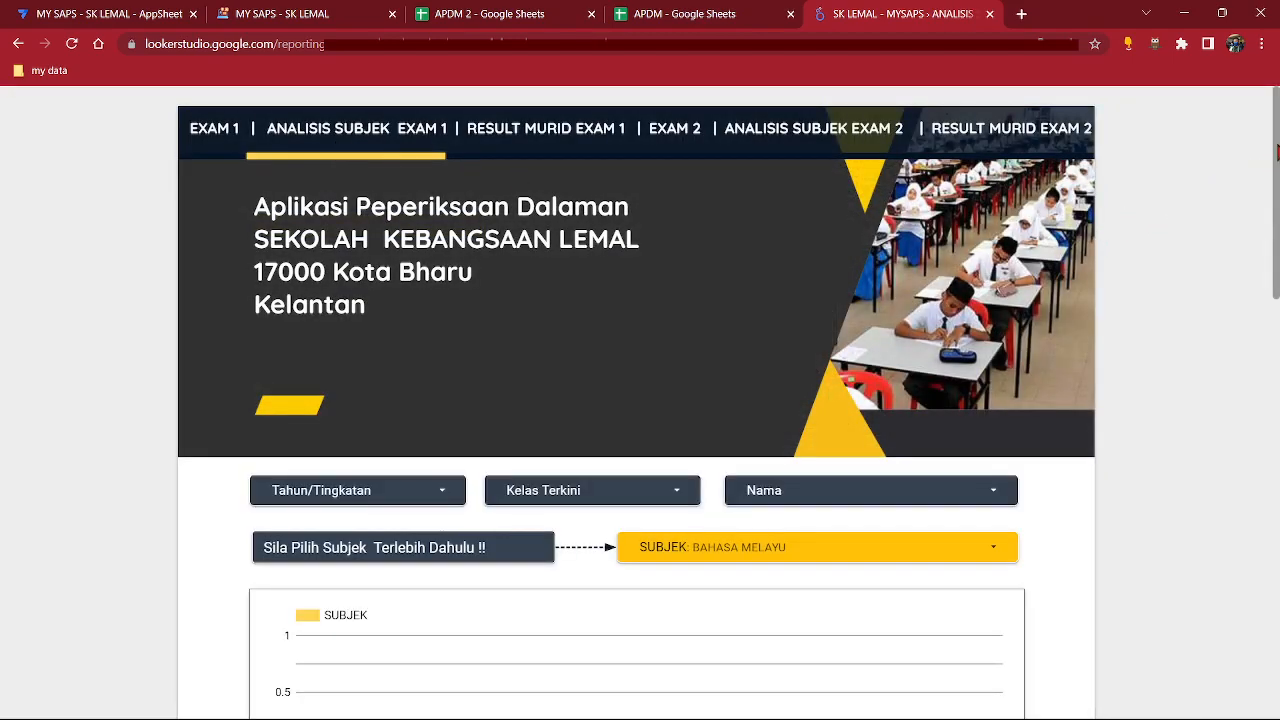
drag(1277, 150, 1266, 251)
click(875, 262)
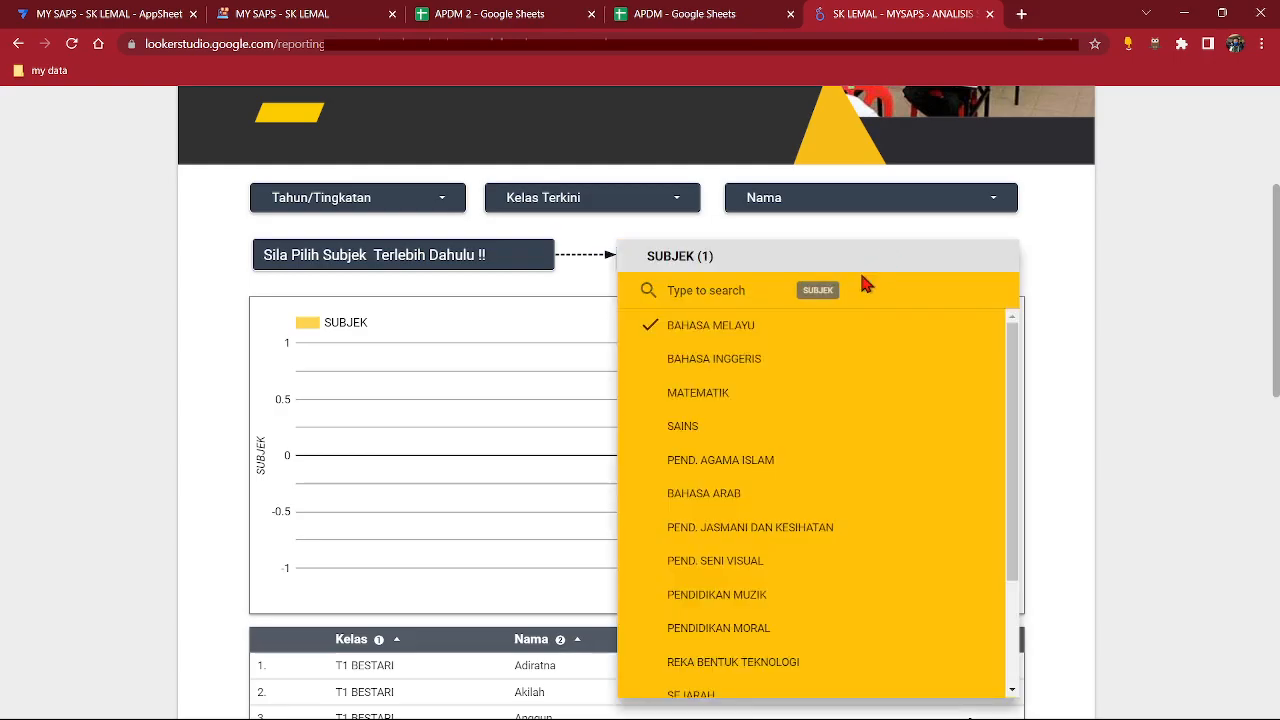
click(733, 328)
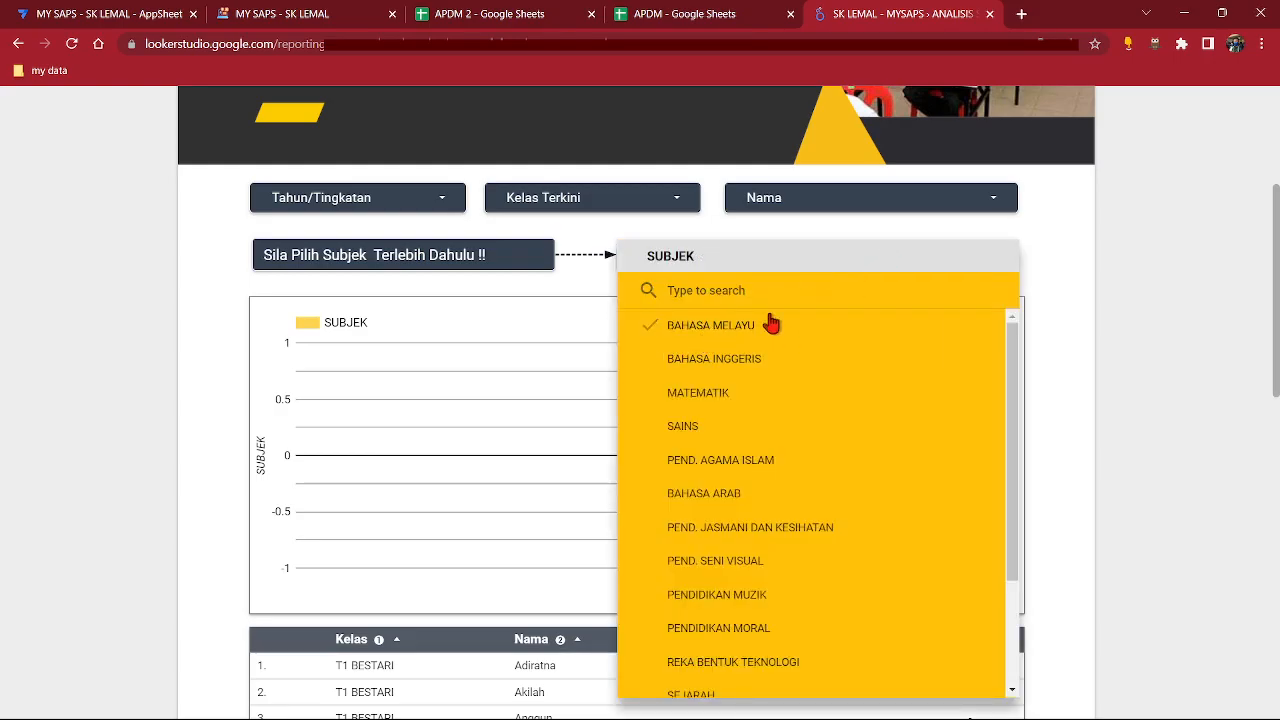
click(1110, 280)
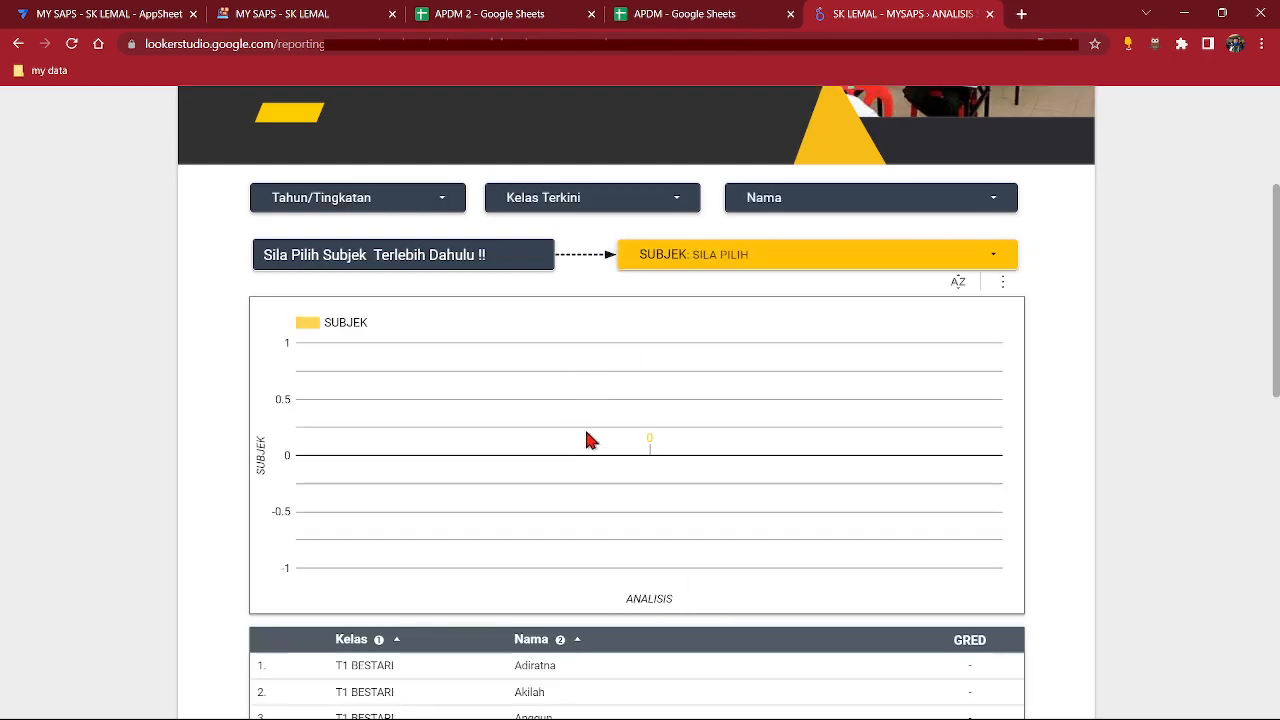
scroll(1083, 423, down, 5)
scroll(749, 294, up, 8)
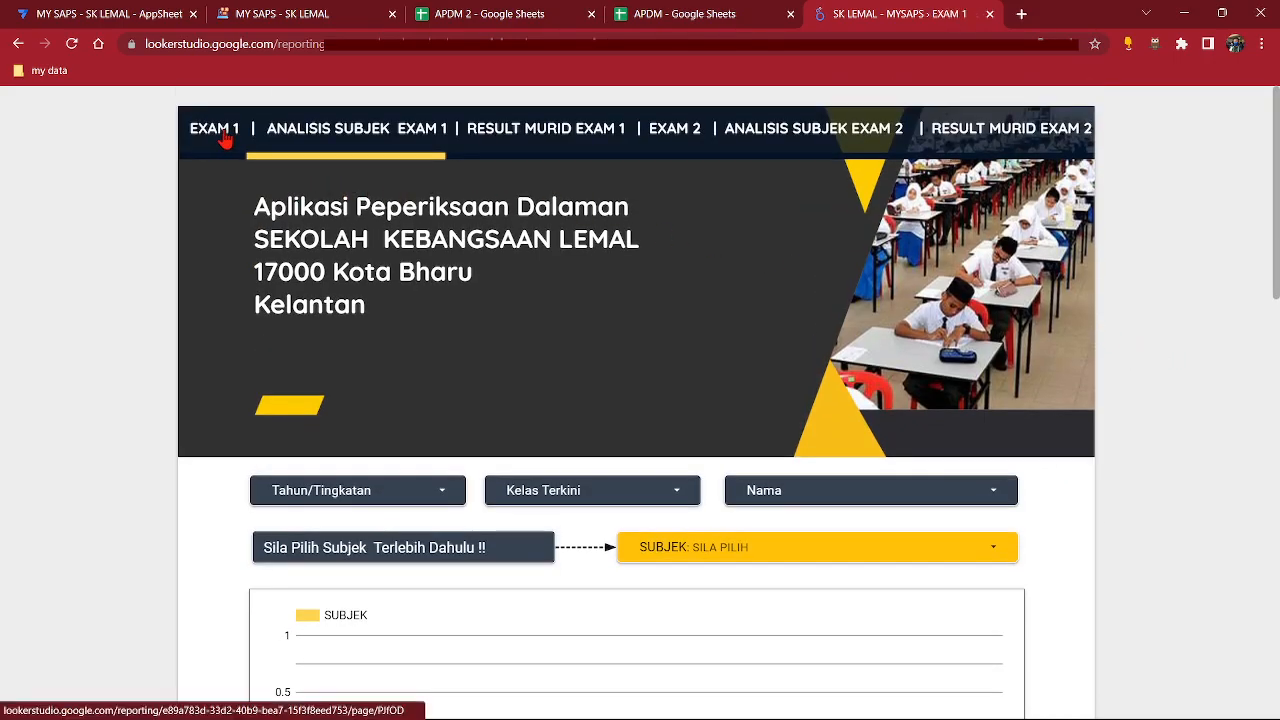
click(225, 141)
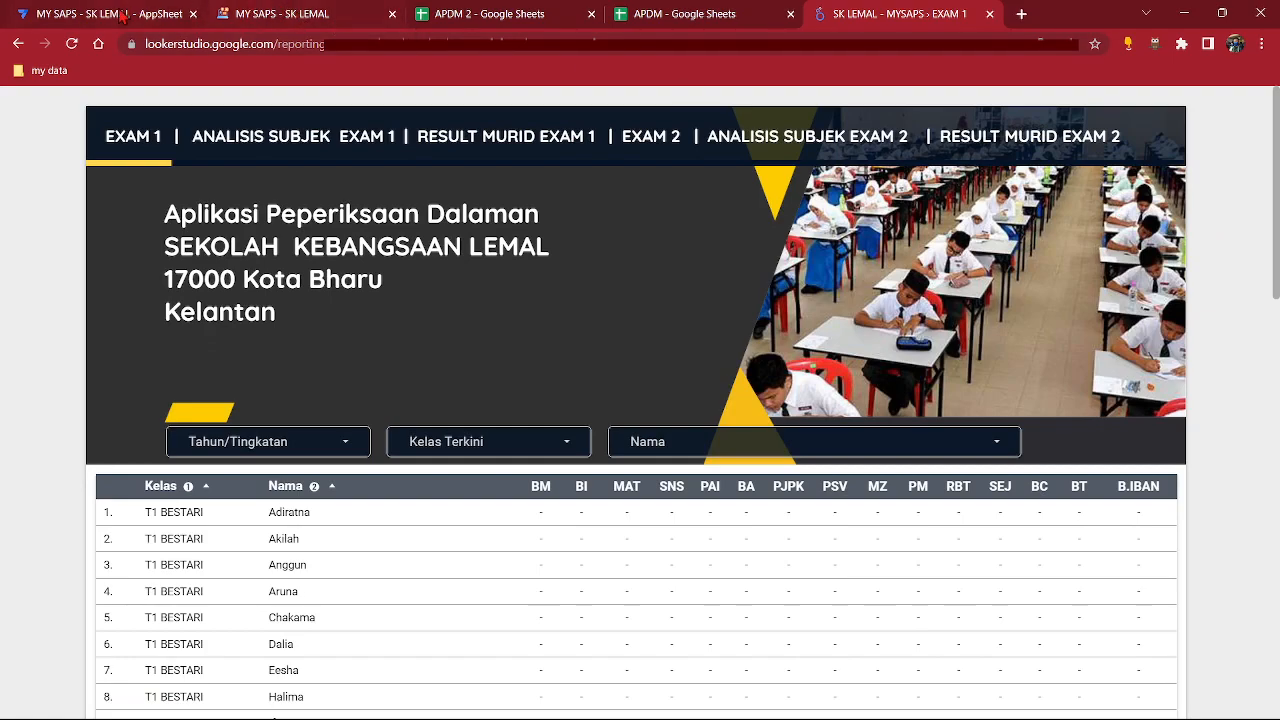
Open MENU EXAM 1 in the editor preview and in the running MY SAPS - SK LEMAL app.
click(121, 14)
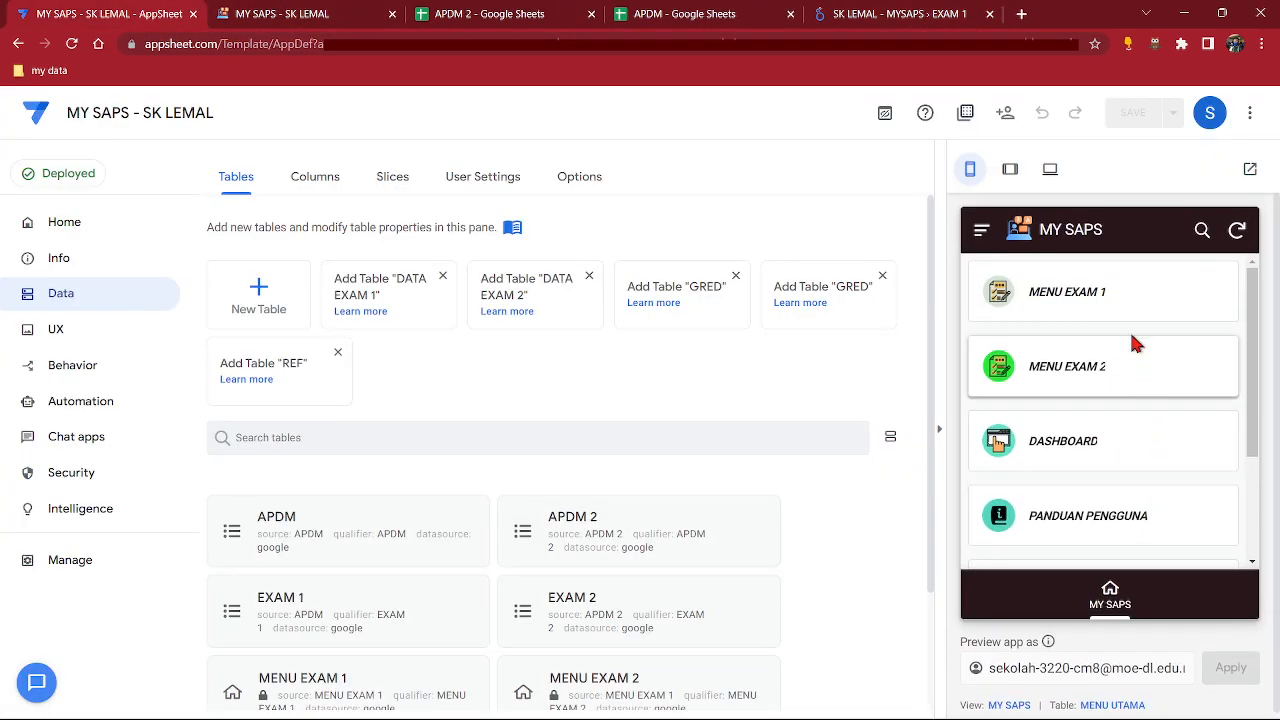
click(1115, 592)
click(1040, 295)
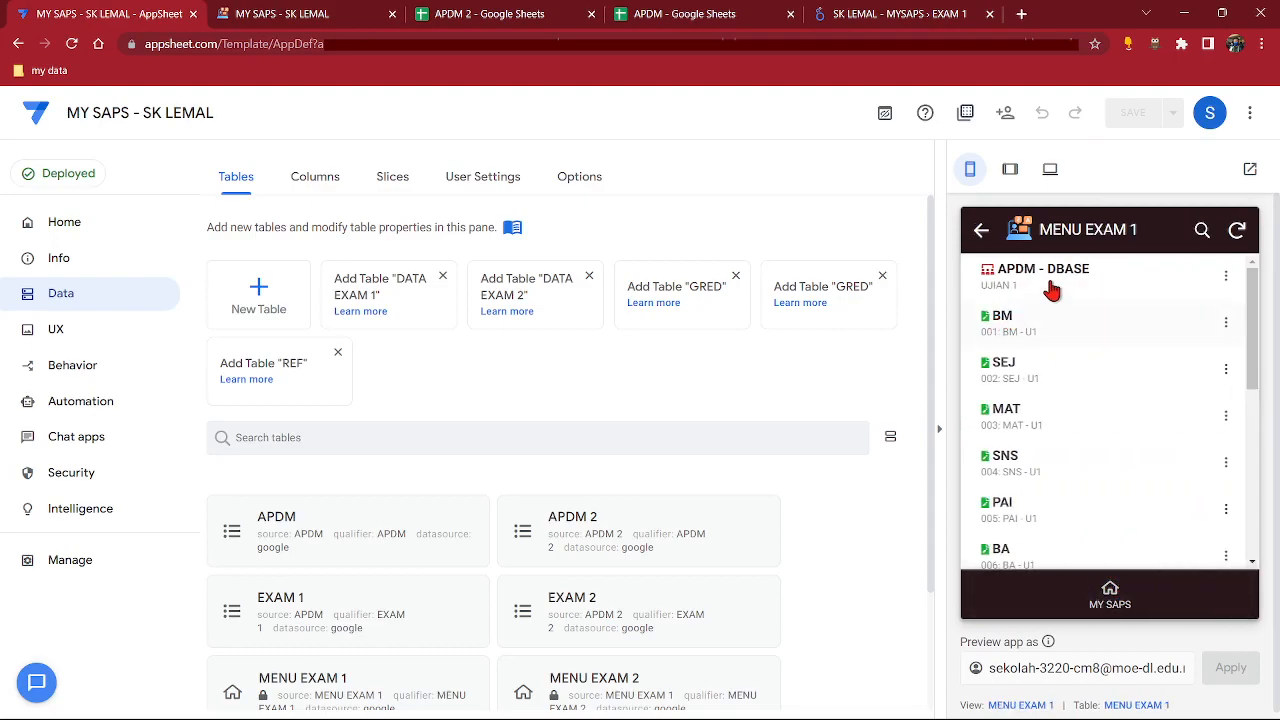
click(314, 19)
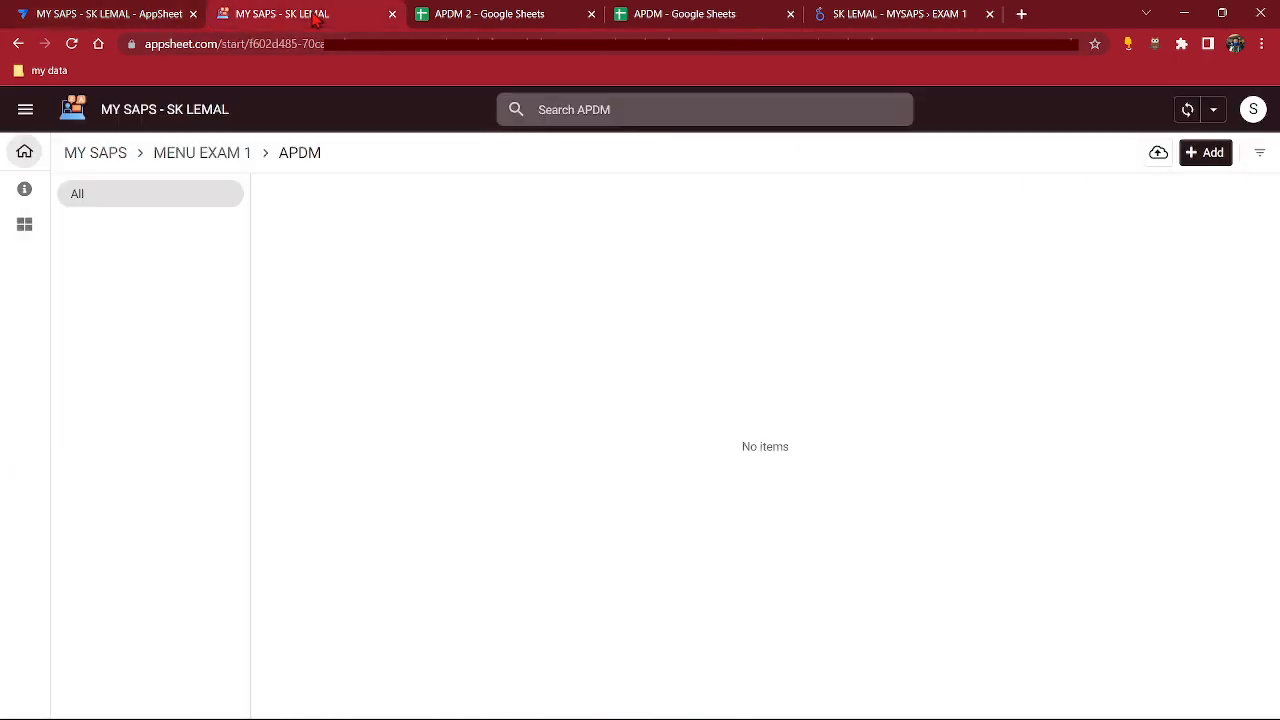
click(25, 153)
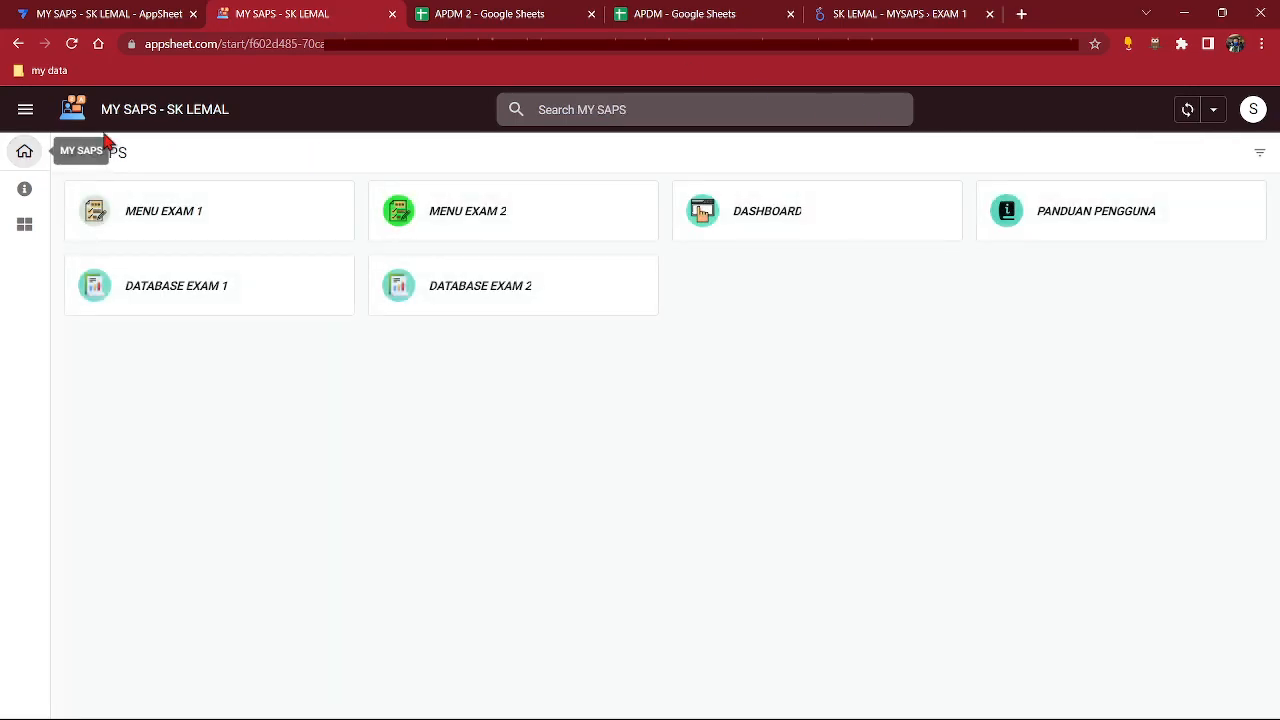
click(70, 46)
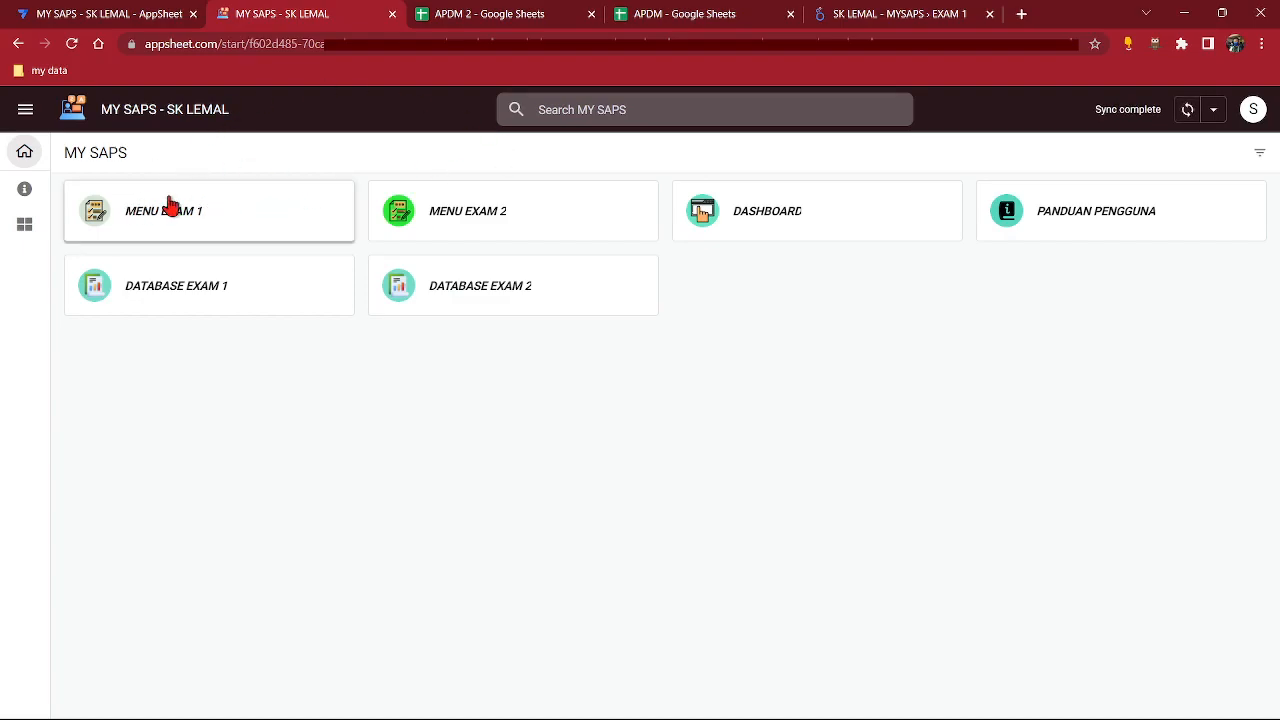
click(179, 205)
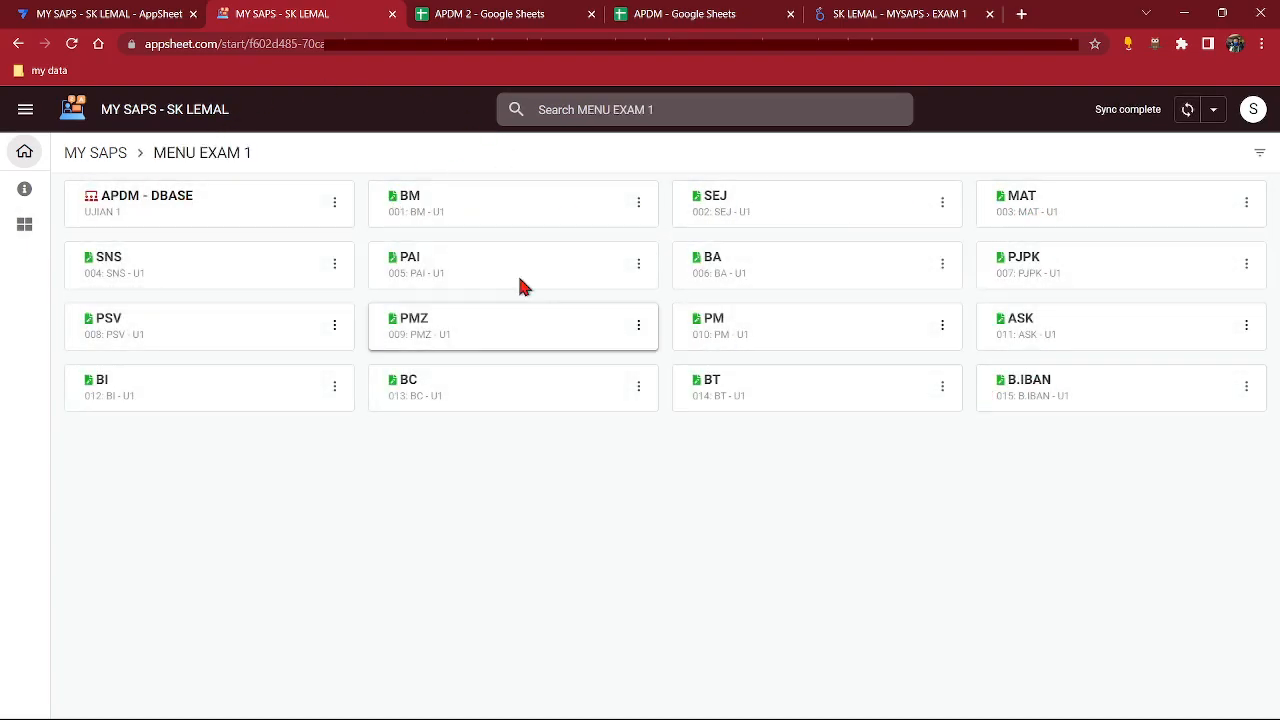
Open the 001: BM - U1 mark list and browse its students class by class.
click(477, 203)
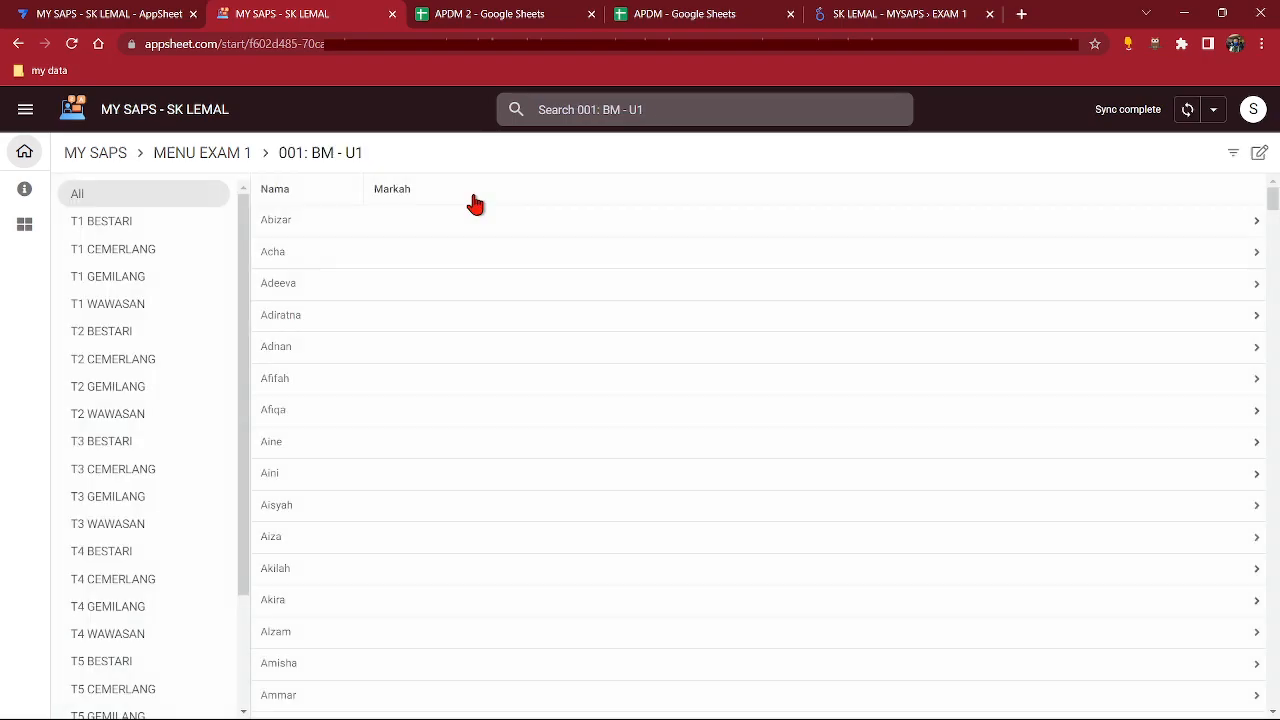
click(103, 226)
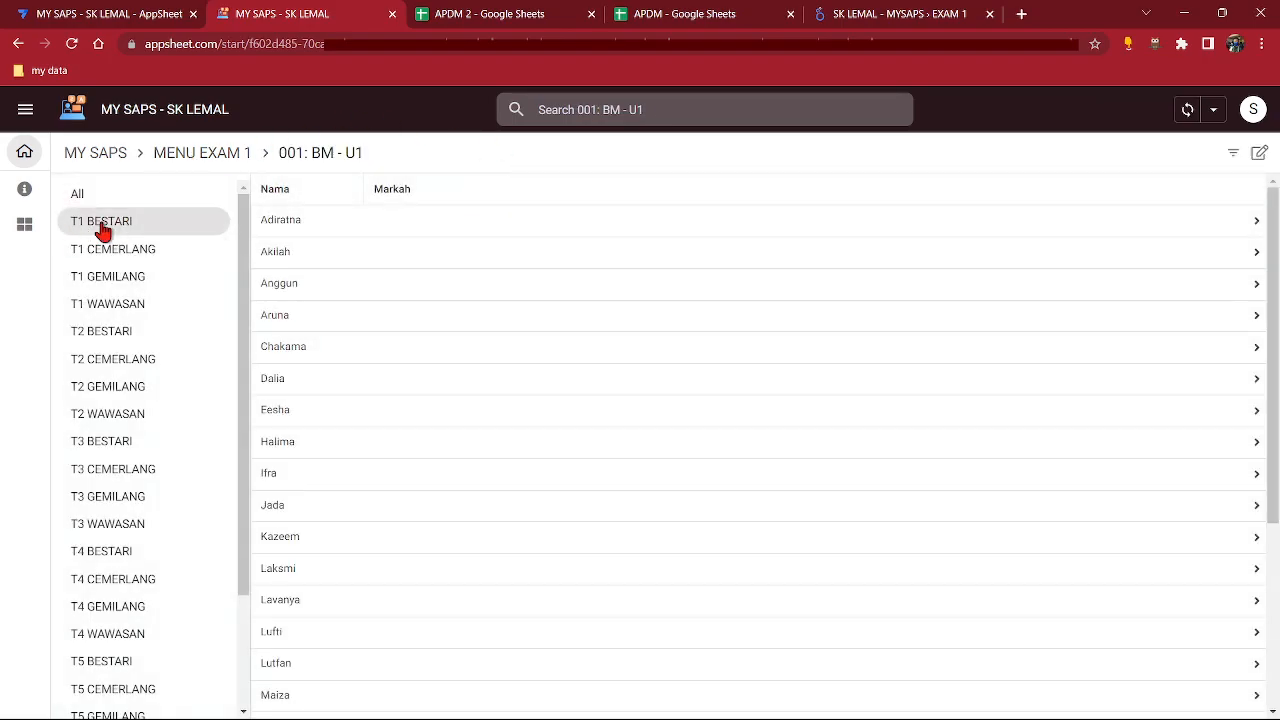
scroll(523, 409, down, 3)
click(118, 252)
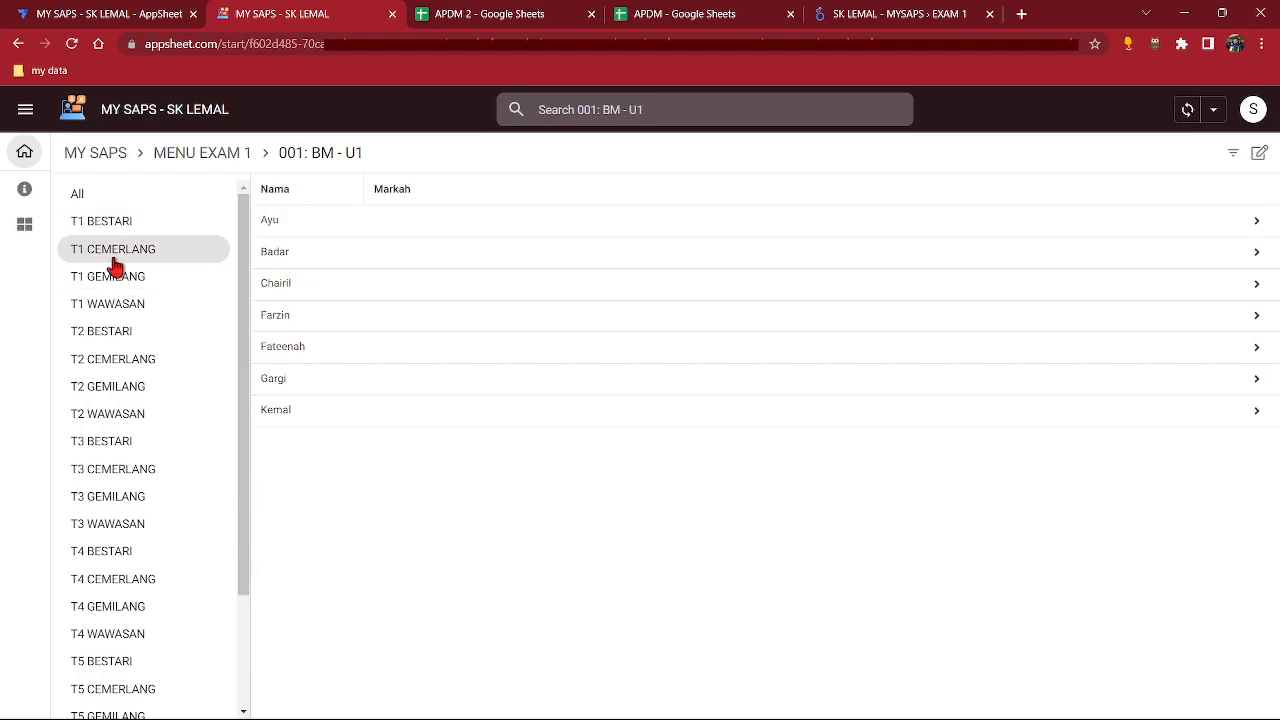
click(107, 282)
click(106, 312)
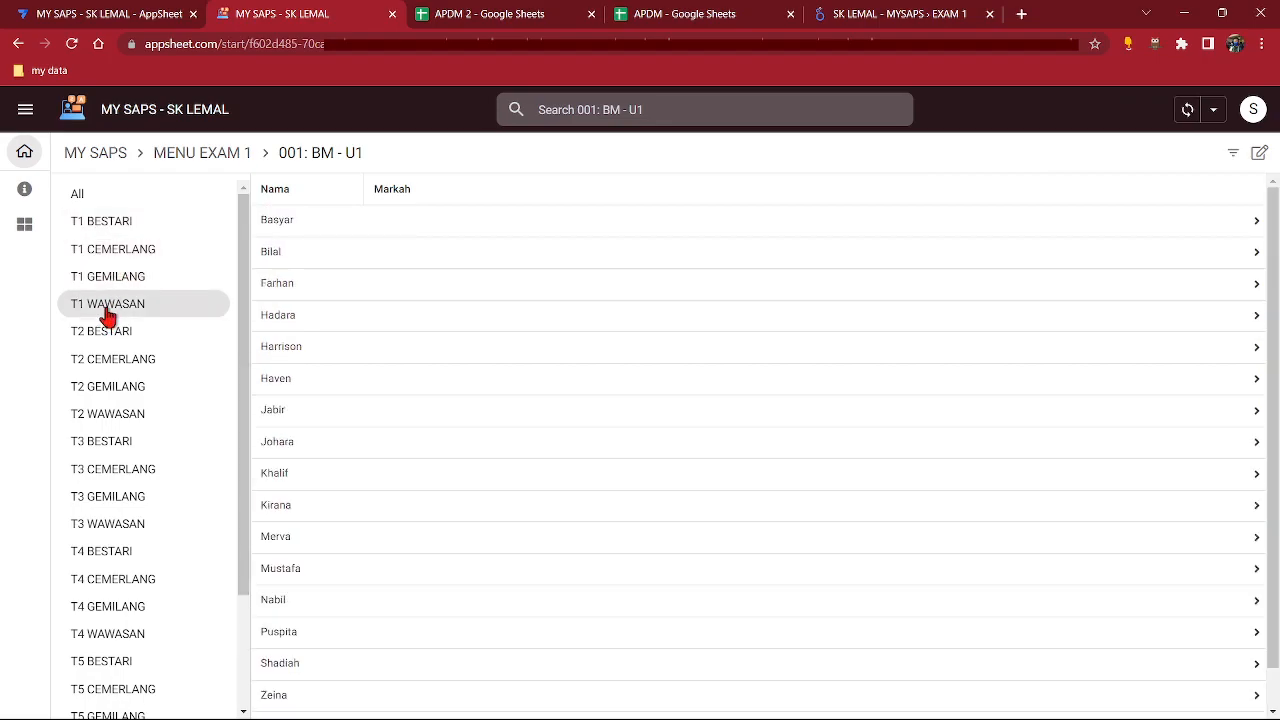
click(101, 333)
scroll(103, 395, down, 1)
scroll(106, 320, up, 1)
click(115, 232)
scroll(440, 454, down, 3)
scroll(423, 370, up, 3)
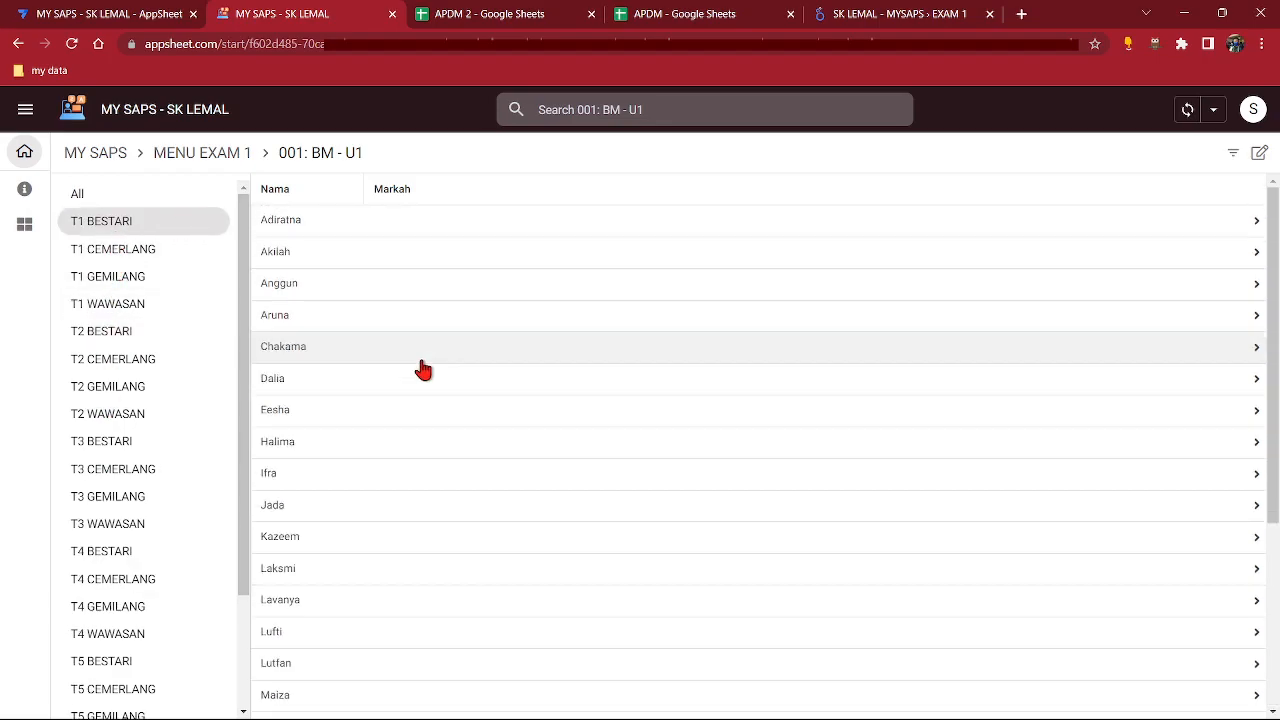
Enter BM marks for T1 BESTARI: Adiratna 34, Akilah 78, Anggun 90, Aruna 34, Chakama 67, and save.
click(1257, 156)
click(412, 224)
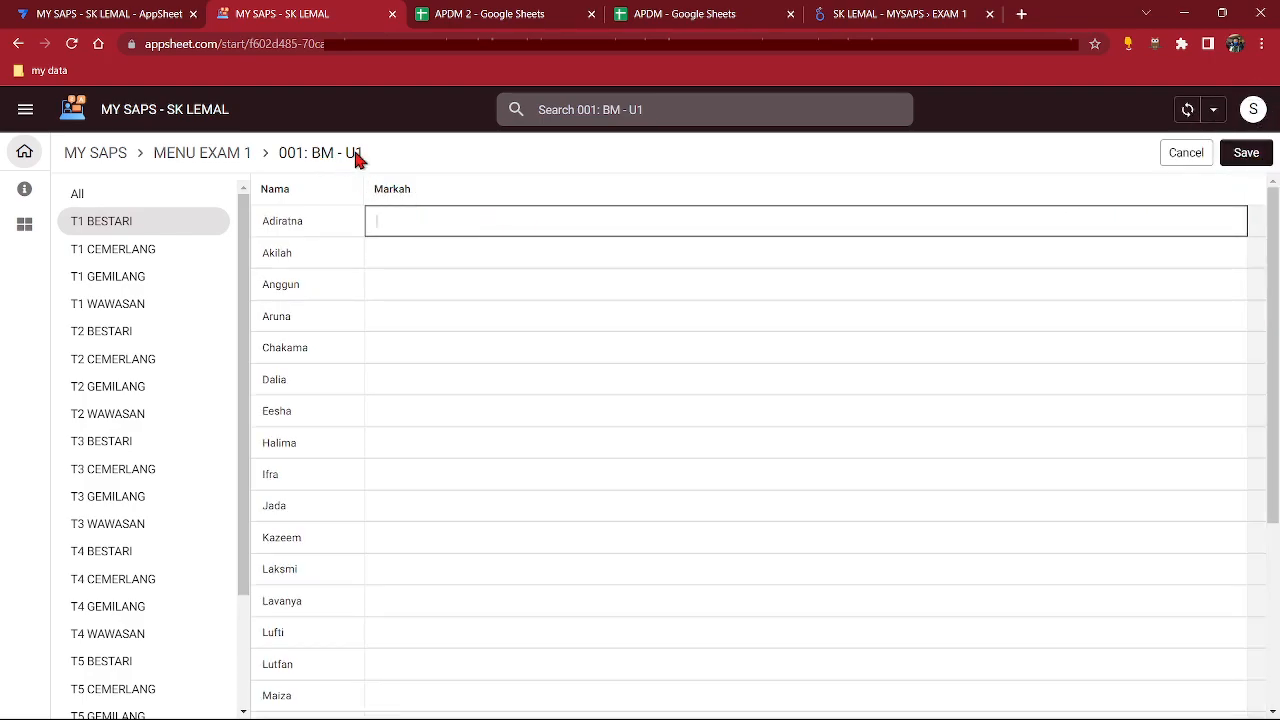
text(34)
click(399, 265)
click(399, 284)
click(390, 310)
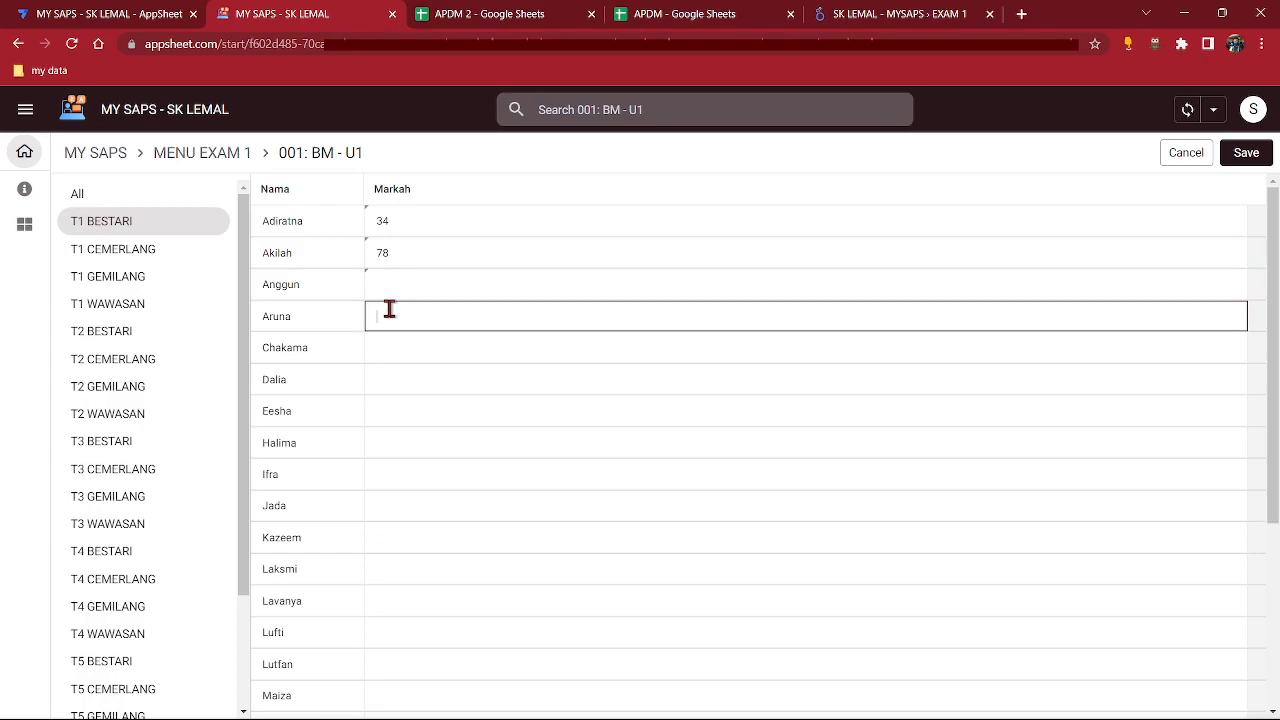
click(417, 355)
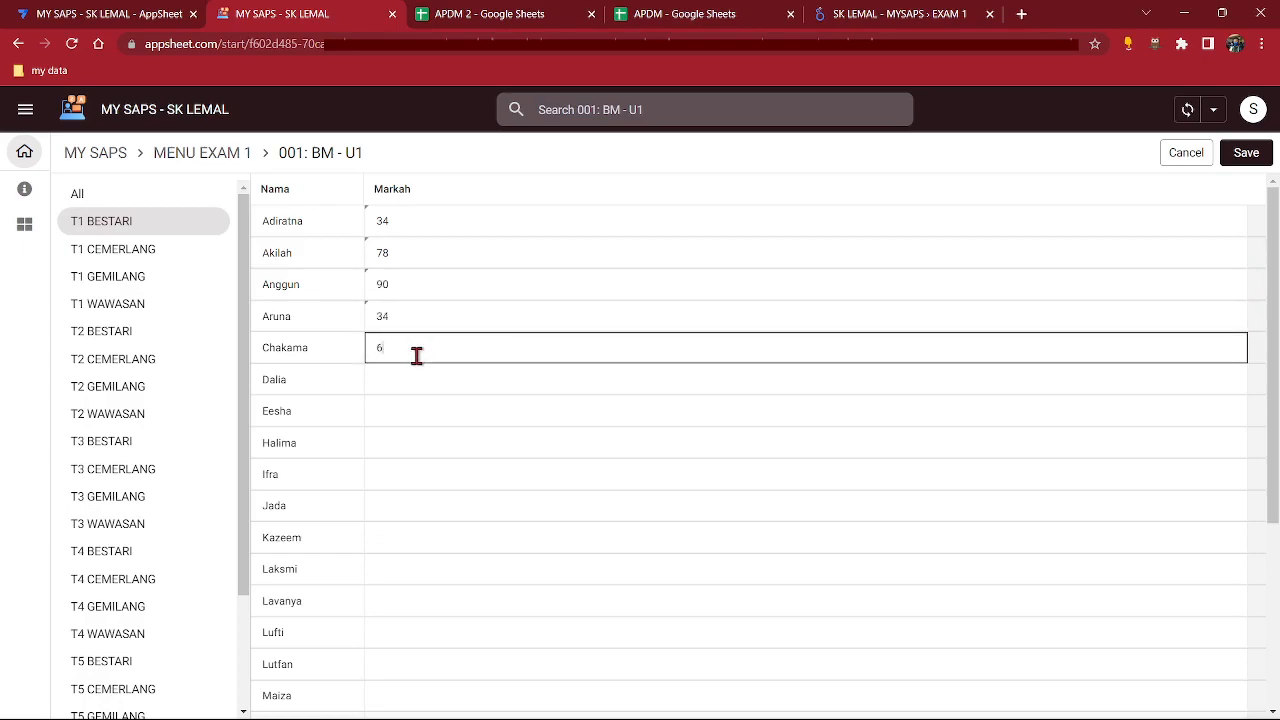
click(1240, 158)
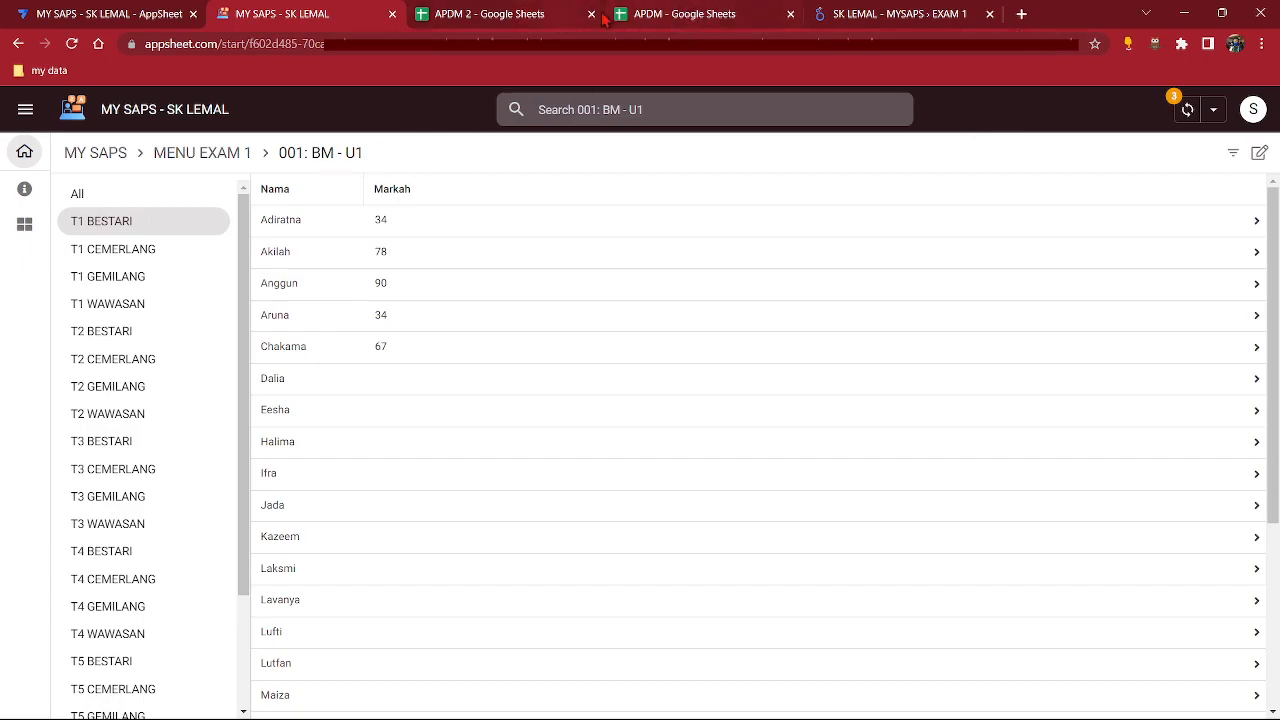
Check how the new marks appear in the APDM spreadsheet's EXAM 1 and DATA EXAM 1 sheets.
click(676, 14)
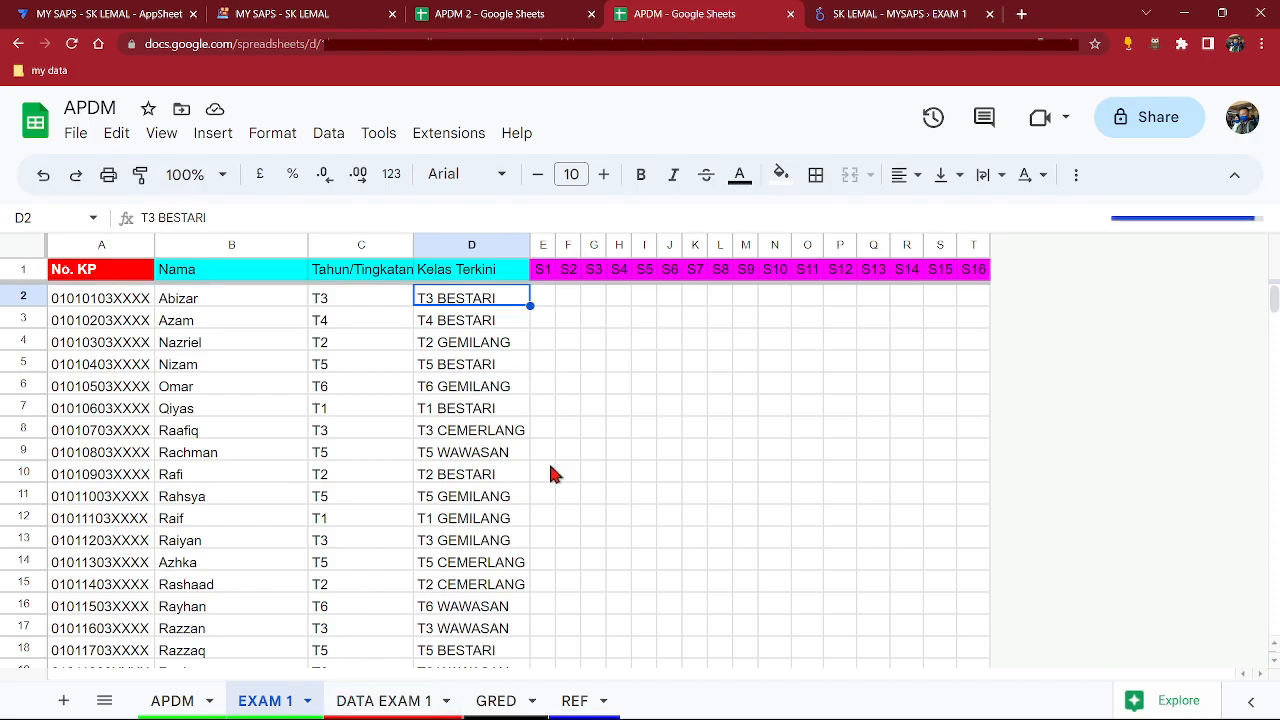
drag(1273, 300, 1270, 351)
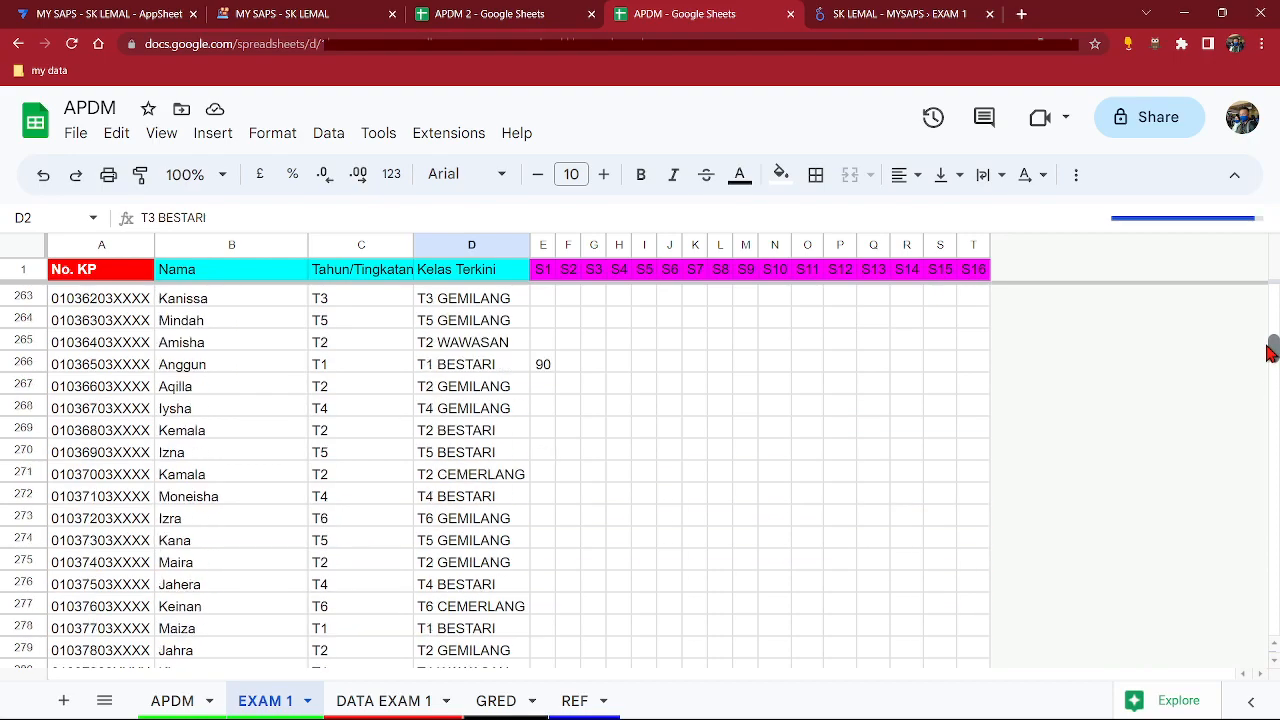
click(365, 703)
click(648, 383)
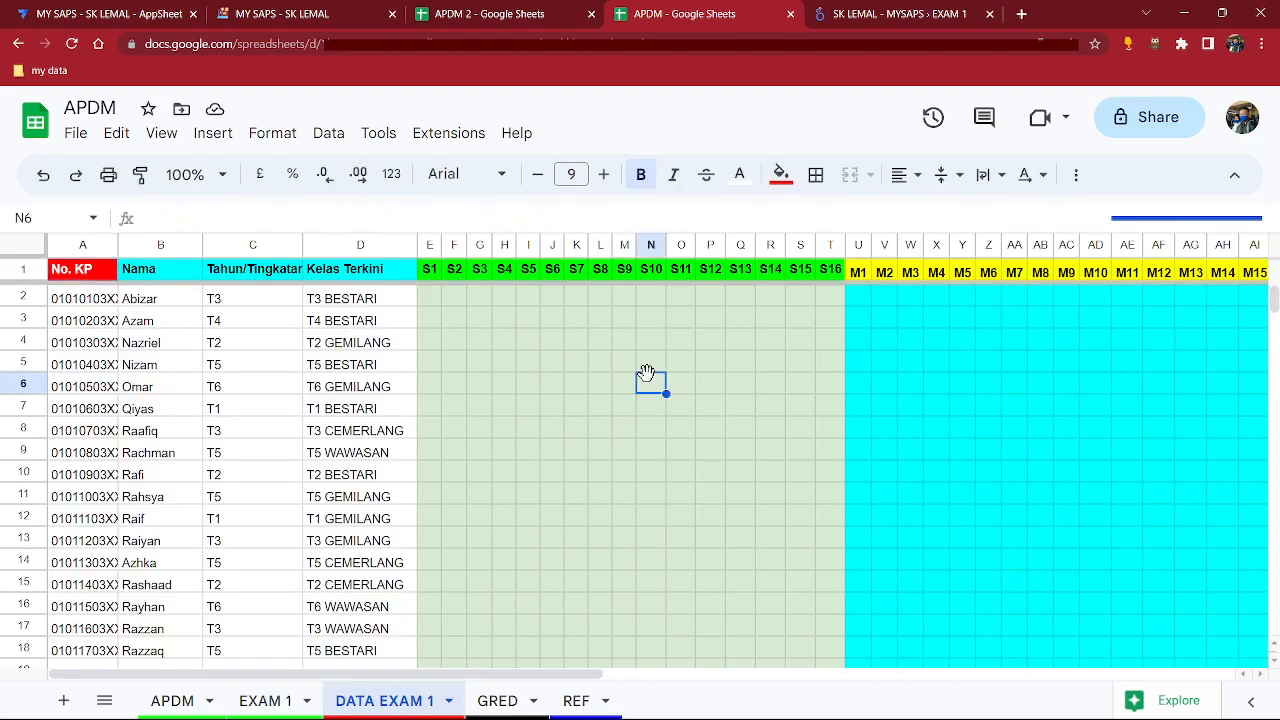
drag(569, 678, 1220, 667)
drag(1272, 300, 1274, 330)
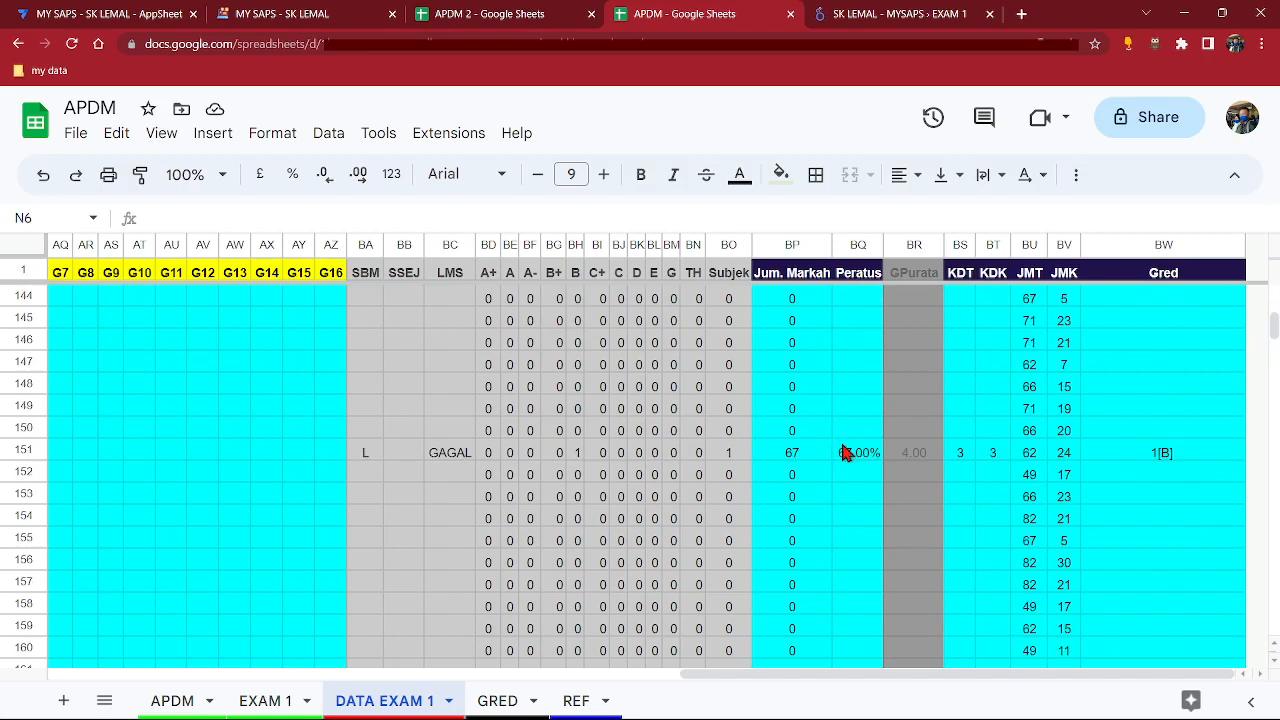
click(797, 460)
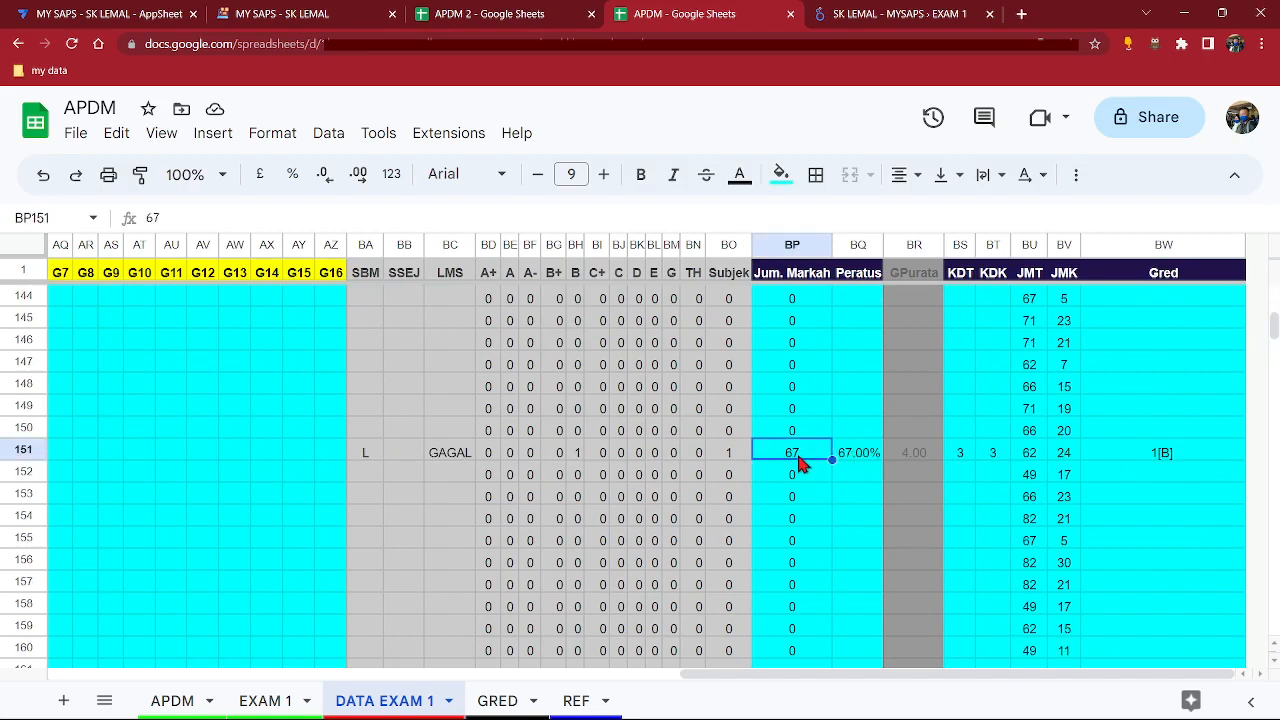
click(866, 460)
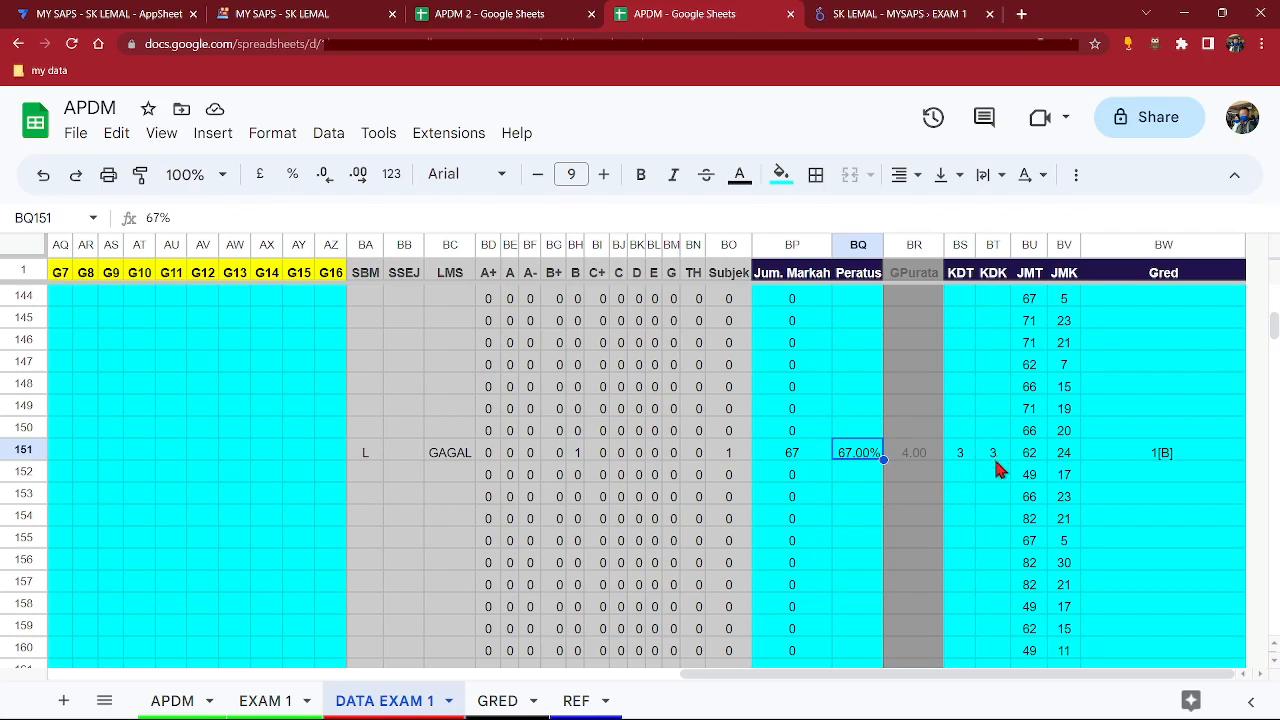
key(Right)
key(Right)
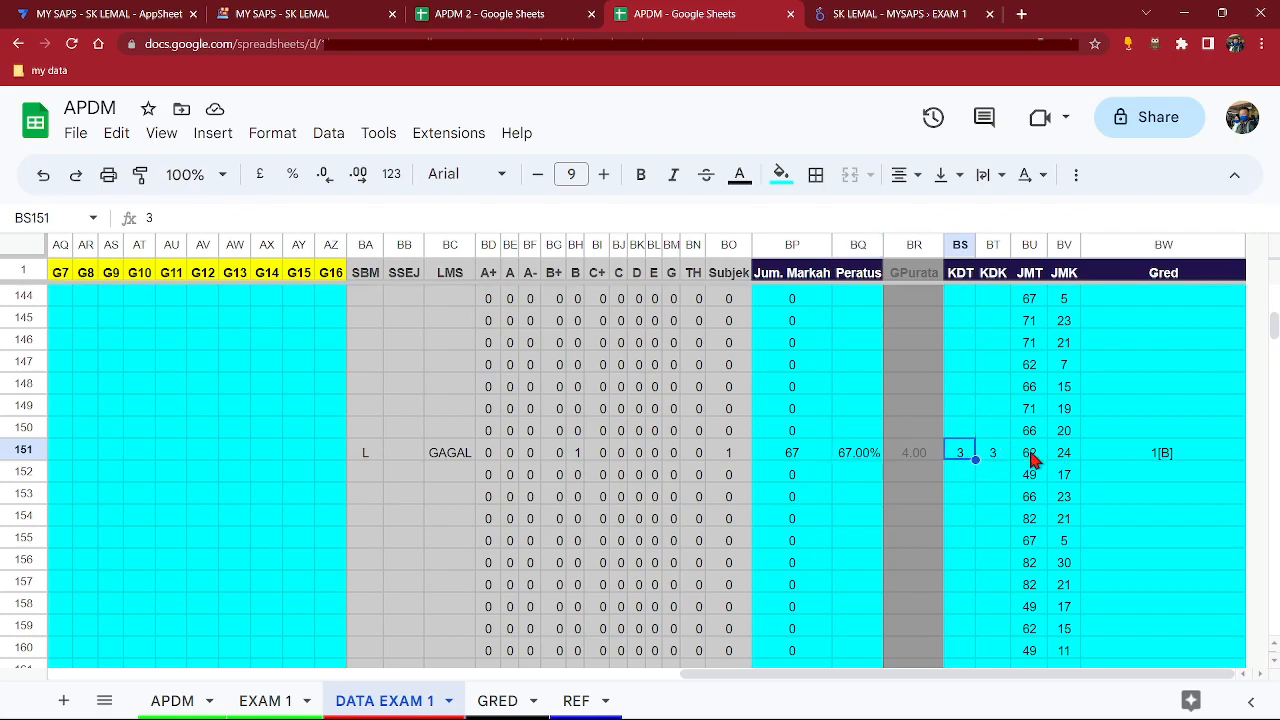
click(1033, 458)
click(1148, 457)
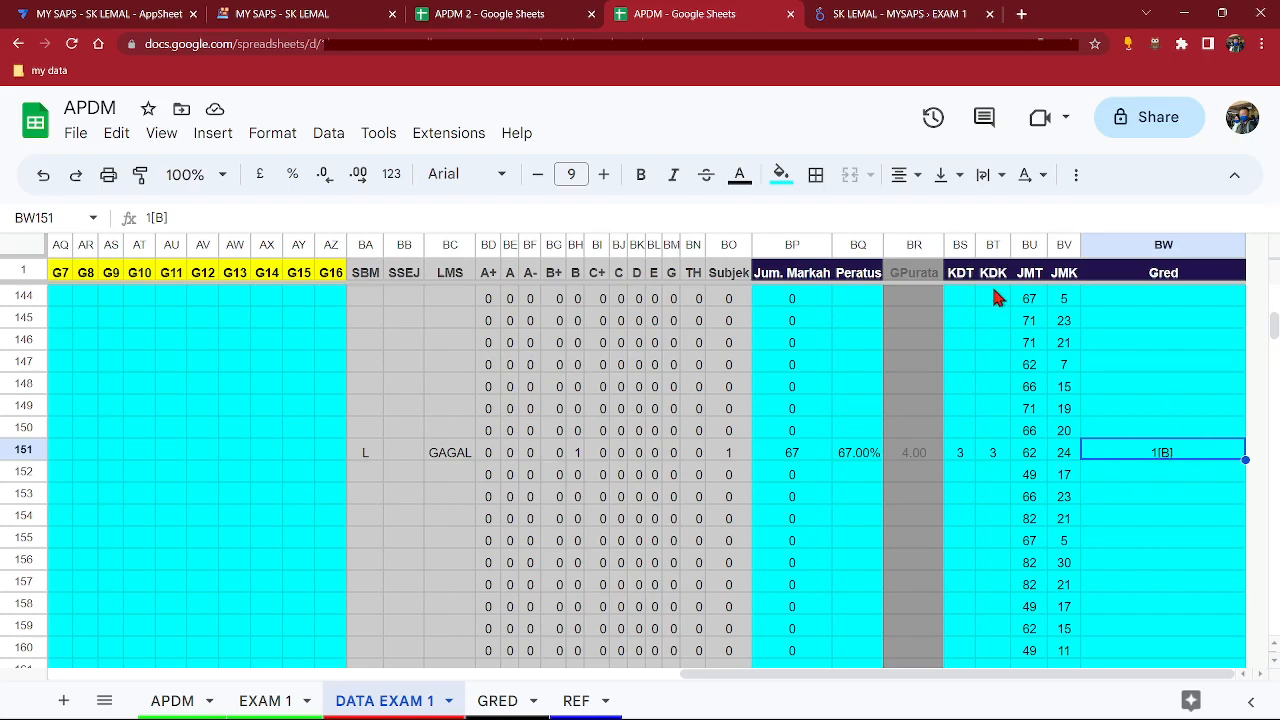
Refresh the report's data and review the new marks on the EXAM 1 and ANALISIS SUBJEK EXAM 1 pages.
click(880, 16)
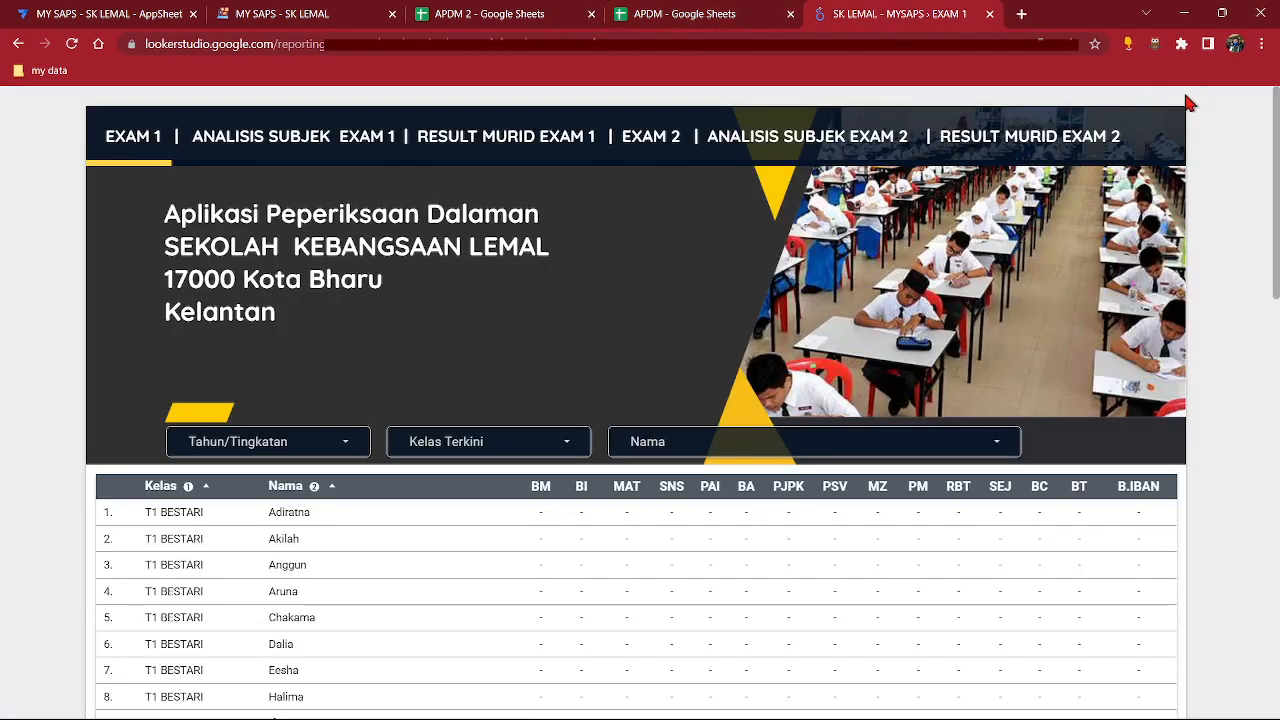
click(1147, 116)
click(1160, 163)
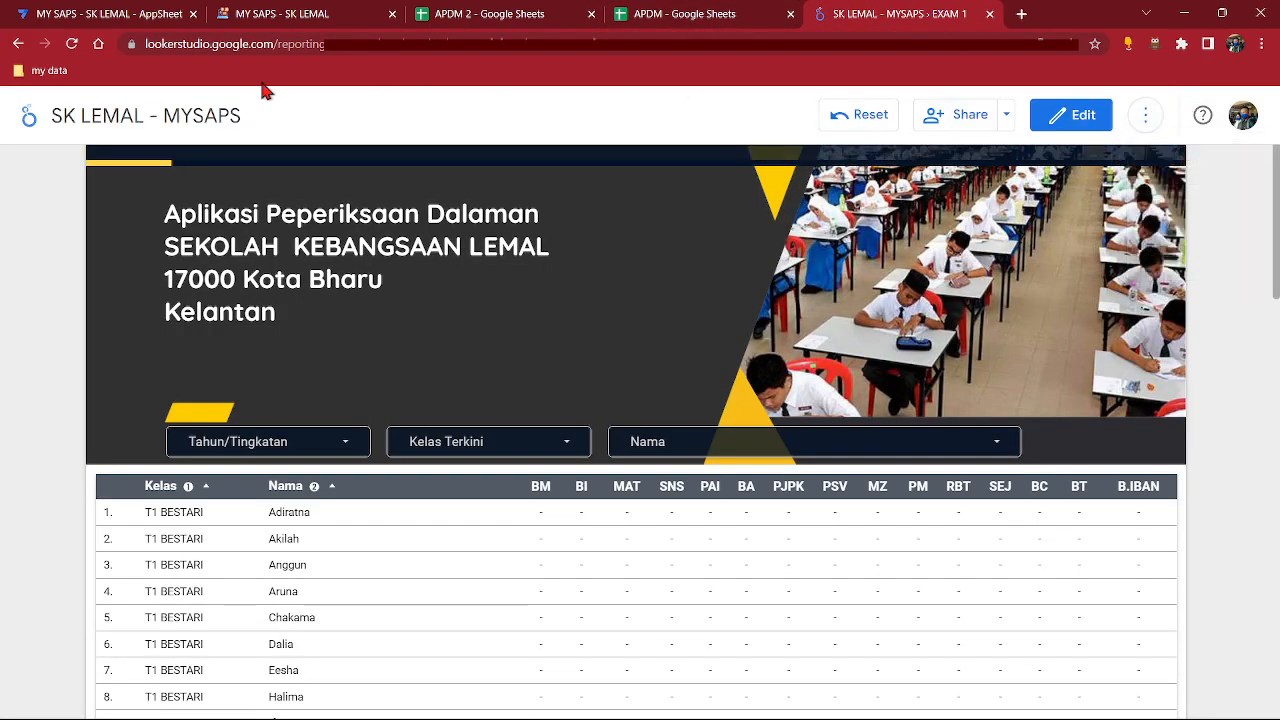
click(72, 44)
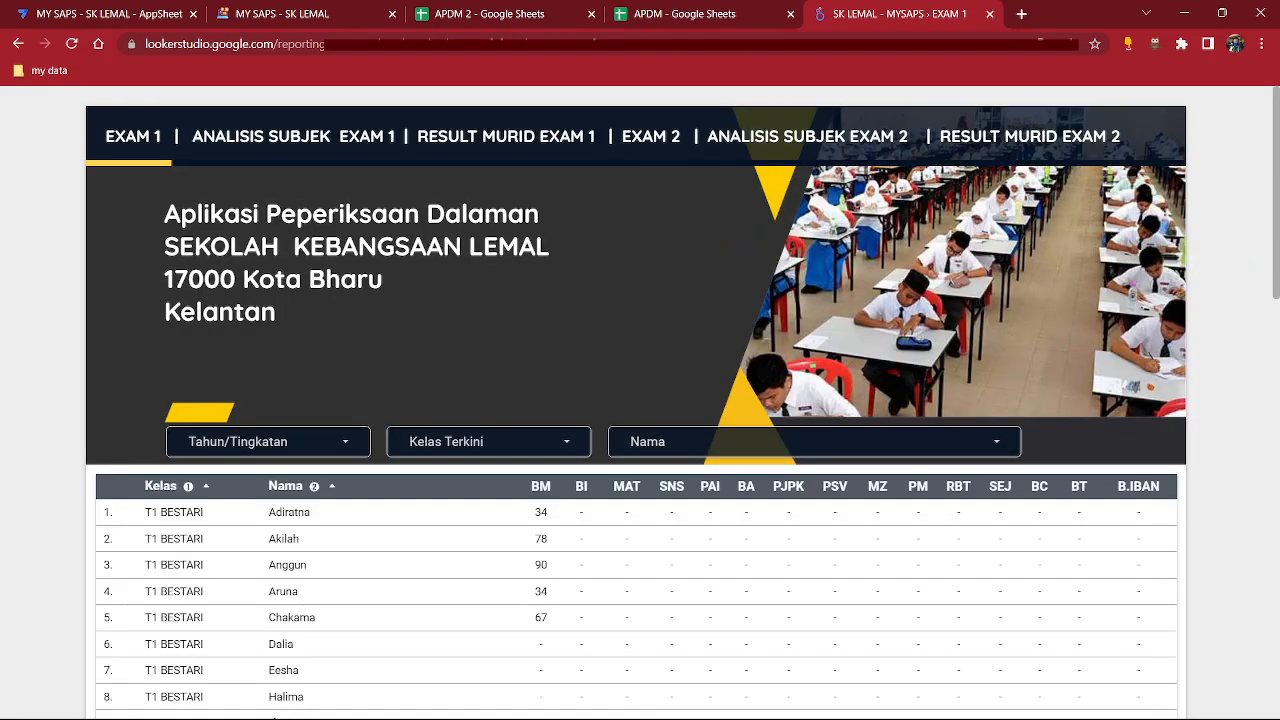
scroll(1276, 197, down, 2)
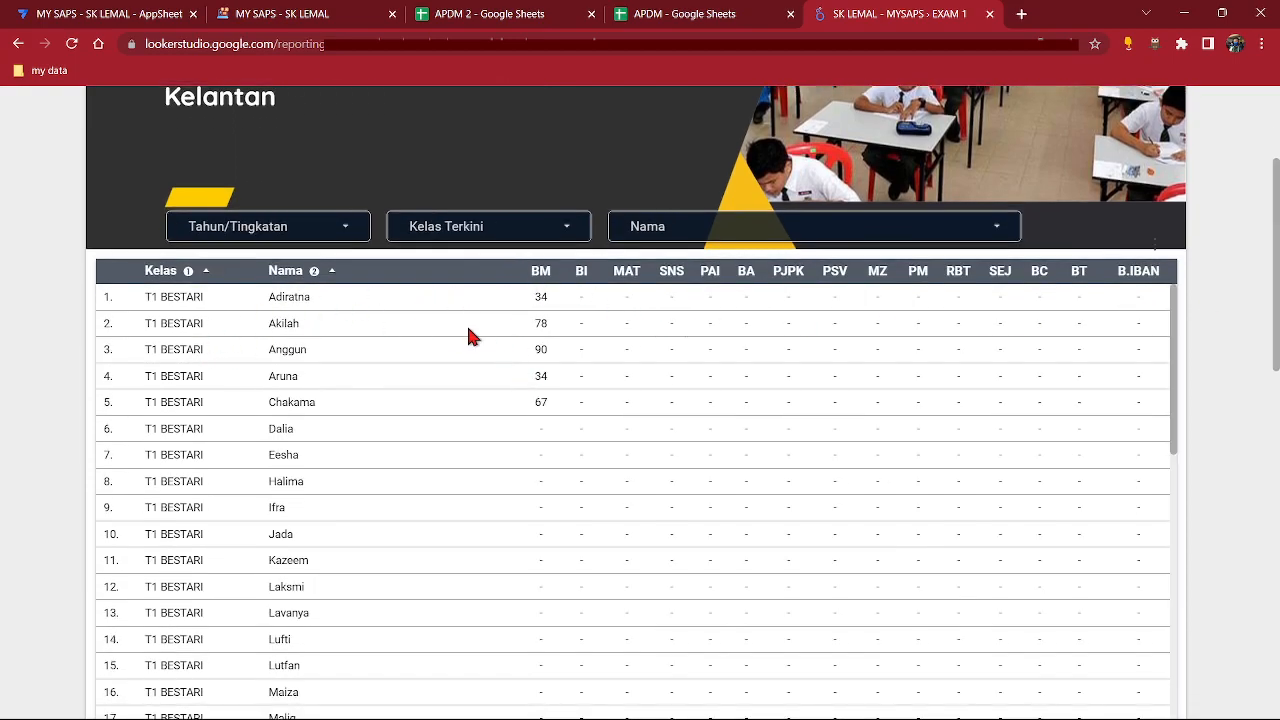
scroll(1276, 248, up, 2)
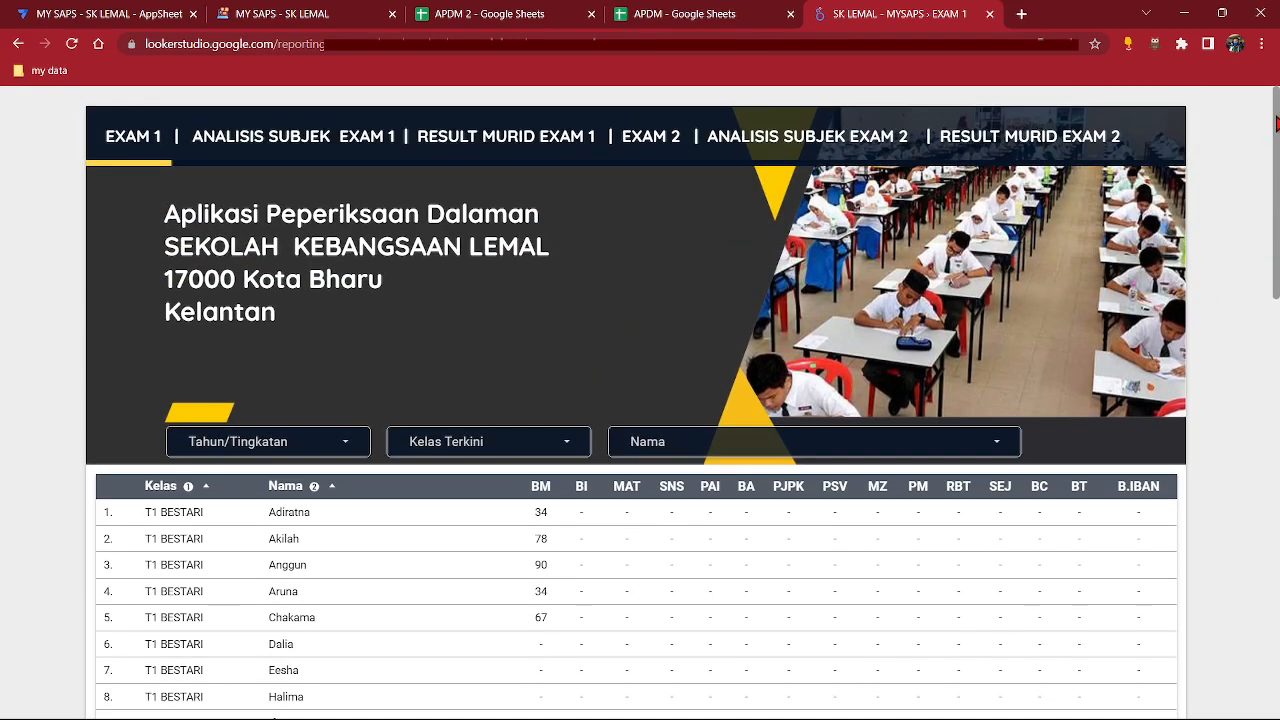
click(343, 136)
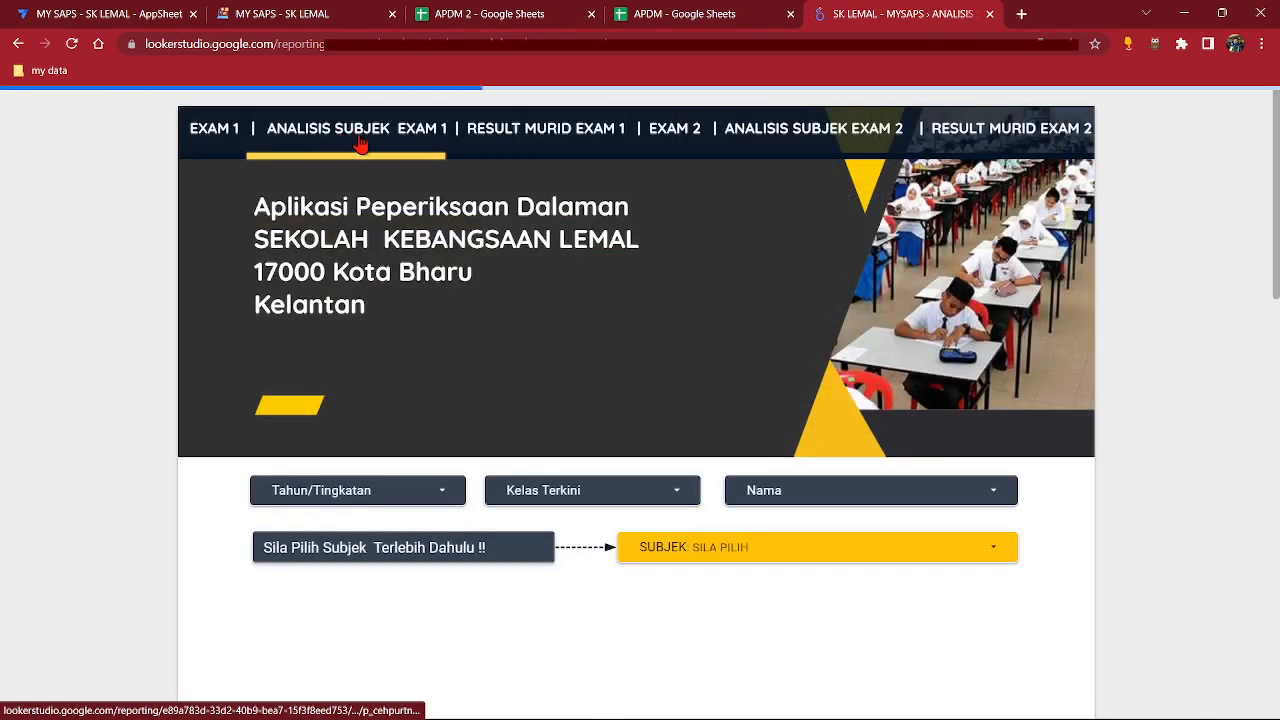
Filter the ANALISIS SUBJEK EXAM 1 page by subject BAHASA MELAYU and review its grade chart and student list.
drag(1272, 165, 1274, 229)
click(929, 323)
click(1086, 288)
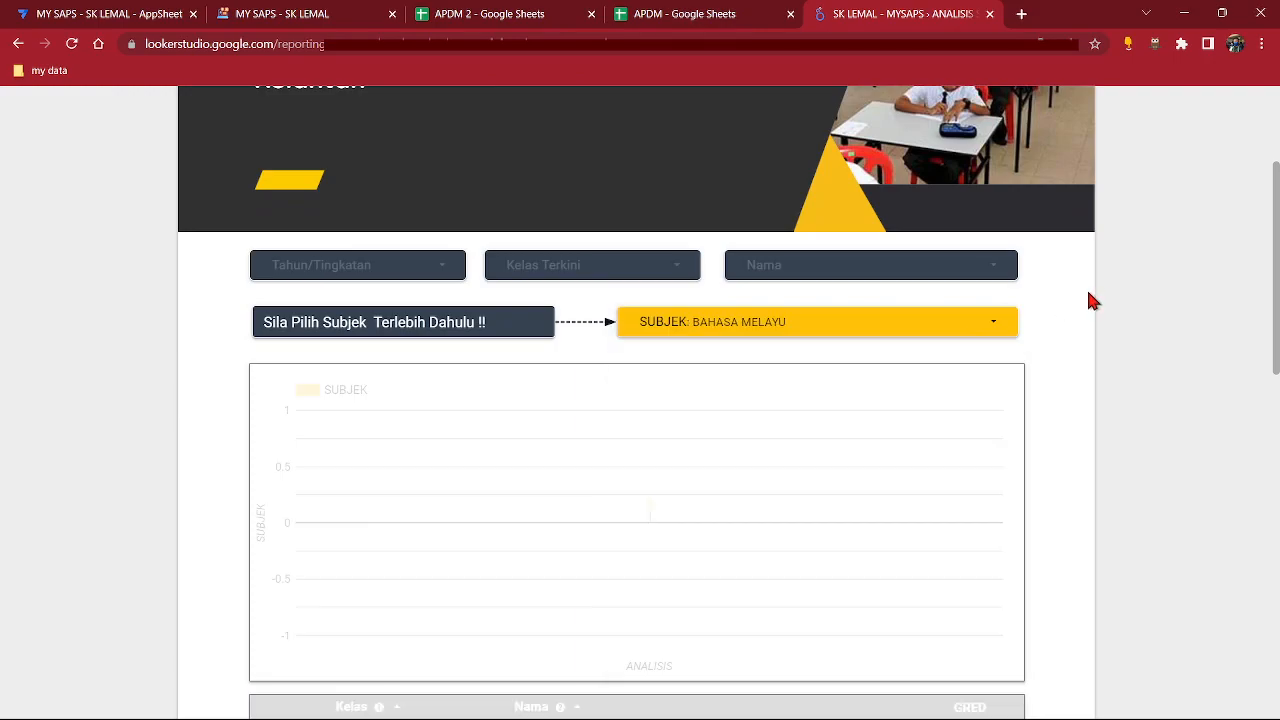
scroll(1274, 210, down, 1)
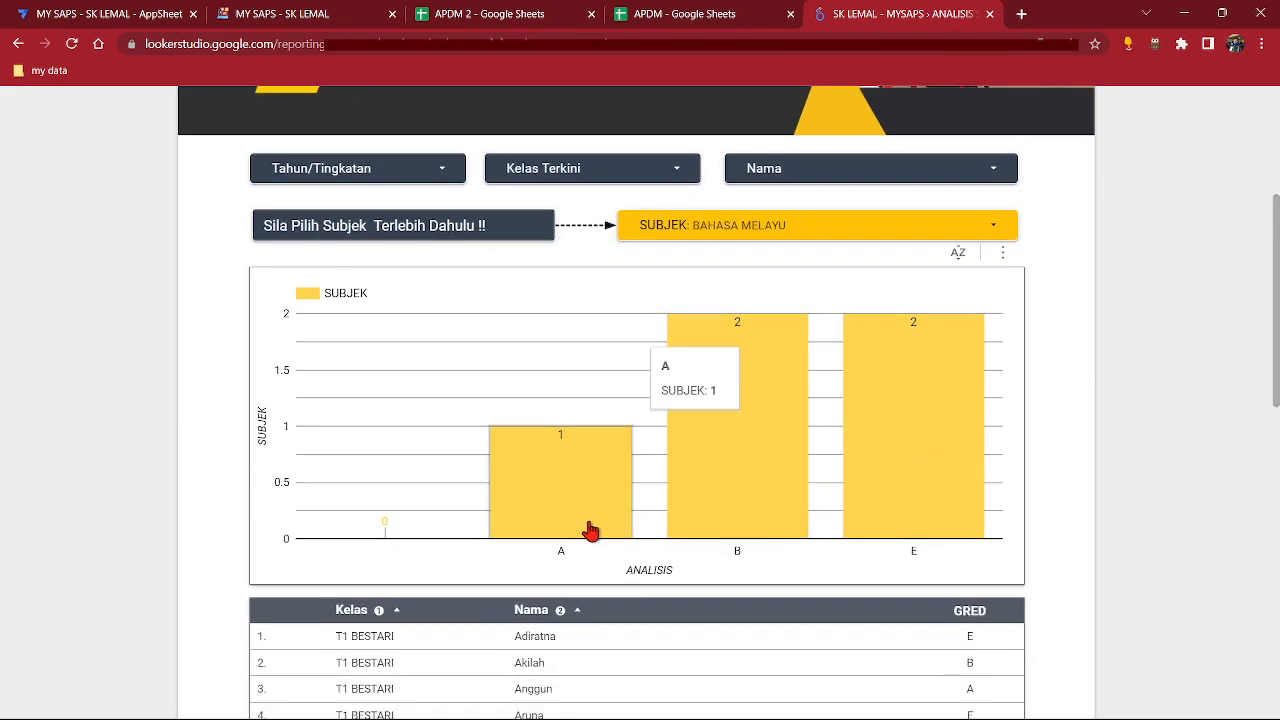
mouse_move(748, 449)
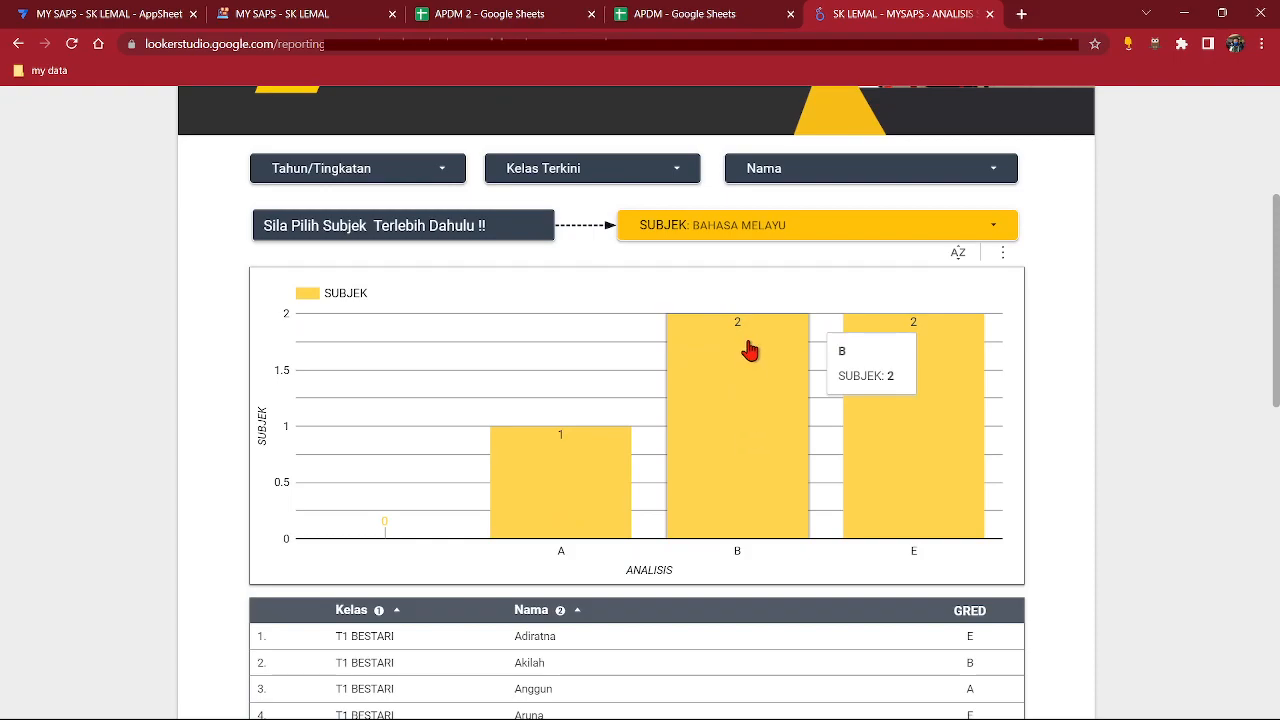
mouse_move(929, 466)
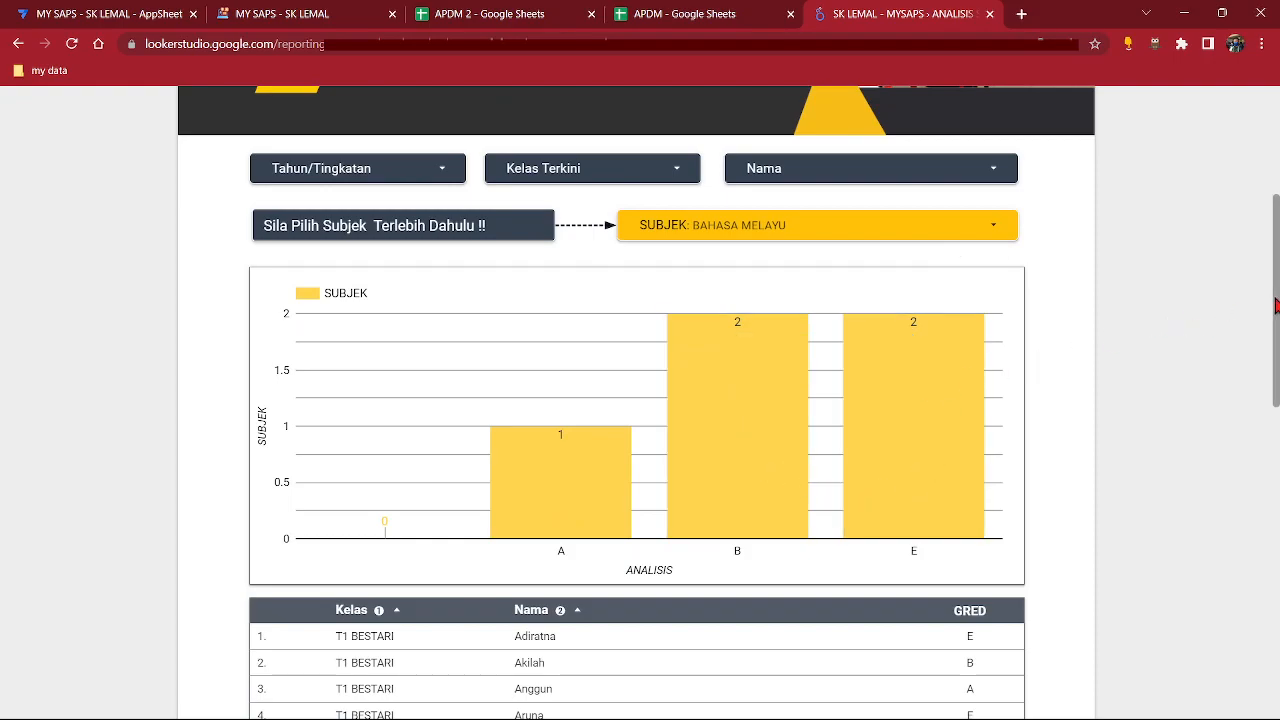
scroll(700, 300, up, 3)
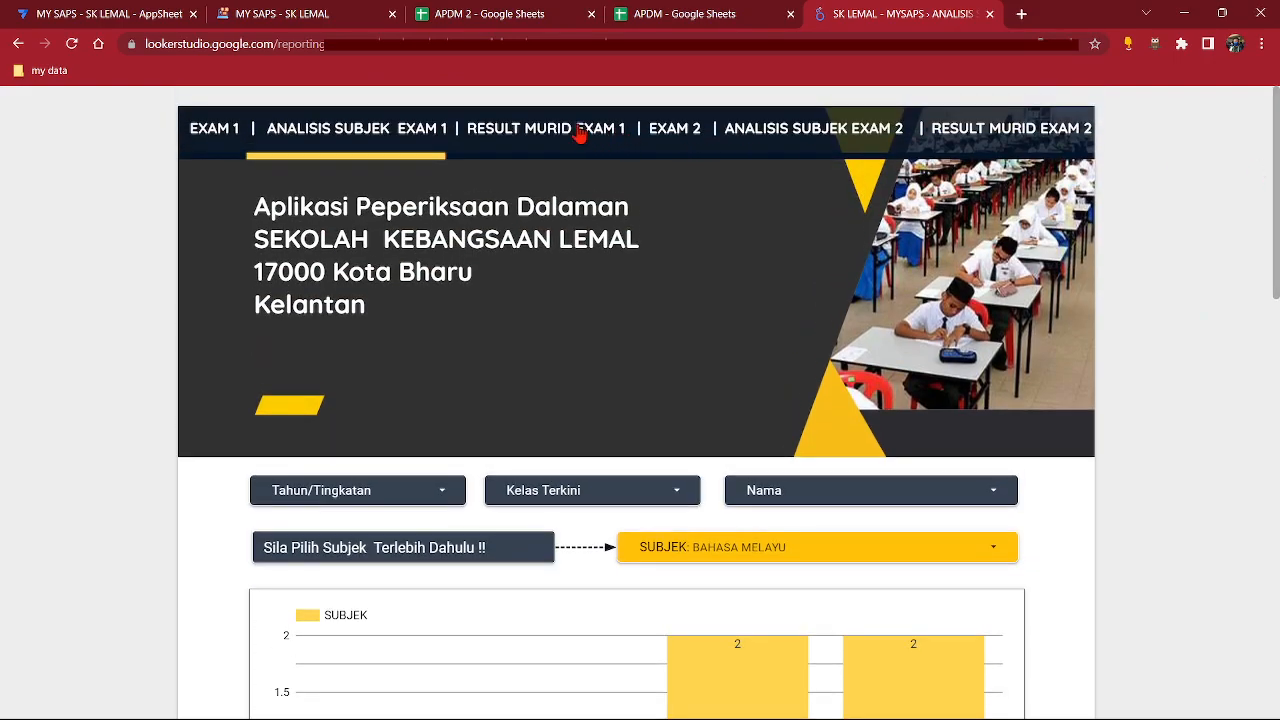
Look up Chakama on the RESULT MURID EXAM 1 page by pasting her No. KP copied from the DATA EXAM 1 sheet.
click(530, 136)
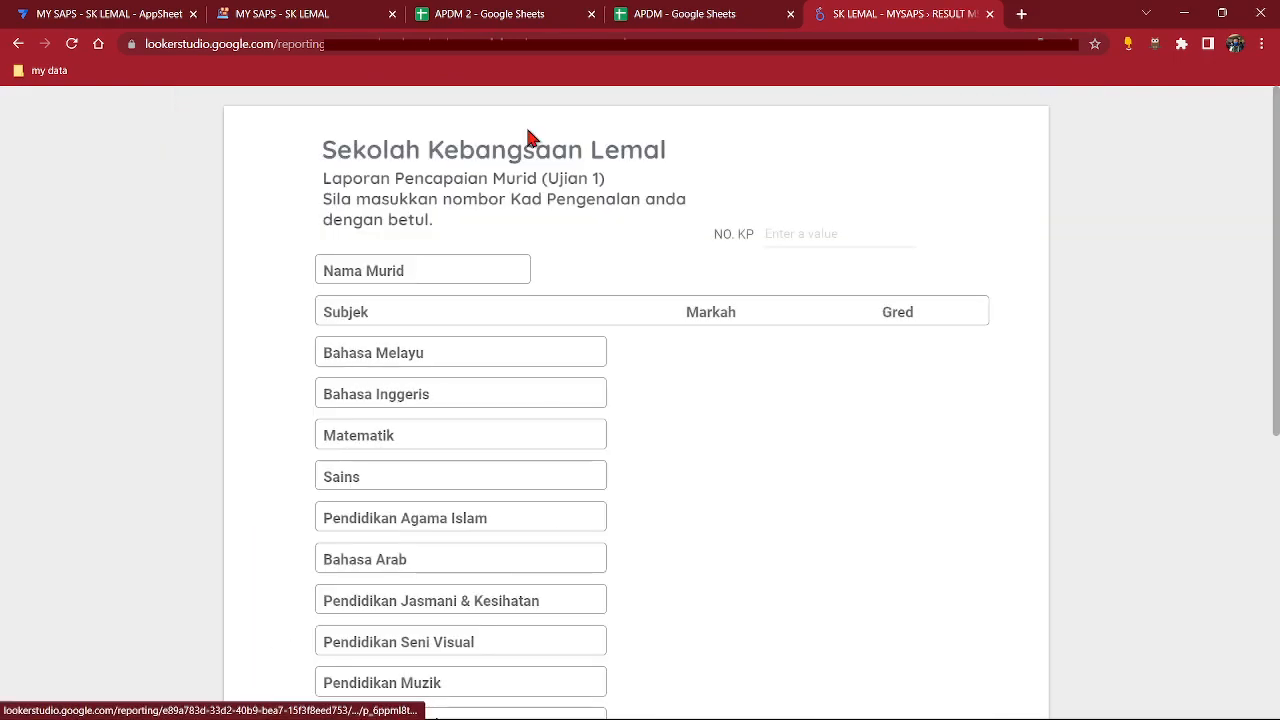
click(718, 13)
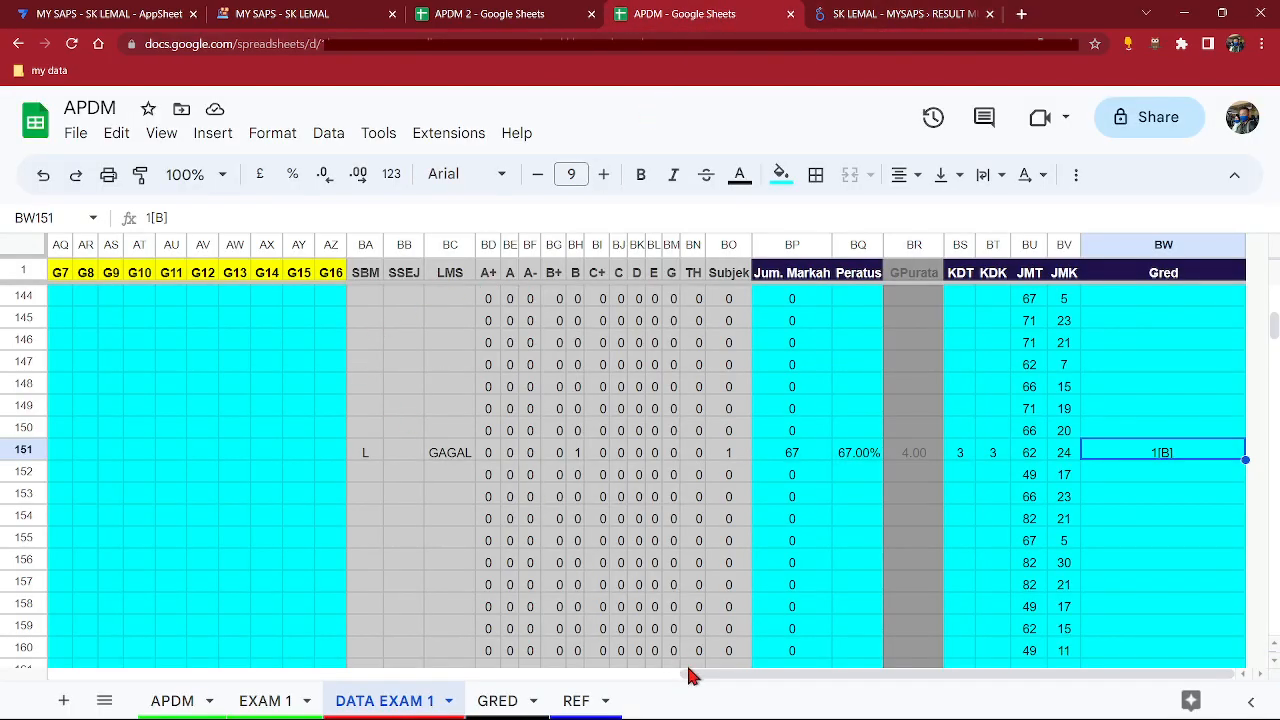
drag(737, 676, 122, 705)
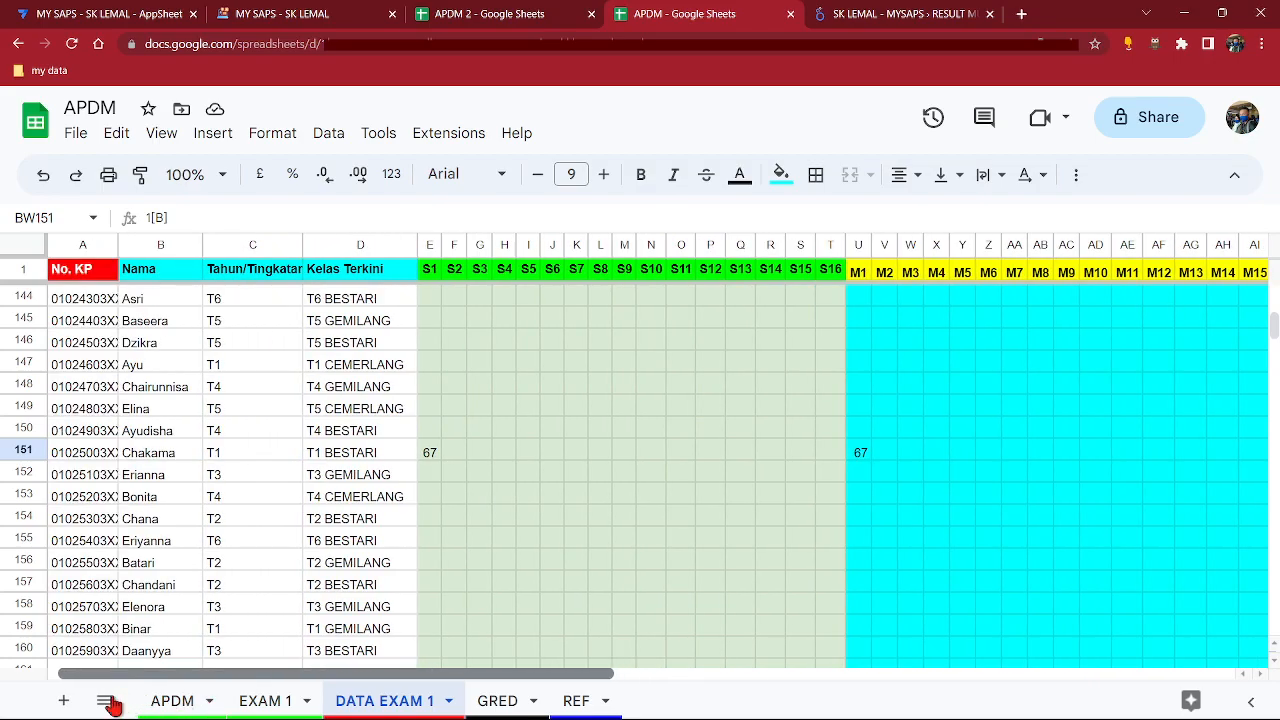
click(94, 458)
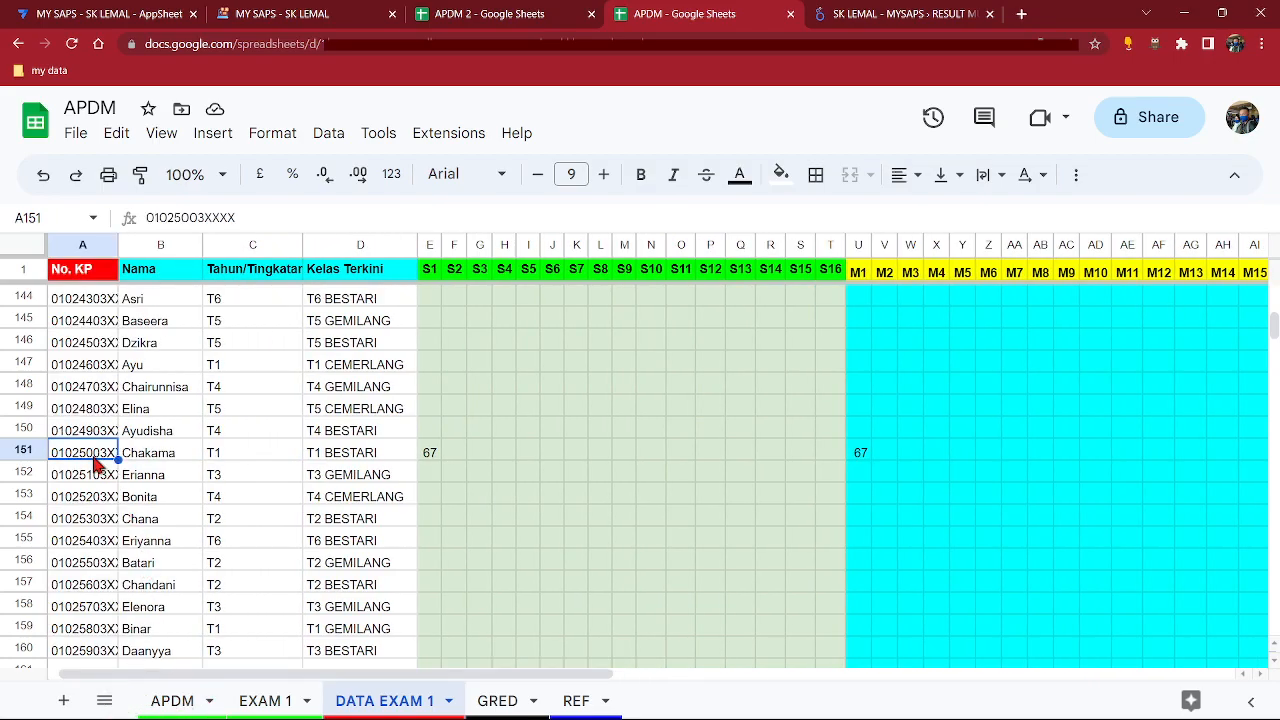
click(850, 14)
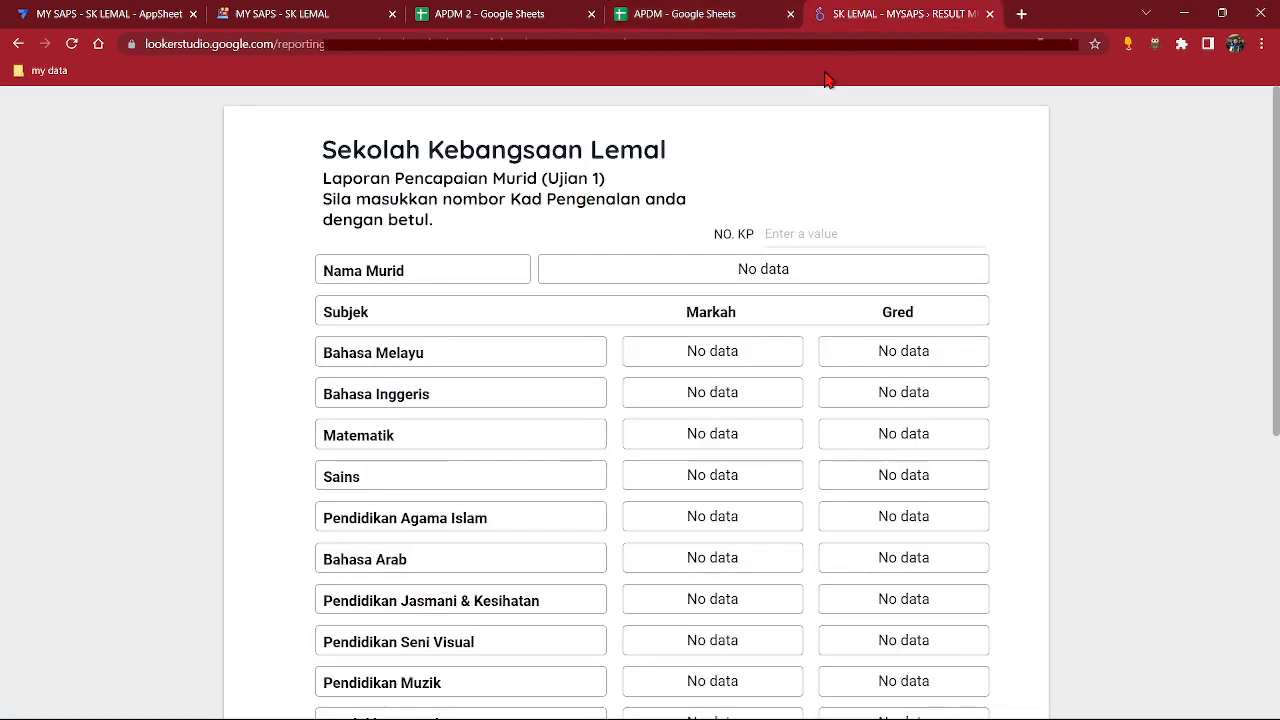
click(810, 229)
key(Return)
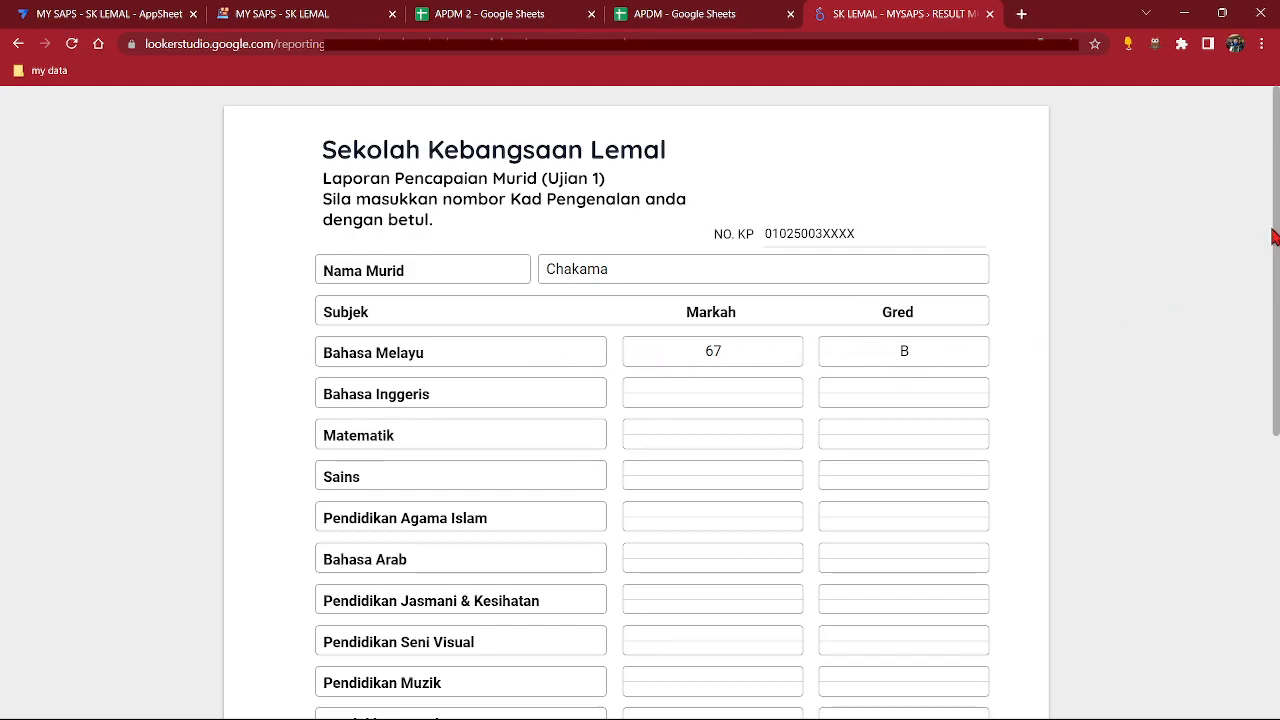
Review Chakama's subject marks, total, average, overall grade and class and year rankings on the result slip.
scroll(660, 268, down, 2)
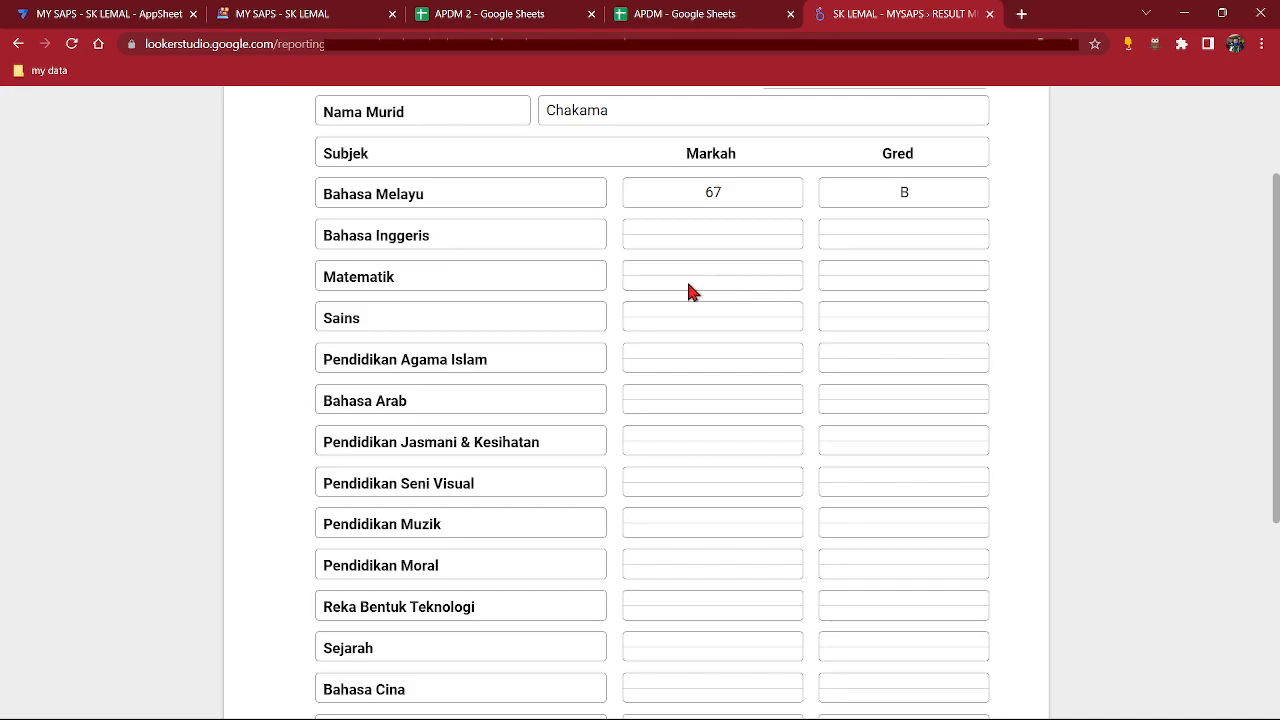
drag(1273, 231, 1051, 443)
triple_click(434, 465)
double_click(823, 463)
double_click(848, 504)
double_click(849, 541)
click(845, 584)
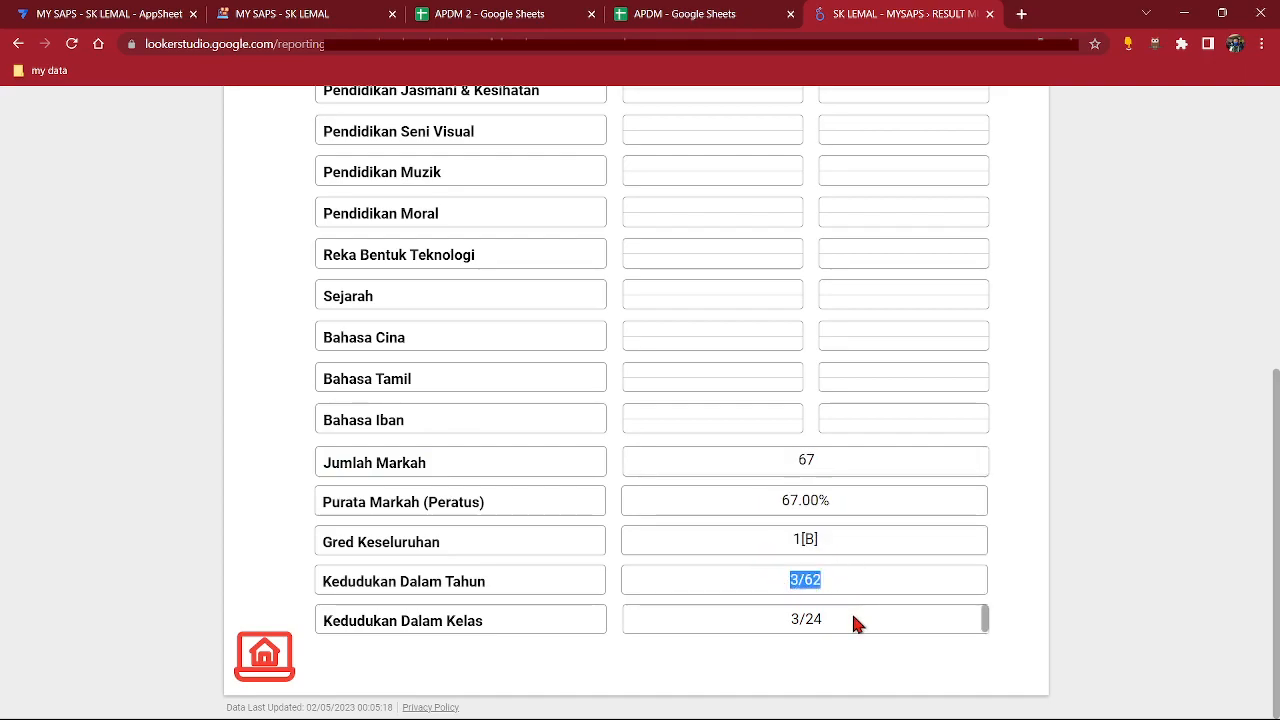
double_click(829, 612)
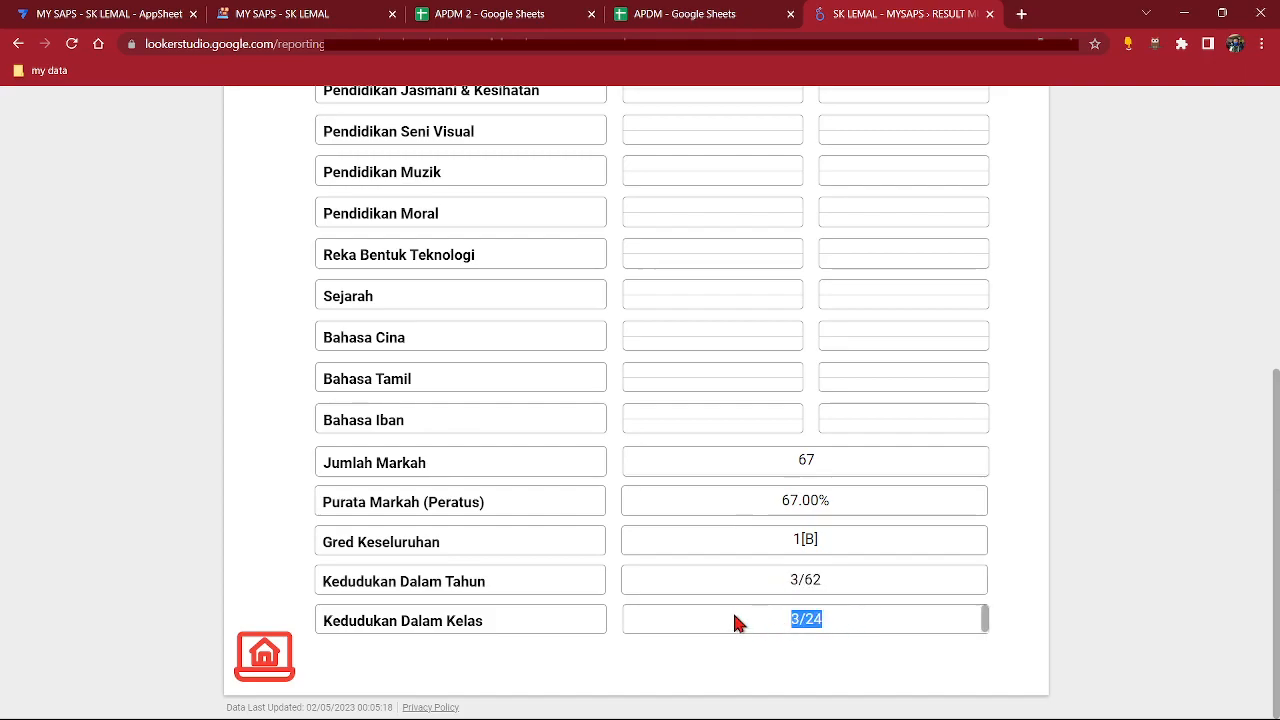
scroll(1225, 535, up, 5)
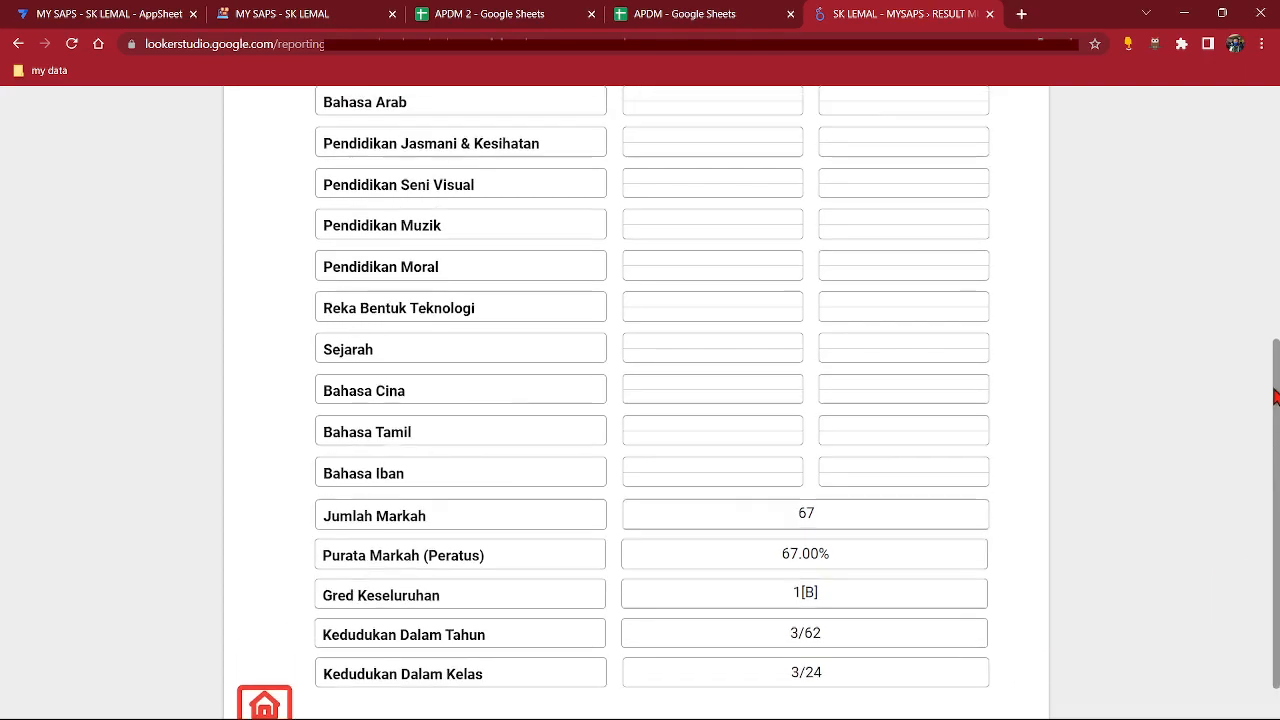
Download only the RESULT MURID - EXAM 1 page of the report as a PDF.
mouse_move(1120, 112)
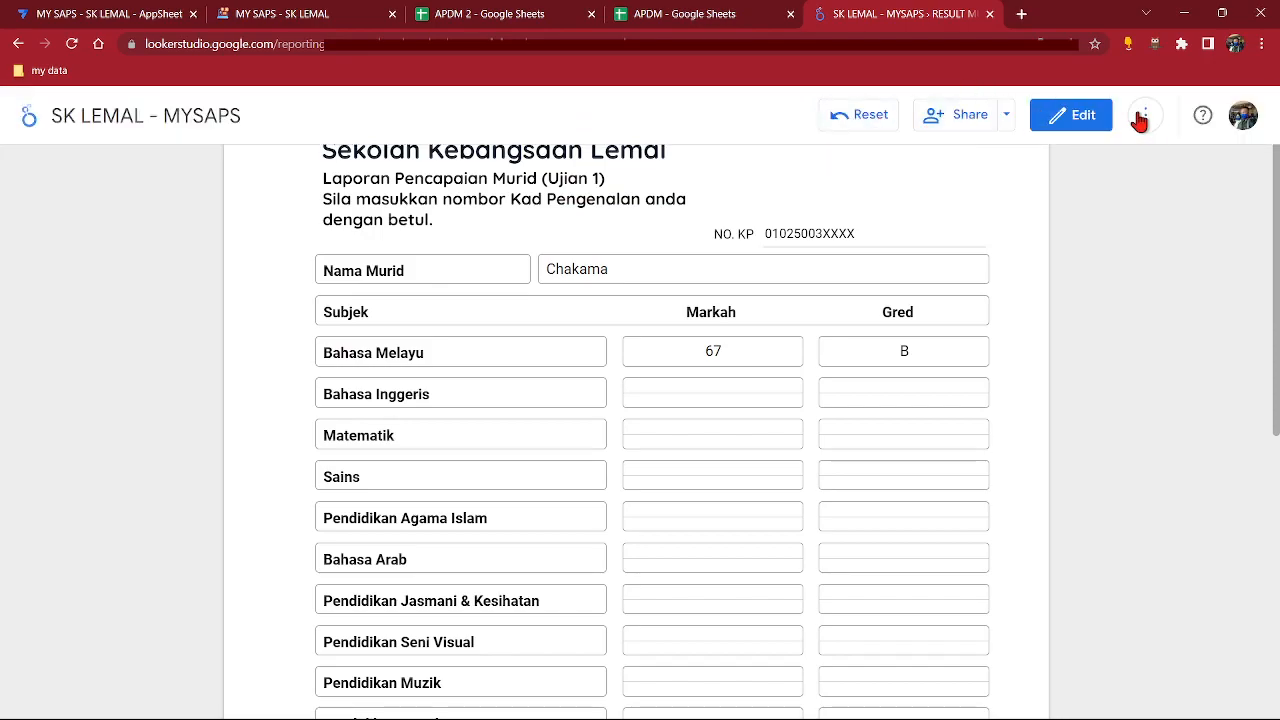
click(951, 120)
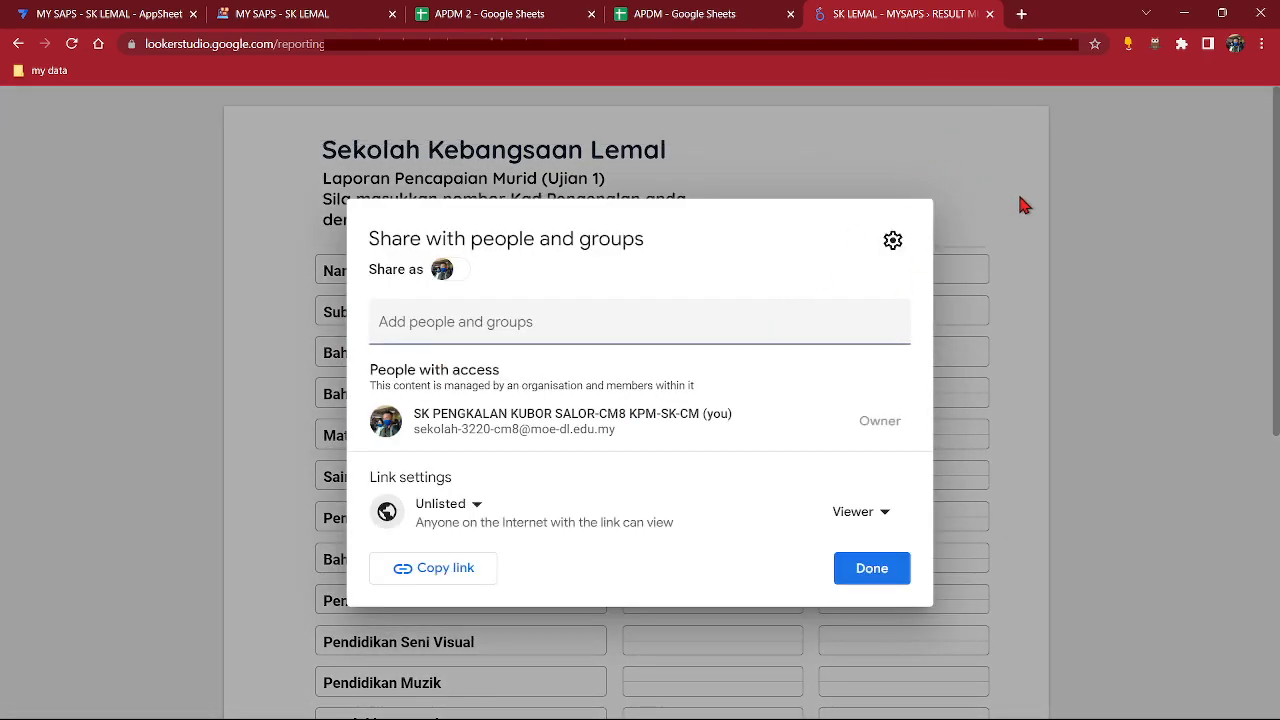
click(1011, 185)
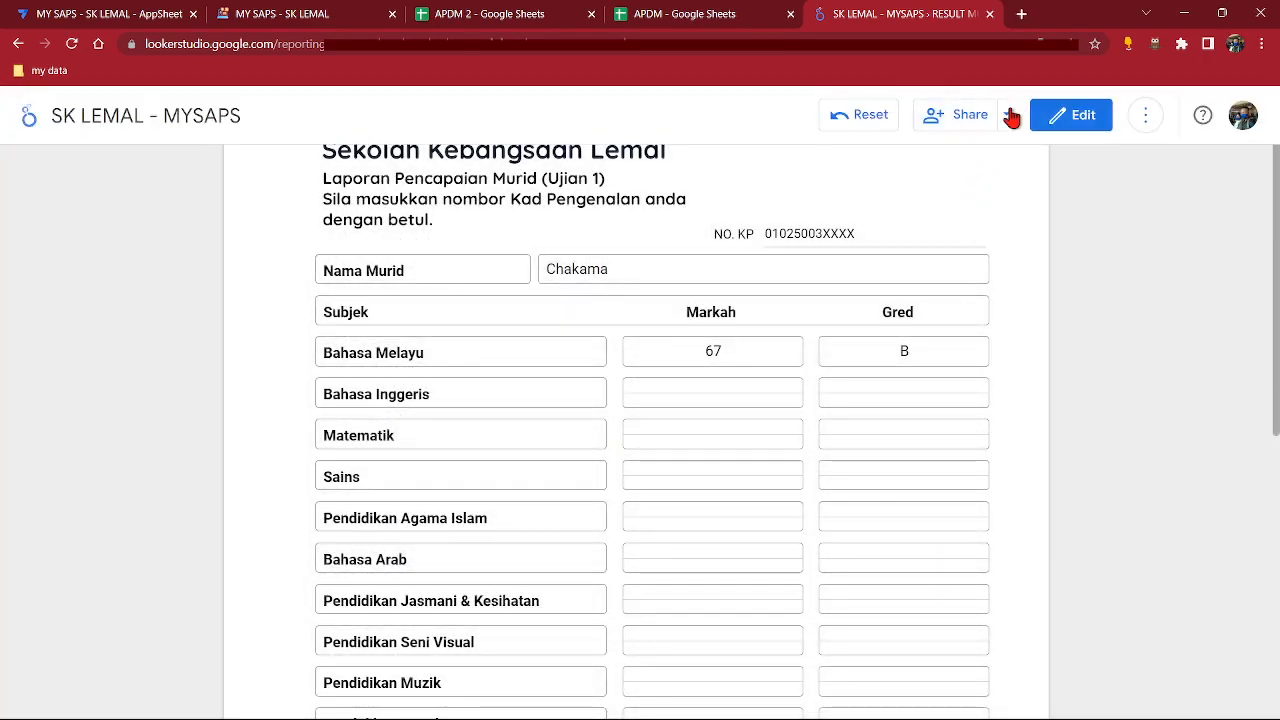
click(1006, 114)
click(937, 267)
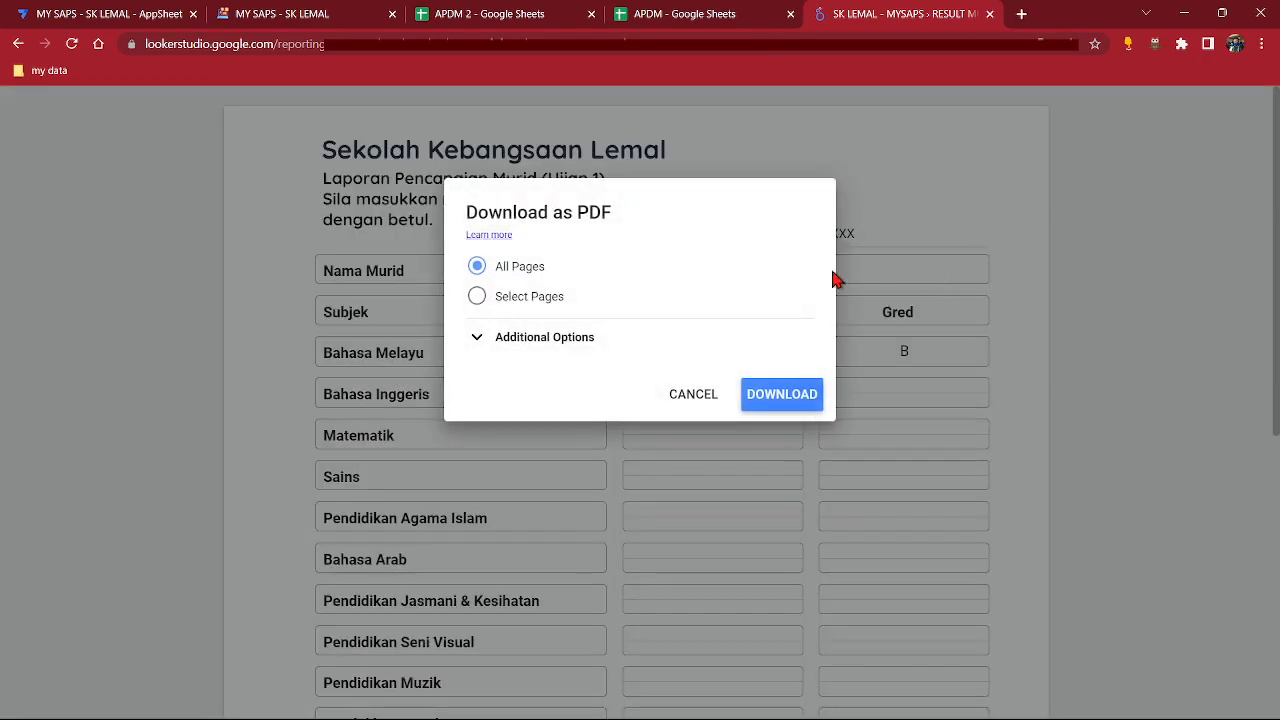
click(485, 313)
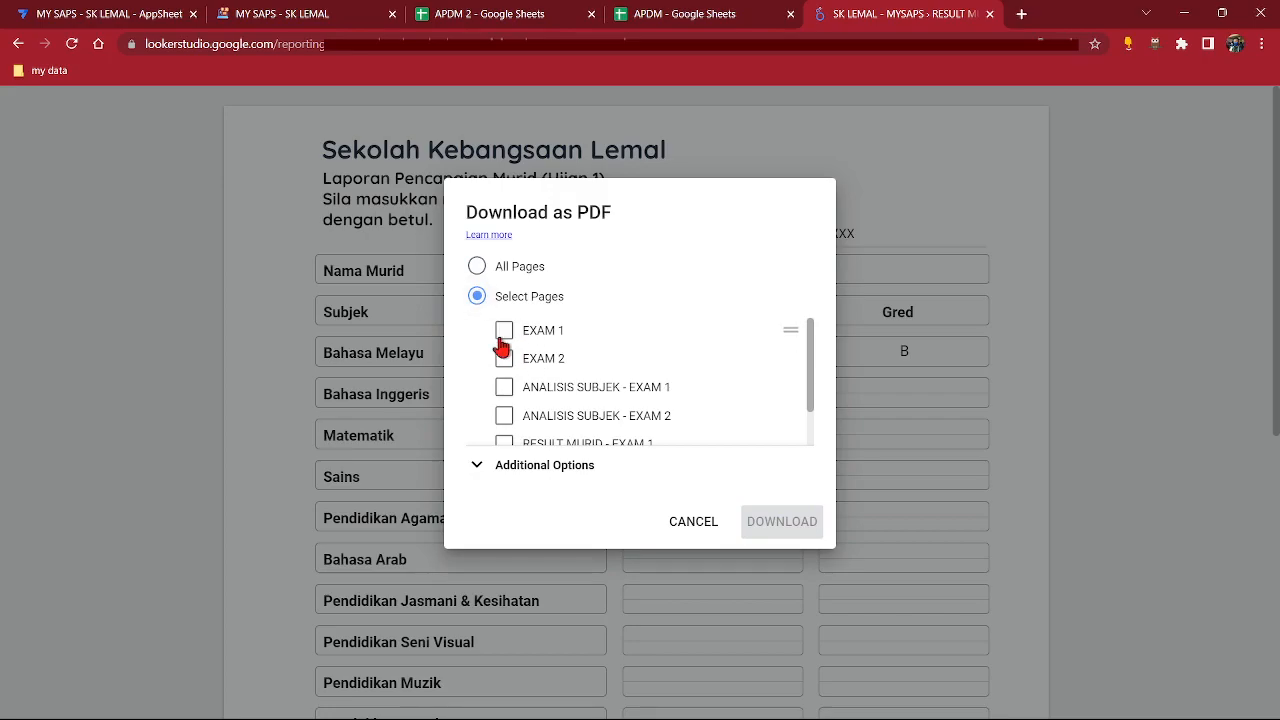
drag(810, 362, 808, 386)
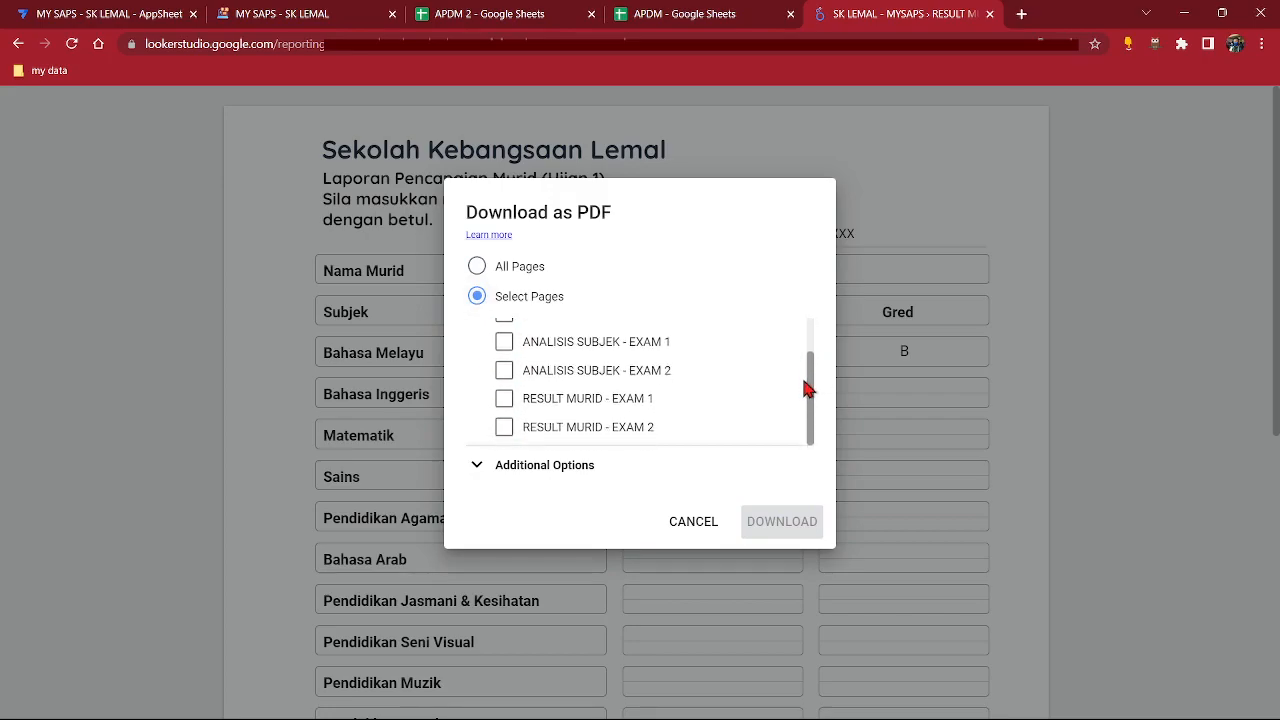
click(505, 400)
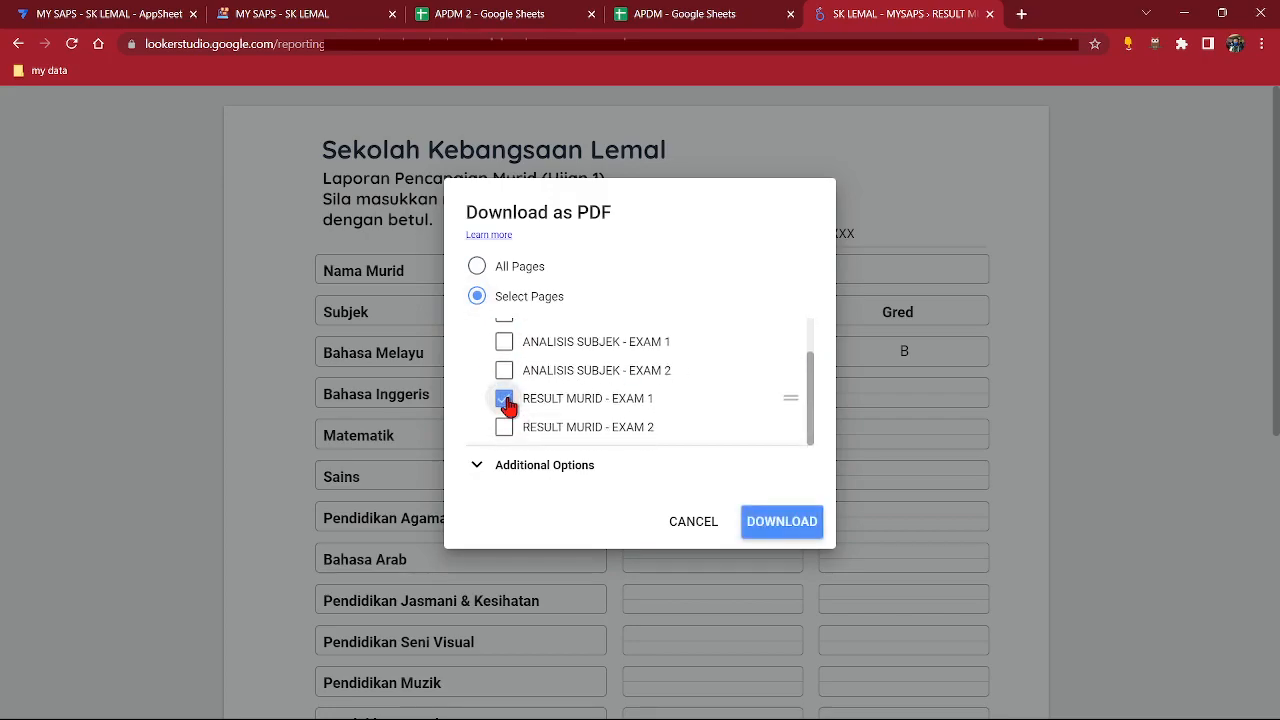
click(772, 518)
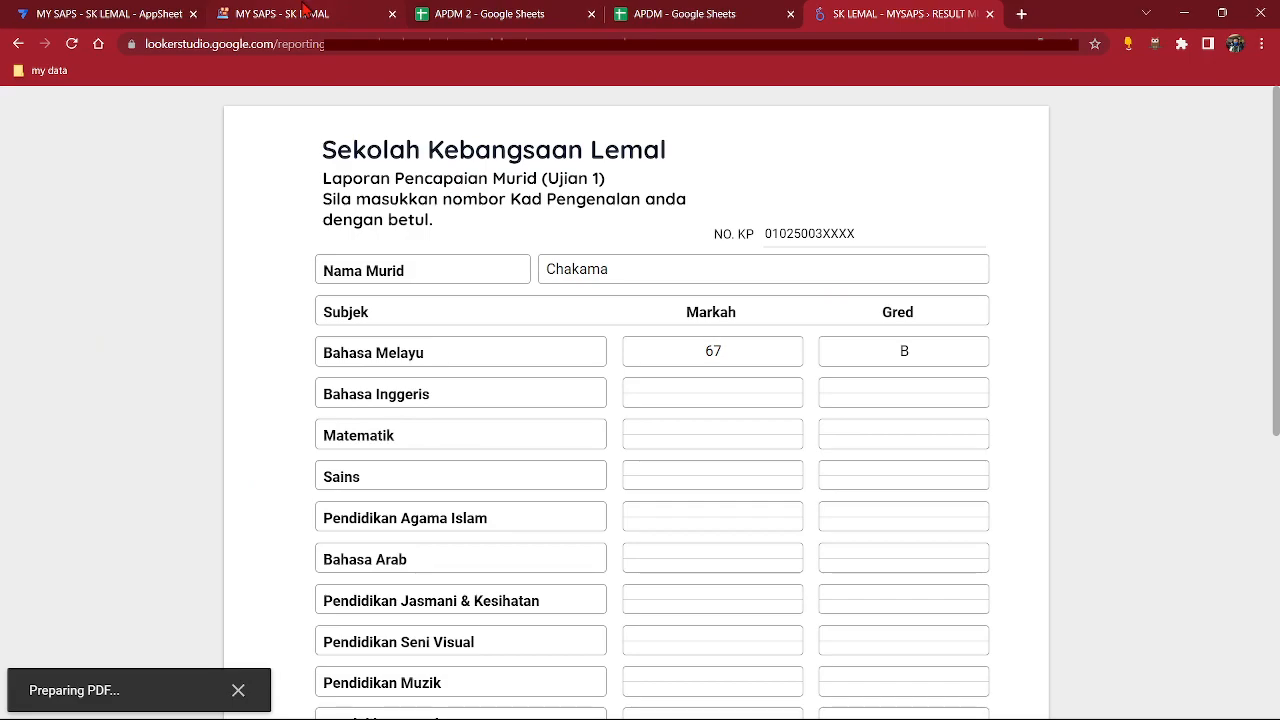
Open the downloaded SK_LEMAL_-_MYSAPS.pdf and check the printed result slip.
mouse_move(304, 9)
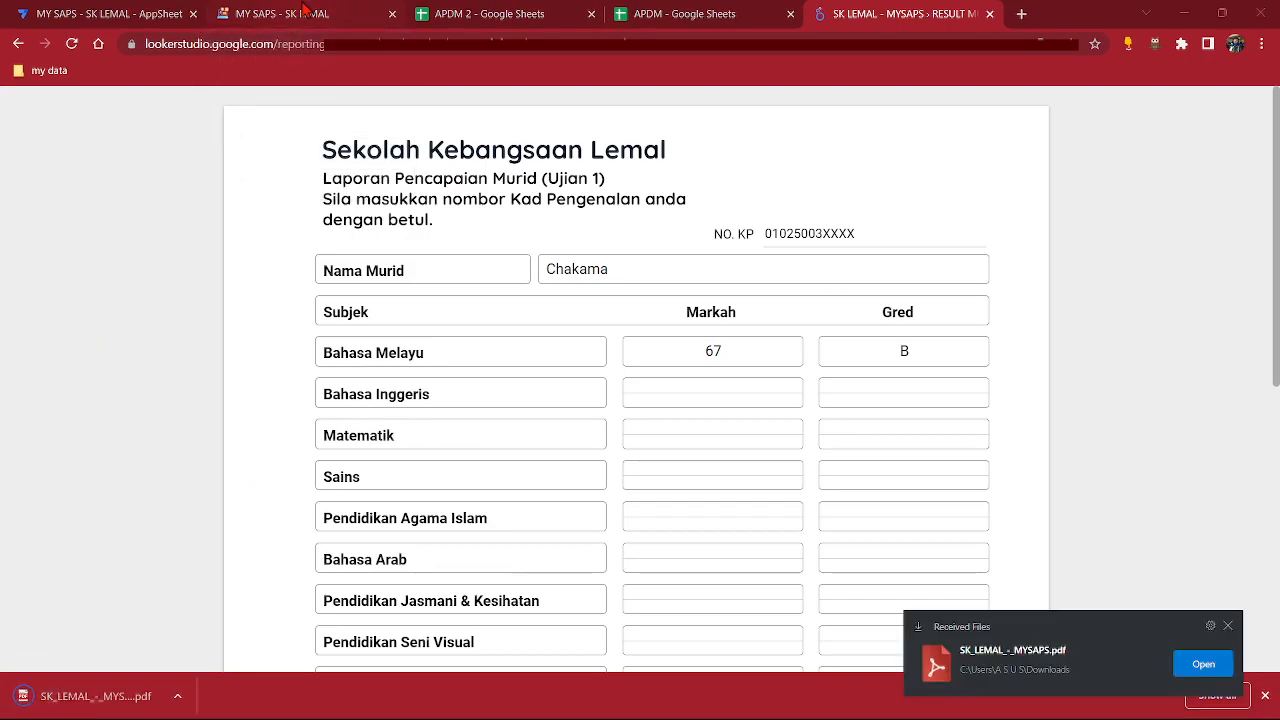
click(69, 692)
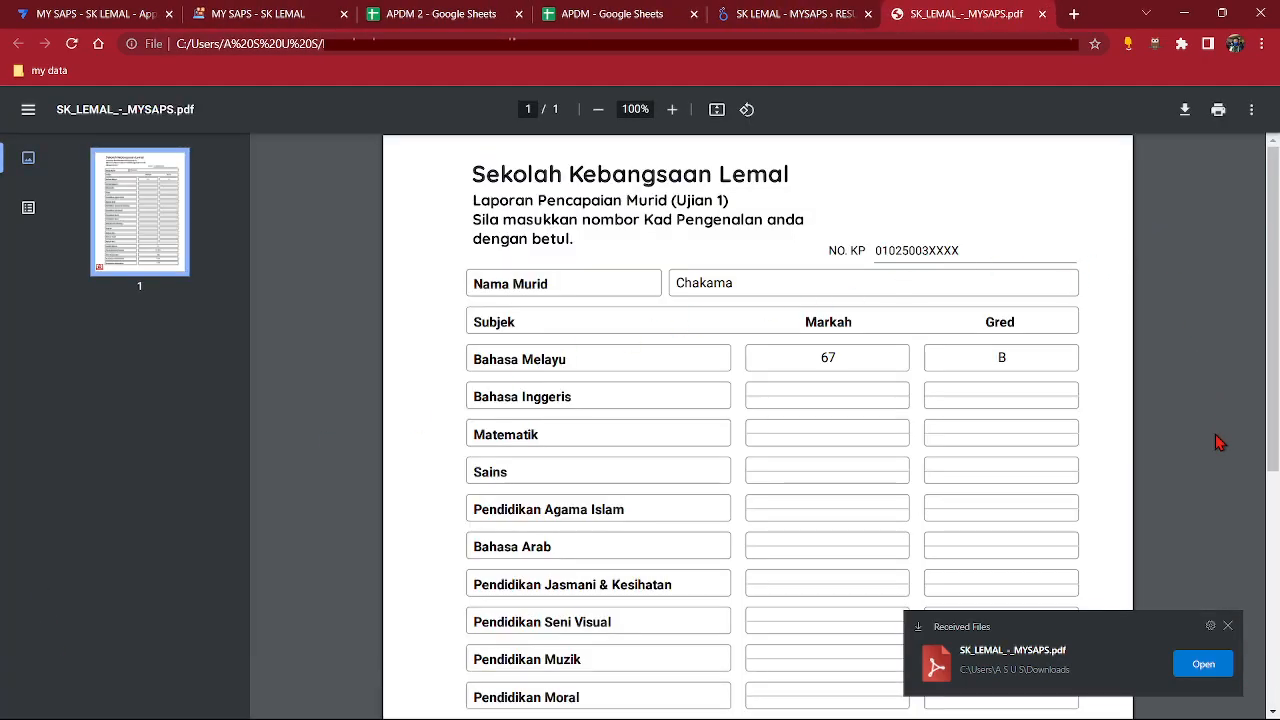
click(1229, 625)
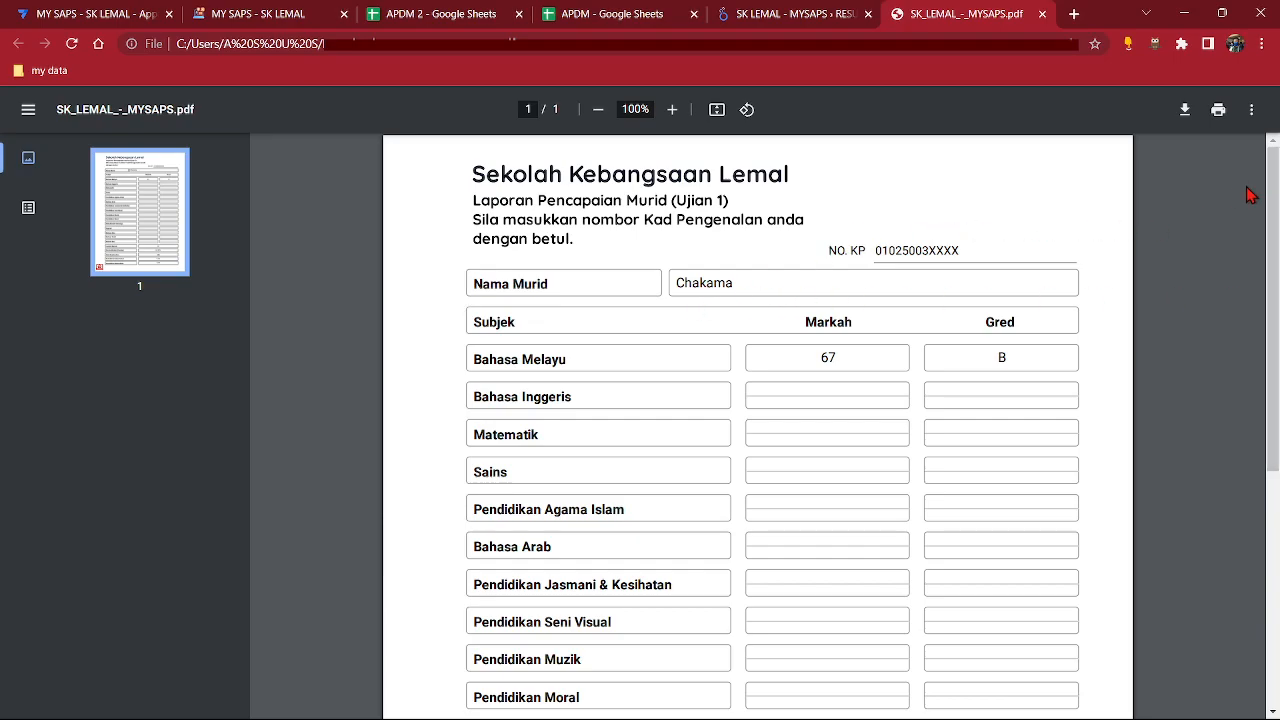
scroll(1240, 250, down, 4)
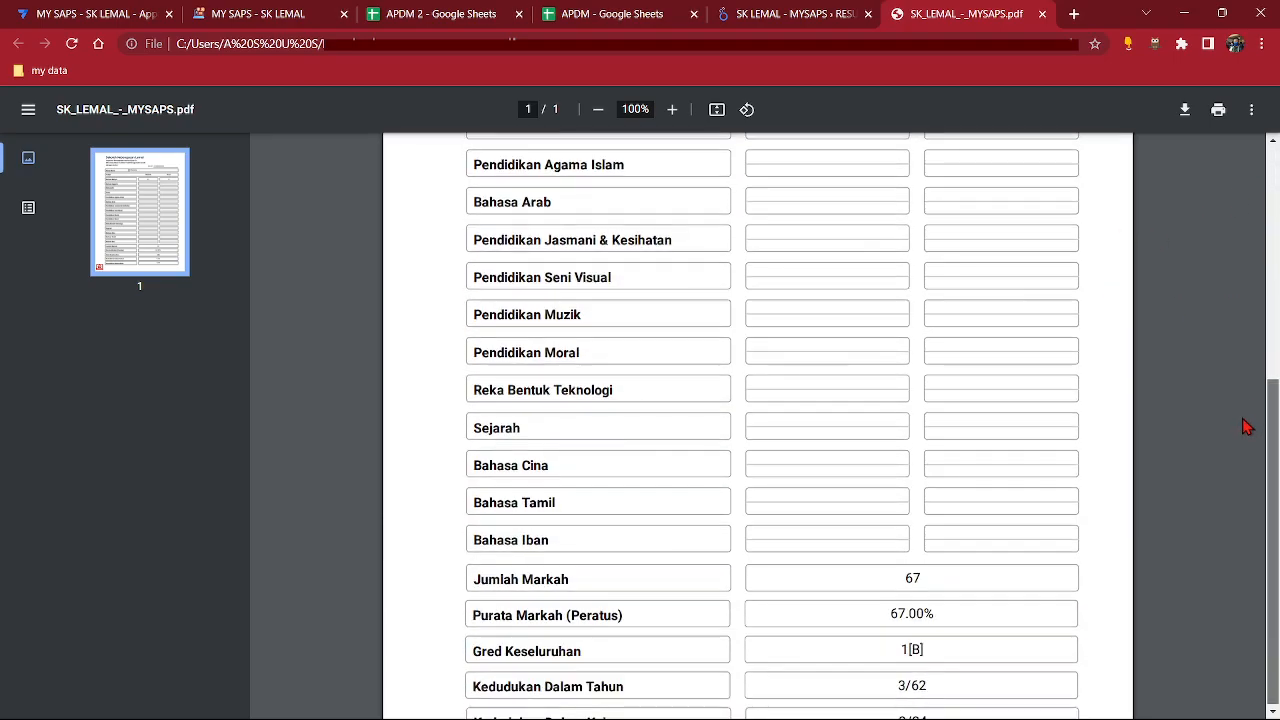
scroll(1246, 410, up, 5)
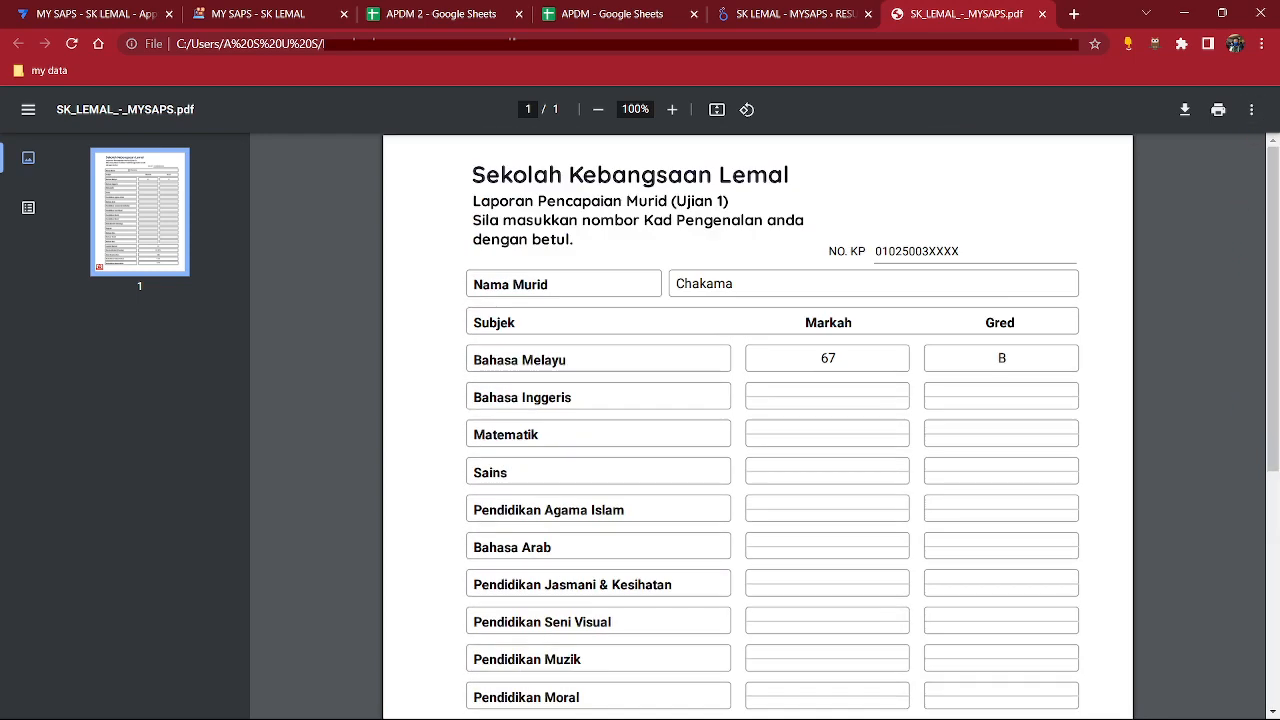